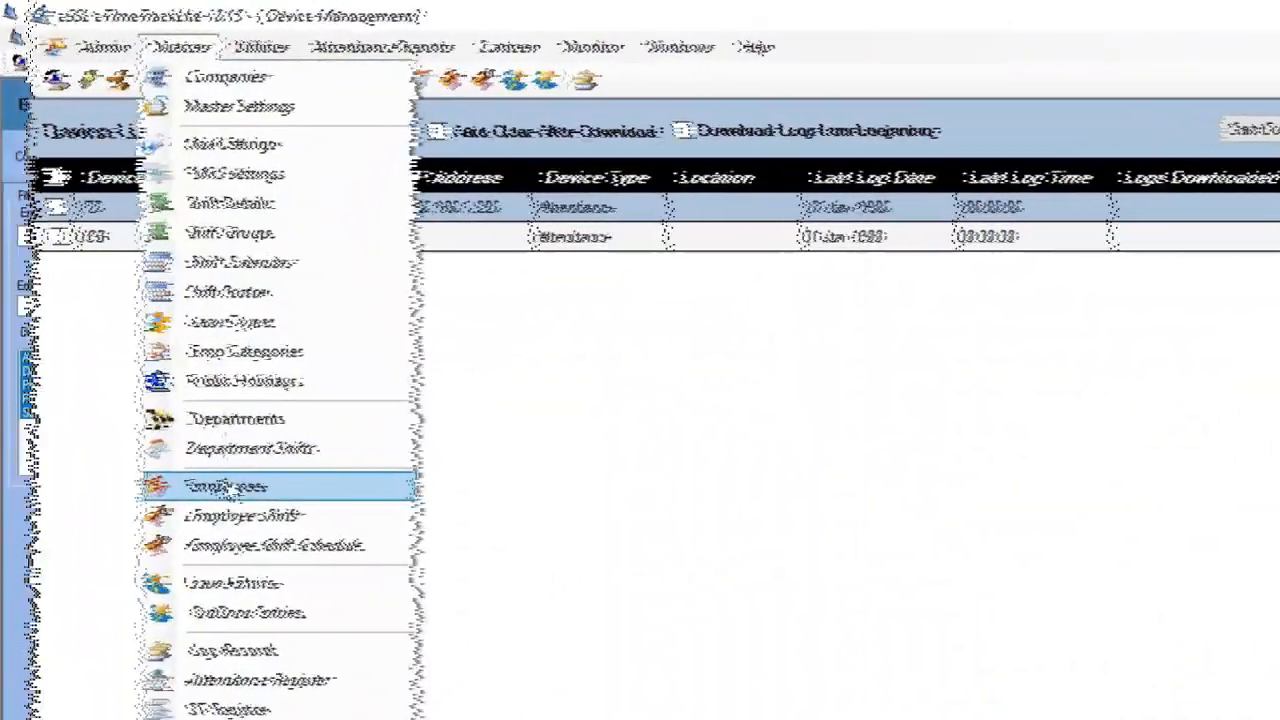
# Close the Device Management window and exit eTimeTrackLite back to the desktop.
pyautogui.click(190, 470)
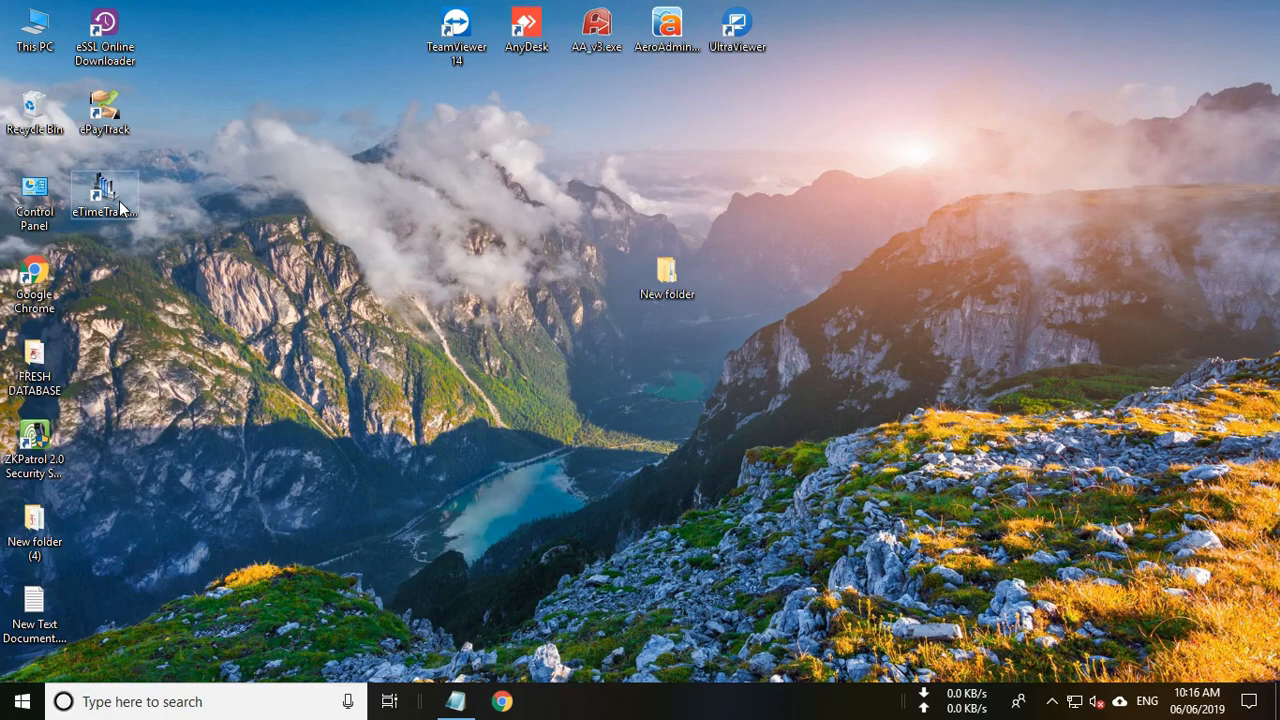
# Relaunch eTimeTrackLite from its desktop shortcut and sign in with the admin login name and password.
pyautogui.click(120, 207)
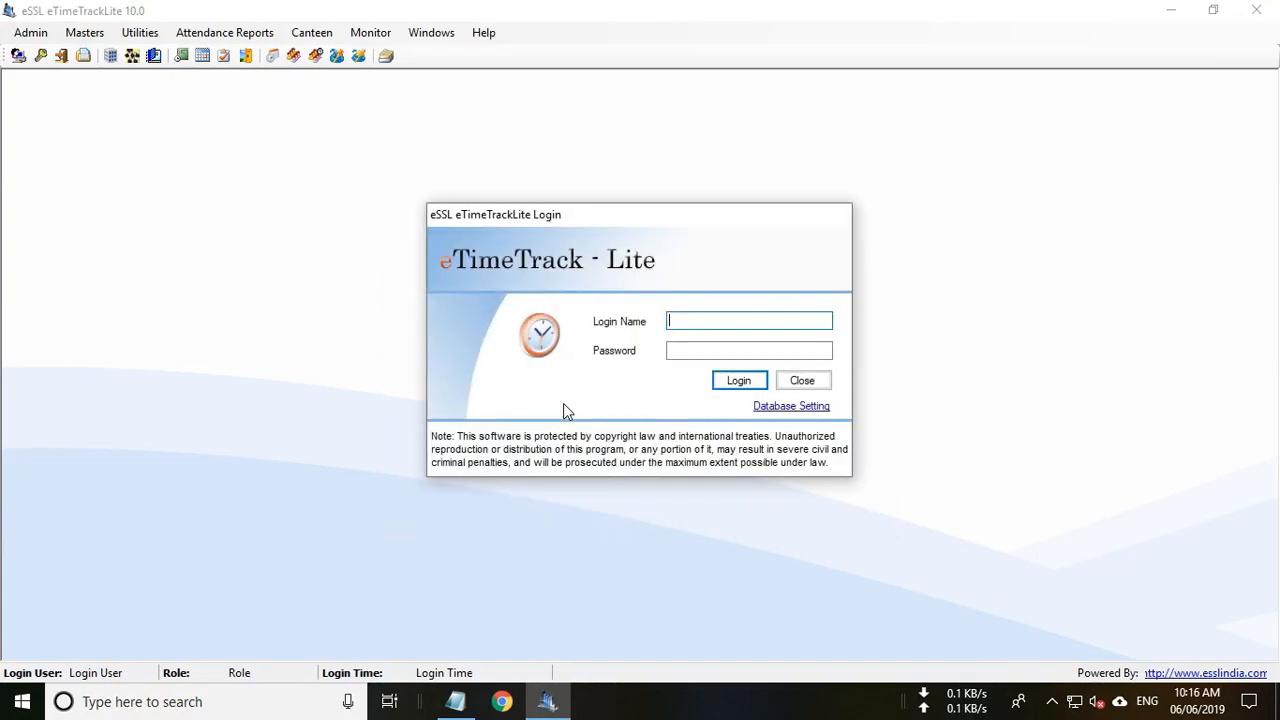
pyautogui.write('essl')
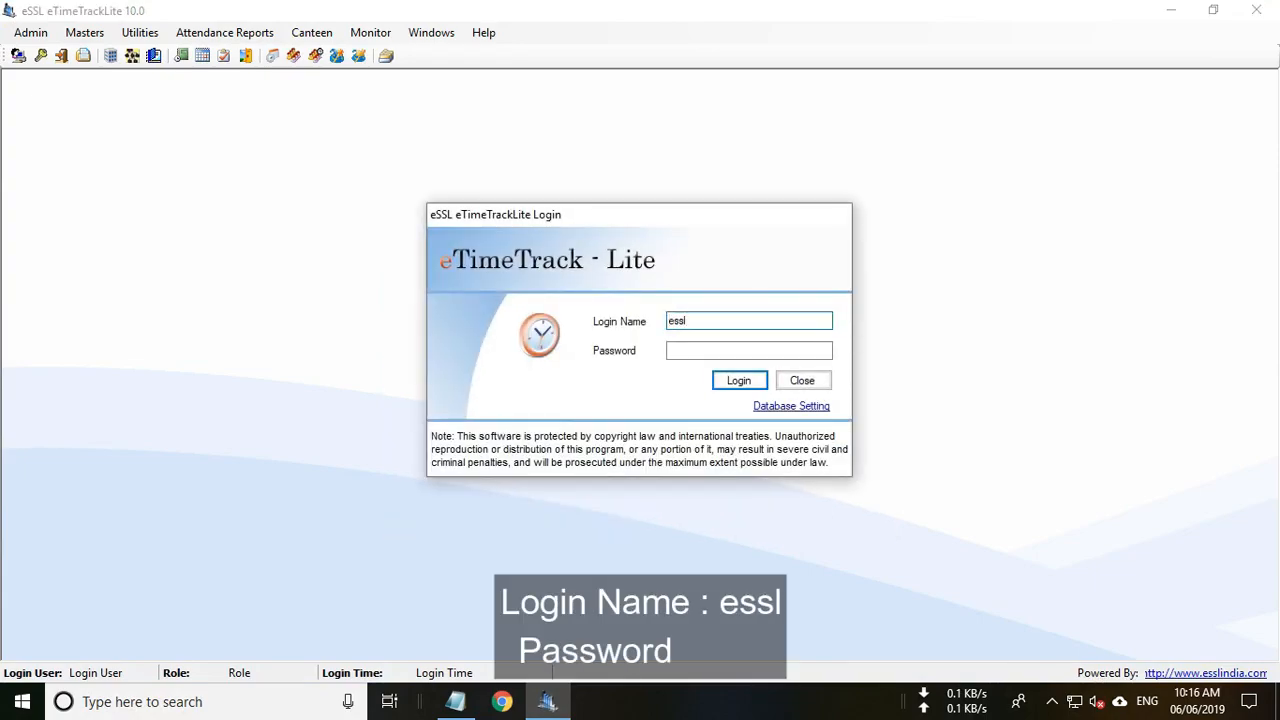
pyautogui.click(684, 350)
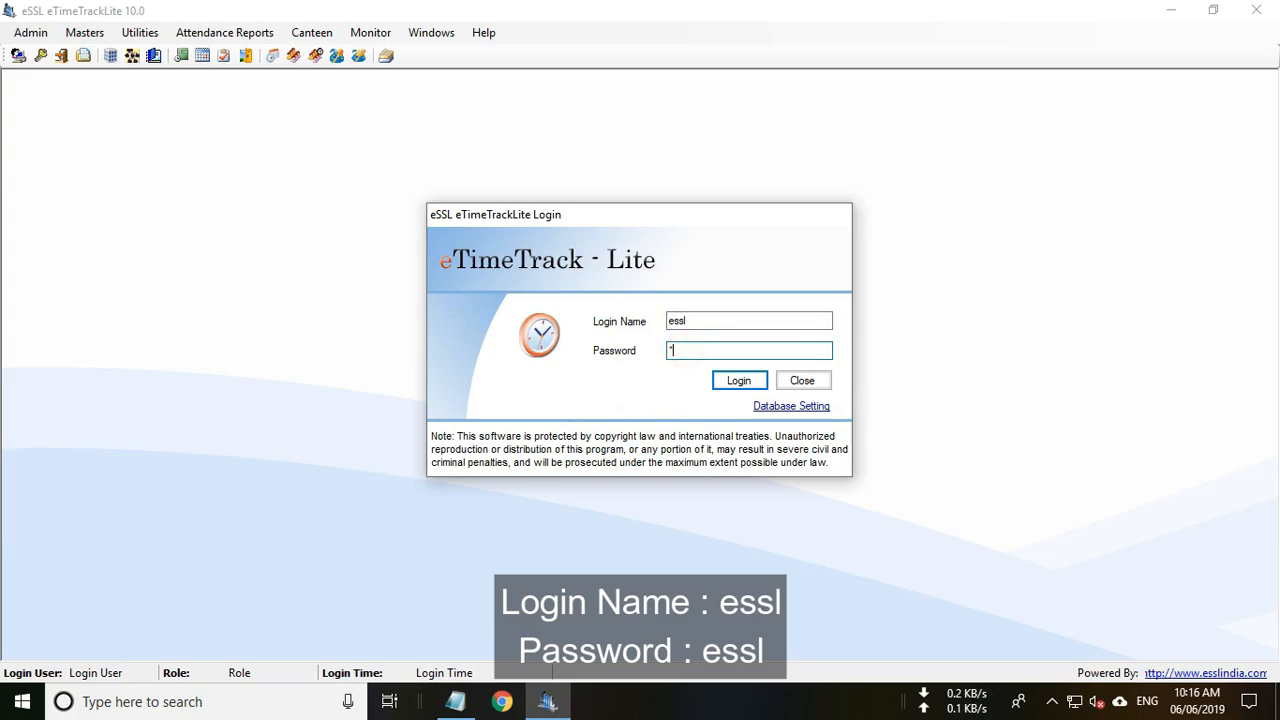
pyautogui.click(738, 381)
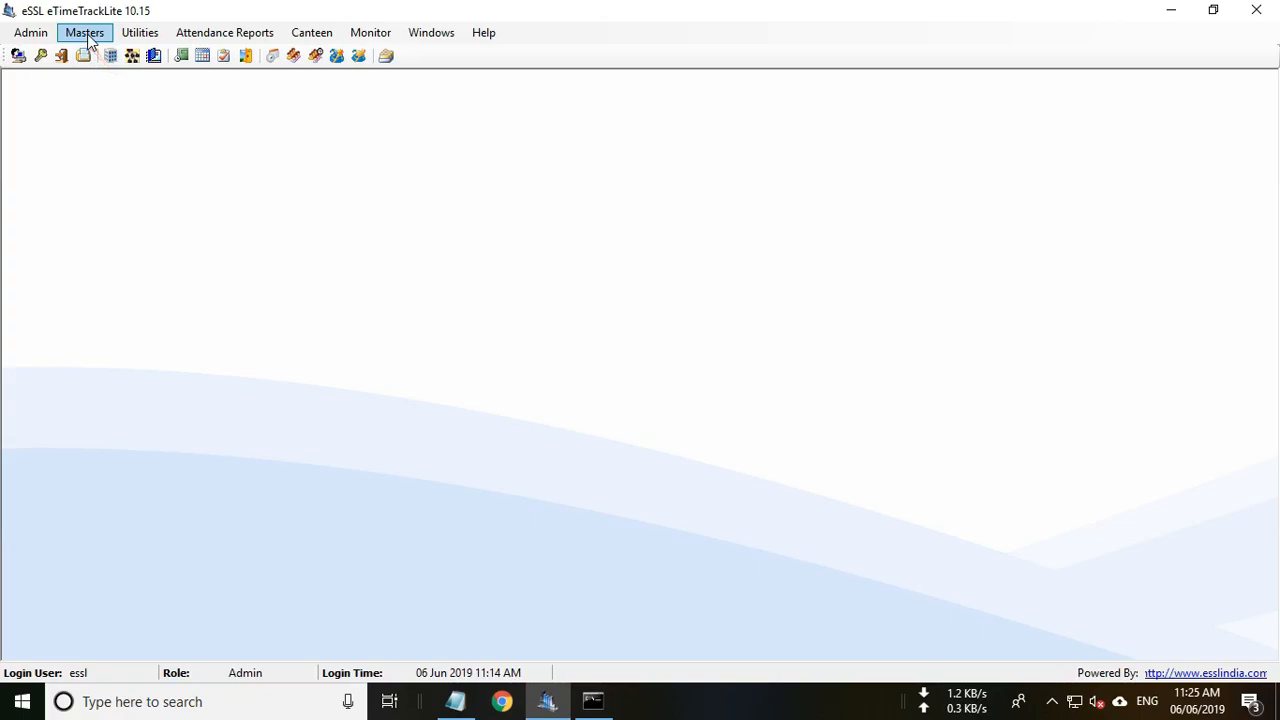
# Add company 'Enterprise Software Solutions Lab' with short name 'essl' and its sales e-mail.
pyautogui.click(88, 36)
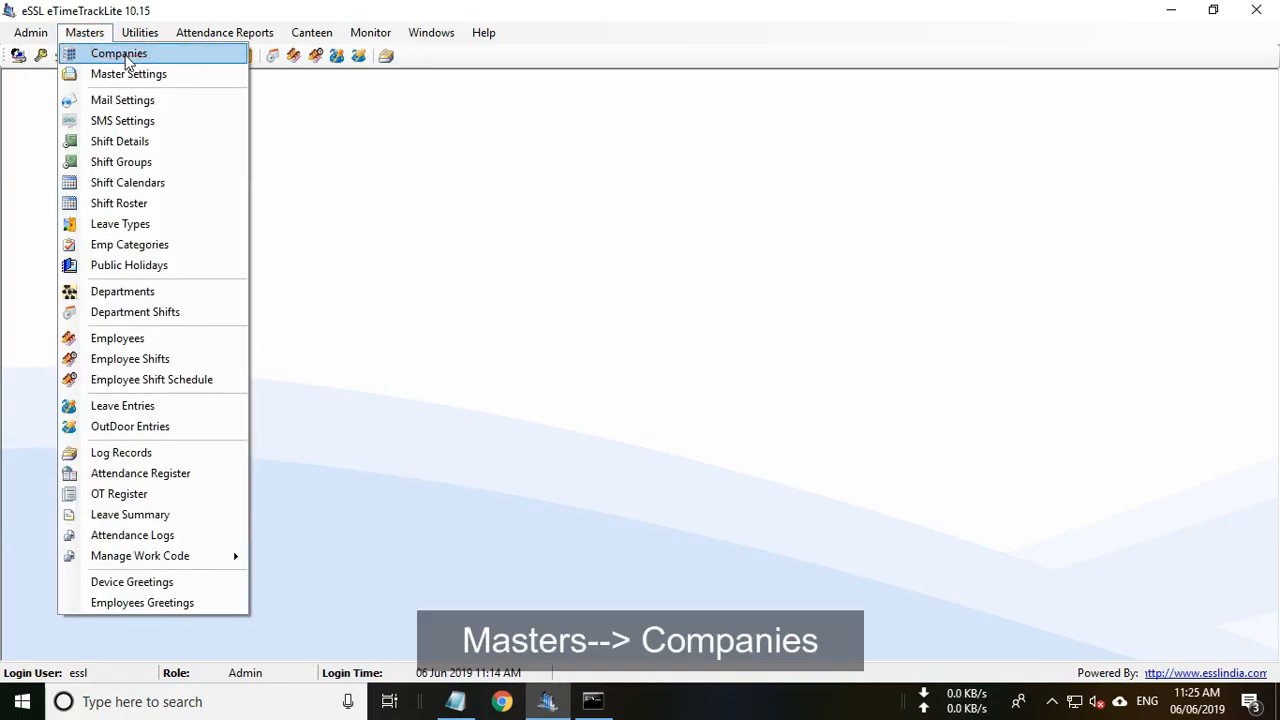
pyautogui.click(126, 58)
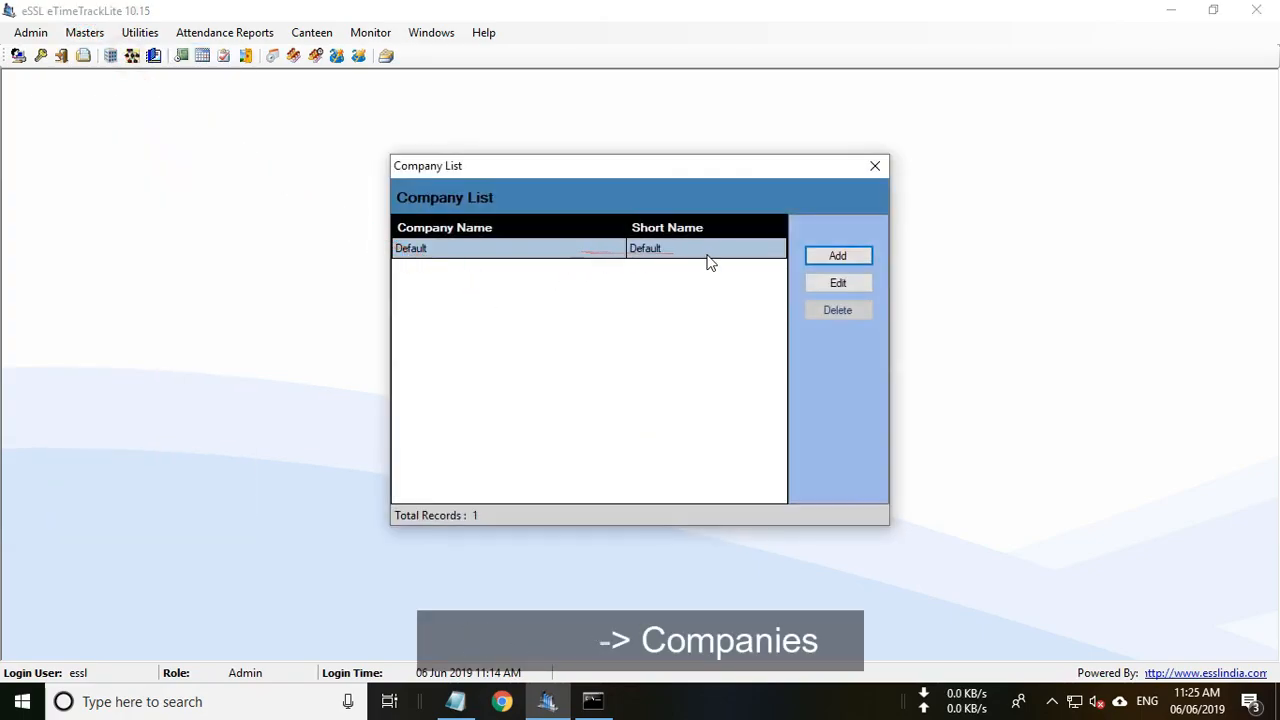
pyautogui.click(853, 258)
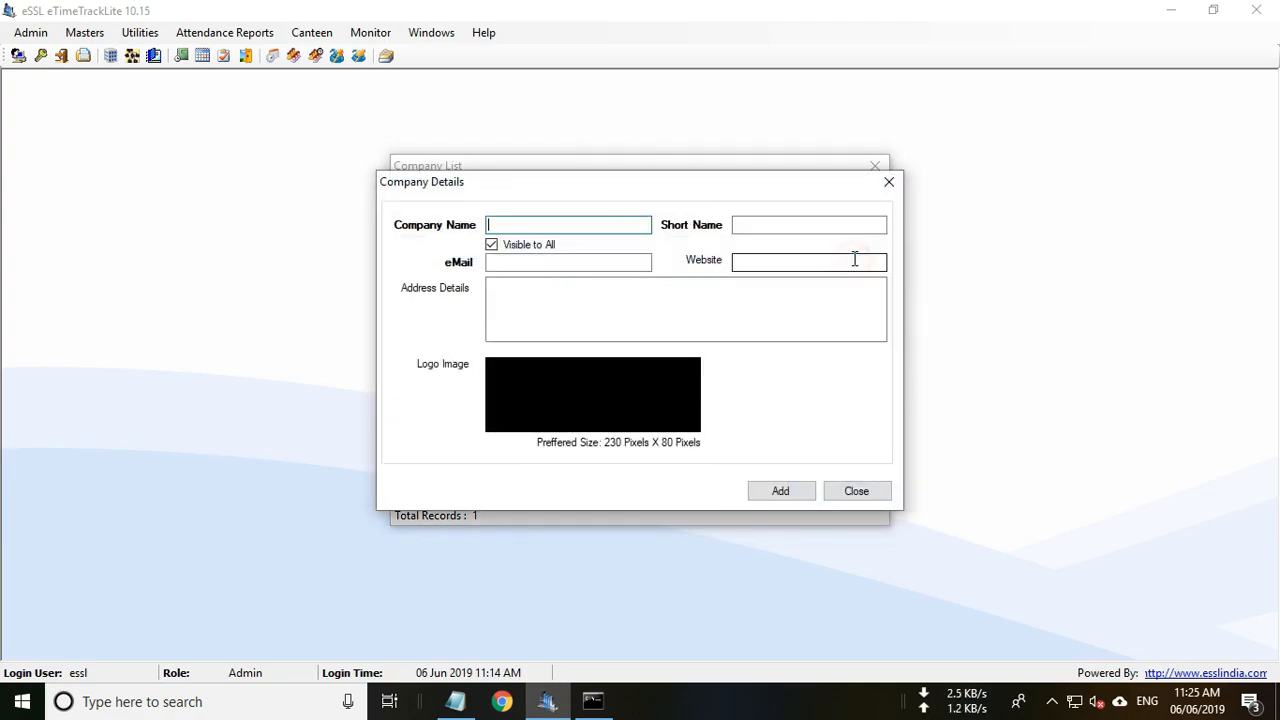
pyautogui.click(570, 224)
pyautogui.write('Enterprise Software Solutions Lab')
pyautogui.click(751, 225)
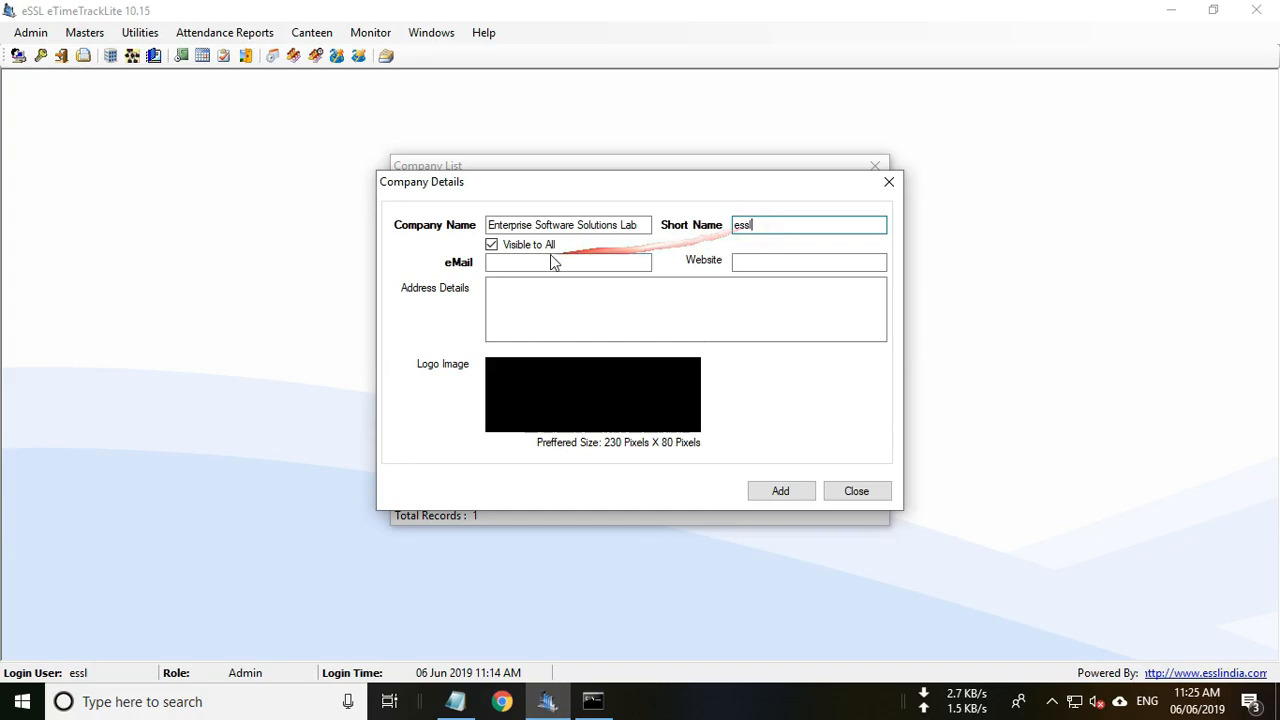
pyautogui.click(515, 263)
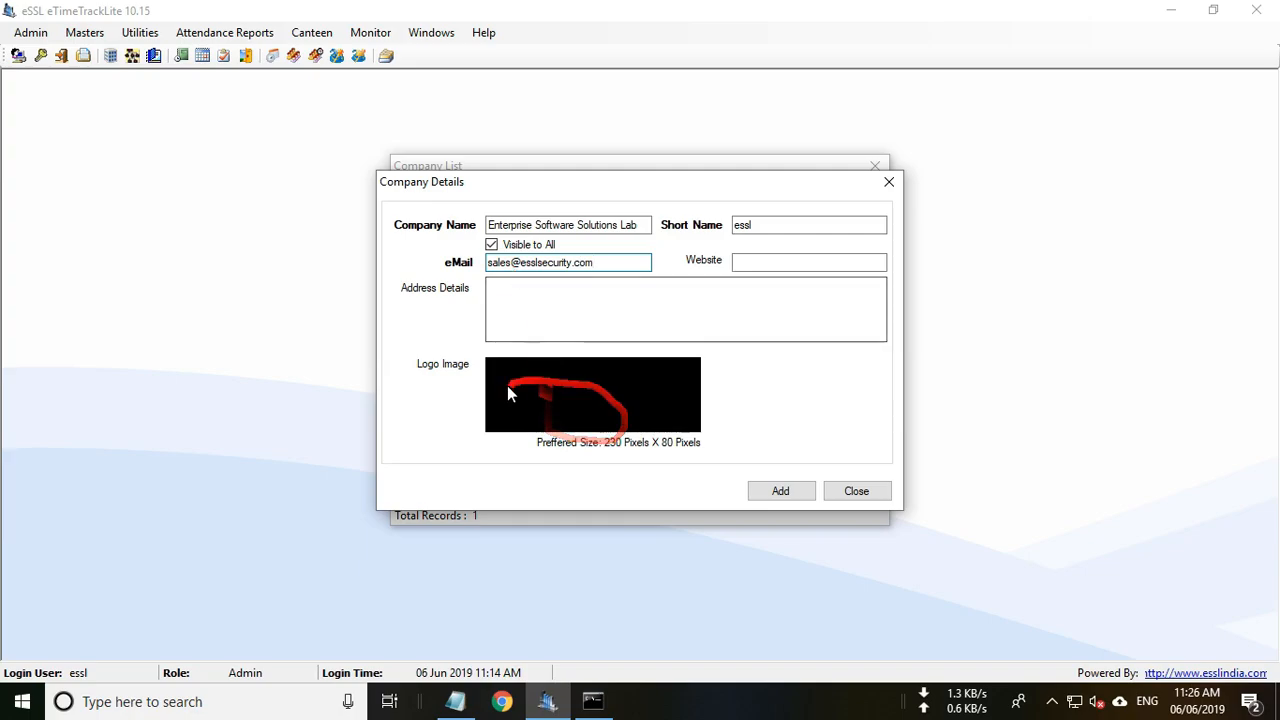
pyautogui.click(784, 494)
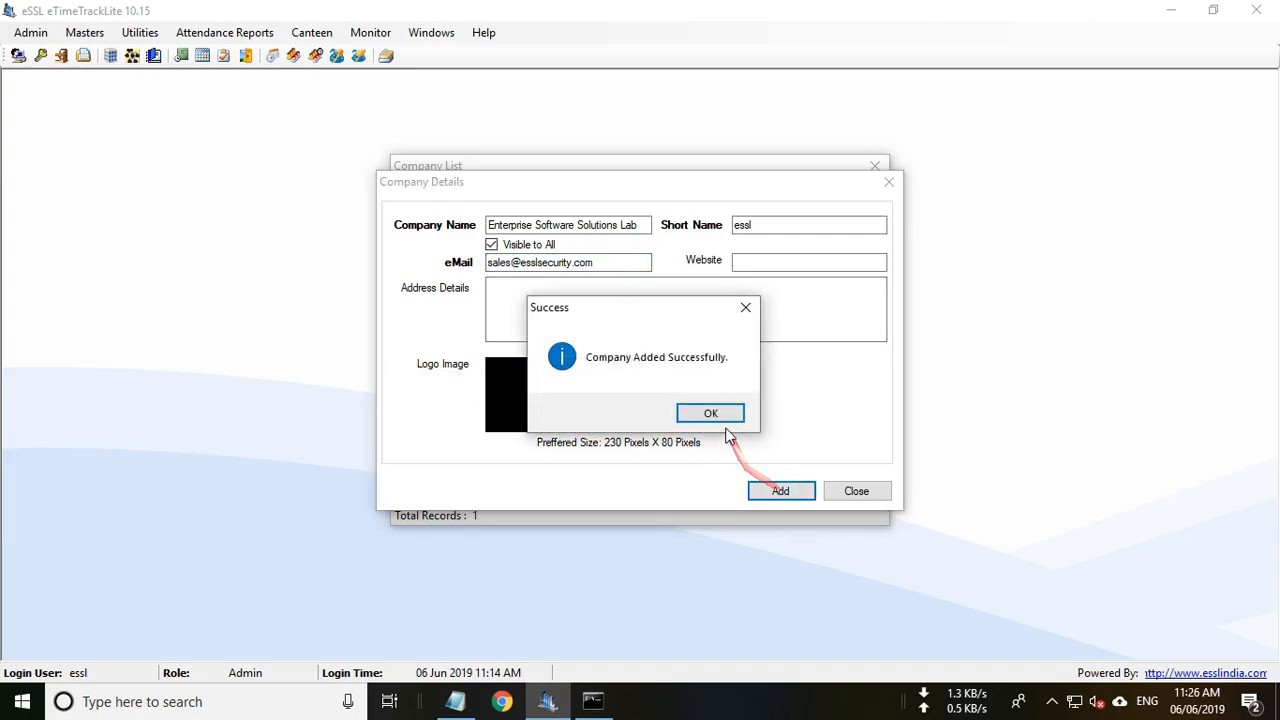
pyautogui.click(726, 420)
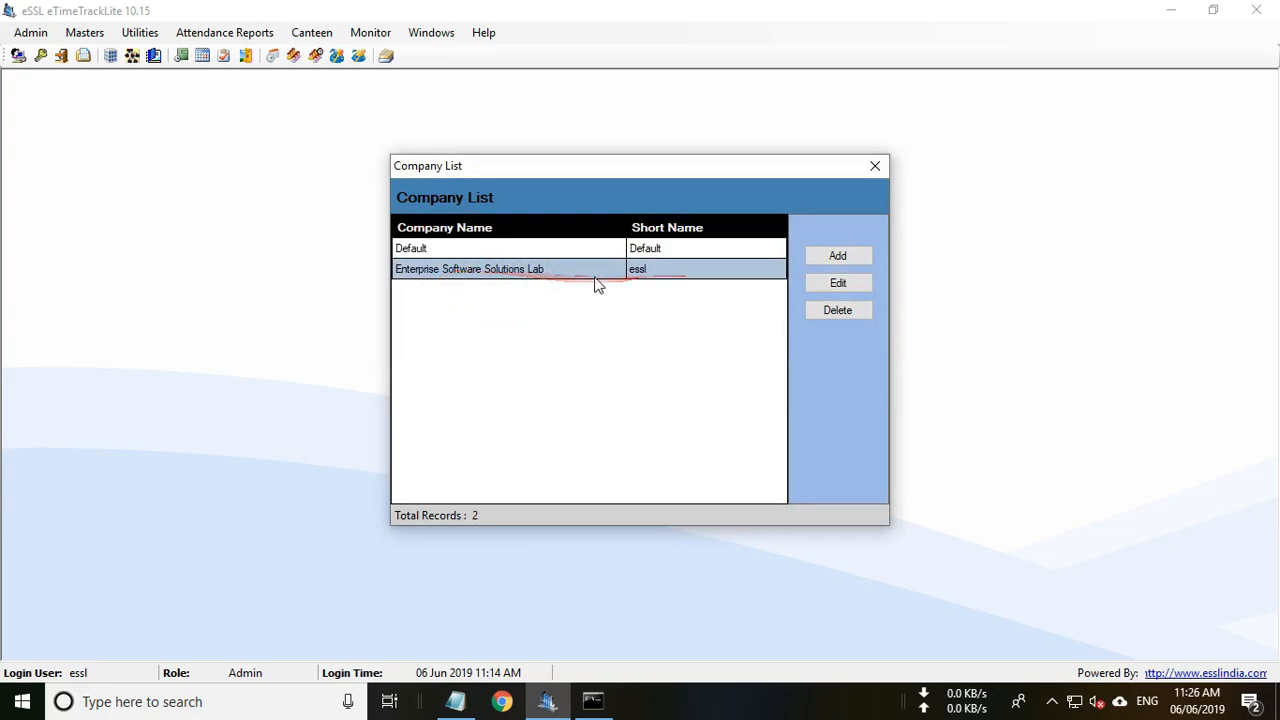
pyautogui.click(871, 168)
# Create the Sales department with short name 'Sales'.
pyautogui.click(85, 32)
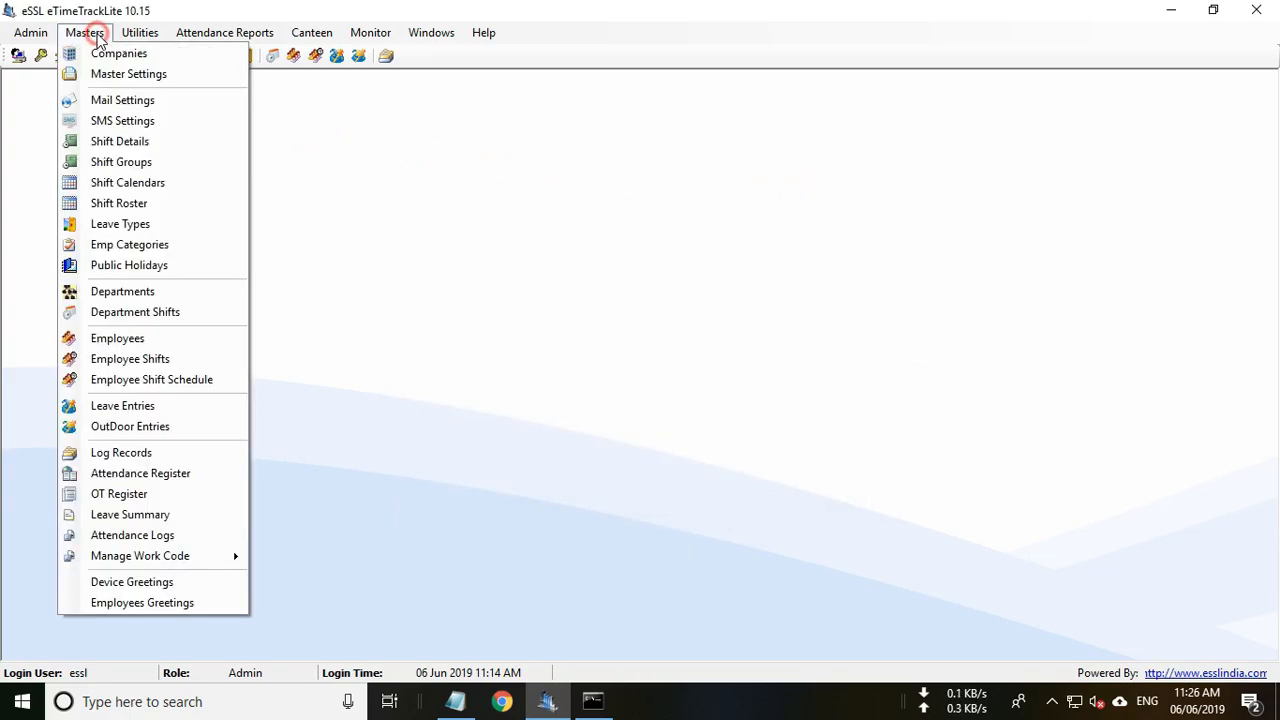
pyautogui.click(122, 291)
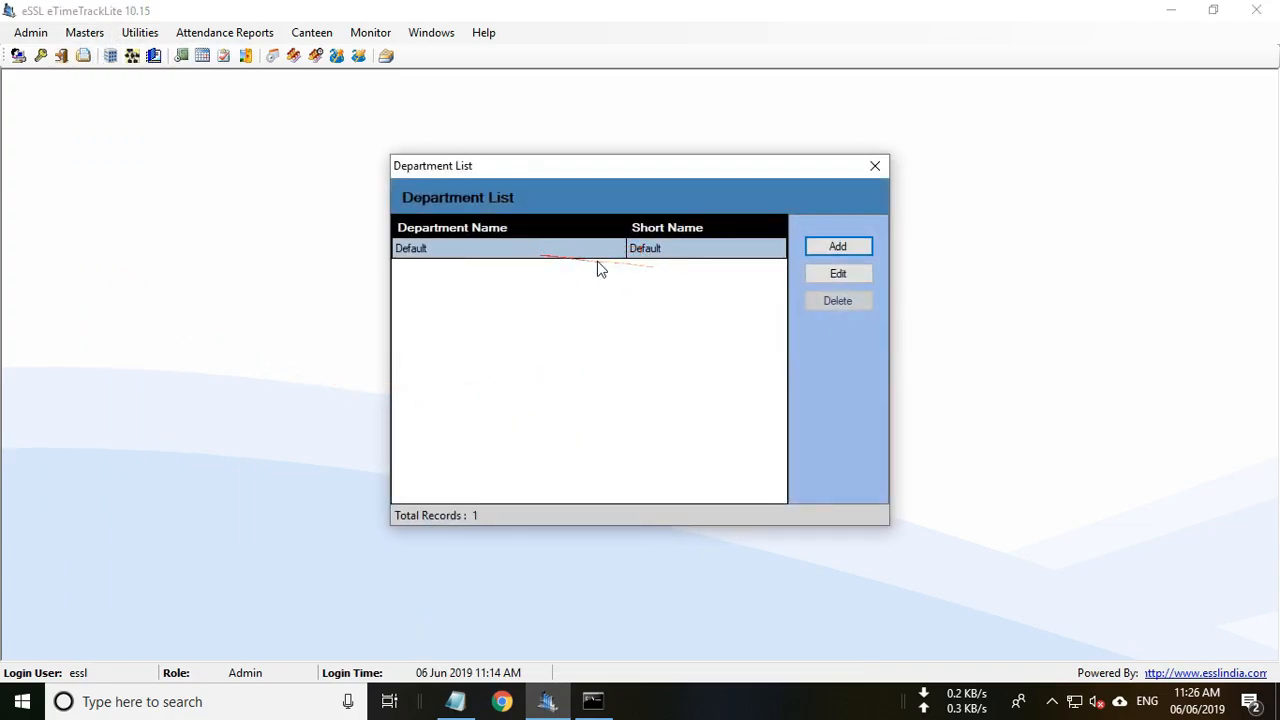
pyautogui.click(836, 247)
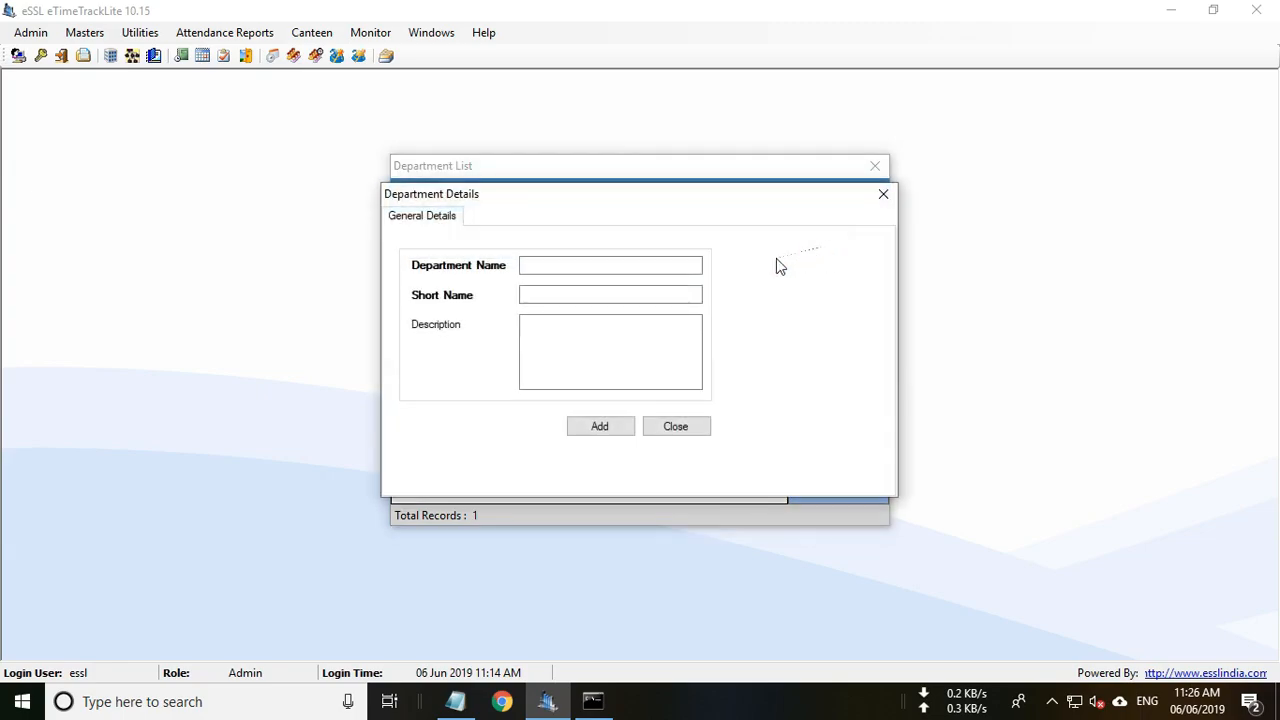
pyautogui.click(564, 265)
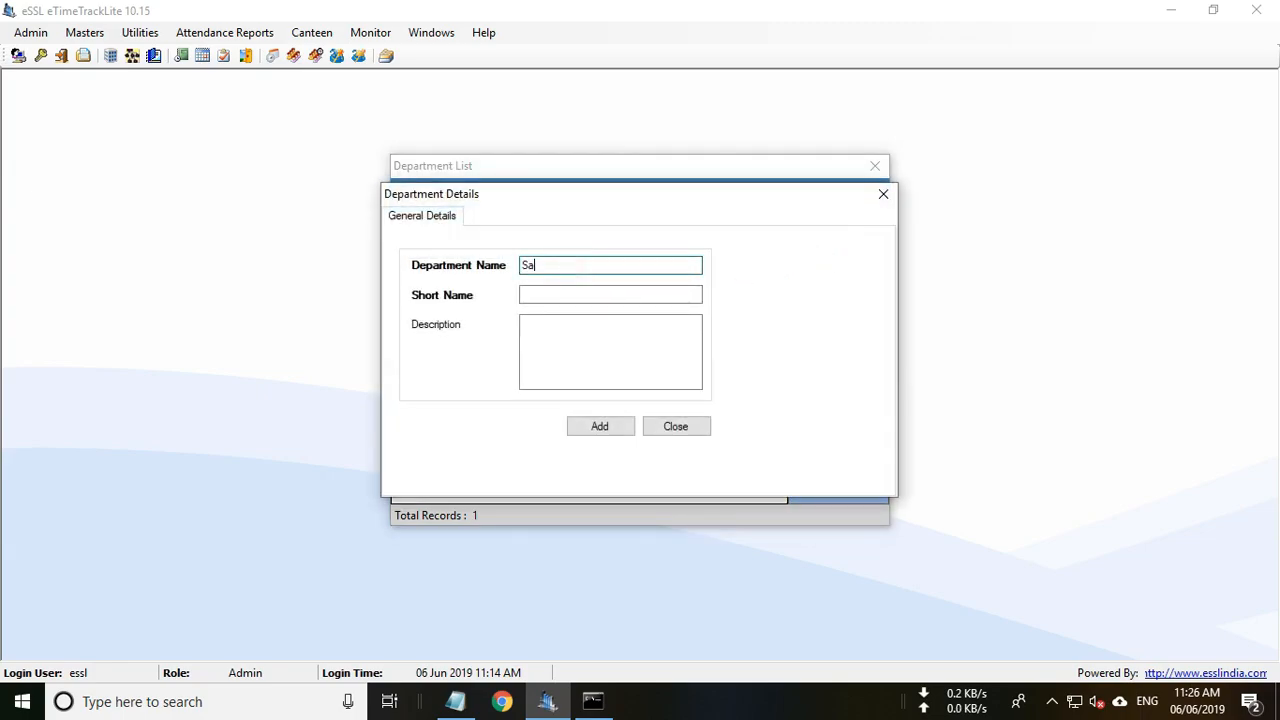
pyautogui.doubleClick(545, 264)
pyautogui.hotkey('ctrl', 'c')
pyautogui.click(546, 294)
pyautogui.hotkey('ctrl', 'v')
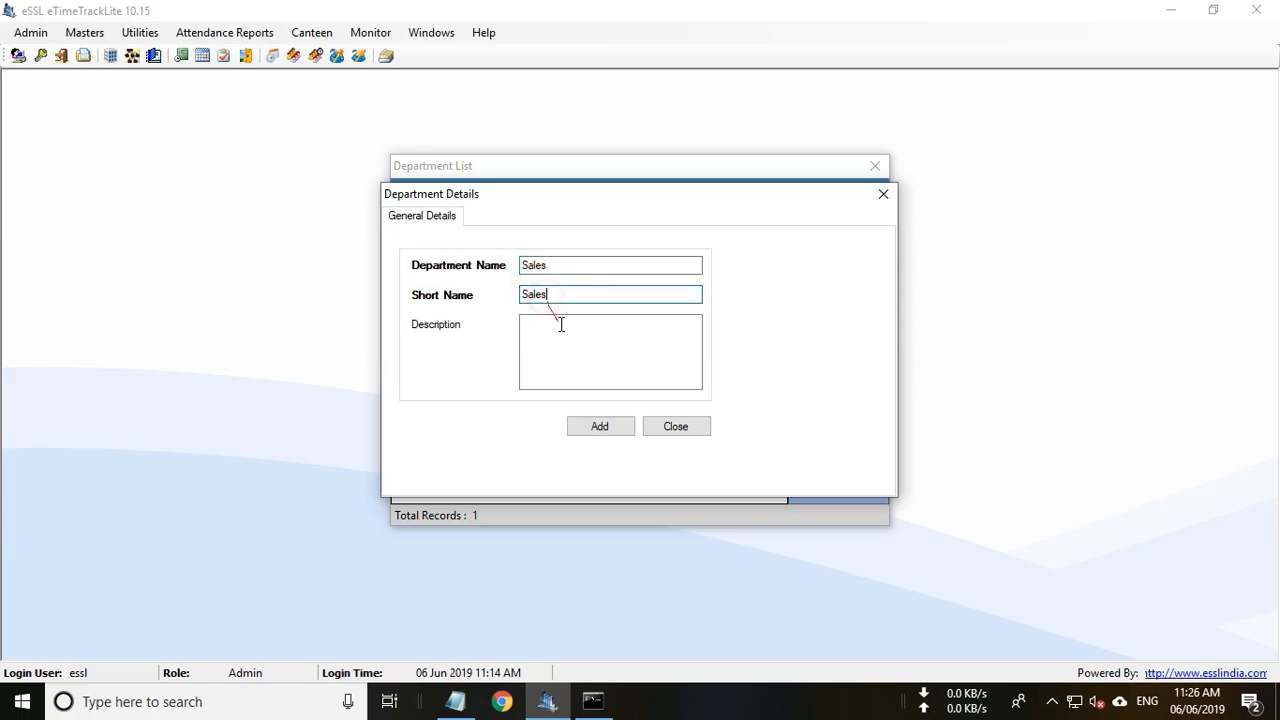
pyautogui.click(595, 430)
pyautogui.click(720, 414)
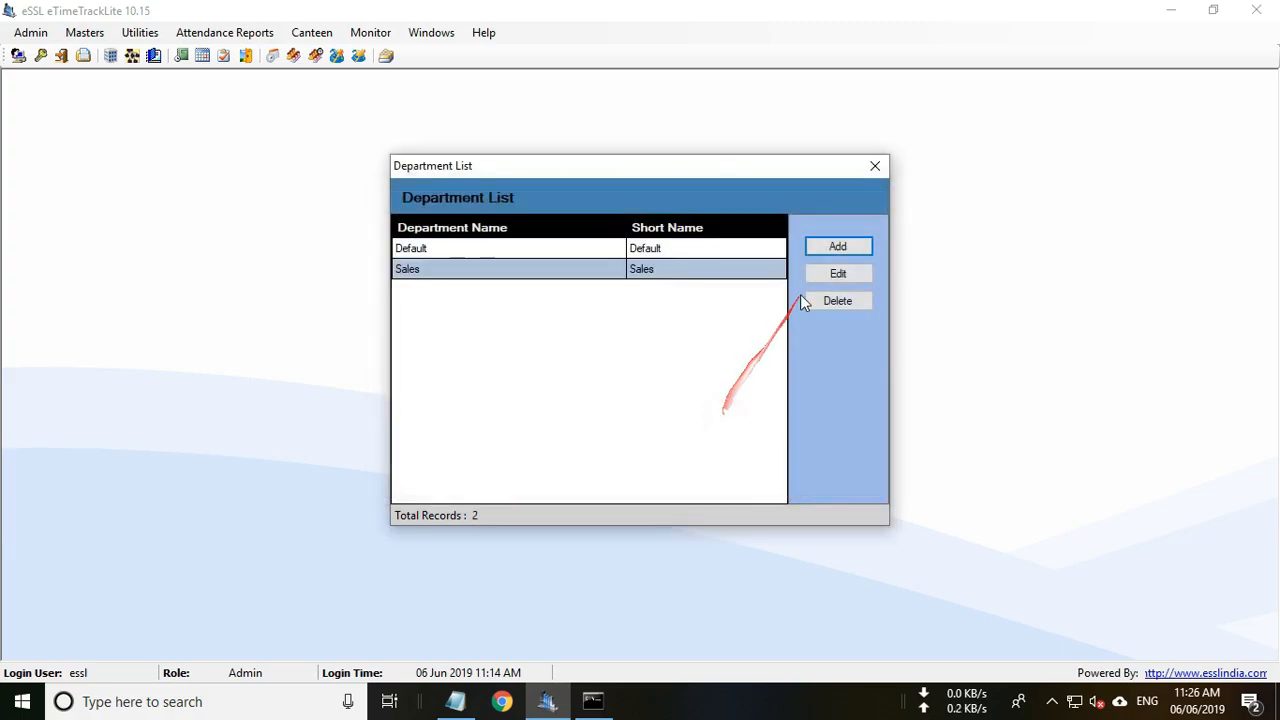
# Create the Purchase department with short name 'Purchase'.
pyautogui.click(834, 247)
pyautogui.hotkey('ctrl', 'c')
pyautogui.click(546, 294)
pyautogui.hotkey('ctrl', 'v')
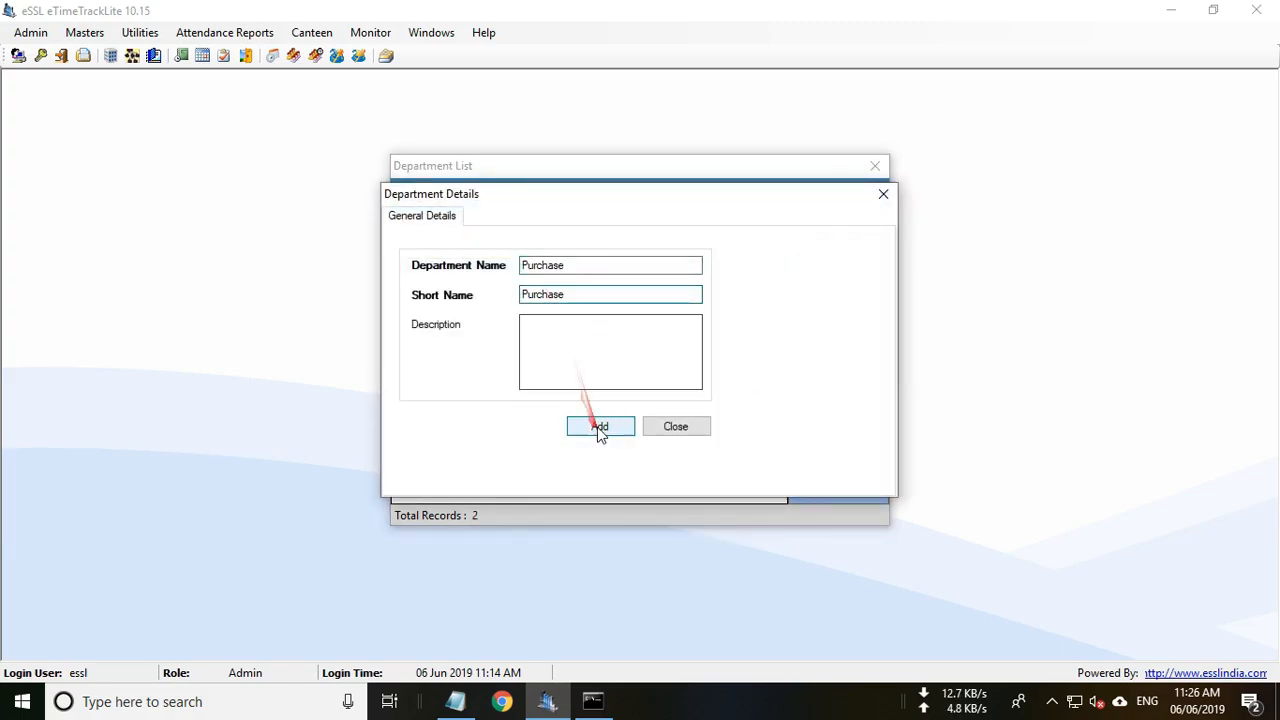
pyautogui.click(598, 430)
pyautogui.click(720, 414)
# Create the Accounts department with short name 'Accounts'.
pyautogui.click(837, 252)
pyautogui.click(595, 266)
pyautogui.write('Accounts')
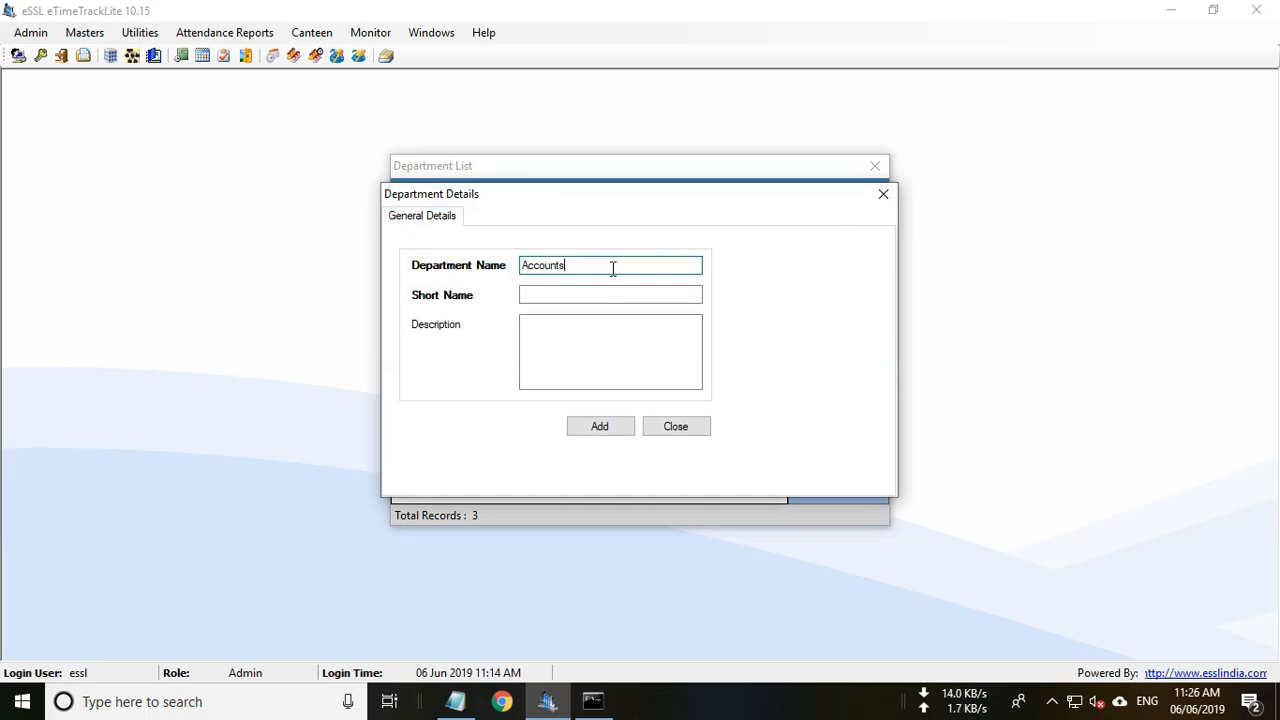
pyautogui.doubleClick(547, 265)
pyautogui.hotkey('ctrl', 'c')
pyautogui.click(548, 294)
pyautogui.hotkey('ctrl', 'v')
pyautogui.click(602, 430)
pyautogui.click(720, 414)
pyautogui.click(837, 250)
# Create the Production department with short name 'Production'.
pyautogui.click(553, 266)
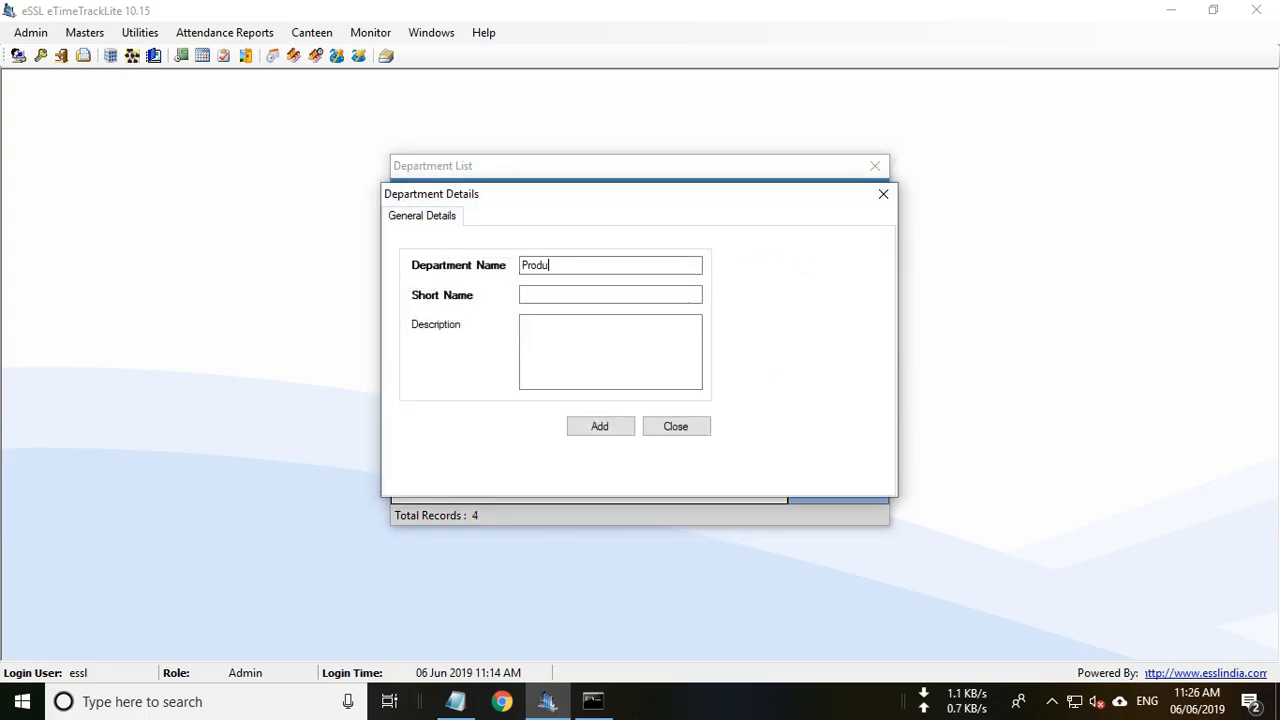
pyautogui.write('Production')
pyautogui.doubleClick(547, 265)
pyautogui.hotkey('ctrl', 'c')
pyautogui.click(548, 294)
pyautogui.hotkey('ctrl', 'v')
pyautogui.click(600, 426)
pyautogui.click(700, 414)
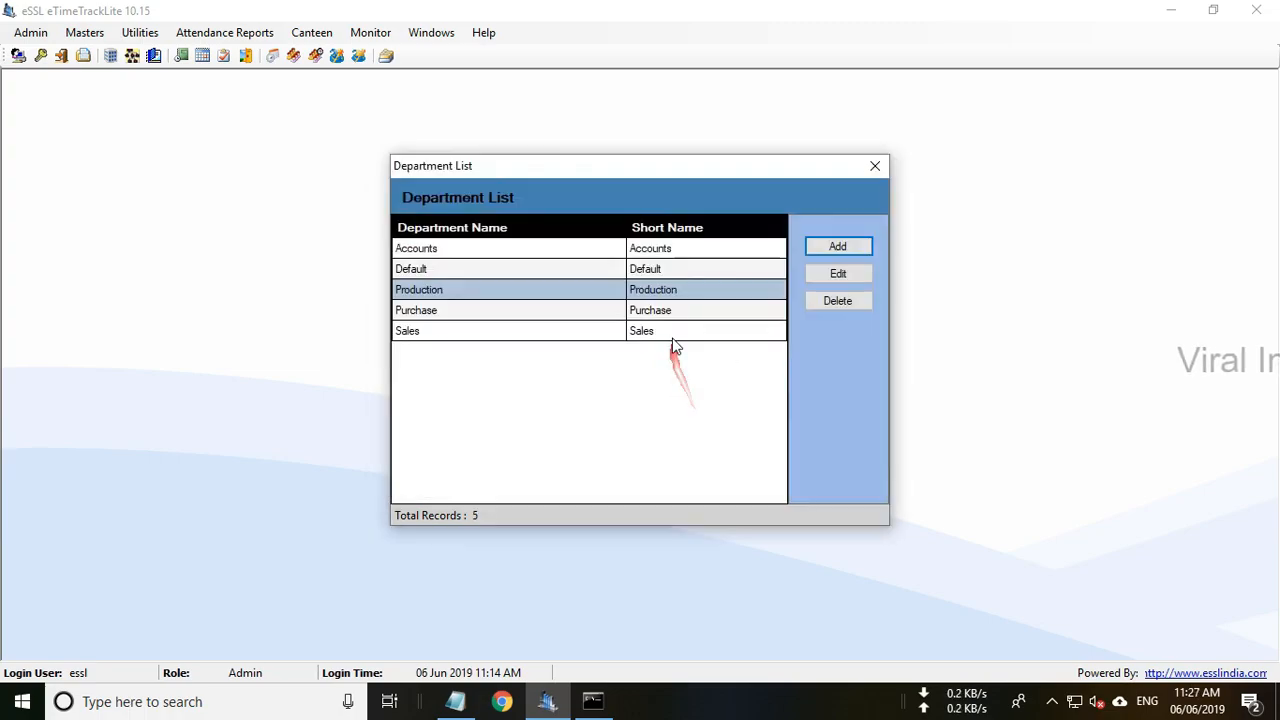
# Check the Accounts entry in the department list, then close the list.
pyautogui.click(676, 310)
pyautogui.click(687, 257)
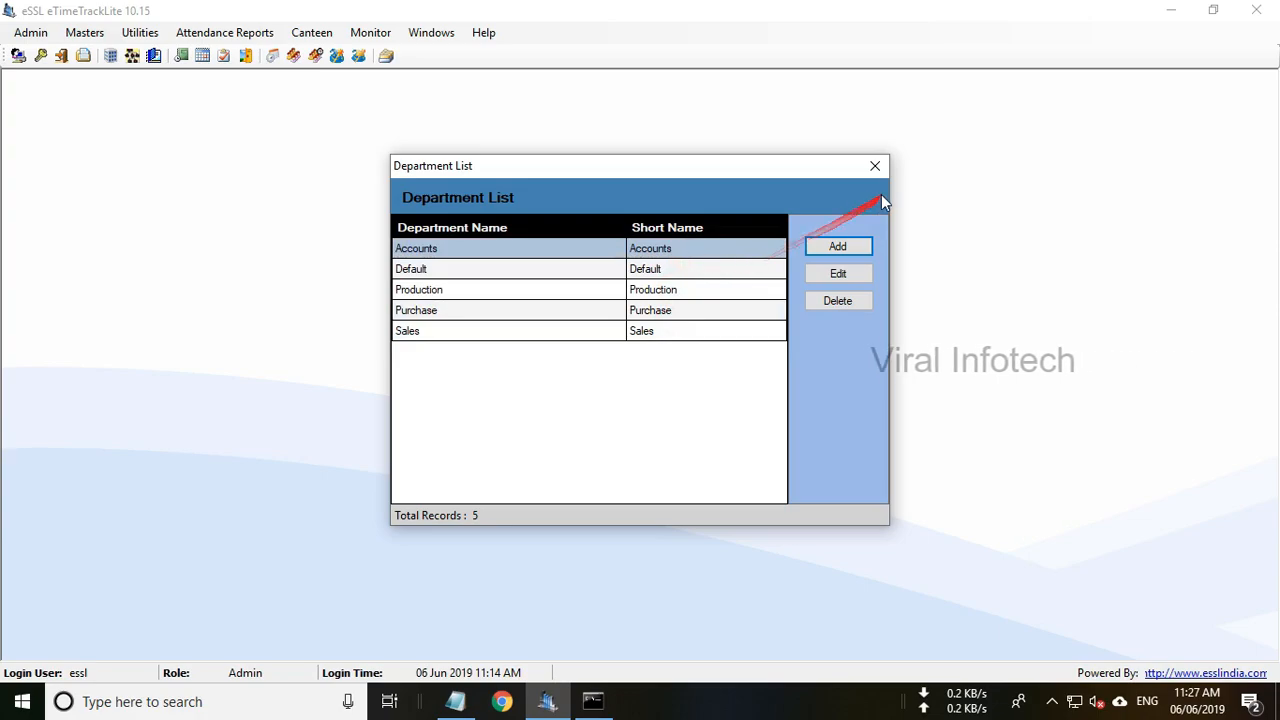
pyautogui.click(877, 167)
pyautogui.click(85, 32)
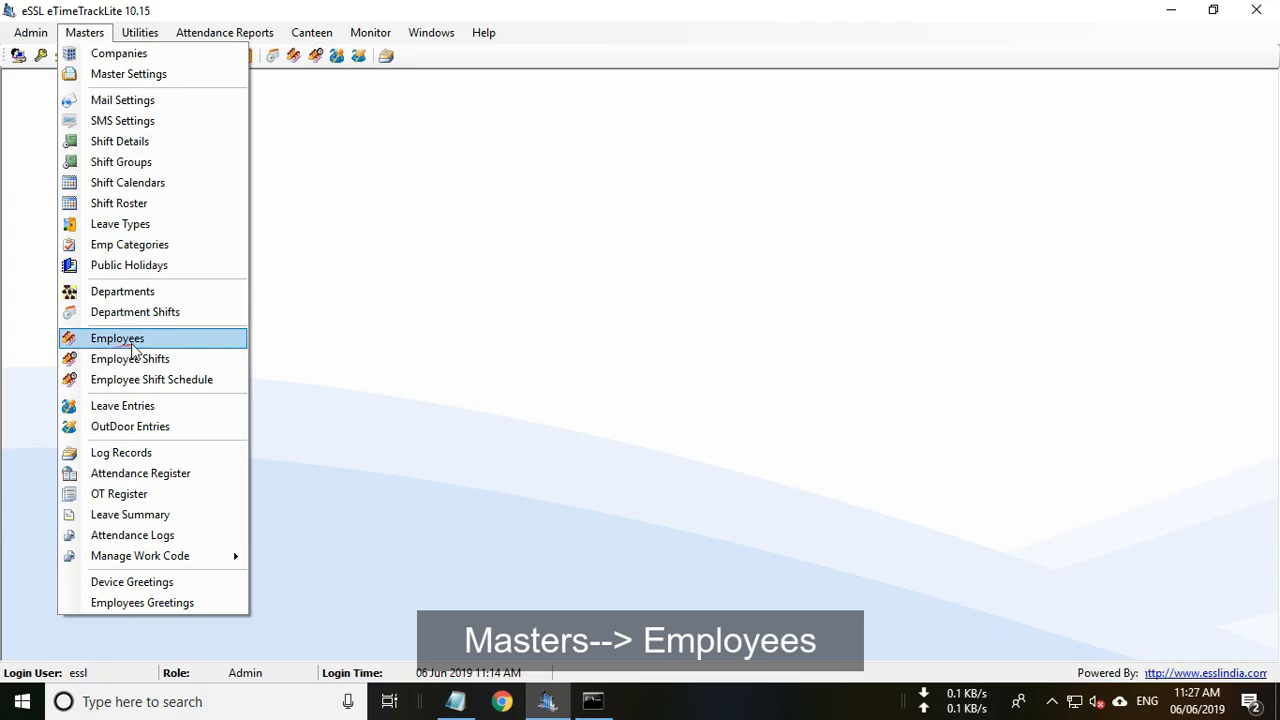
# Delete the test employees T1, T2 and T3, then close the emptied employee list.
pyautogui.click(131, 343)
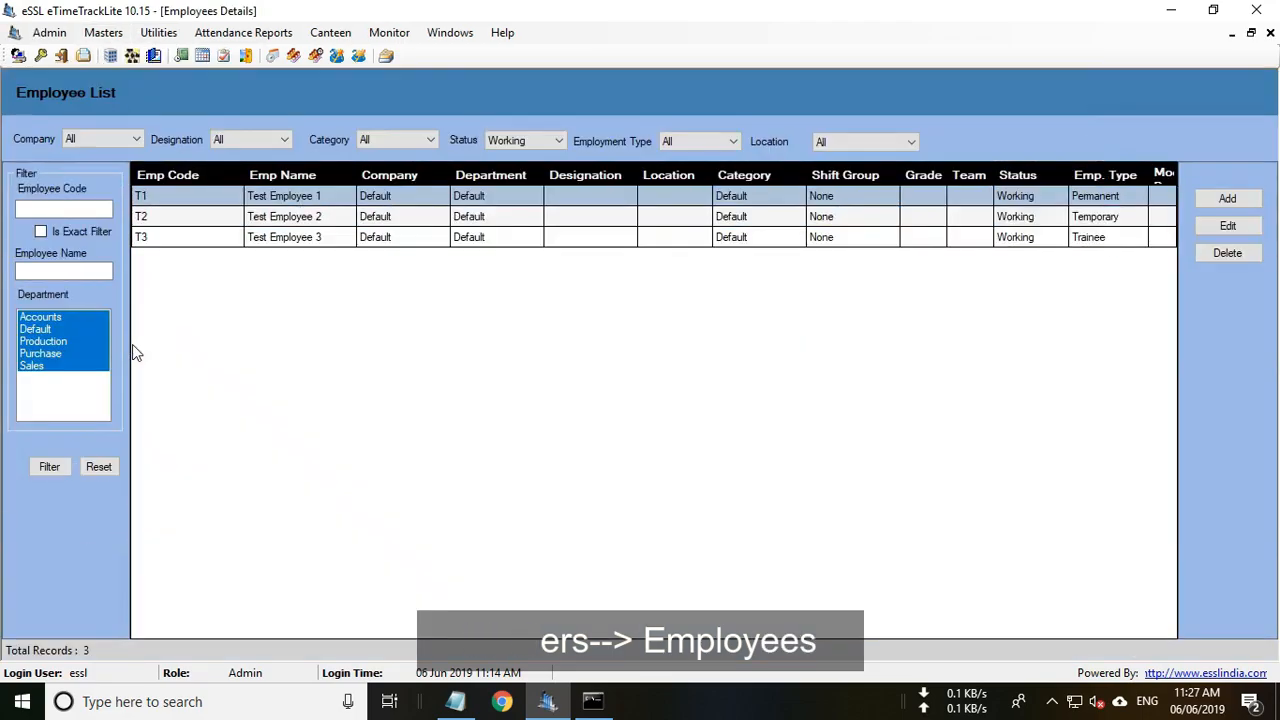
pyautogui.click(383, 214)
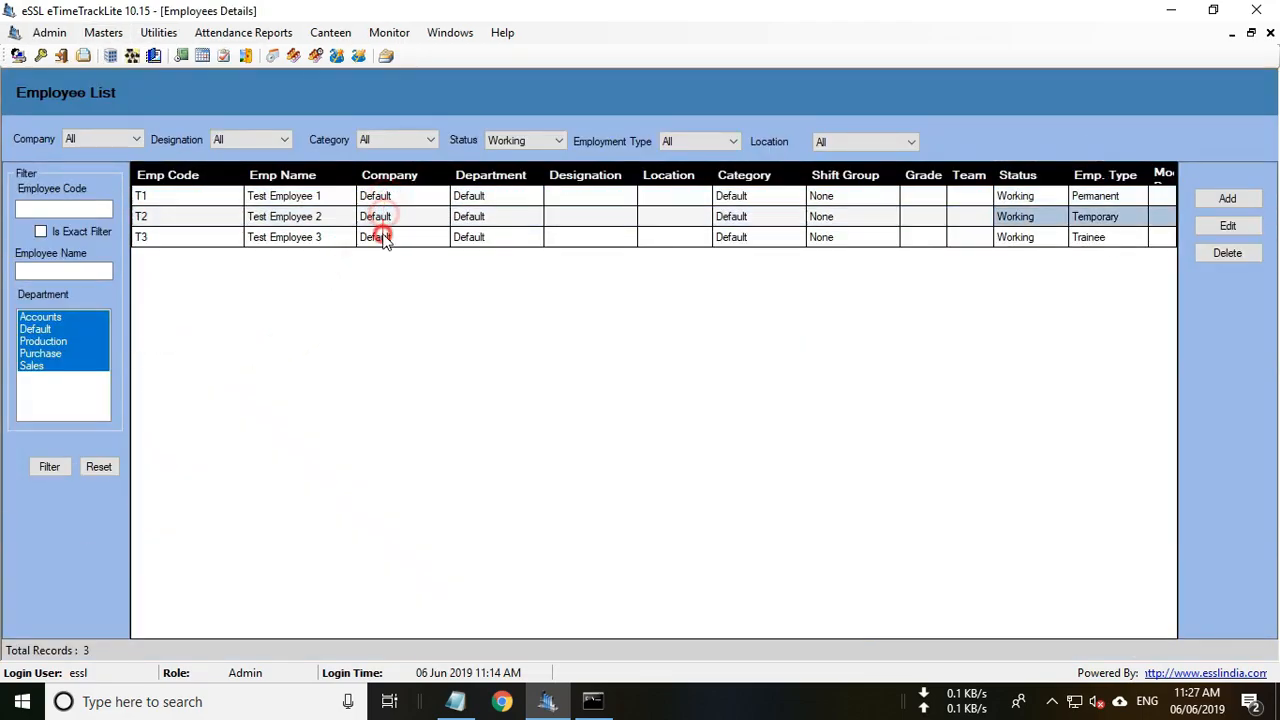
pyautogui.click(383, 237)
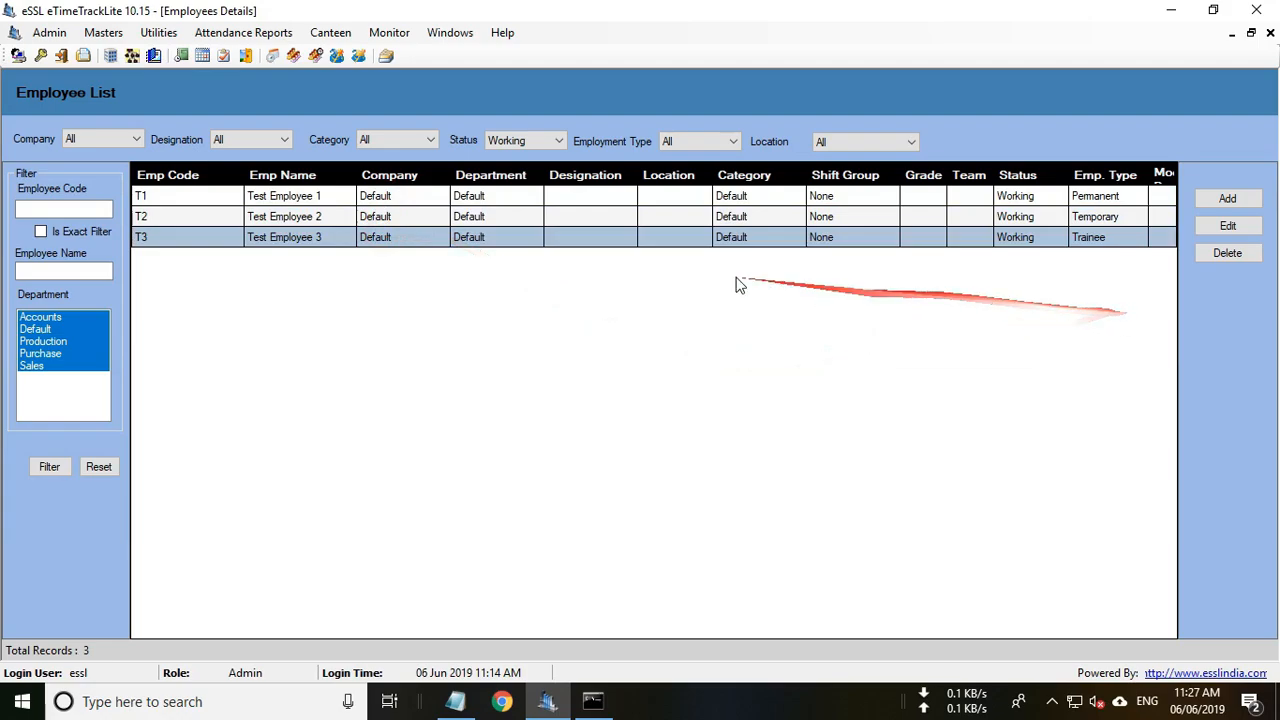
pyautogui.click(341, 217)
pyautogui.click(345, 199)
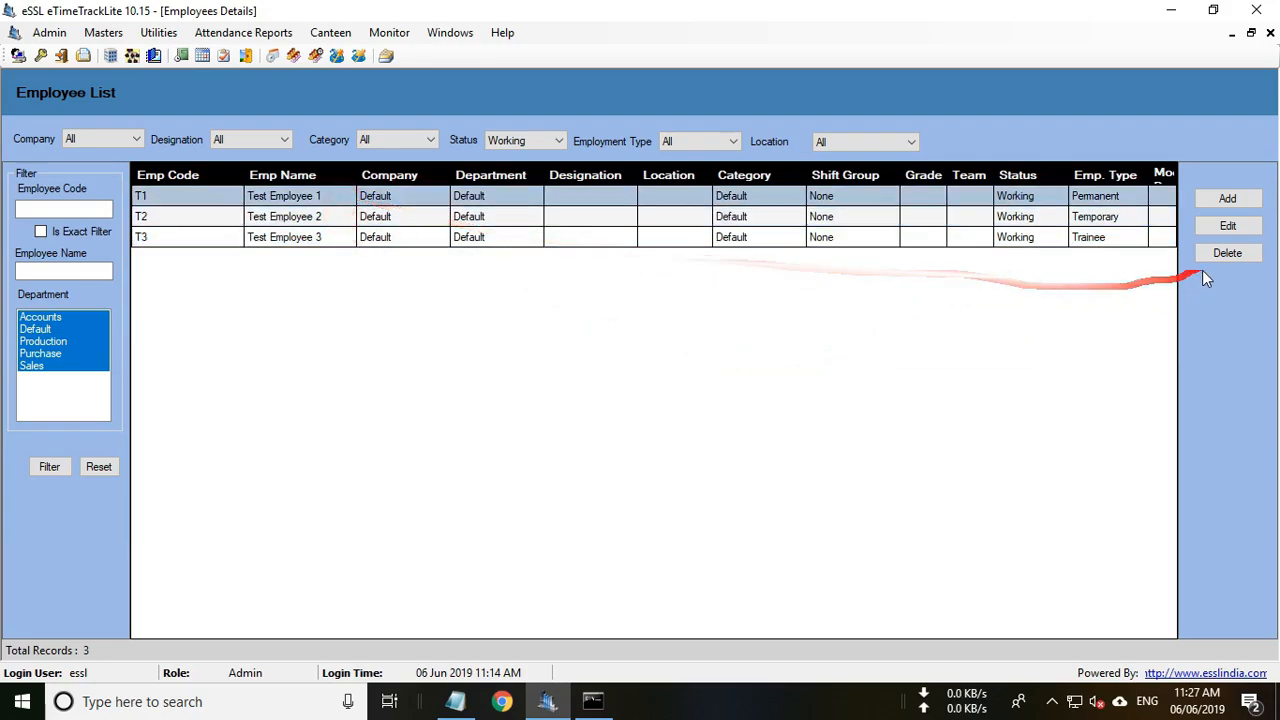
pyautogui.hotkey('ctrl', 'a')
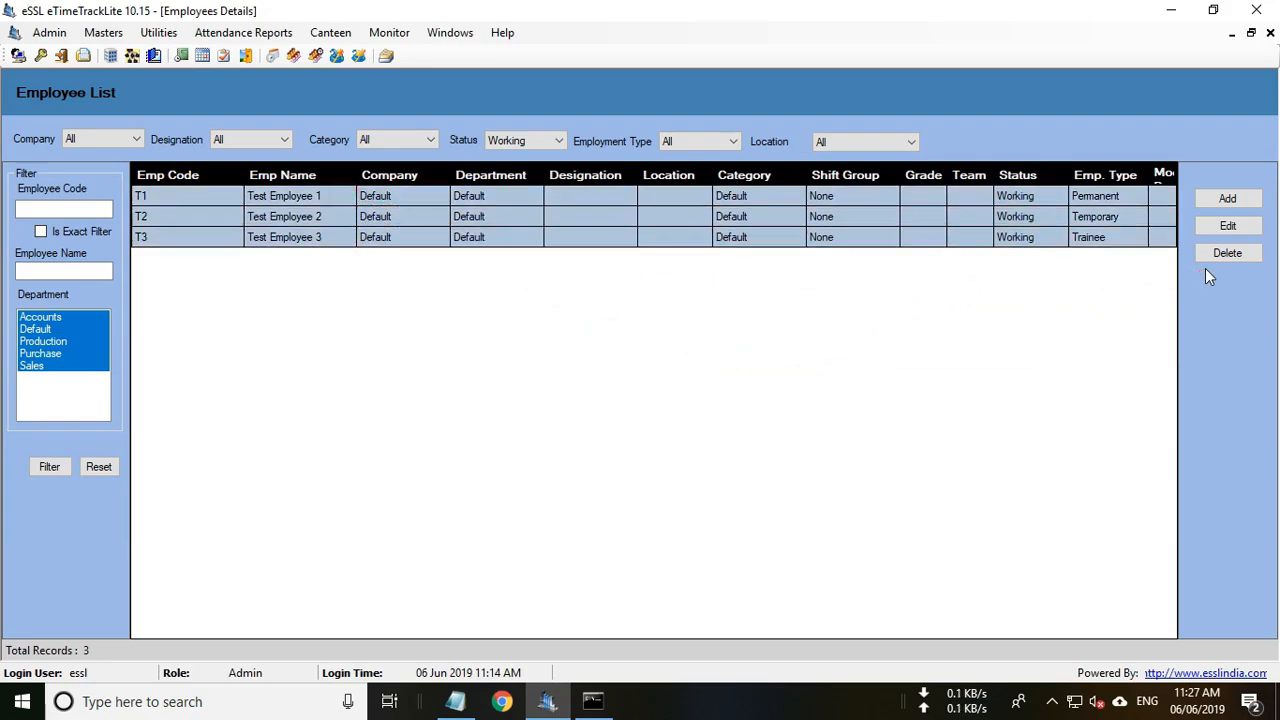
pyautogui.click(1228, 255)
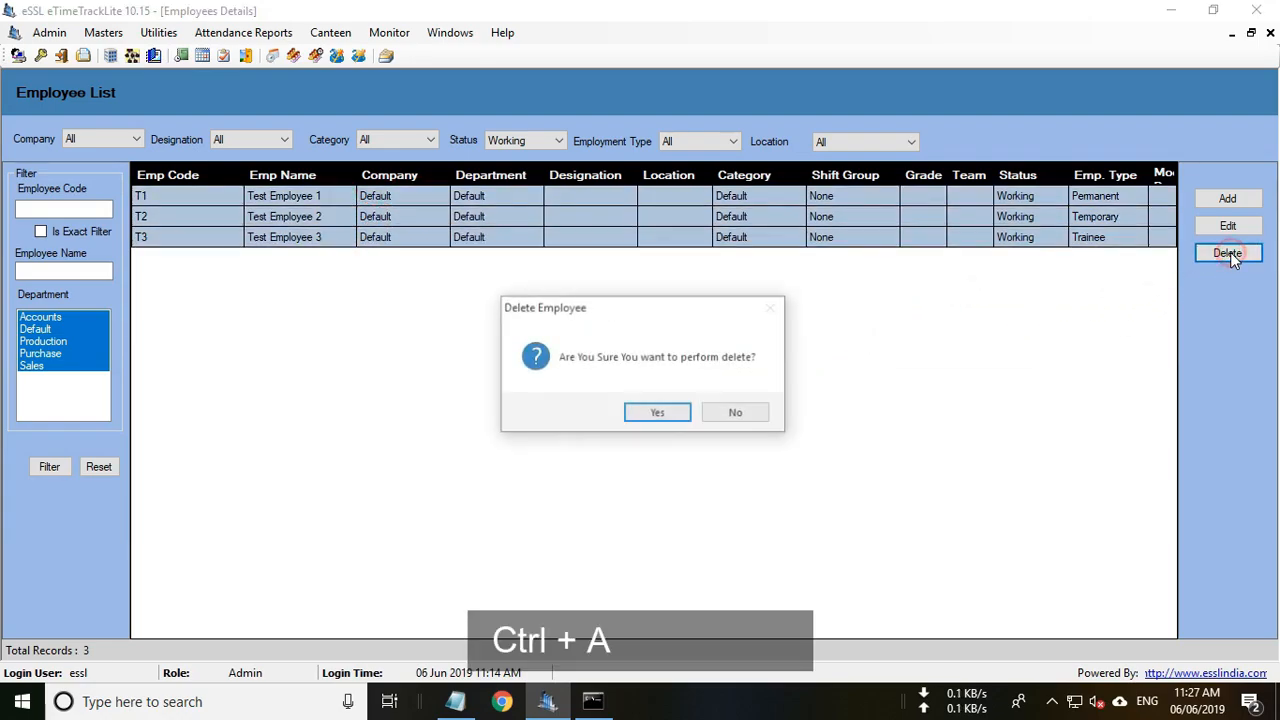
pyautogui.click(656, 415)
pyautogui.click(712, 418)
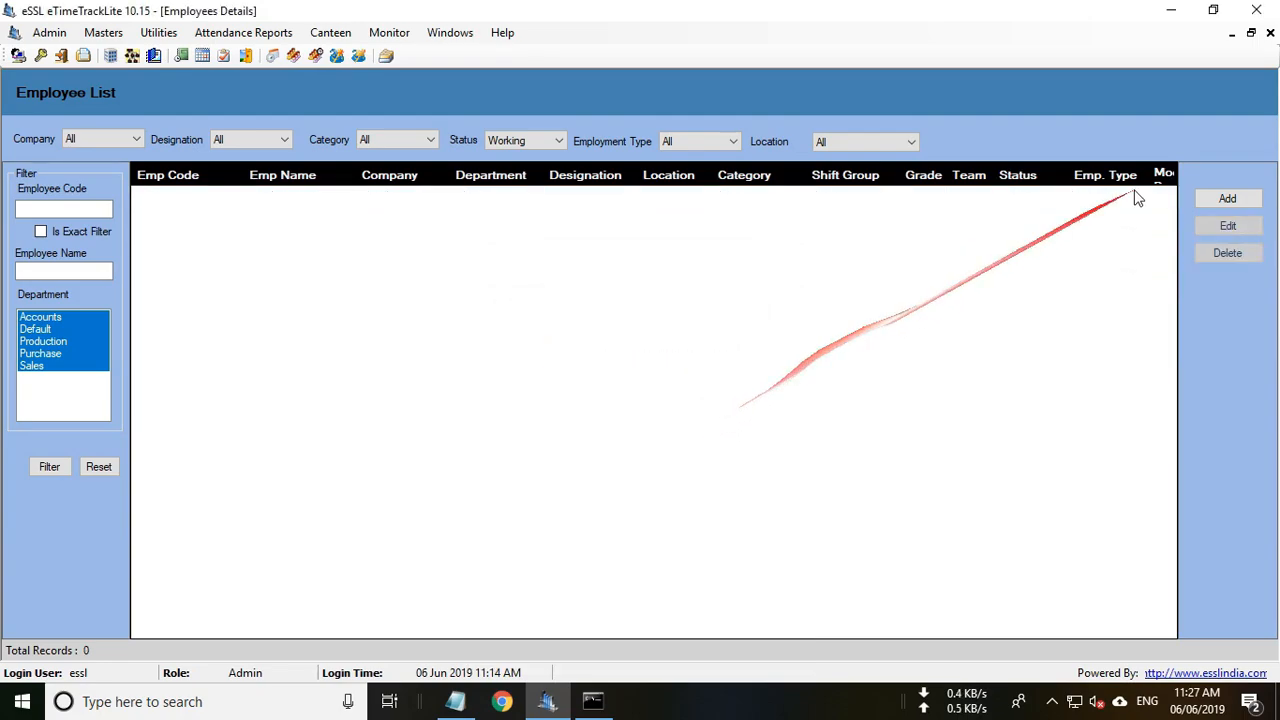
pyautogui.click(1270, 33)
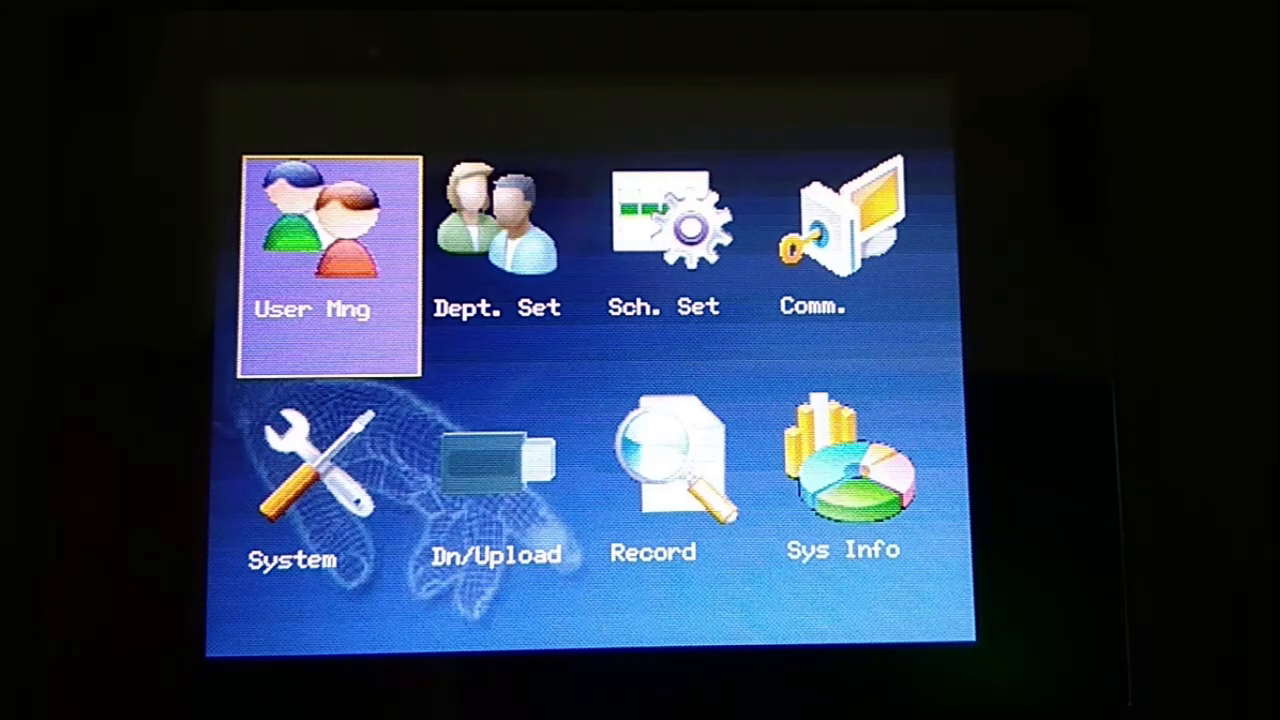
# Open the device's New User form under User Mng for user ID 1.
pyautogui.press('Return')
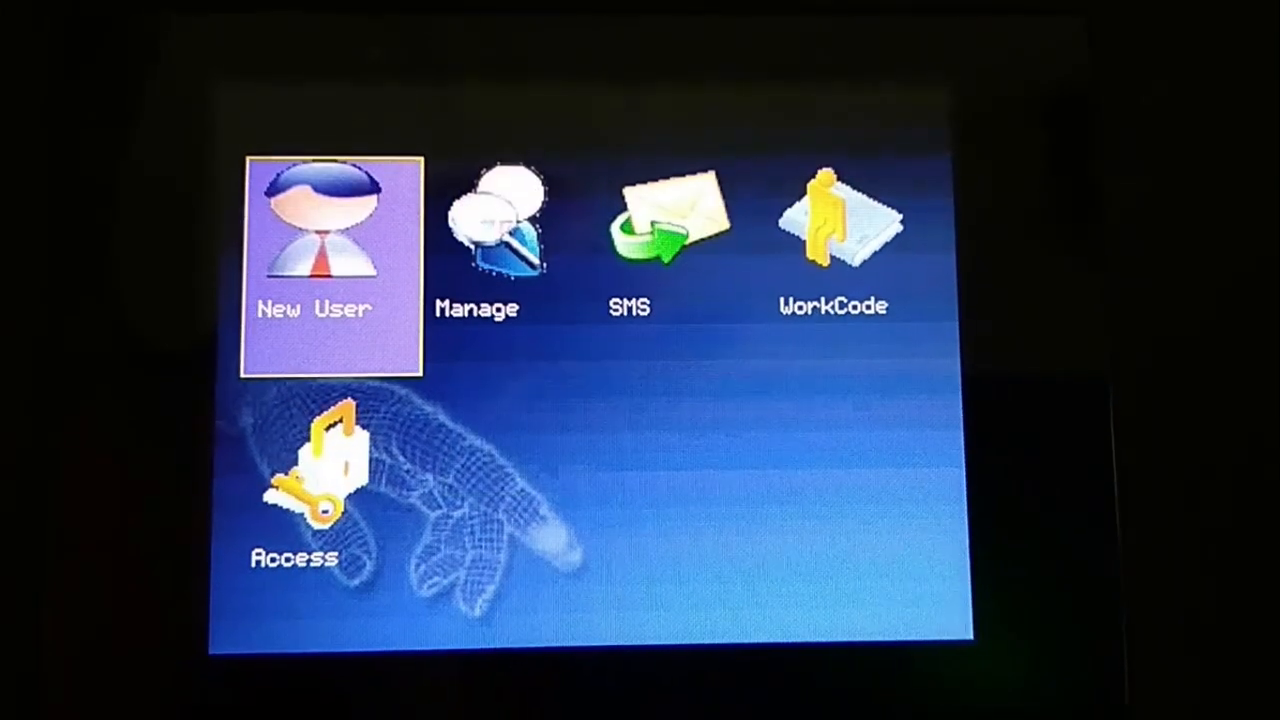
pyautogui.press('Return')
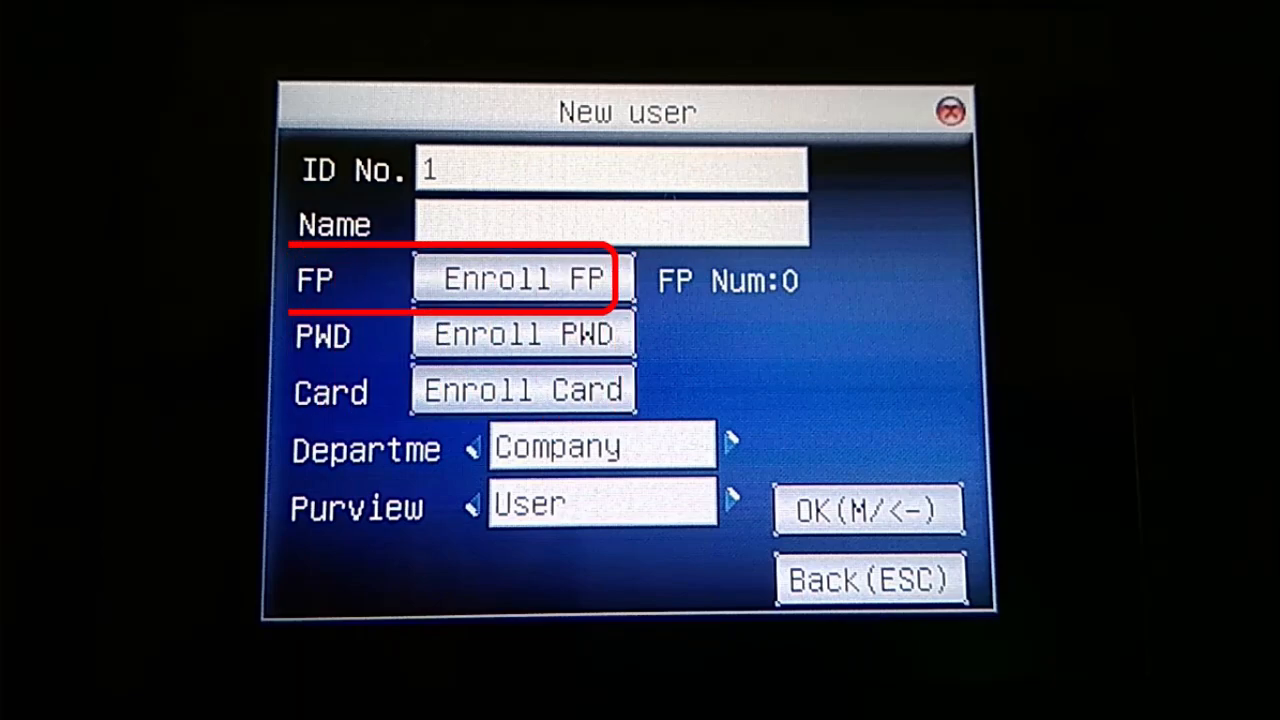
# Enrol user 1's fingerprint with three finger presses and save the user.
pyautogui.press('Down')
pyautogui.press('Return')
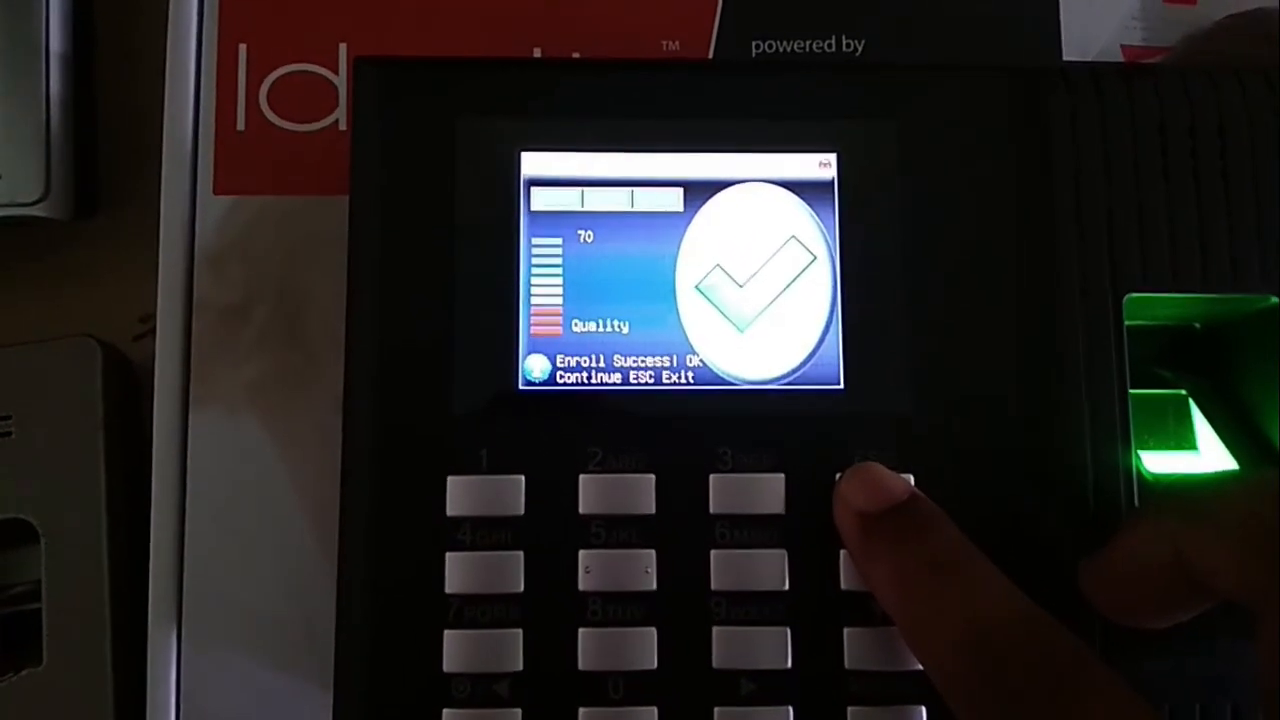
pyautogui.press('Escape')
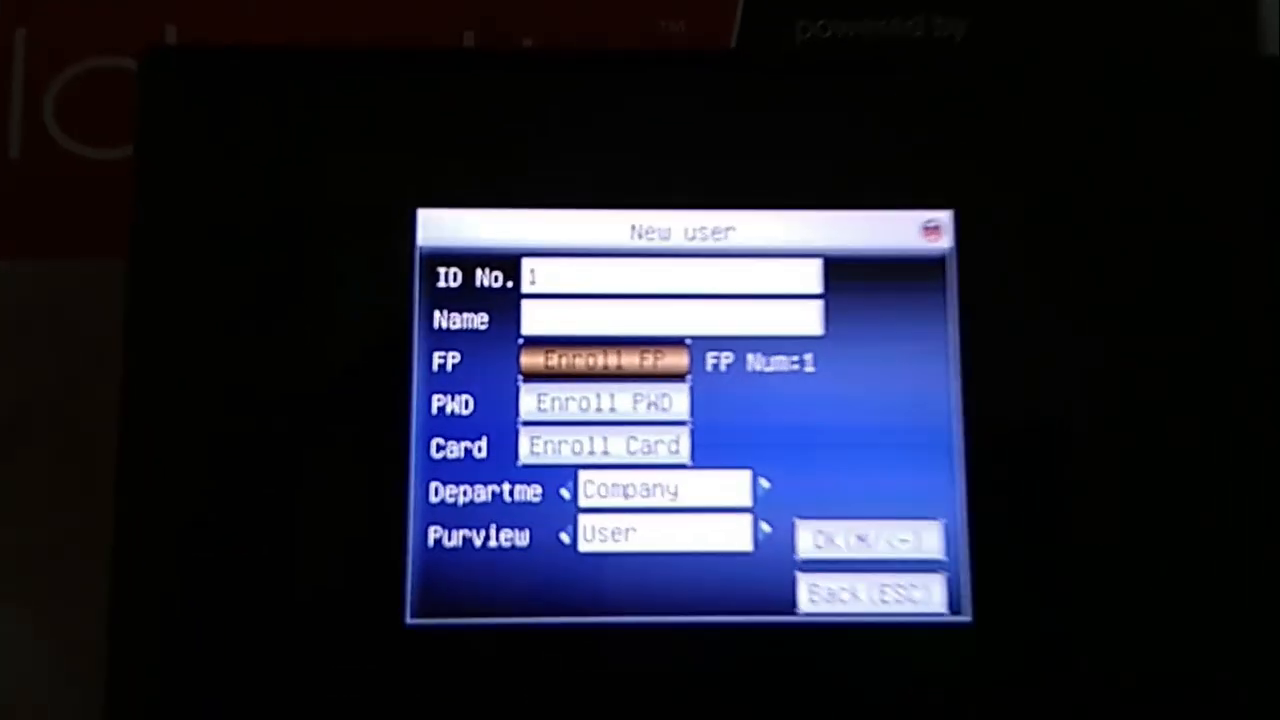
pyautogui.press('Down')
pyautogui.press('Down')
pyautogui.press('Down')
pyautogui.press('Down')
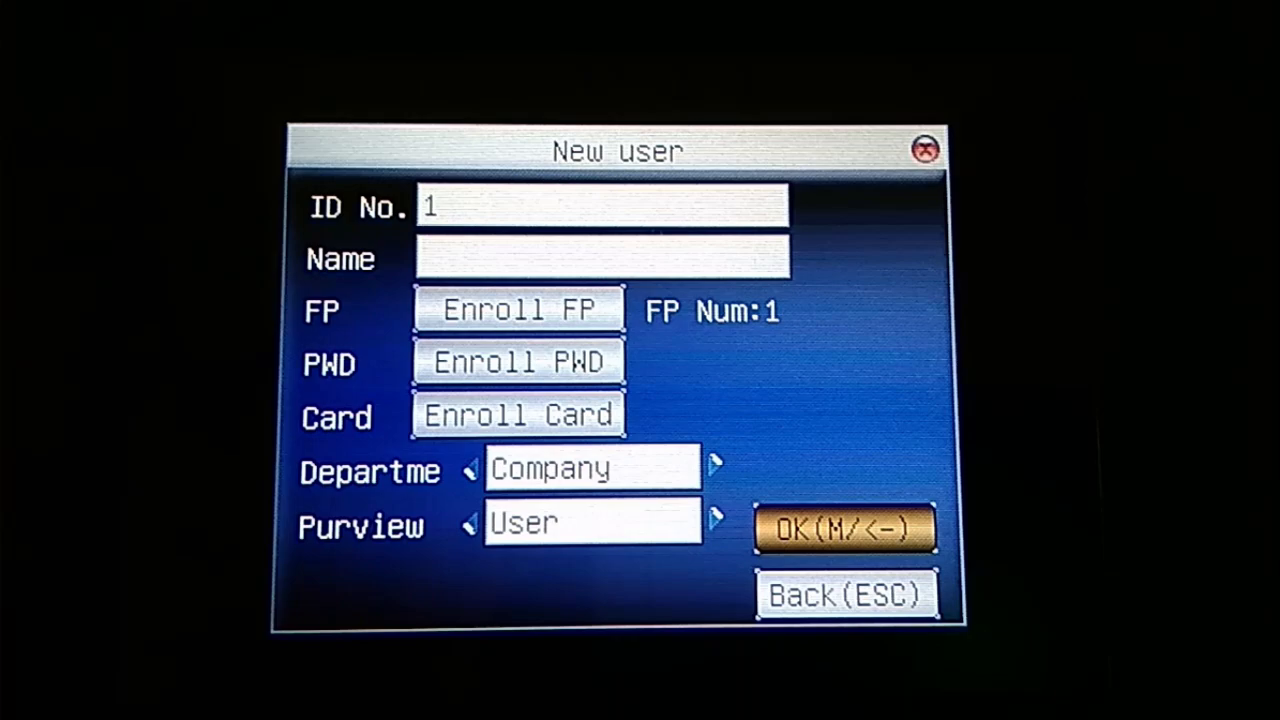
pyautogui.press('Return')
pyautogui.press('Return')
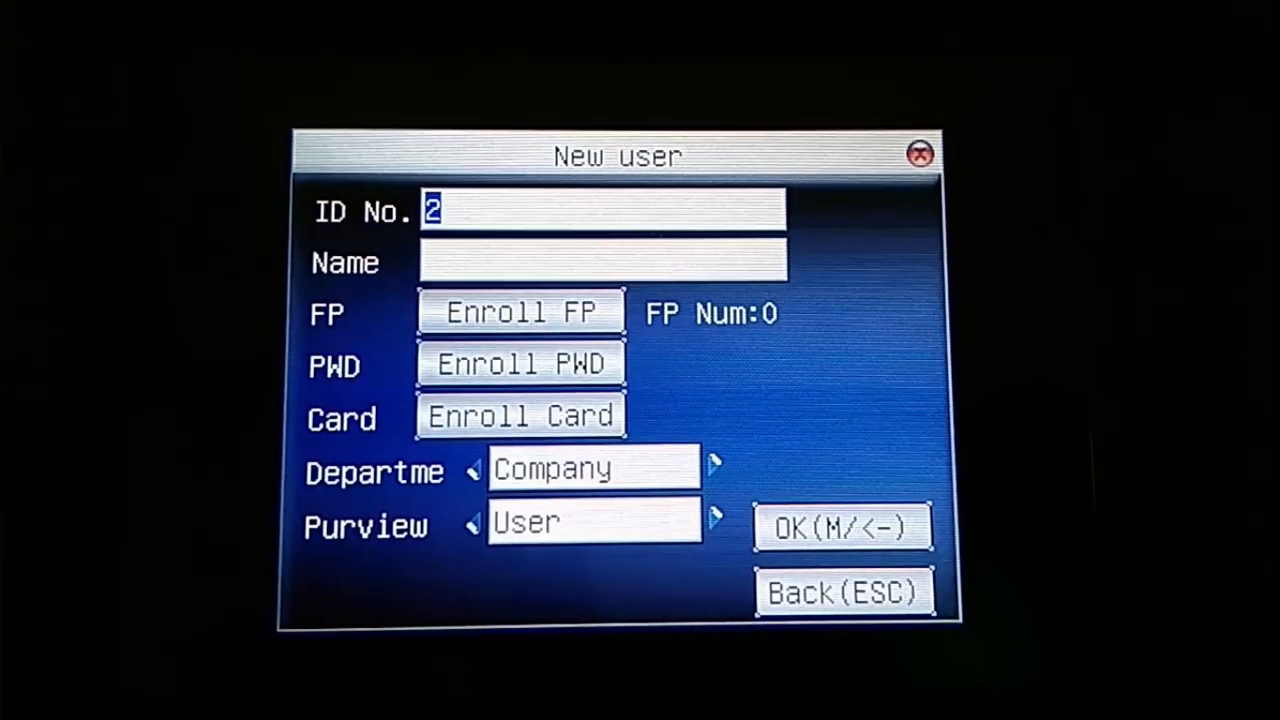
# Register an access card for user 2 and save the user.
pyautogui.press('Down')
pyautogui.press('Down')
pyautogui.press('Down')
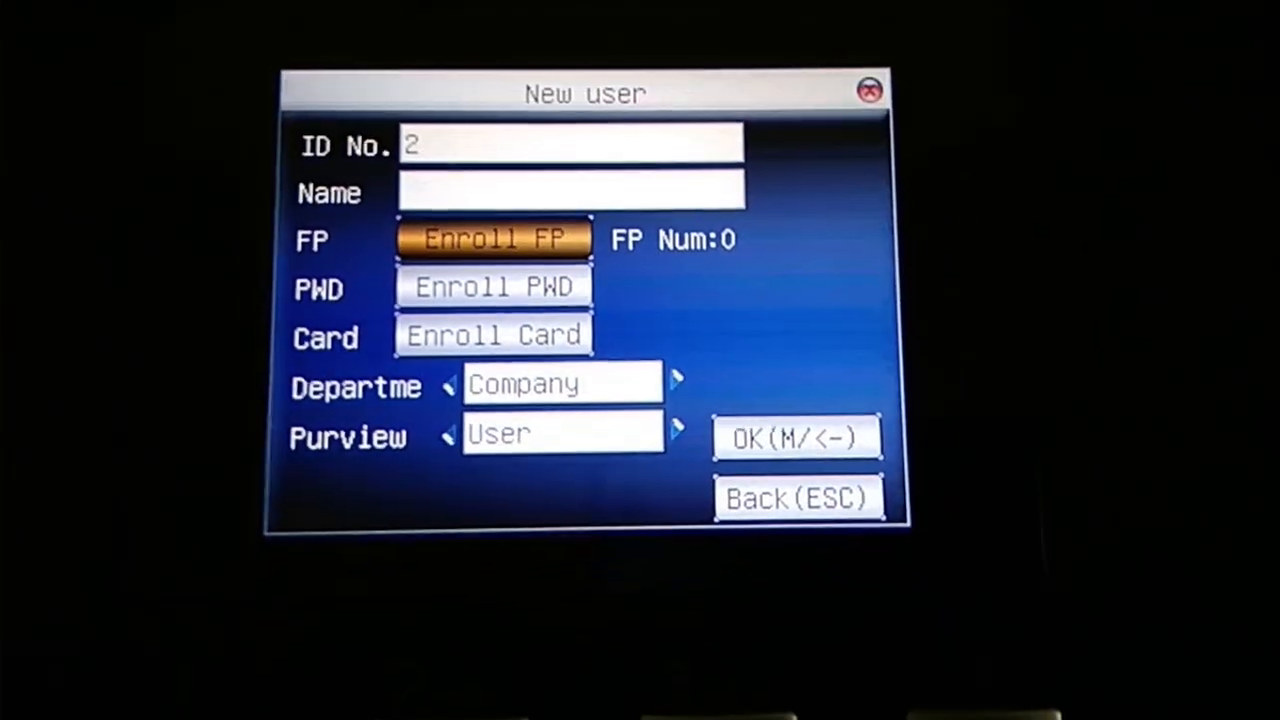
pyautogui.press('Down')
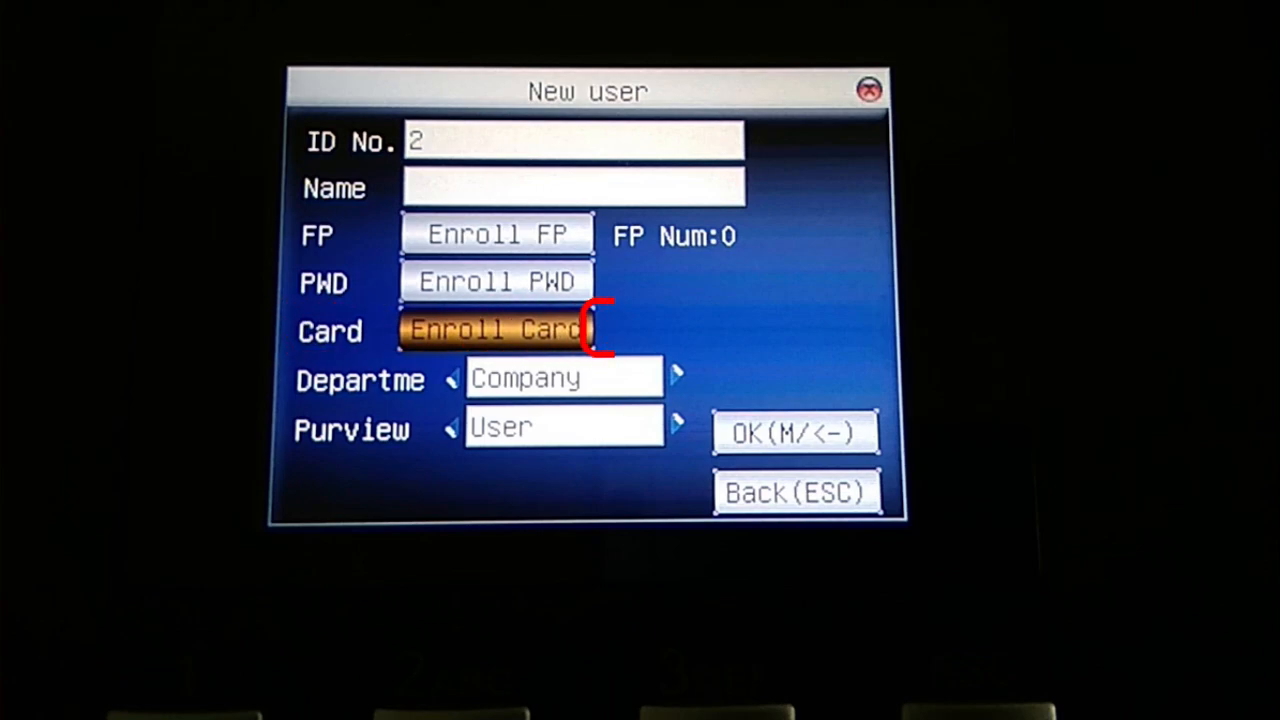
pyautogui.press('Return')
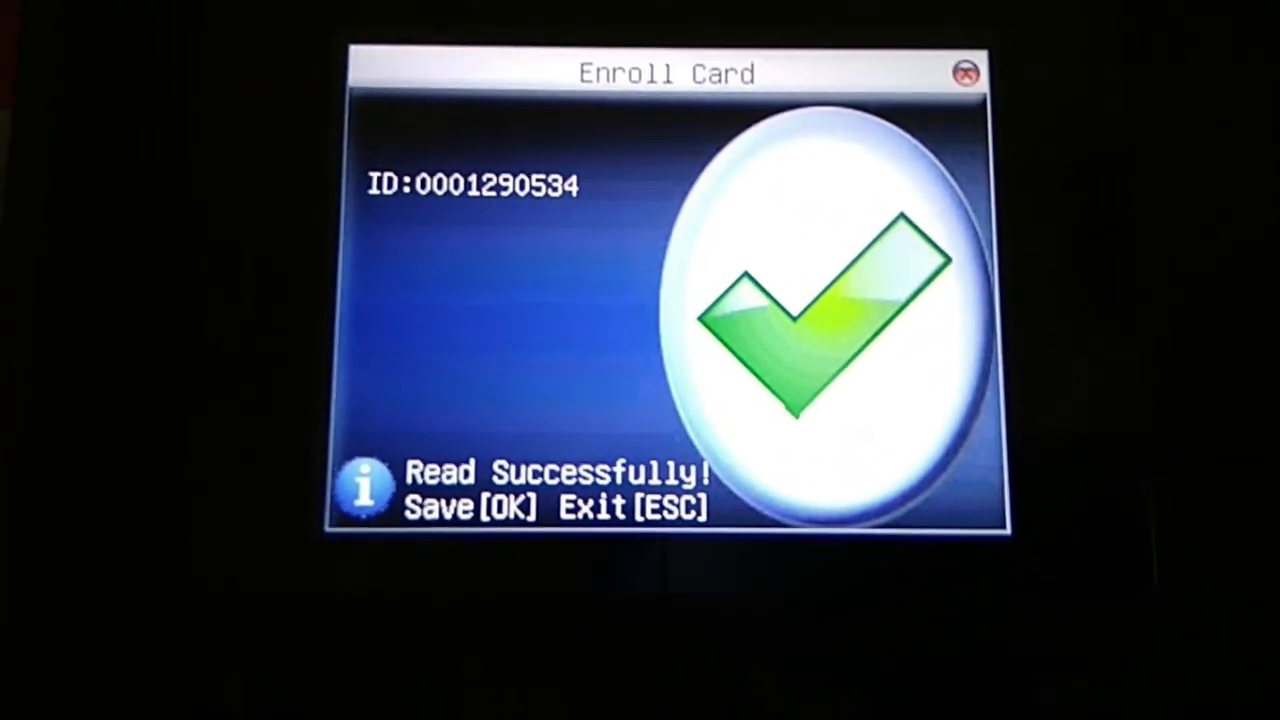
pyautogui.press('Return')
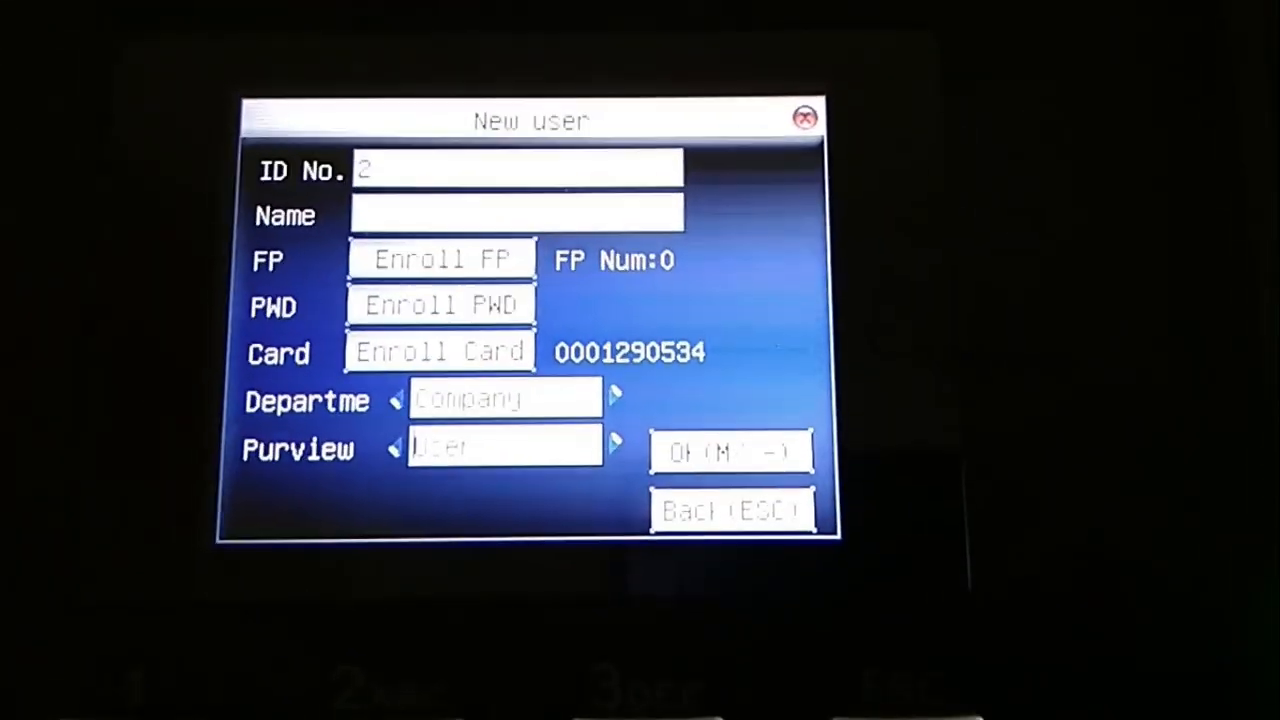
pyautogui.press('Down')
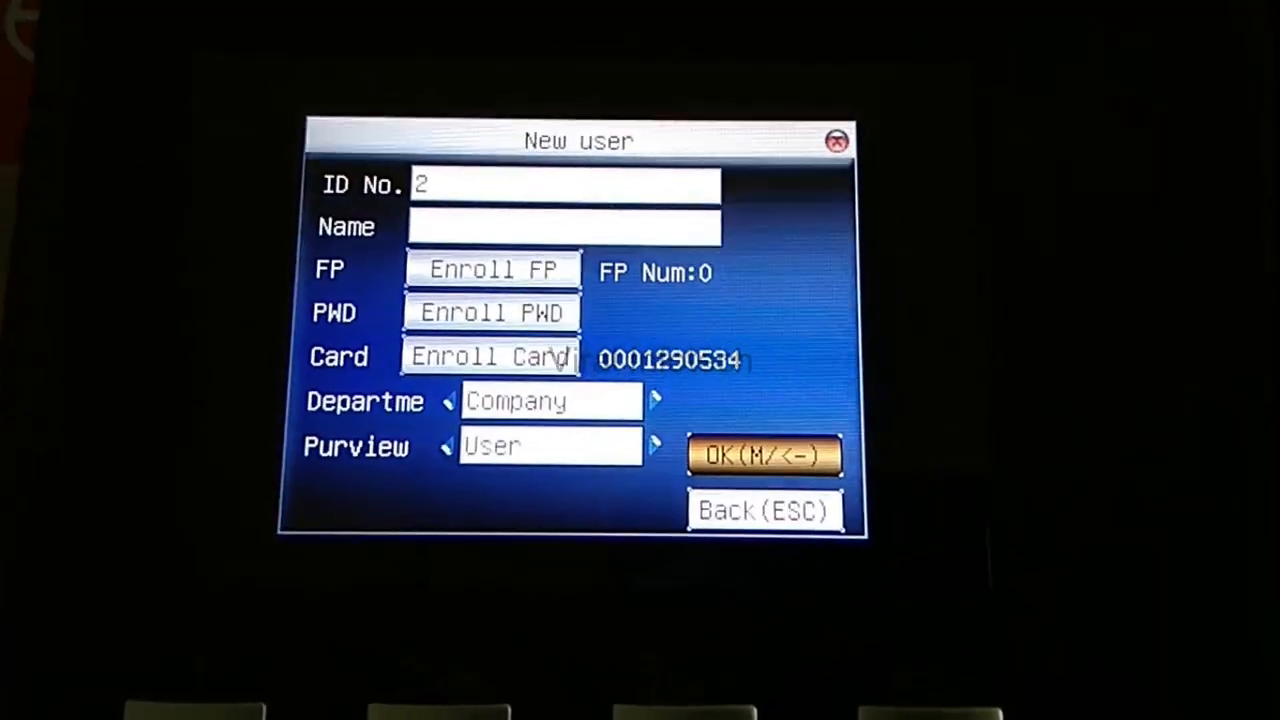
pyautogui.press('Return')
pyautogui.press('Return')
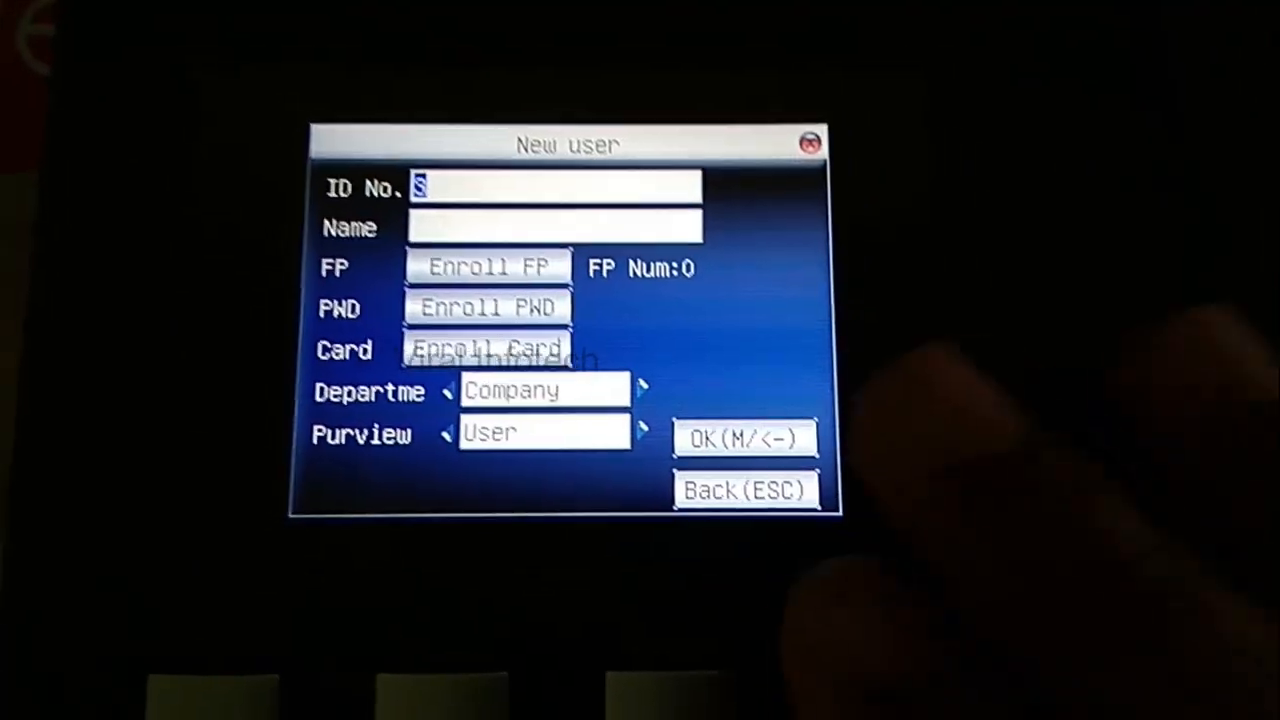
pyautogui.press('Escape')
pyautogui.press('Escape')
pyautogui.press('Escape')
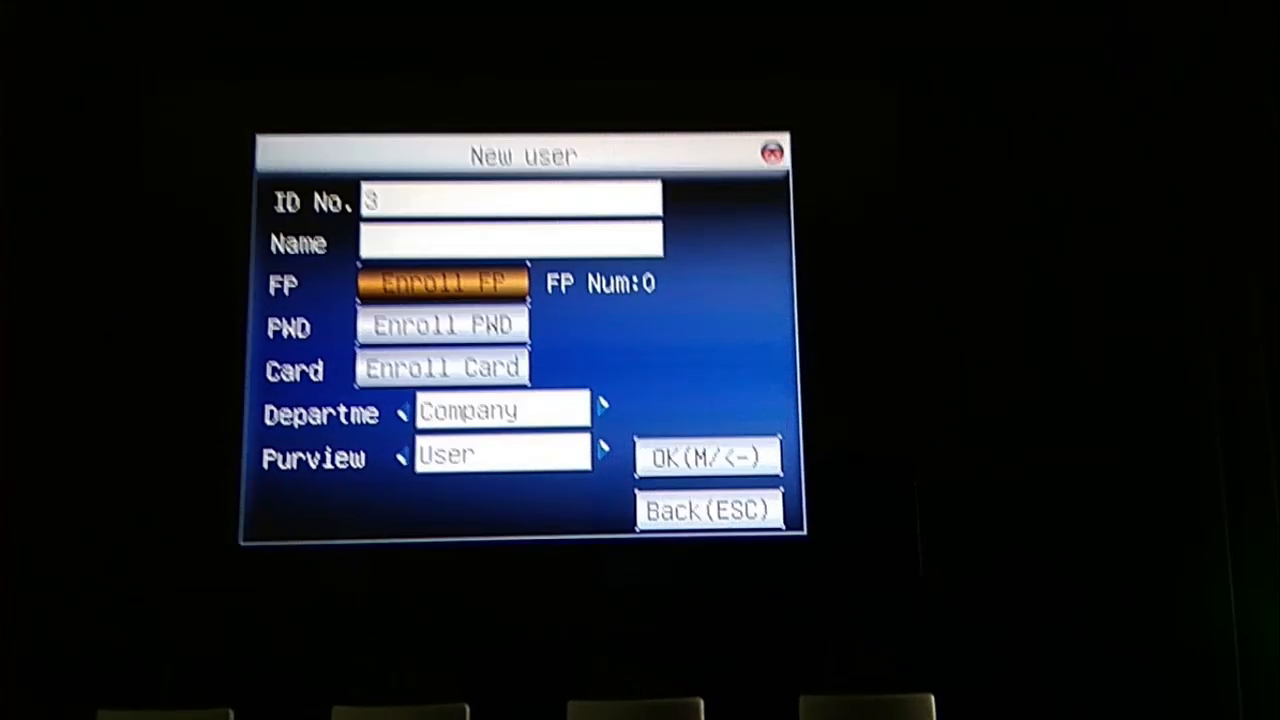
# Enrol a fingerprint for user 3 so the form shows FP Num 1.
pyautogui.press('Return')
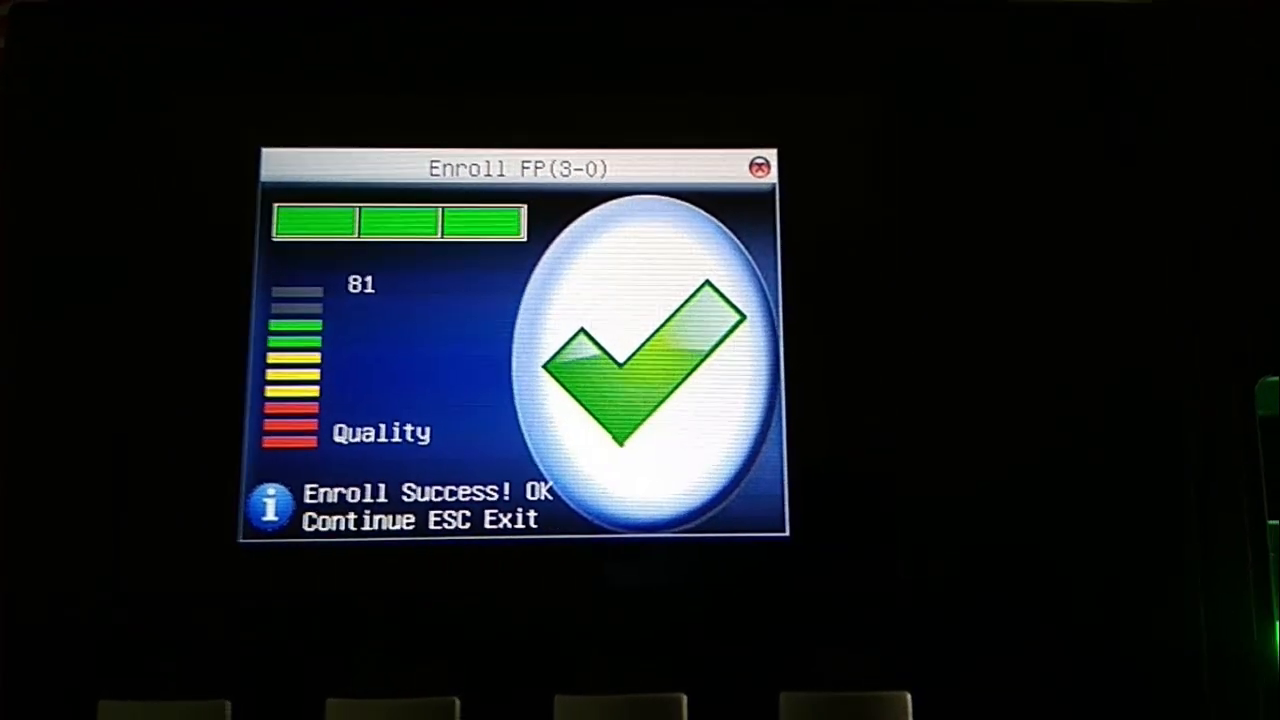
pyautogui.press('Return')
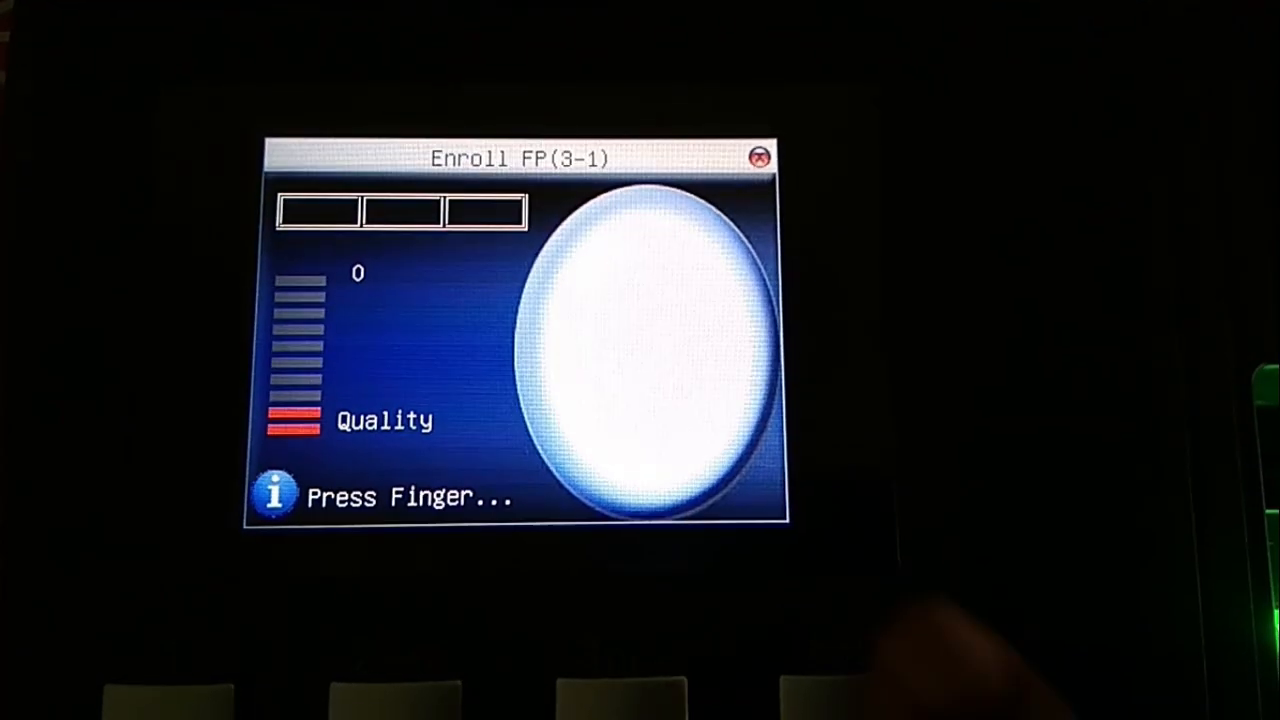
pyautogui.press('Escape')
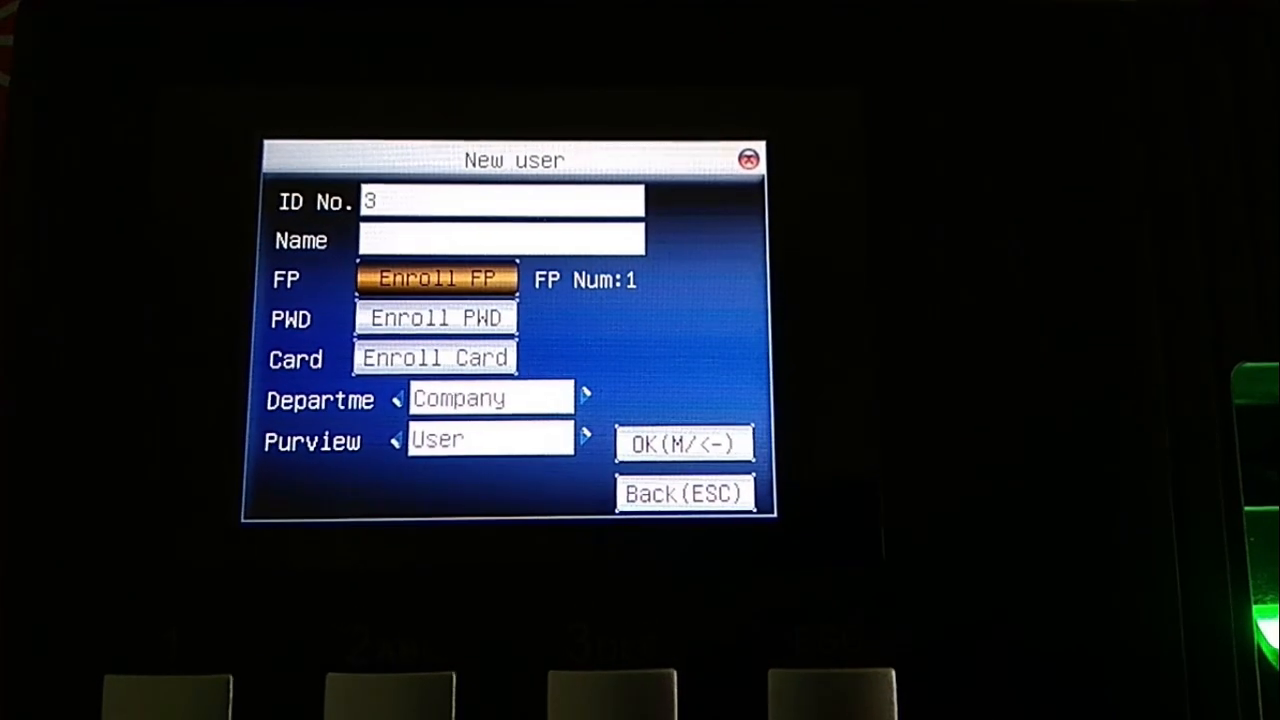
pyautogui.press('Down')
pyautogui.press('Down')
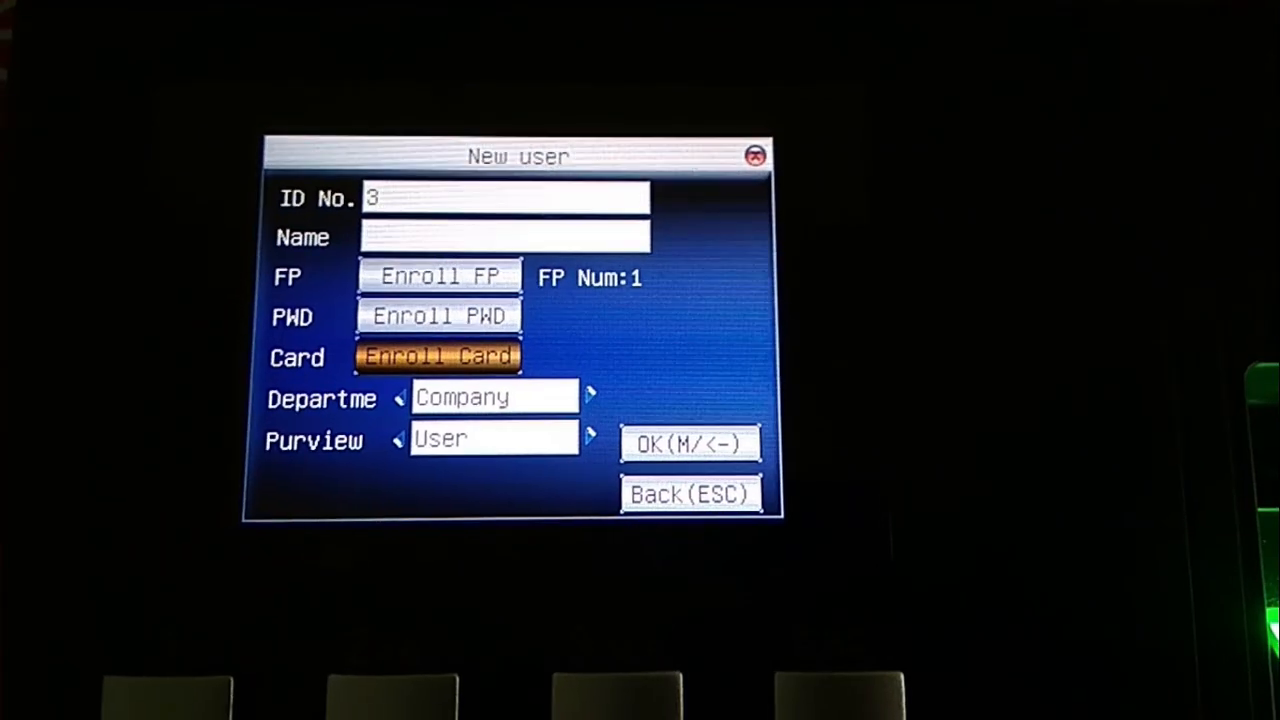
pyautogui.press('Down')
pyautogui.press('Down')
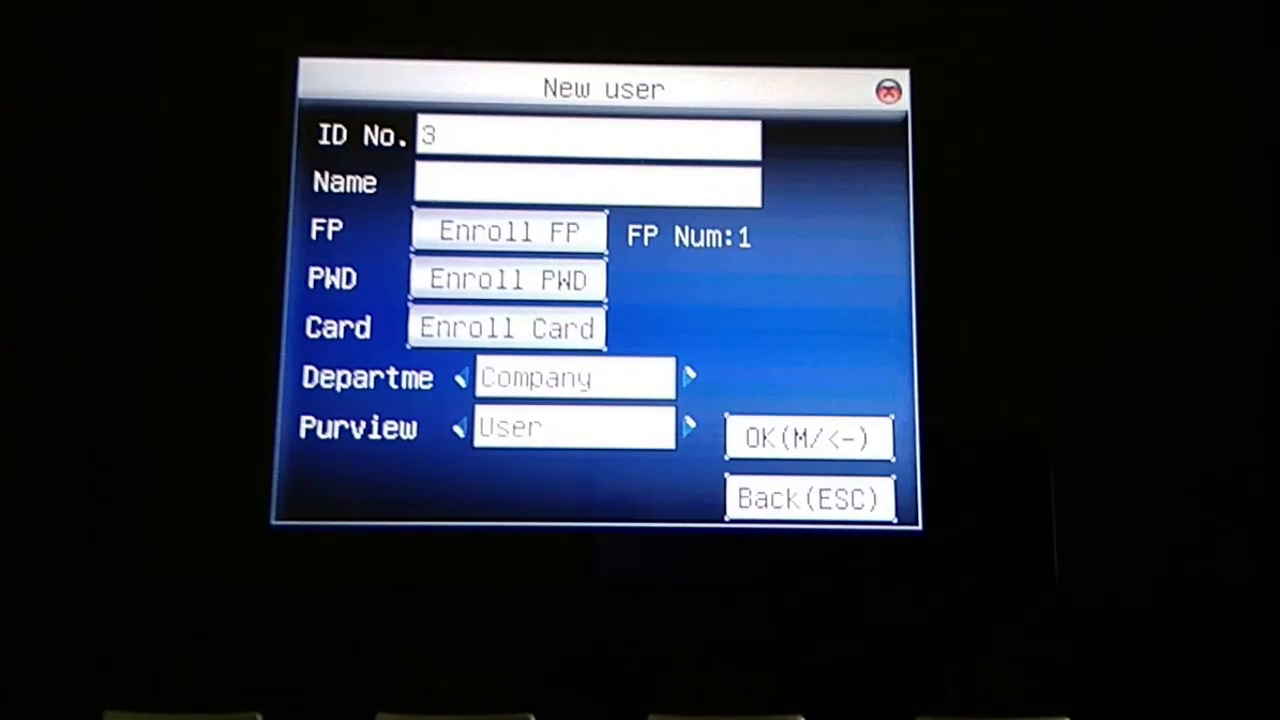
# Change user 3's purview from User to Admin and save the user.
pyautogui.press('Right')
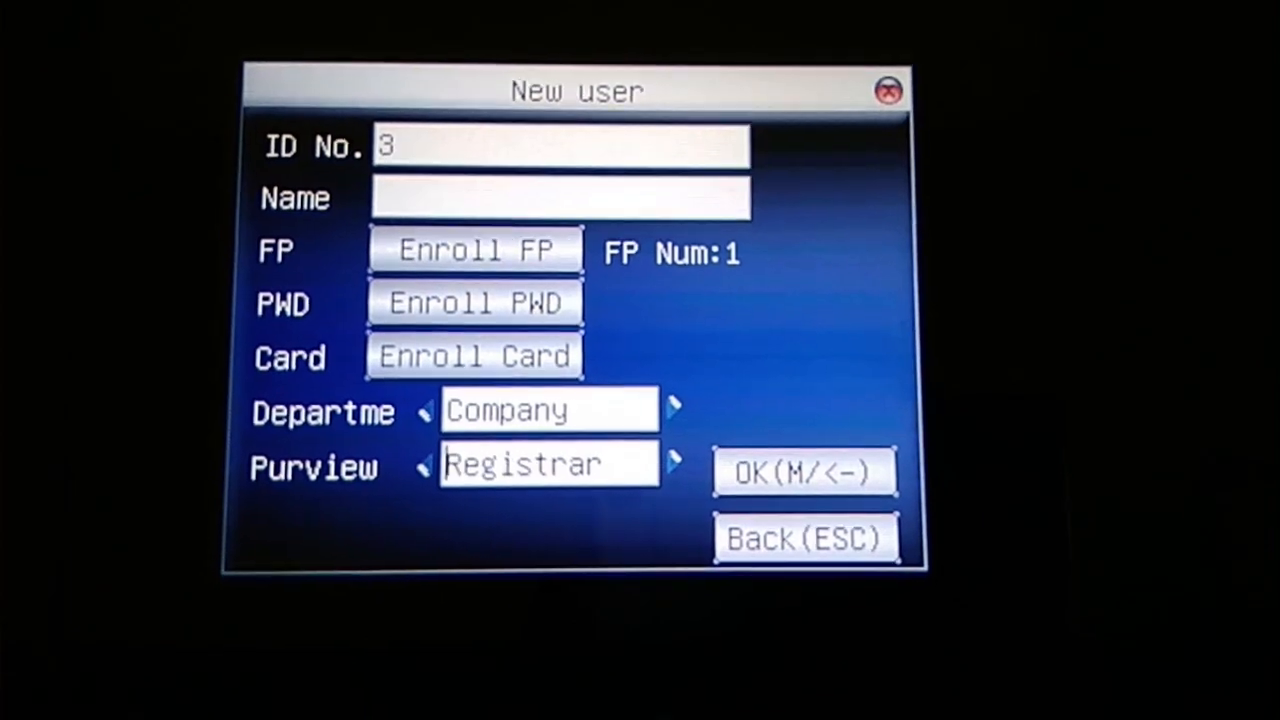
pyautogui.press('Right')
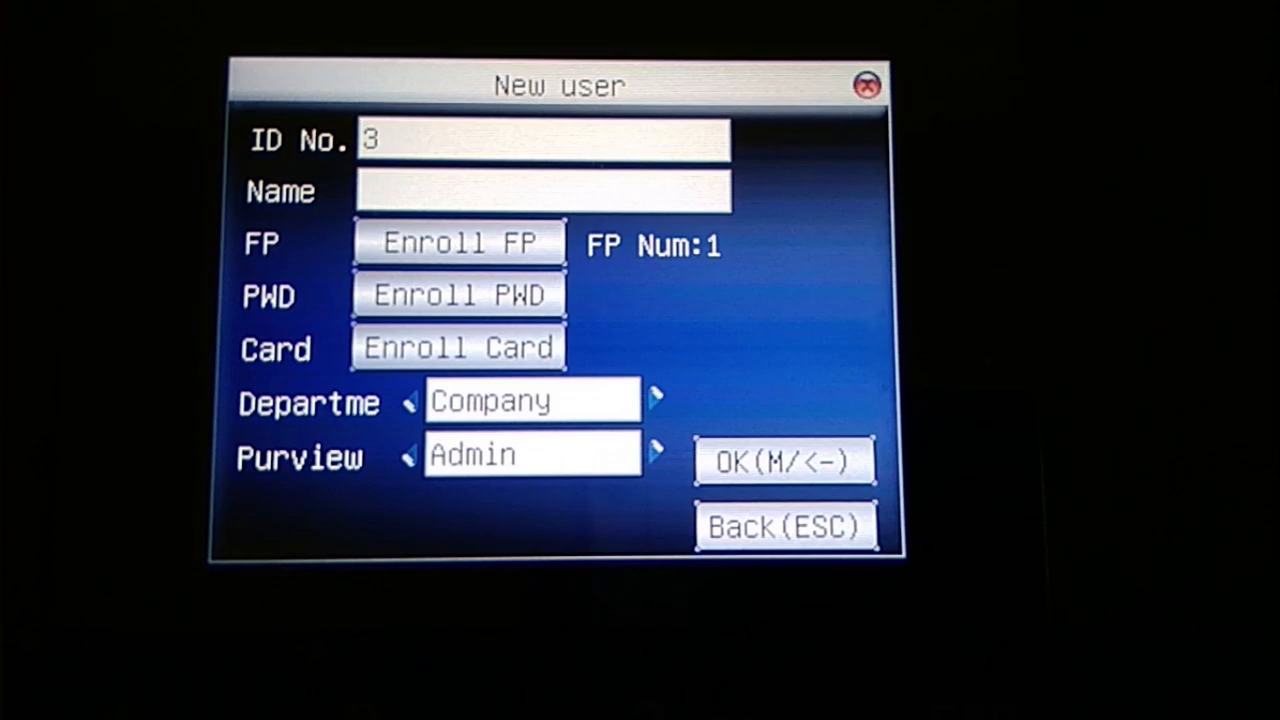
pyautogui.press('Down')
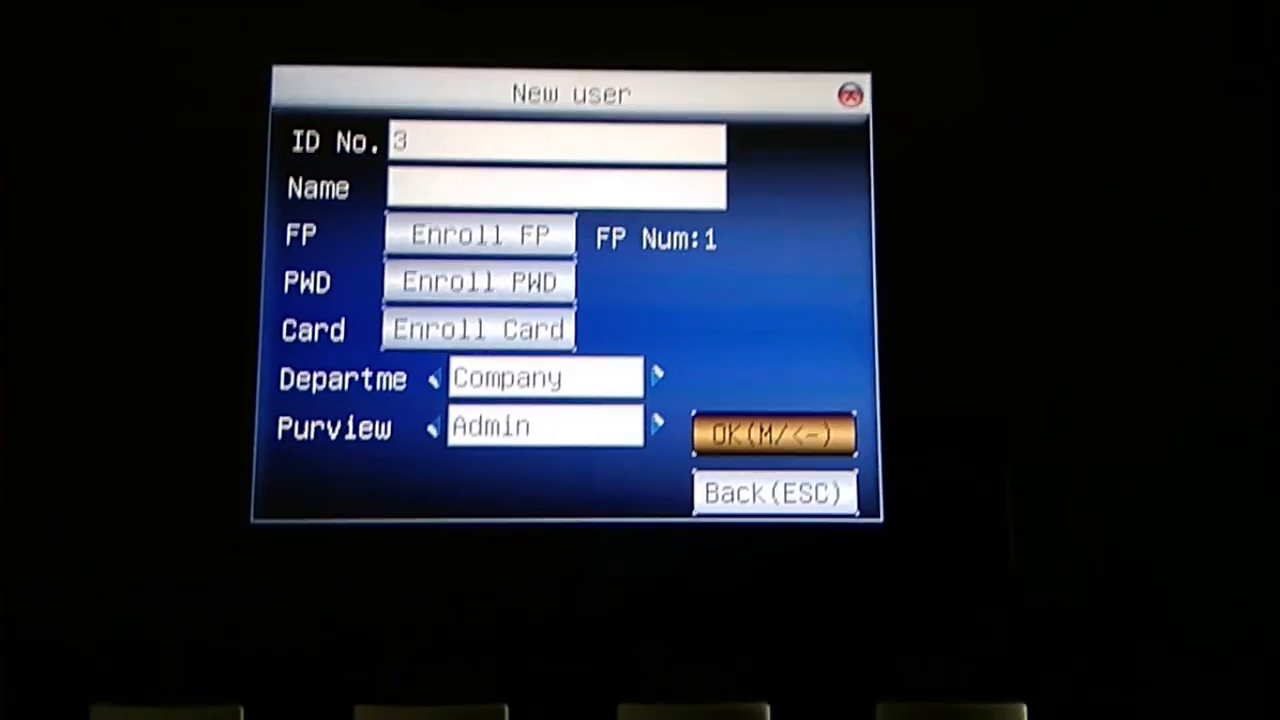
pyautogui.press('Return')
pyautogui.press('Return')
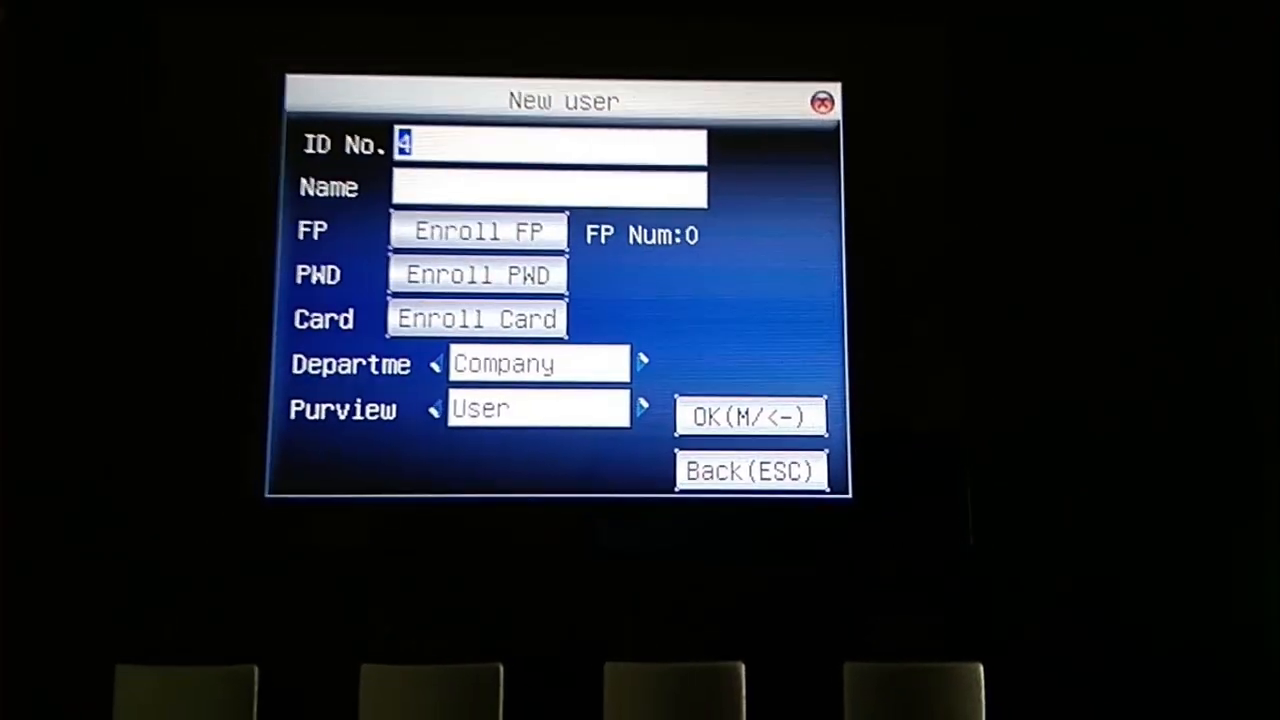
pyautogui.press('Escape')
# Back out of the biometric device's menus to its welcome screen with two Escapes.
pyautogui.press('Escape')
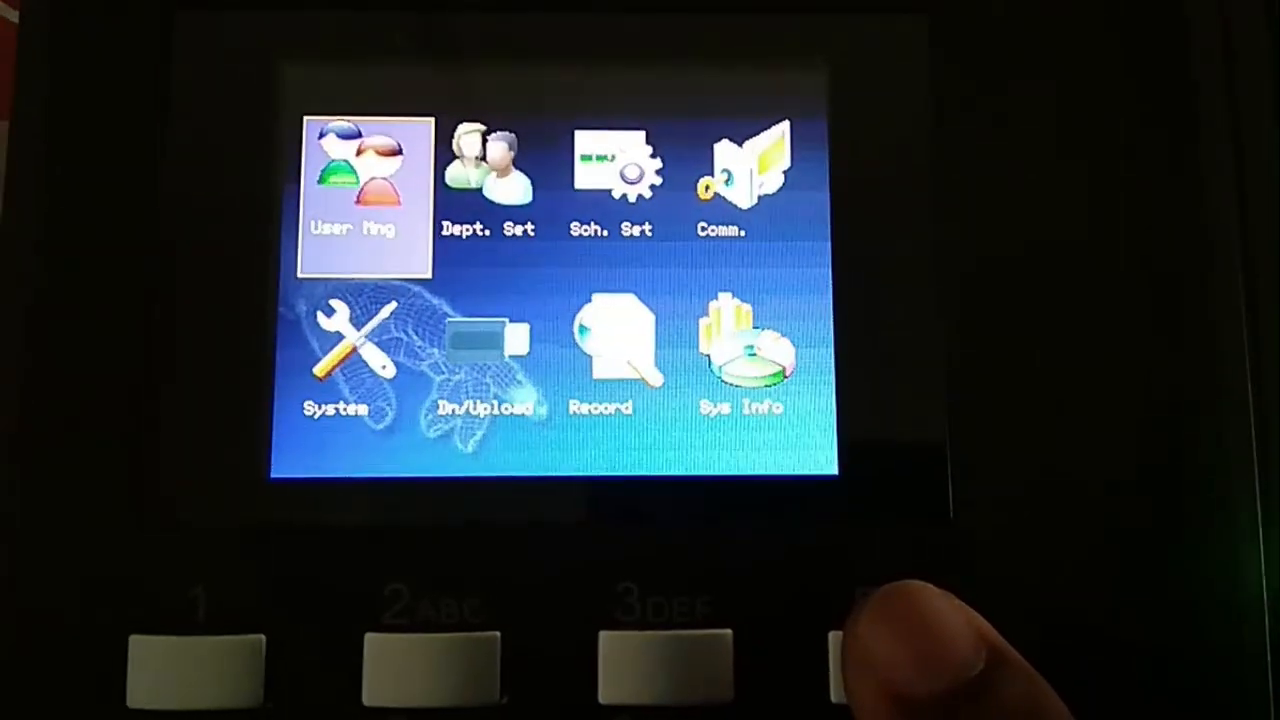
pyautogui.press('Escape')
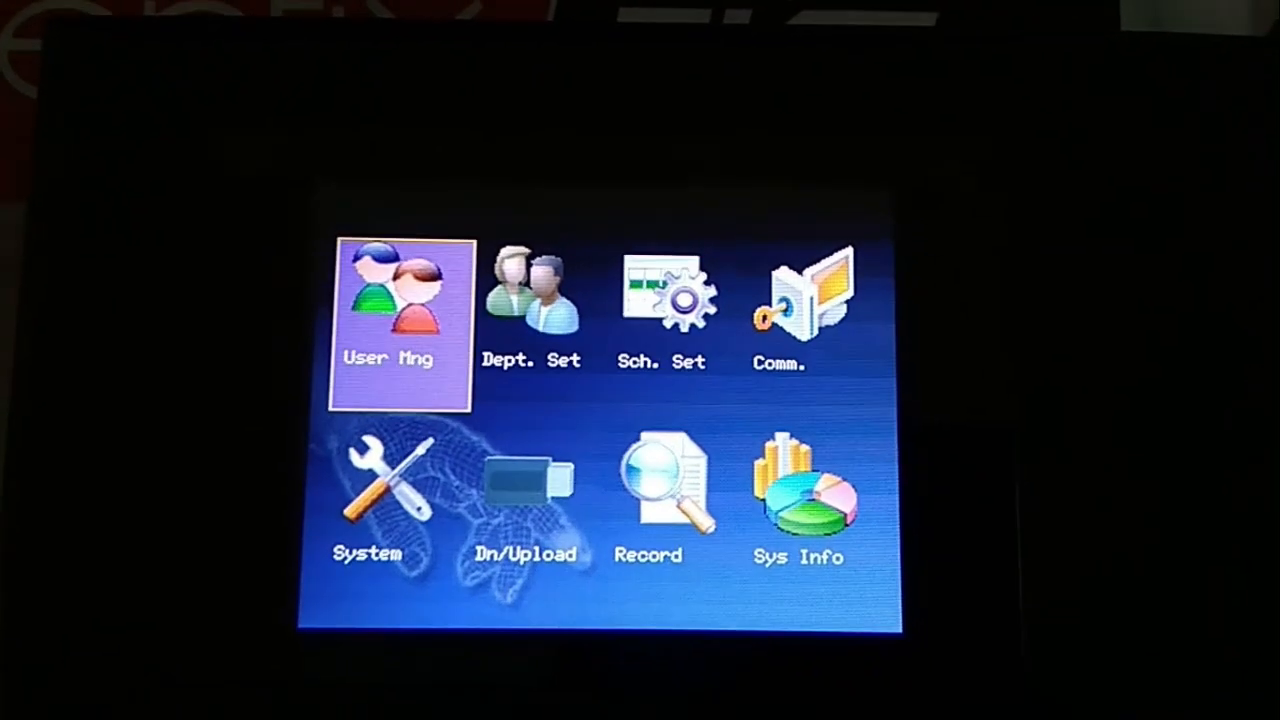
pyautogui.press('Escape')
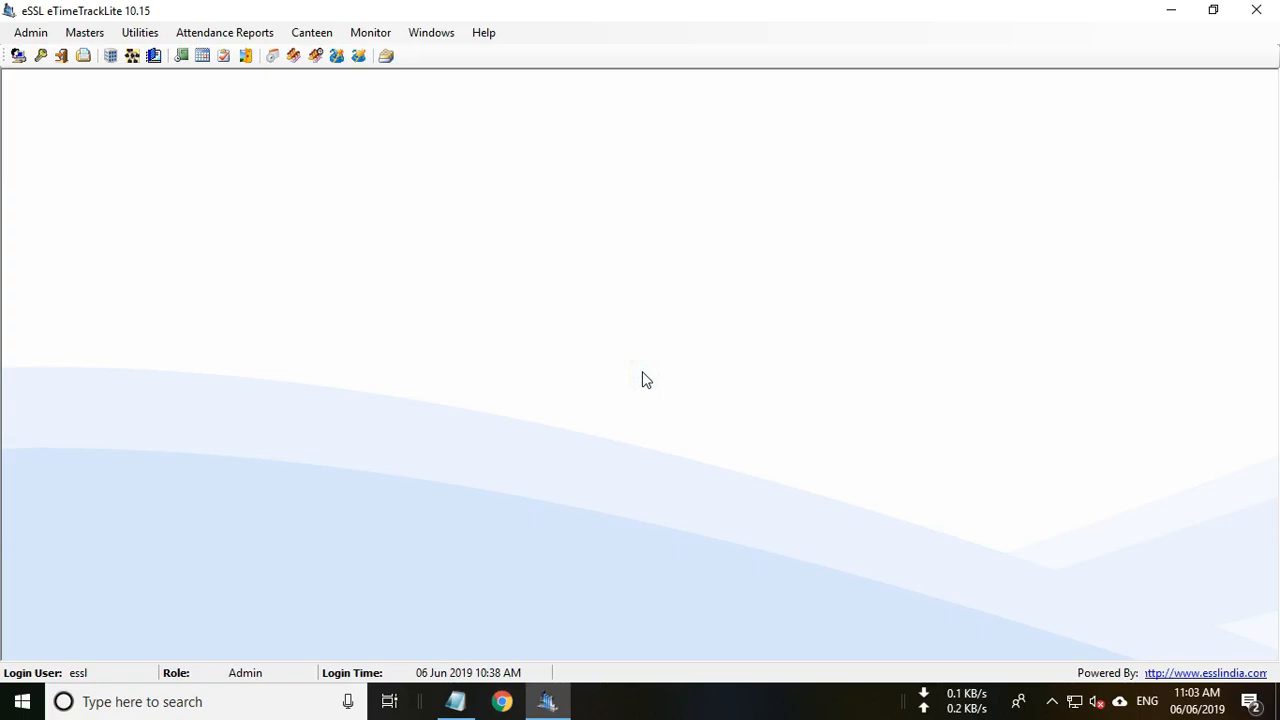
# Run ipconfig in a new Command Prompt to show the PC's network settings.
pyautogui.press('super+r')
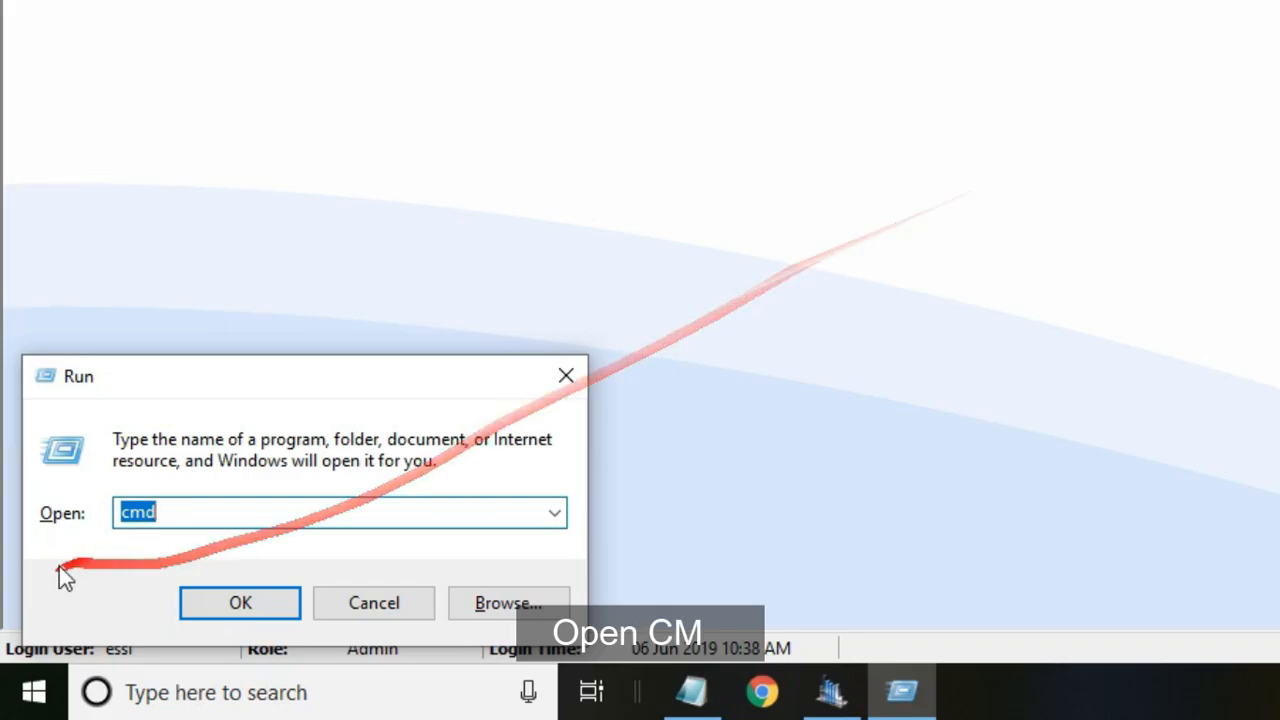
pyautogui.click(202, 512)
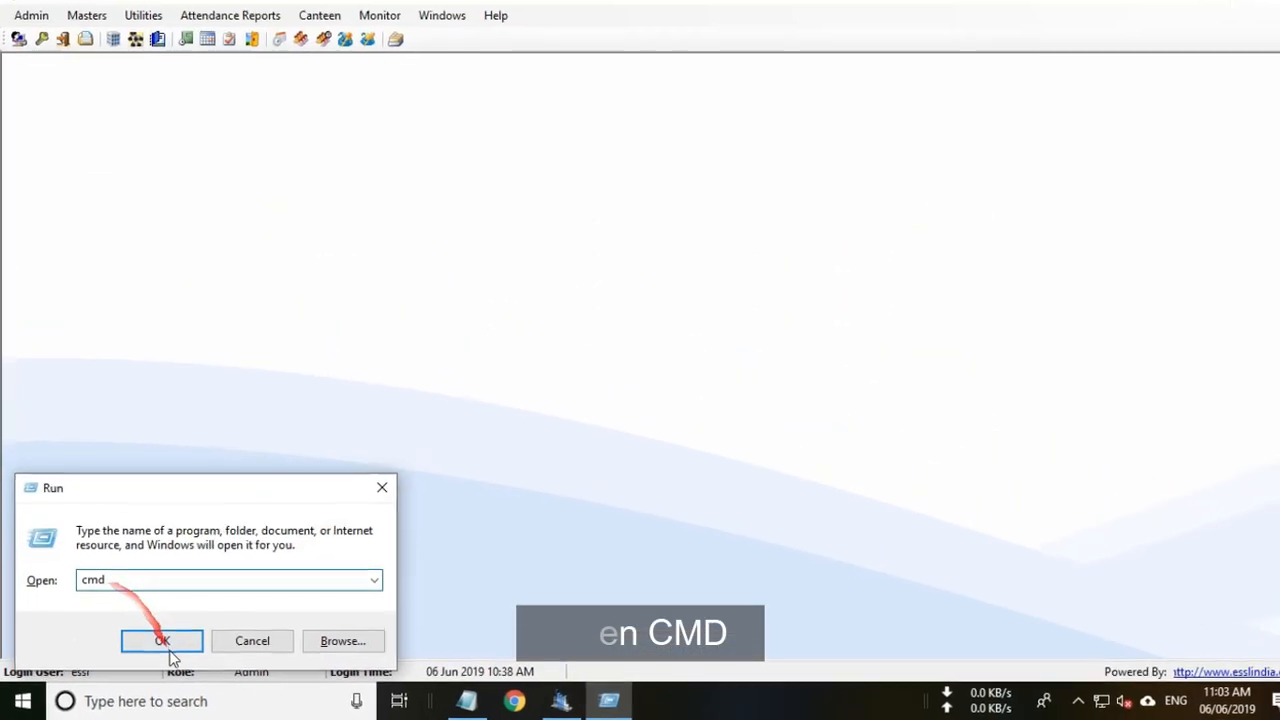
pyautogui.click(252, 604)
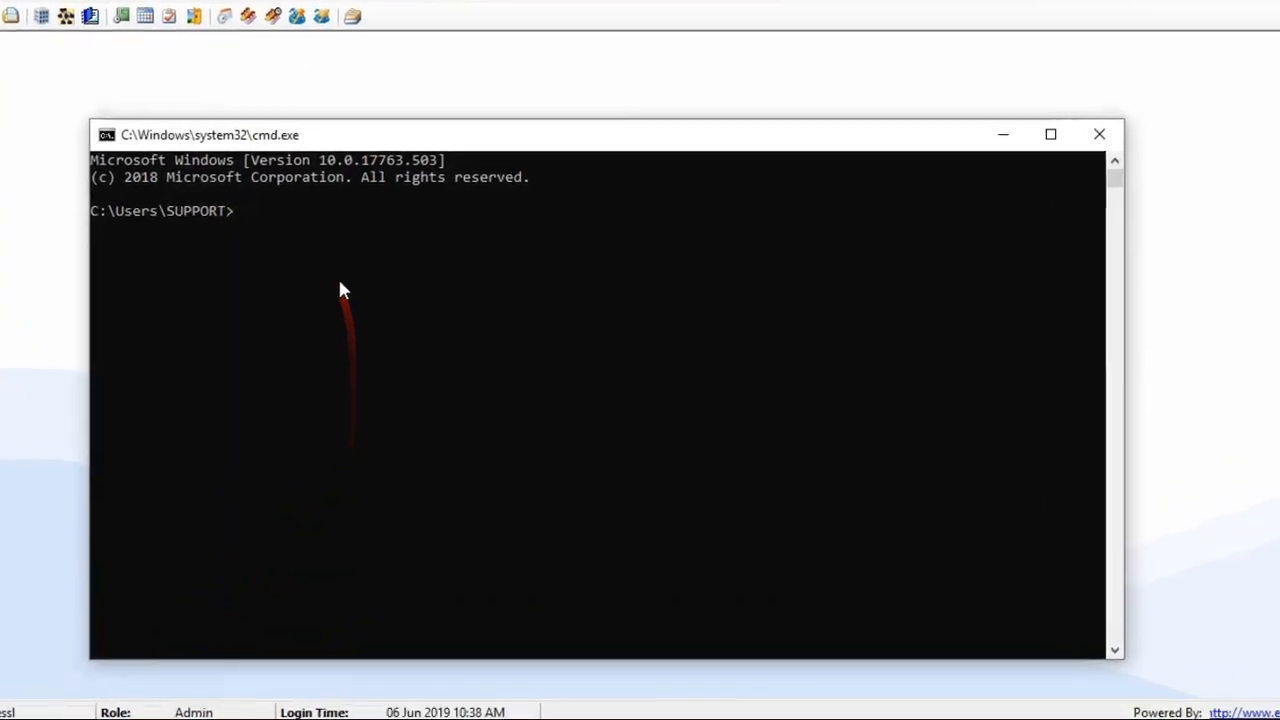
pyautogui.write('ipconfig')
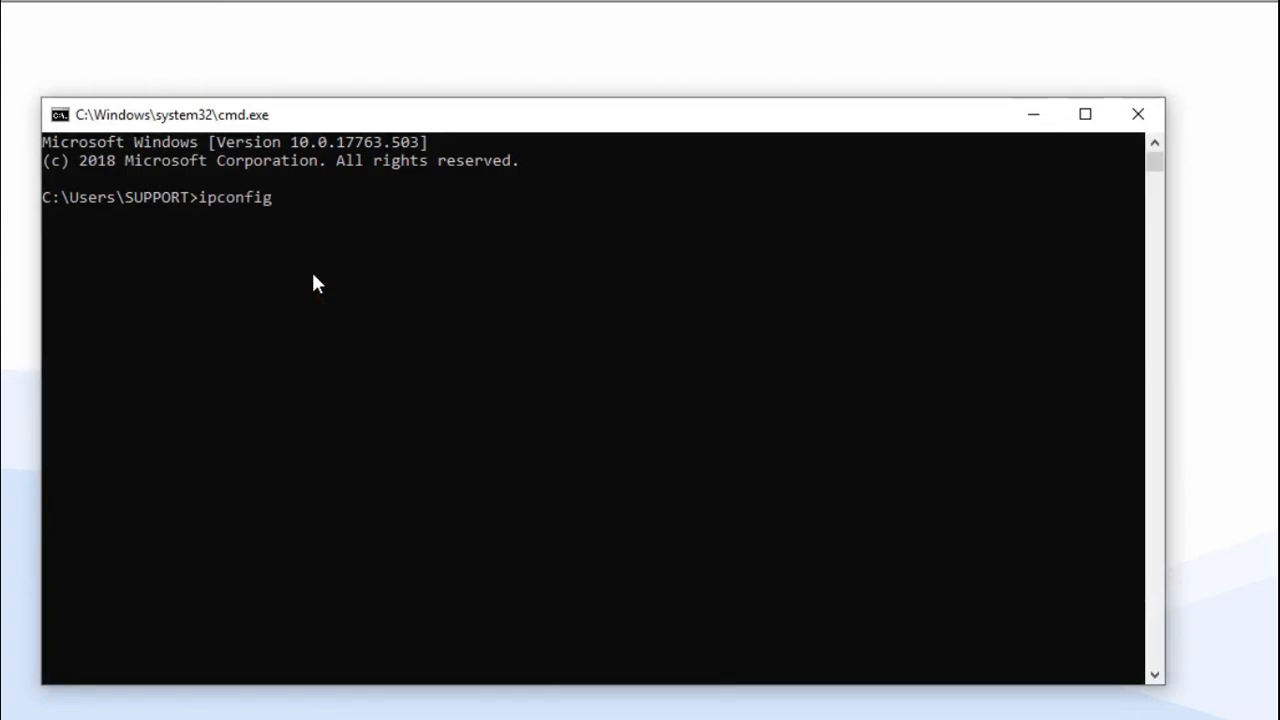
pyautogui.press('Return')
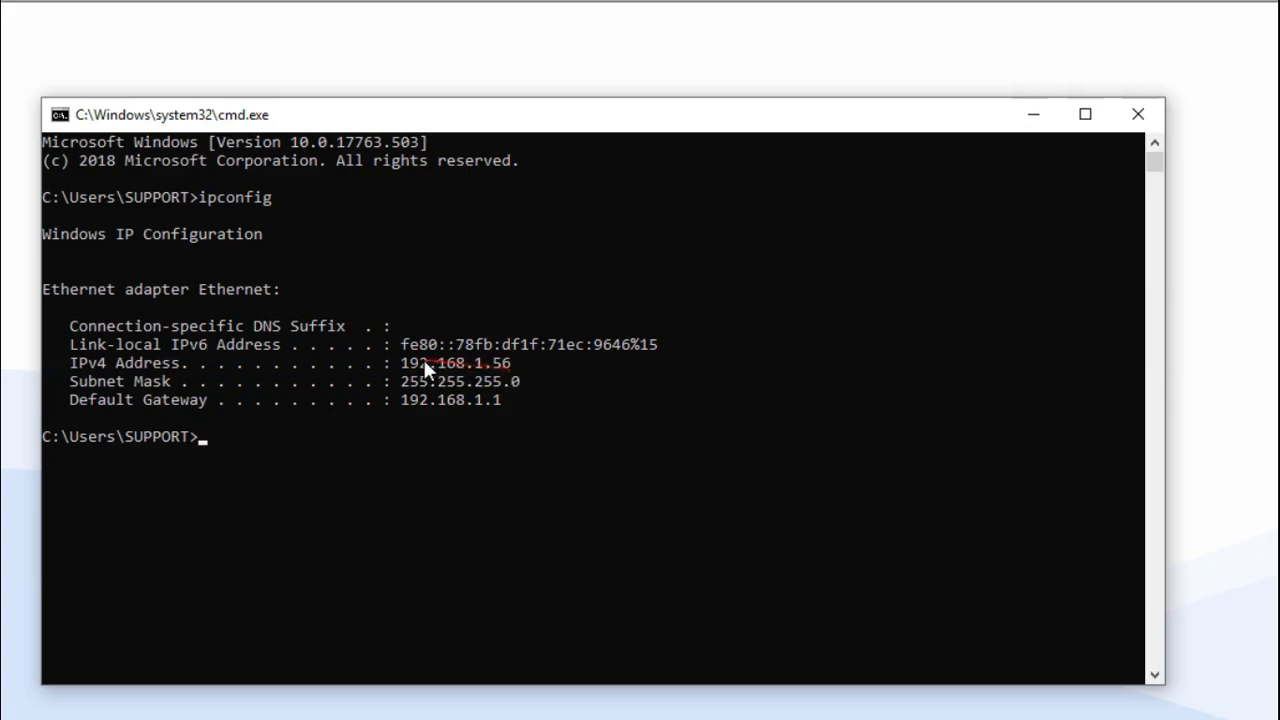
# Note the IPv4 address 192.168.1.56 and enter the command ping 192.168.1.220.
pyautogui.click(511, 364)
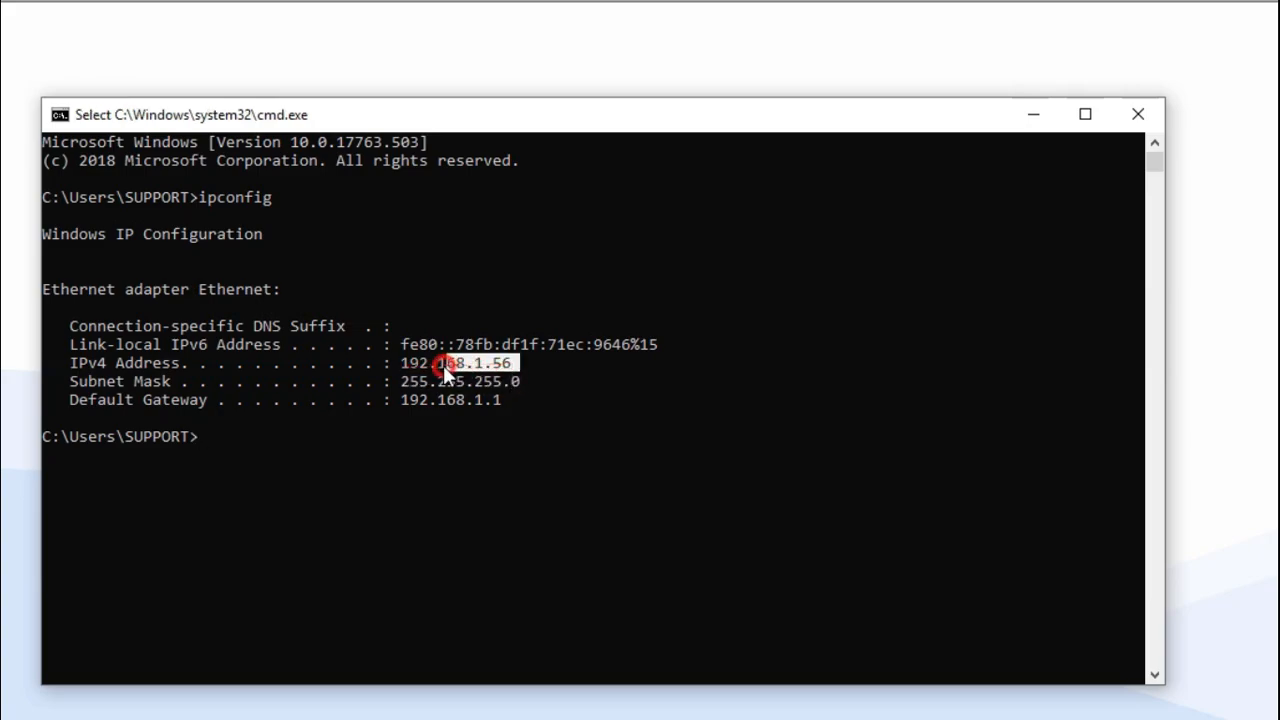
pyautogui.moveTo(443, 365); pyautogui.dragTo(405, 366)
pyautogui.click(526, 382)
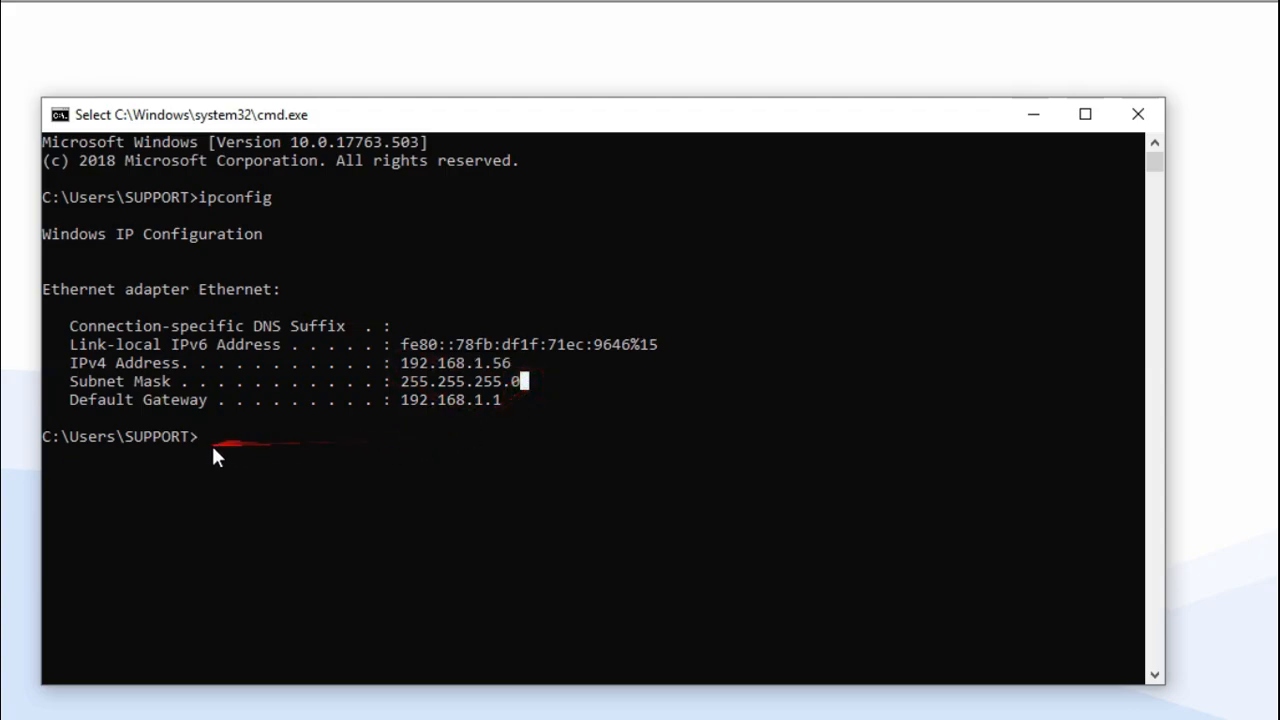
pyautogui.write('pi')
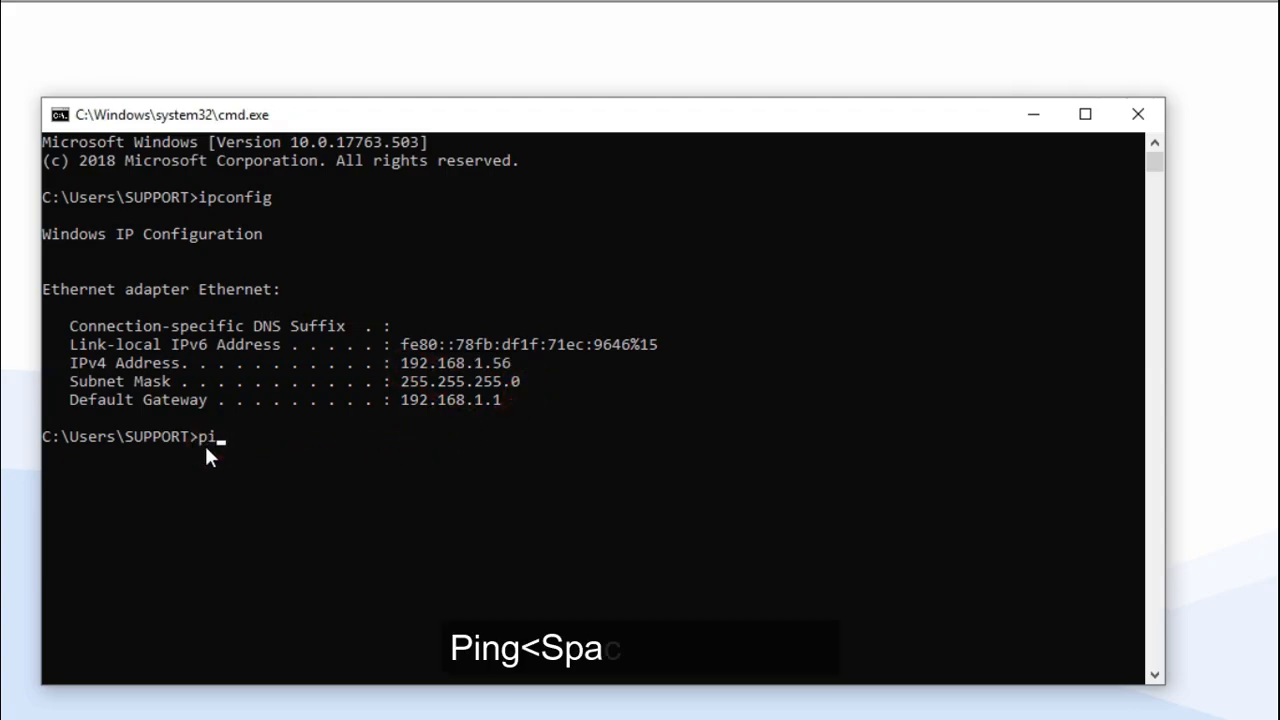
pyautogui.write('ng')
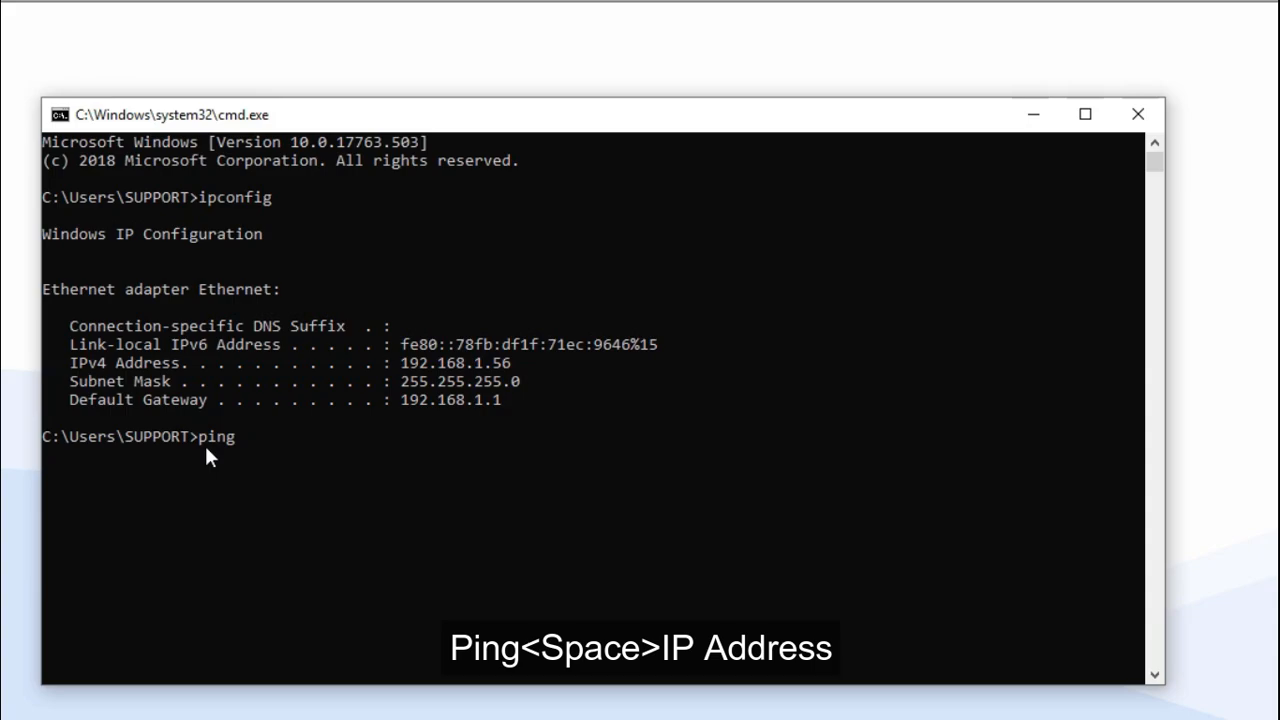
pyautogui.write(' 192.168.1.')
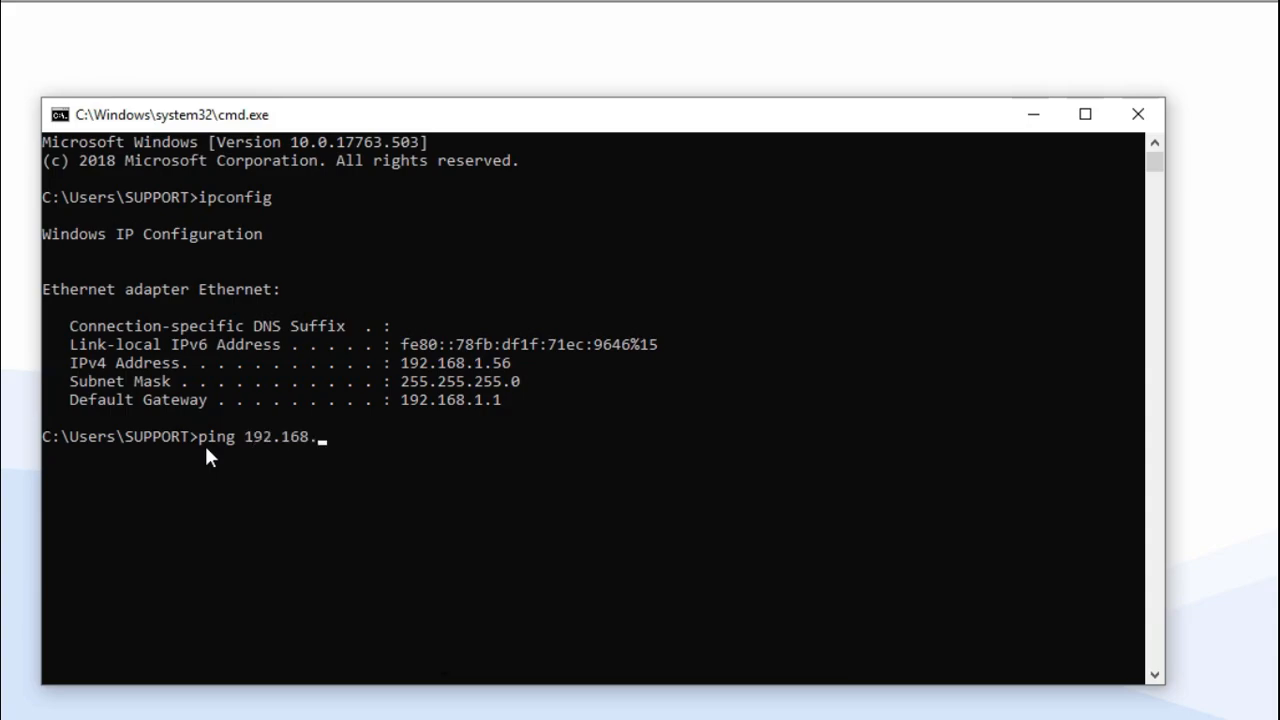
pyautogui.write('220')
# Run the ping to 192.168.1.220 and open the device's Comm. > Network settings.
pyautogui.press('Return')
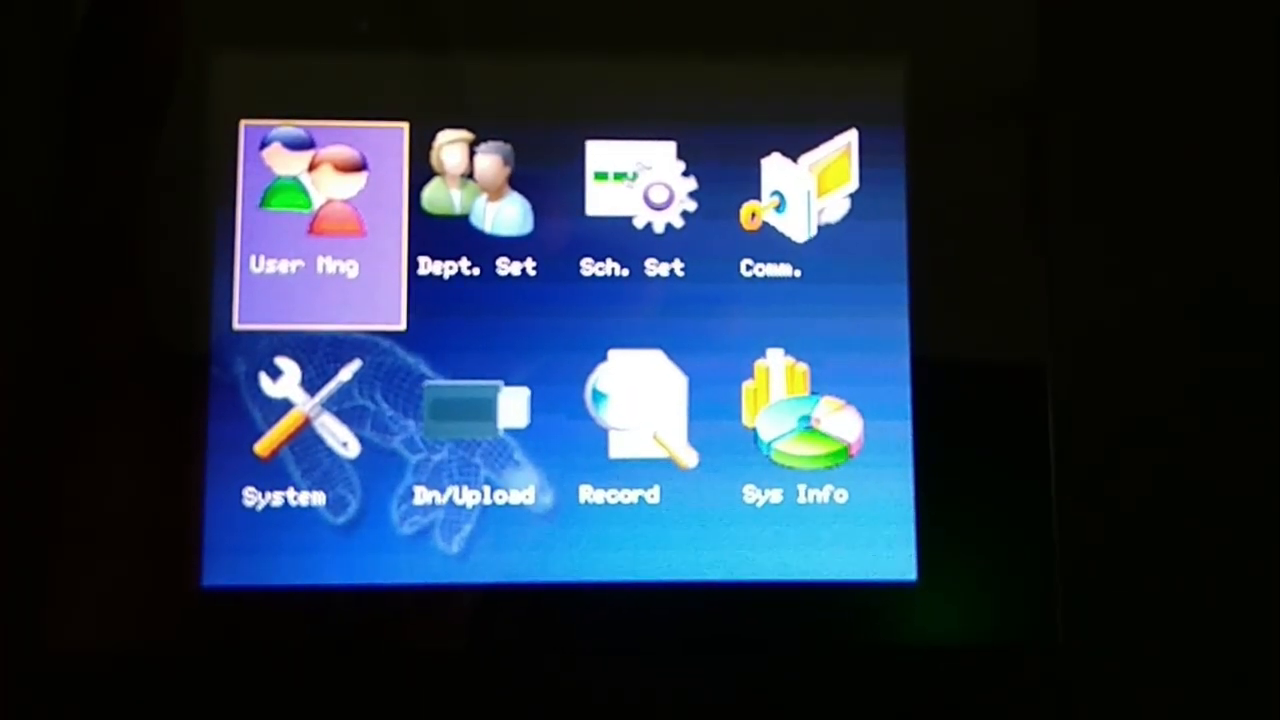
pyautogui.press('Right')
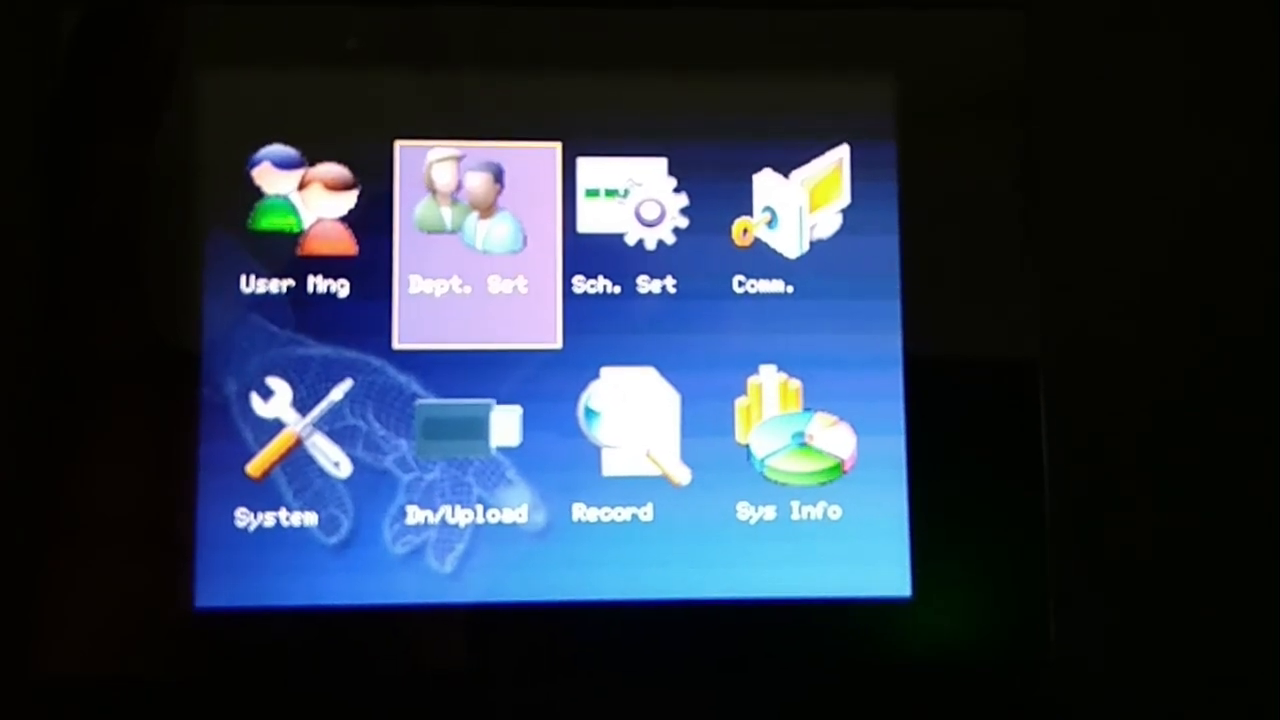
pyautogui.press('Right')
pyautogui.press('Right')
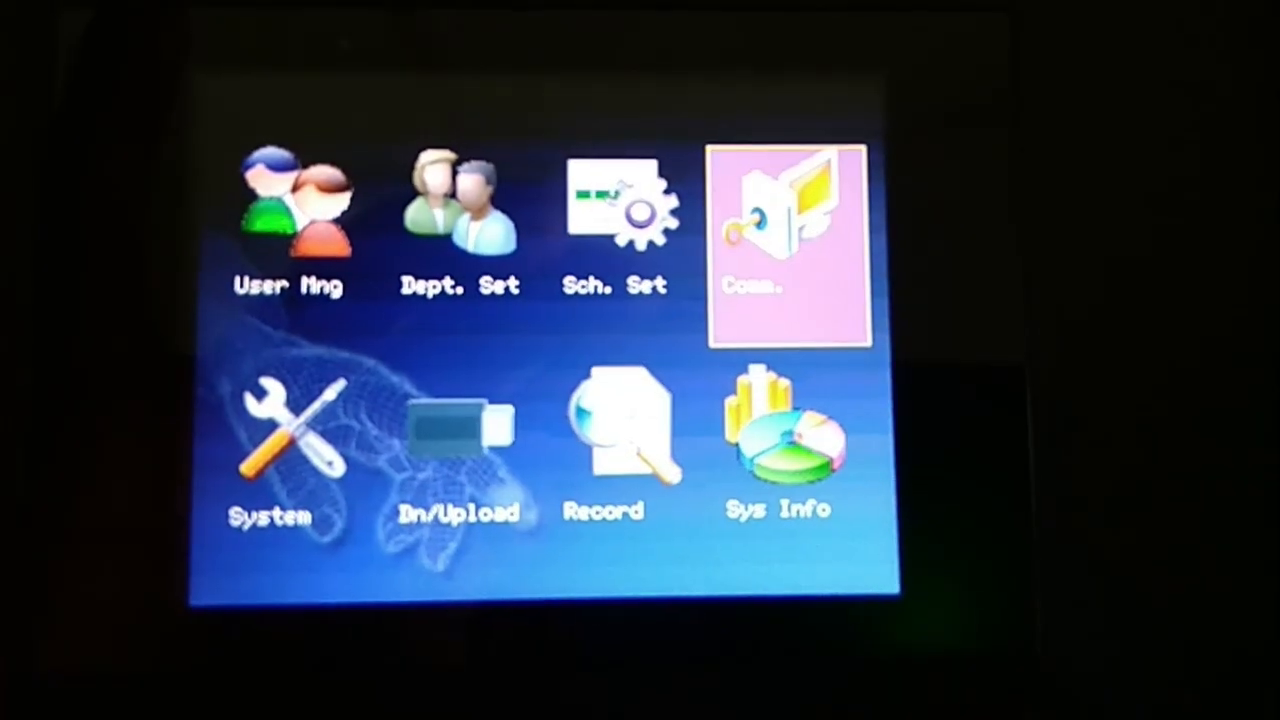
pyautogui.press('Return')
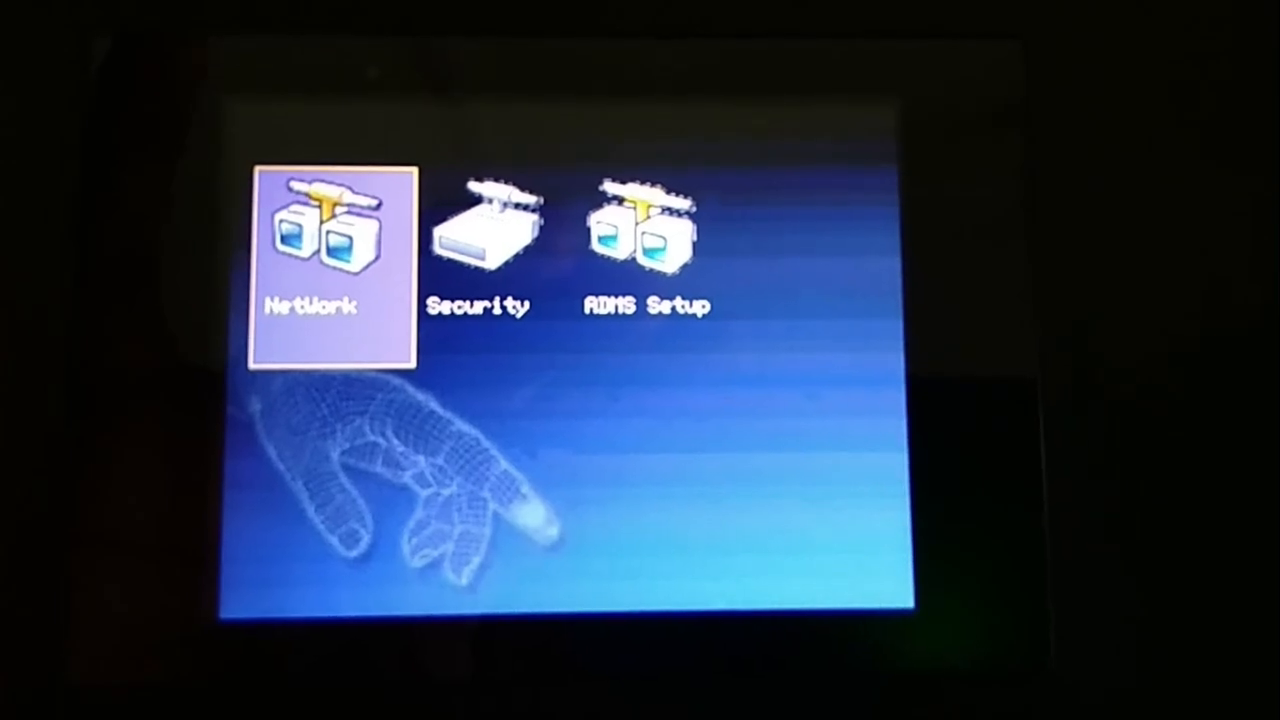
pyautogui.press('Return')
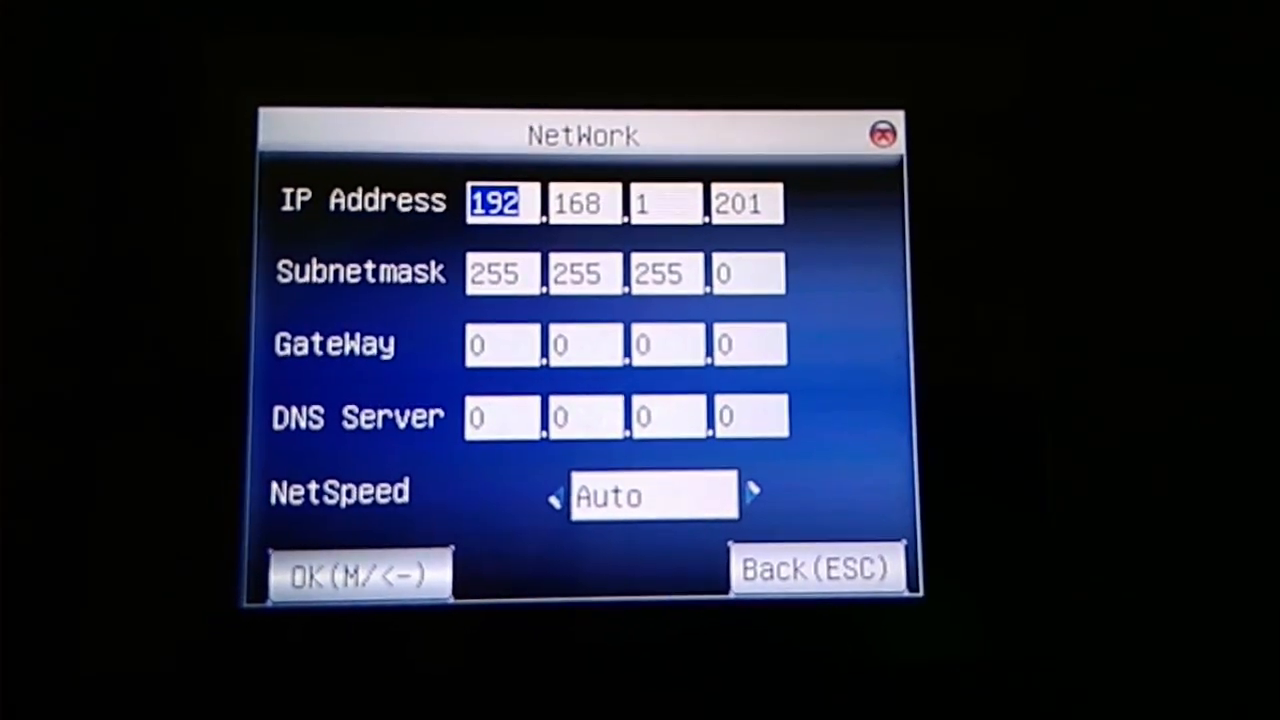
# Set the device IP address to 192.168.1.220, save, and return to the idle screen.
pyautogui.press('Right')
pyautogui.press('Right')
pyautogui.press('Right')
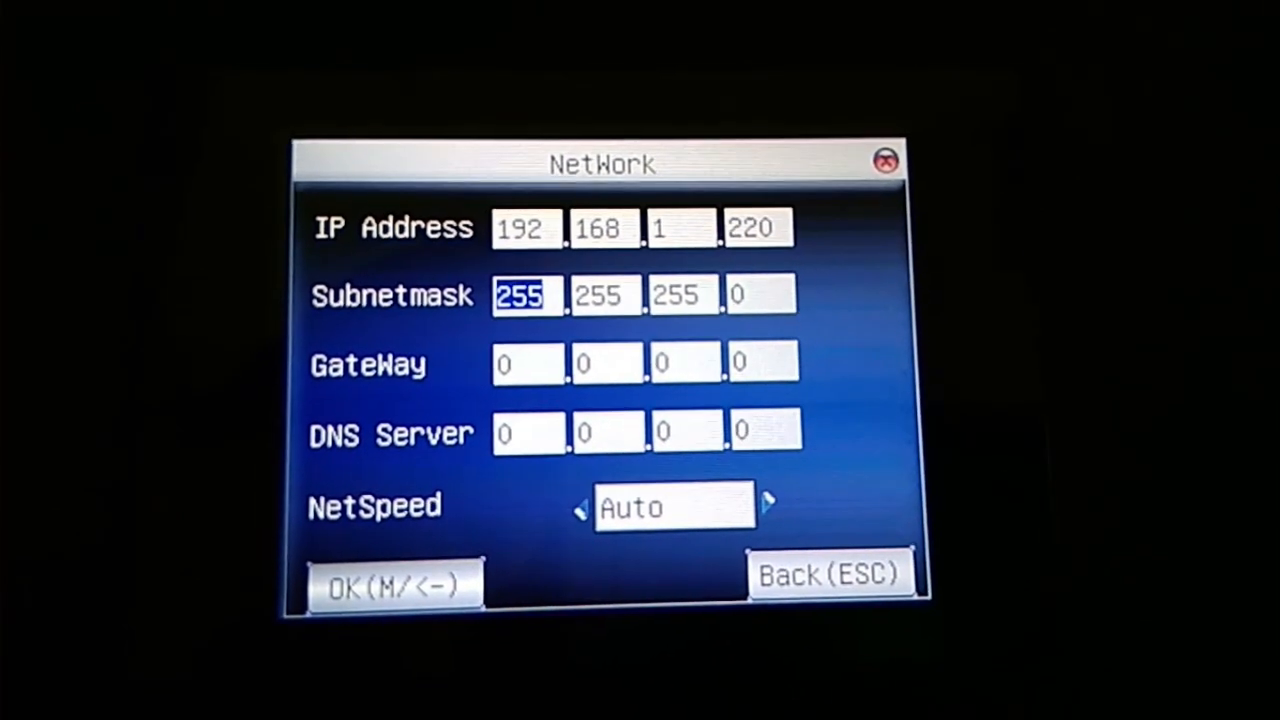
pyautogui.press('Down')
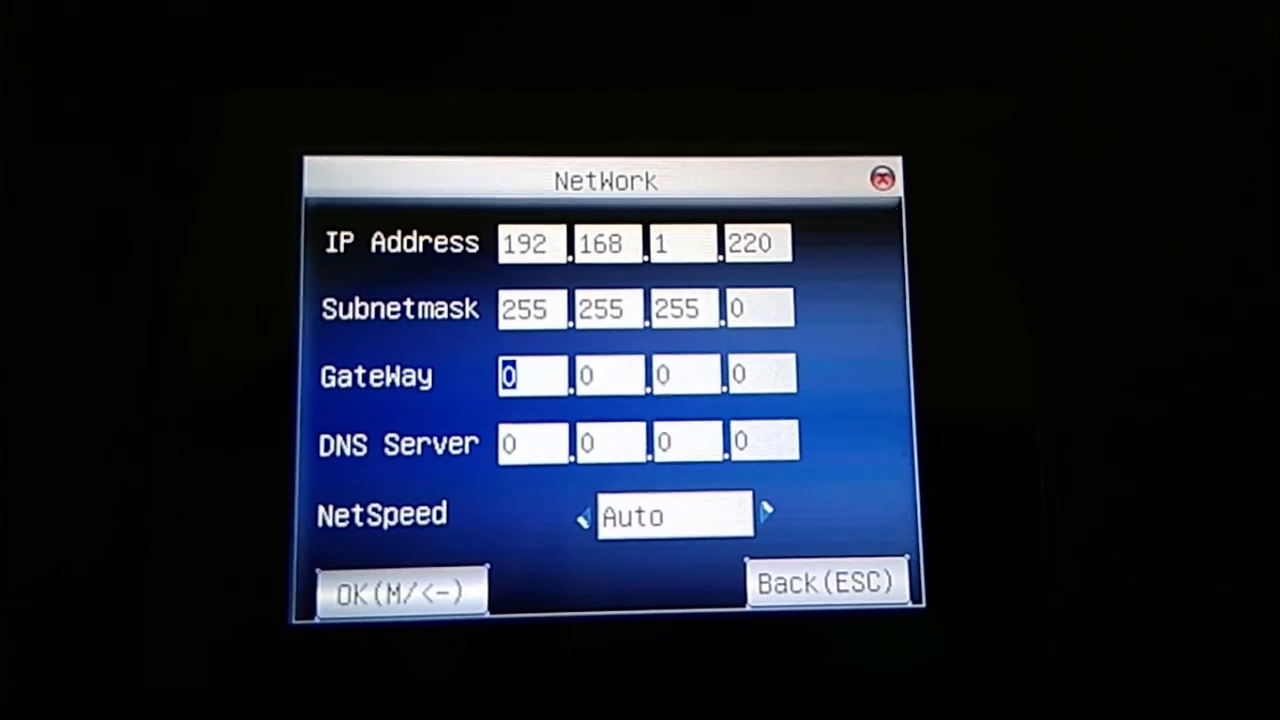
pyautogui.press('Down')
pyautogui.press('Down')
pyautogui.press('Down')
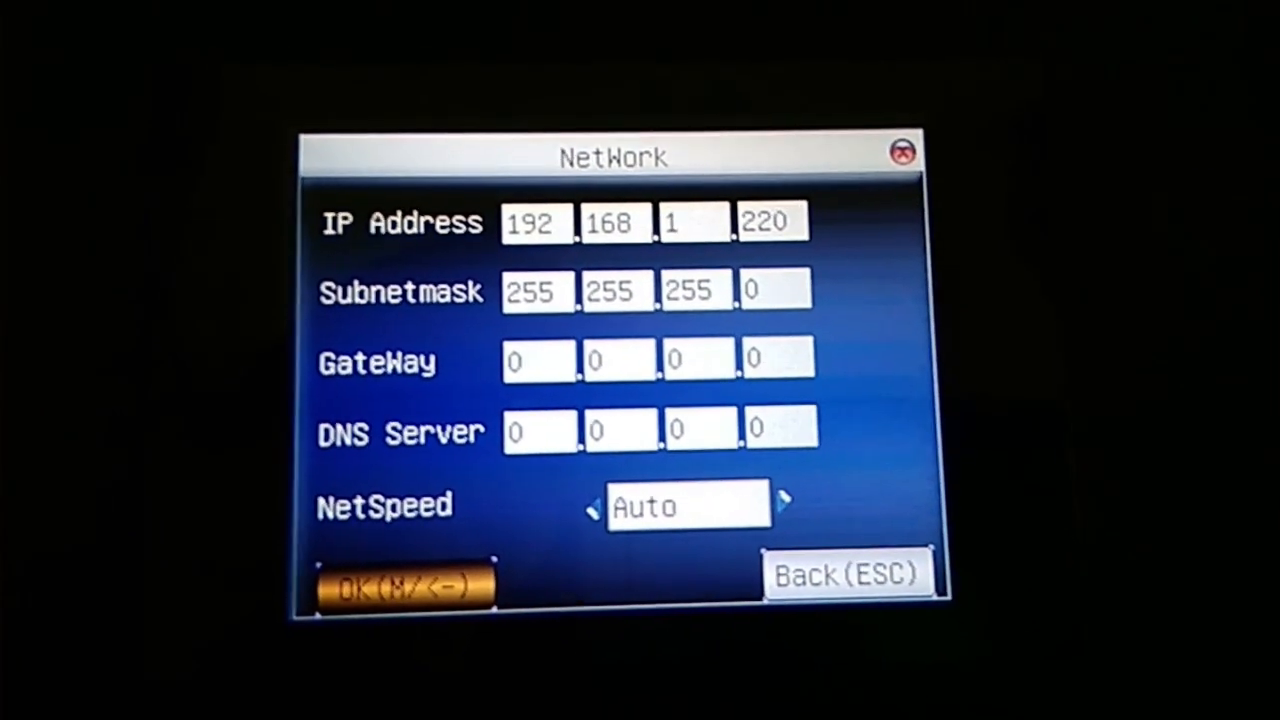
pyautogui.press('Return')
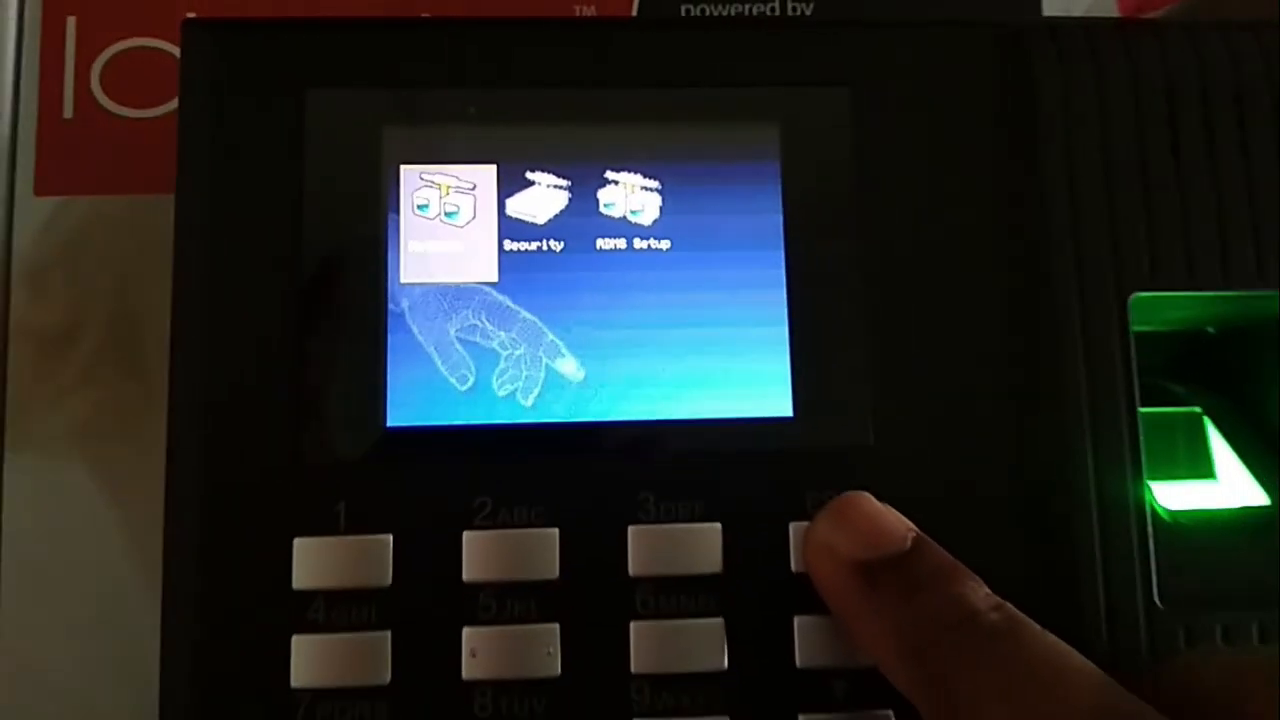
pyautogui.press('Escape')
pyautogui.press('Escape')
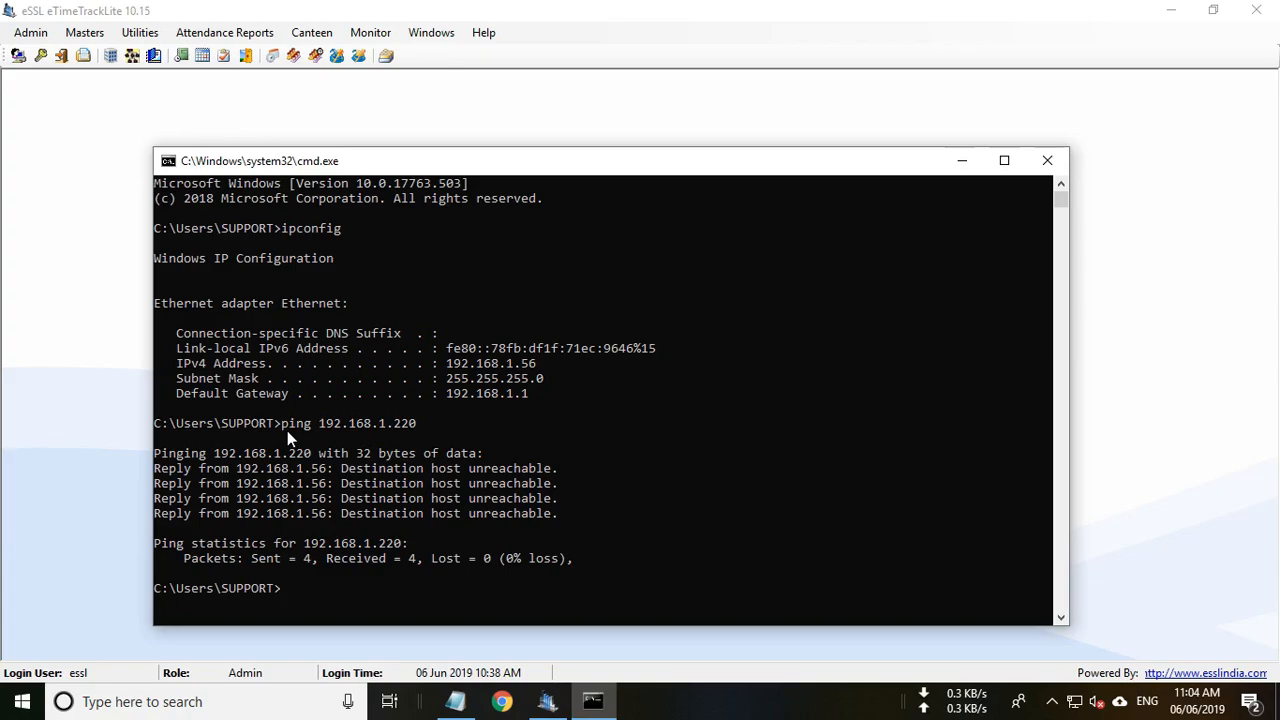
# Re-ping 192.168.1.220, get four replies with 0% loss, and minimize the console.
pyautogui.write('ping 192.168.1.220')
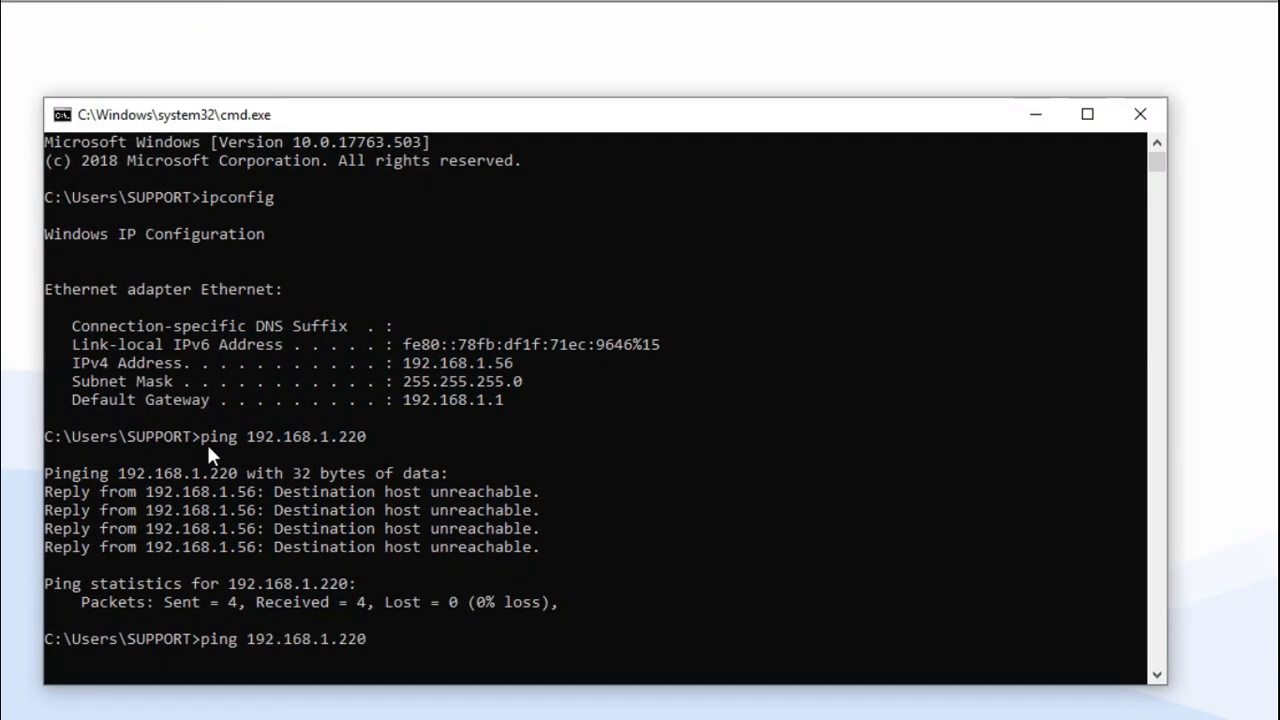
pyautogui.press('Return')
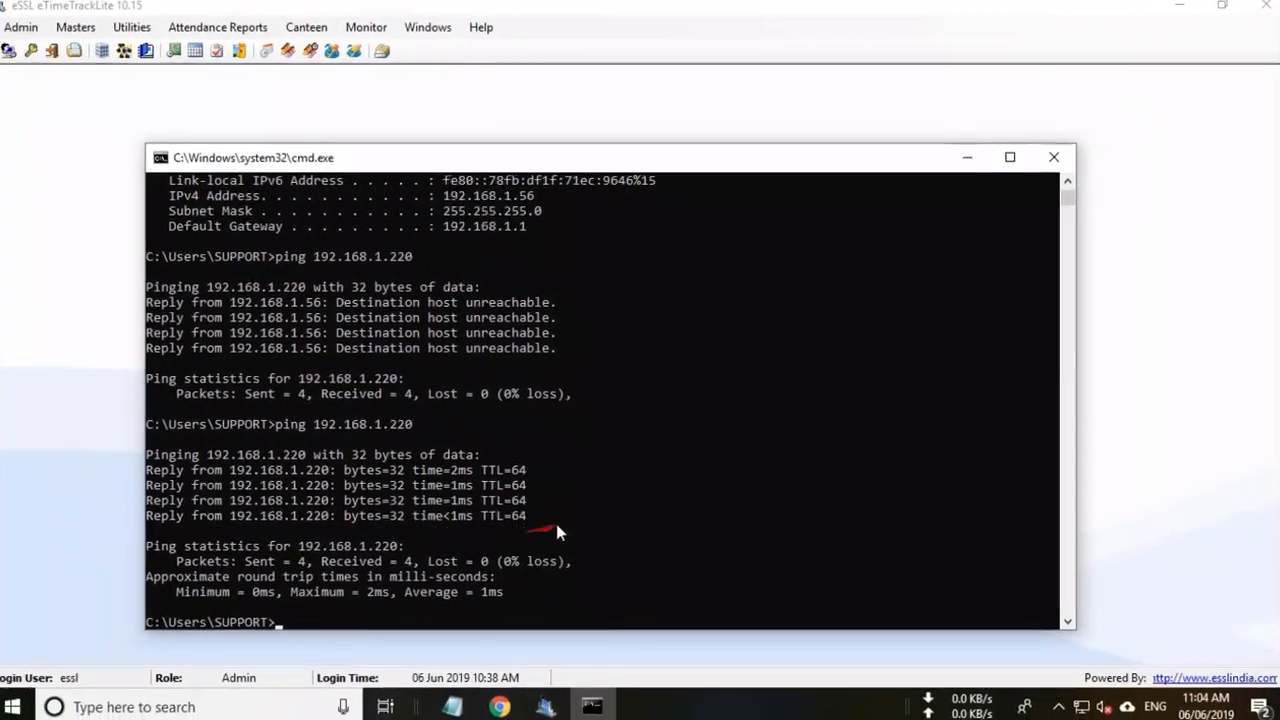
pyautogui.click(960, 161)
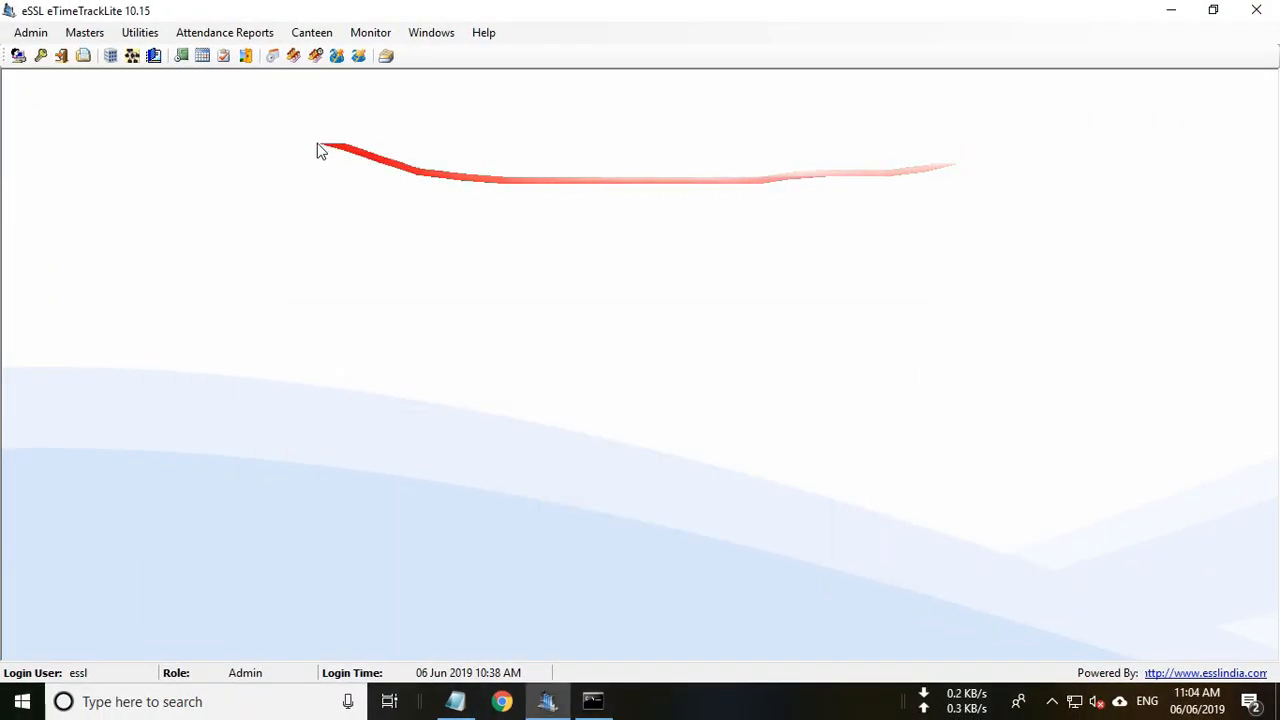
# Open the TD device for editing from Utilities > Device Management.
pyautogui.click(141, 33)
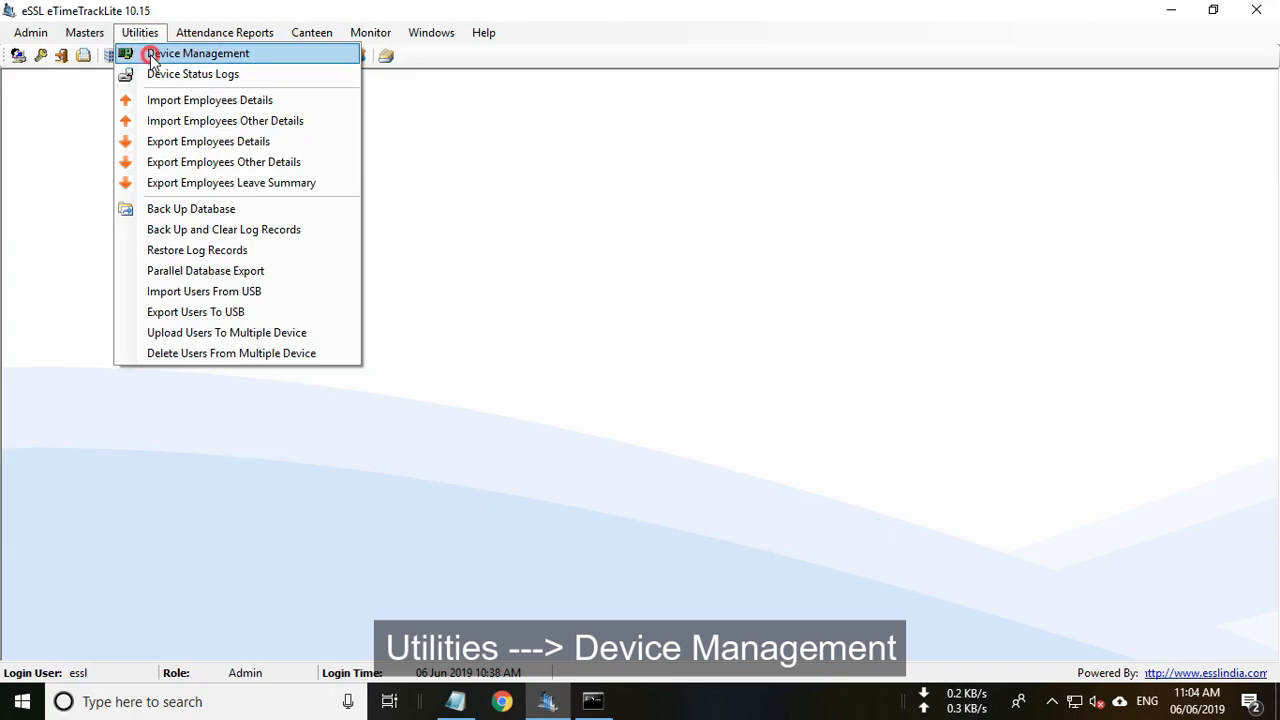
pyautogui.click(152, 56)
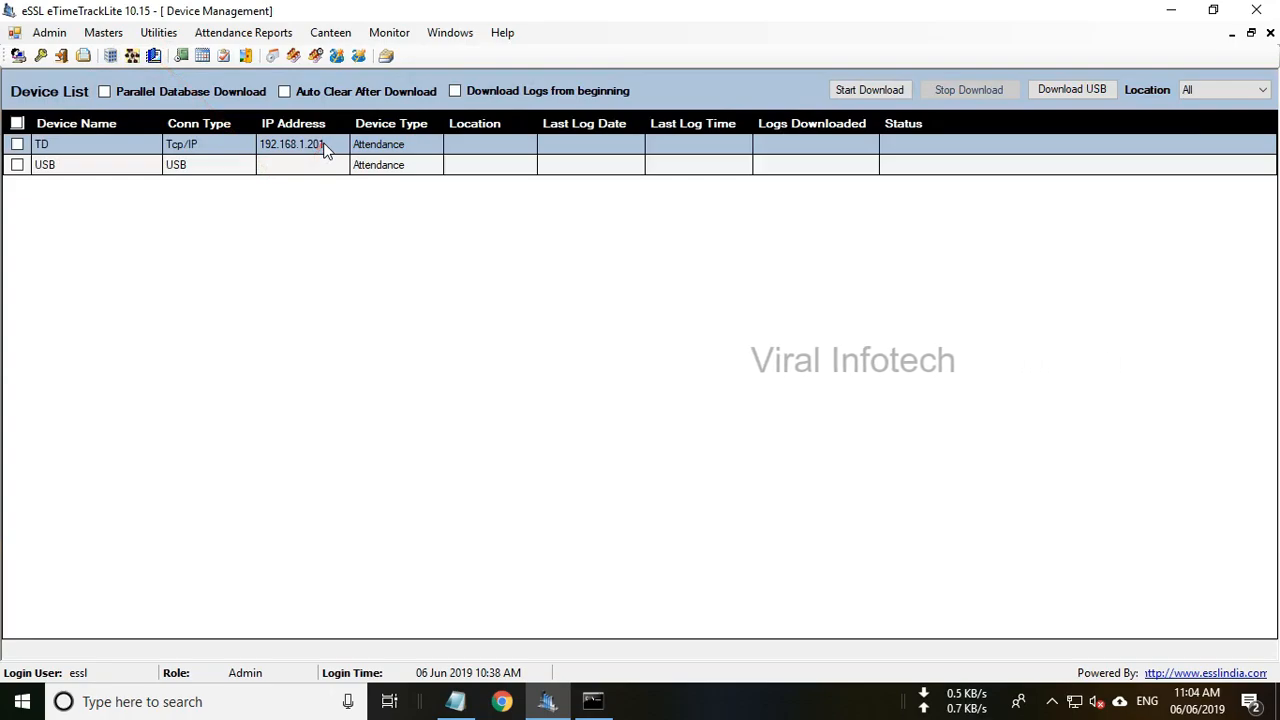
pyautogui.click(323, 145)
pyautogui.rightClick(323, 145)
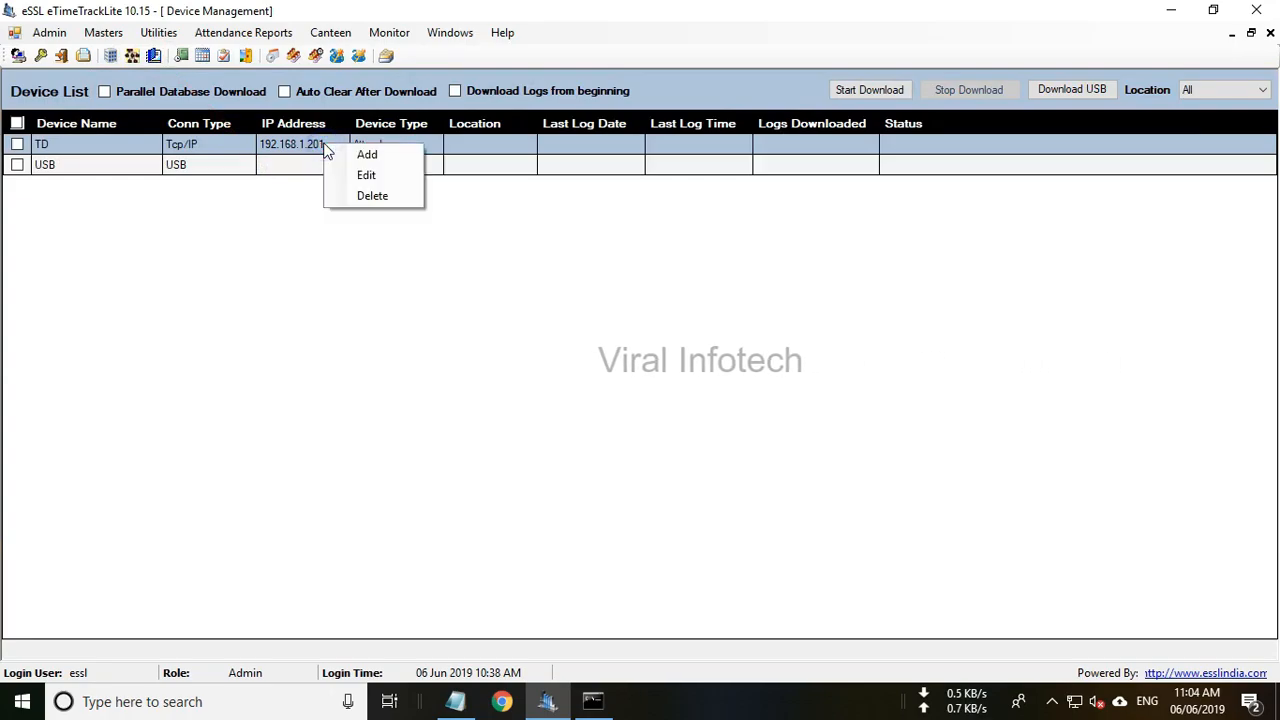
pyautogui.click(363, 174)
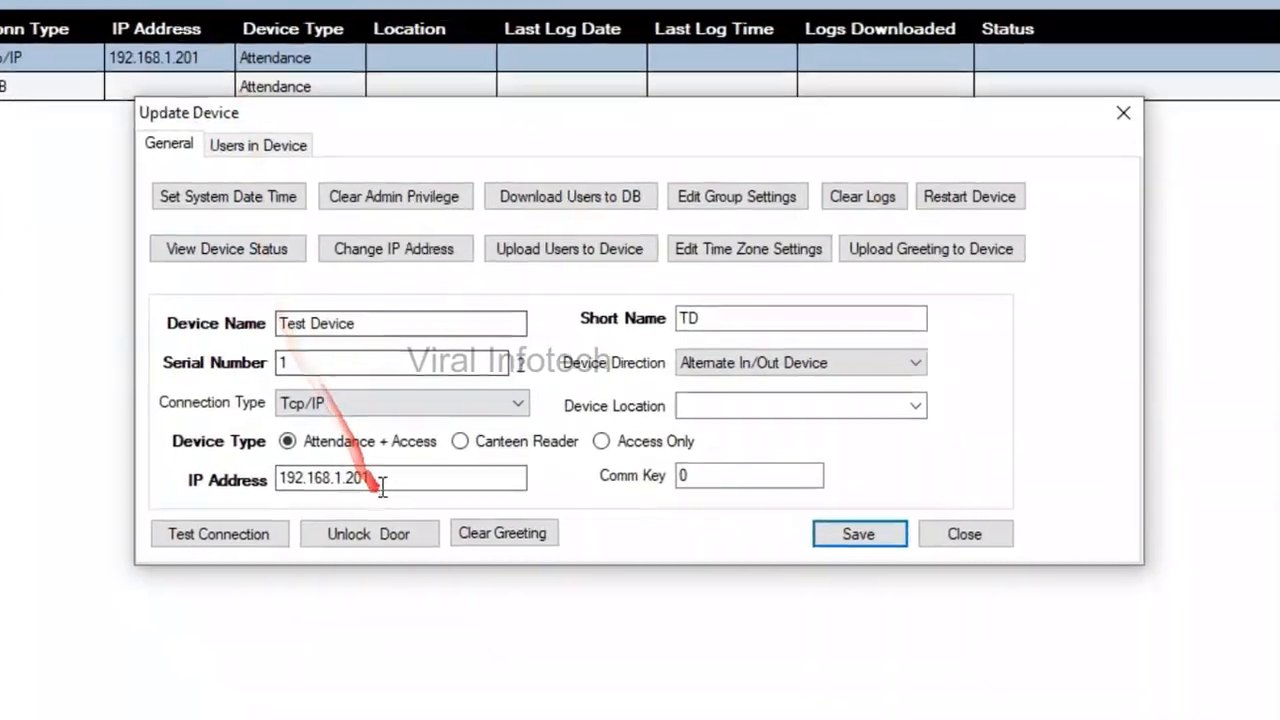
# Change TD's IP address to 192.168.1.220, test the connection successfully, and save.
pyautogui.moveTo(459, 446); pyautogui.dragTo(318, 440)
pyautogui.click(370, 489)
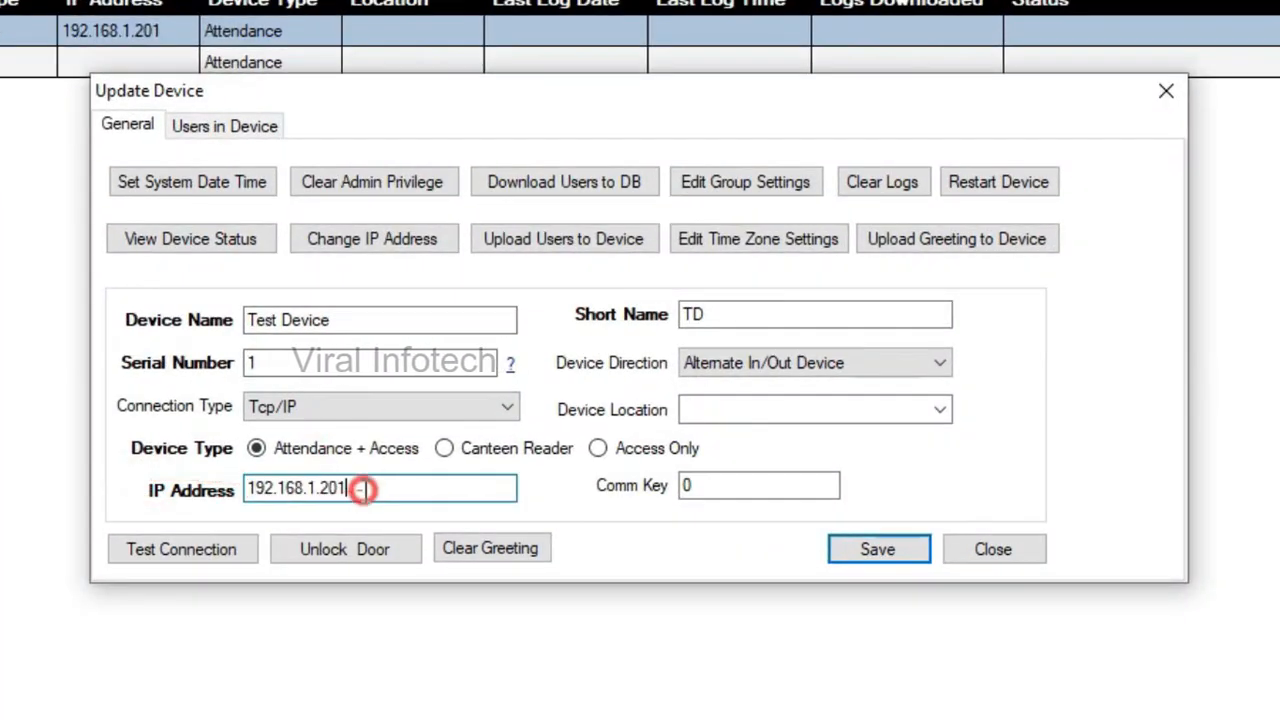
pyautogui.press('BackSpace')
pyautogui.press('BackSpace')
pyautogui.write('20')
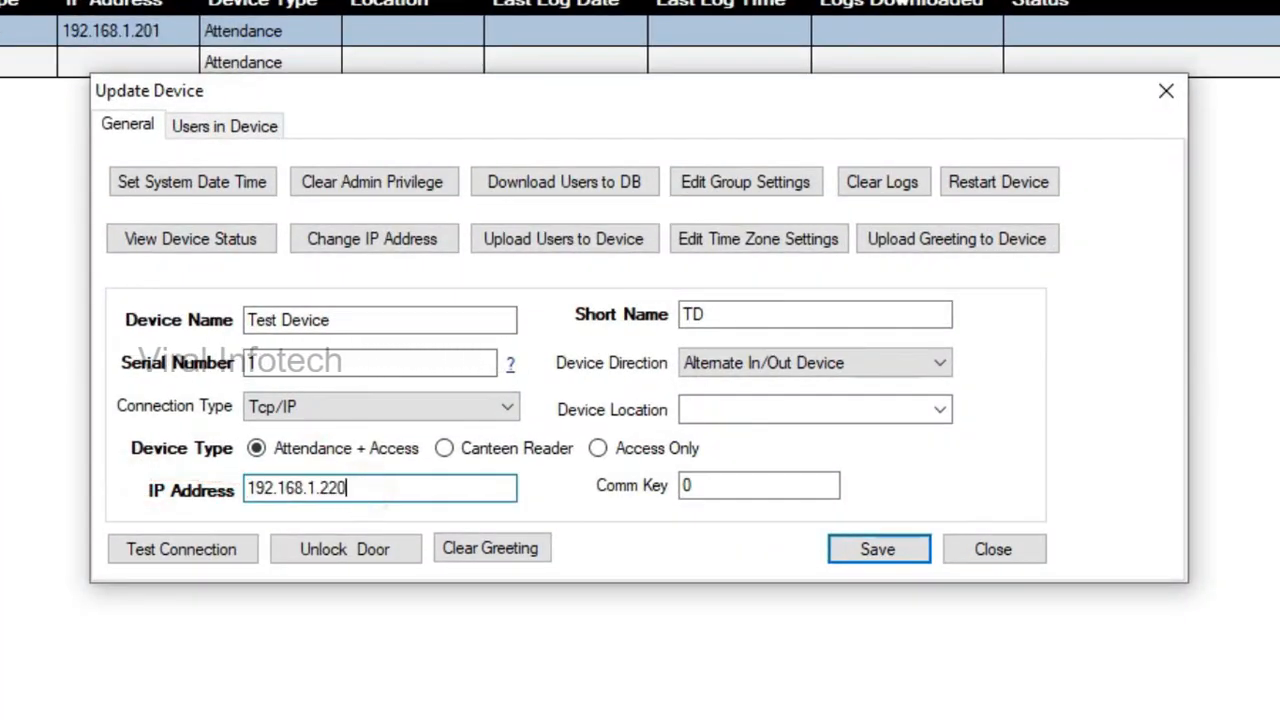
pyautogui.click(192, 552)
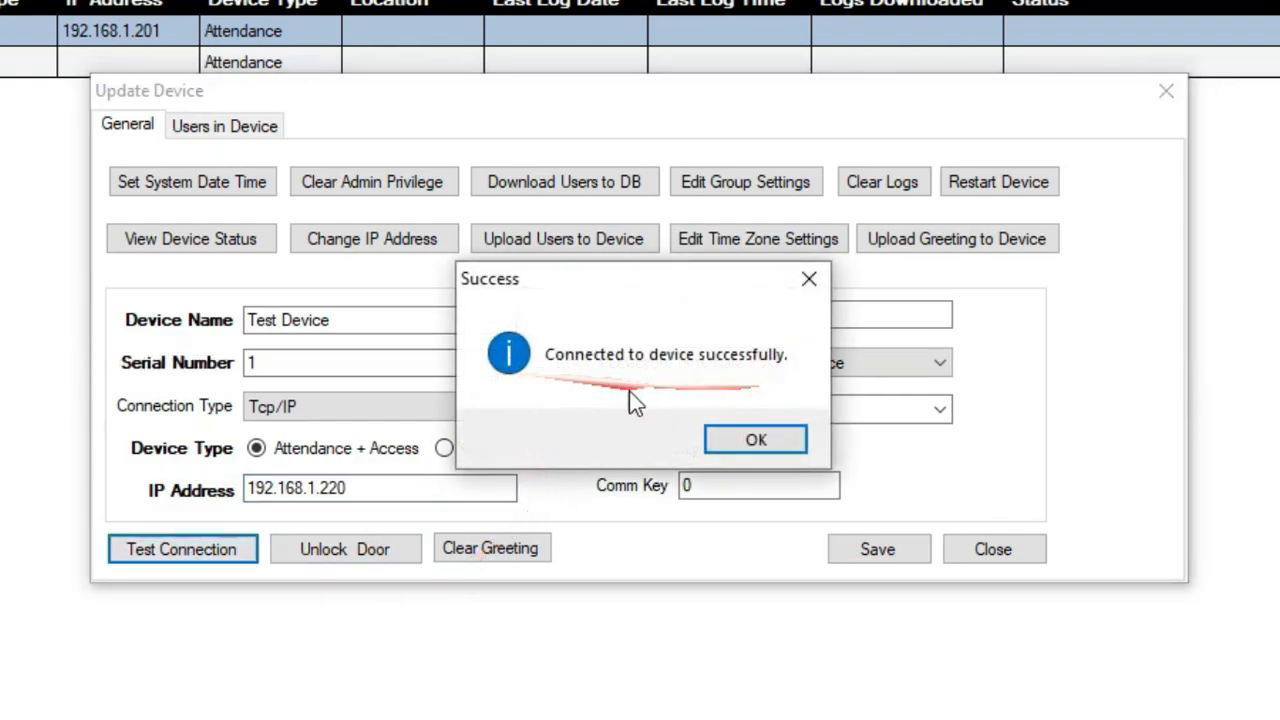
pyautogui.click(776, 442)
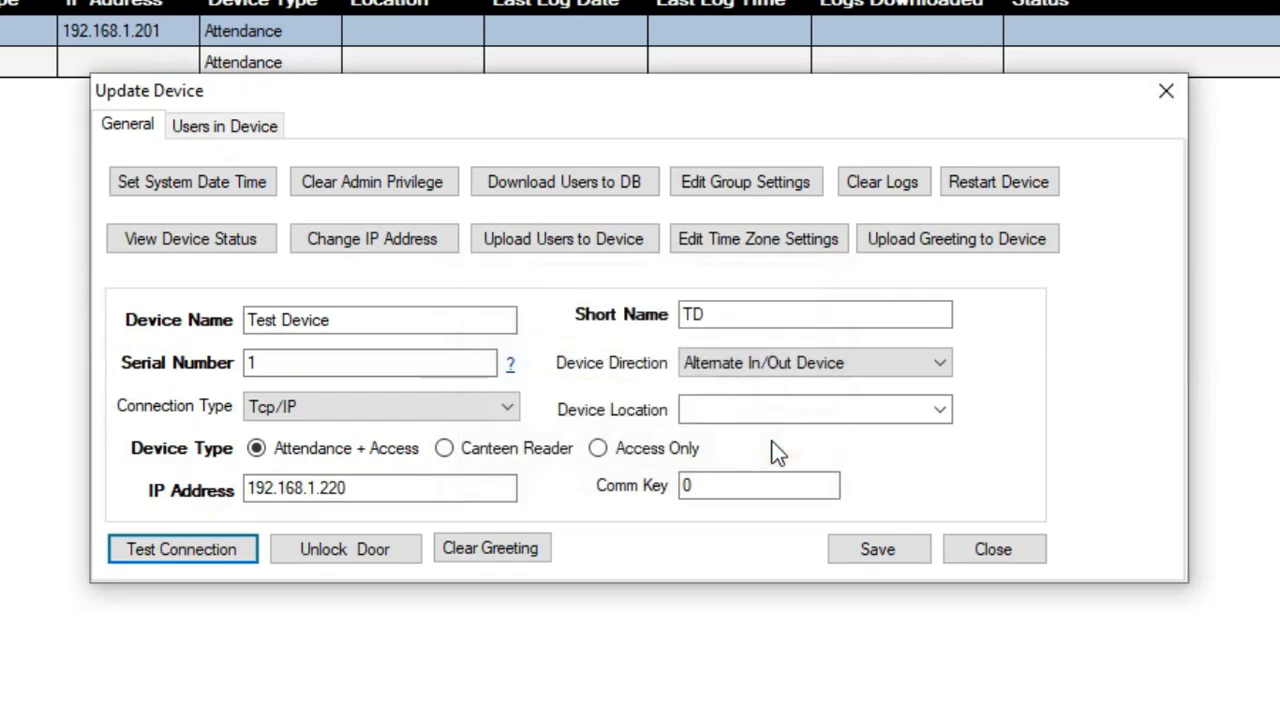
pyautogui.click(881, 552)
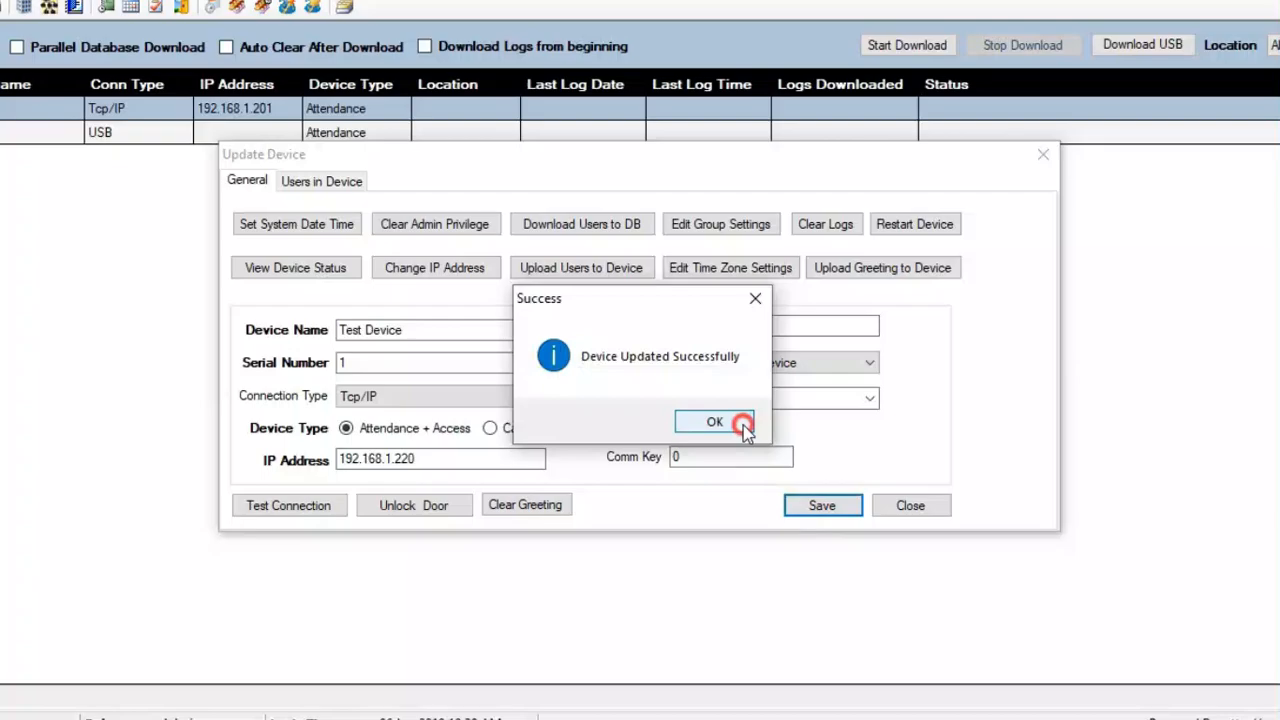
pyautogui.click(778, 450)
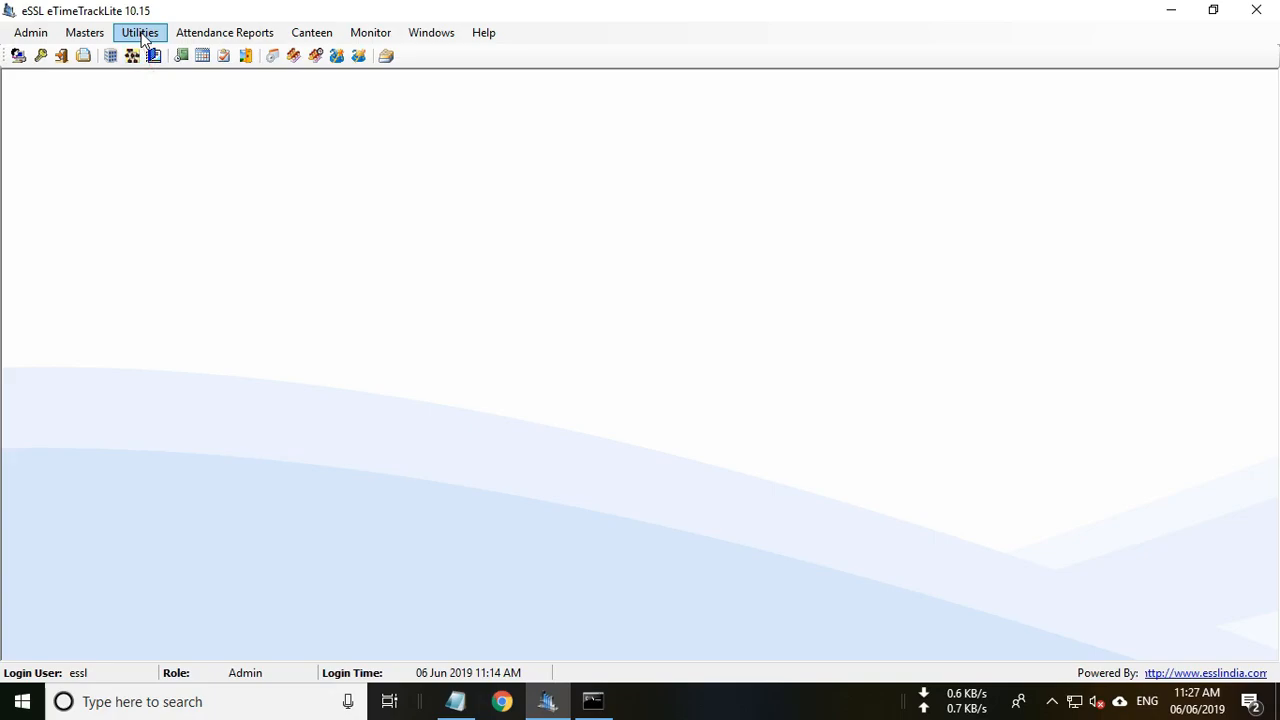
# Reopen Device Management and open the TD device's settings.
pyautogui.click(145, 38)
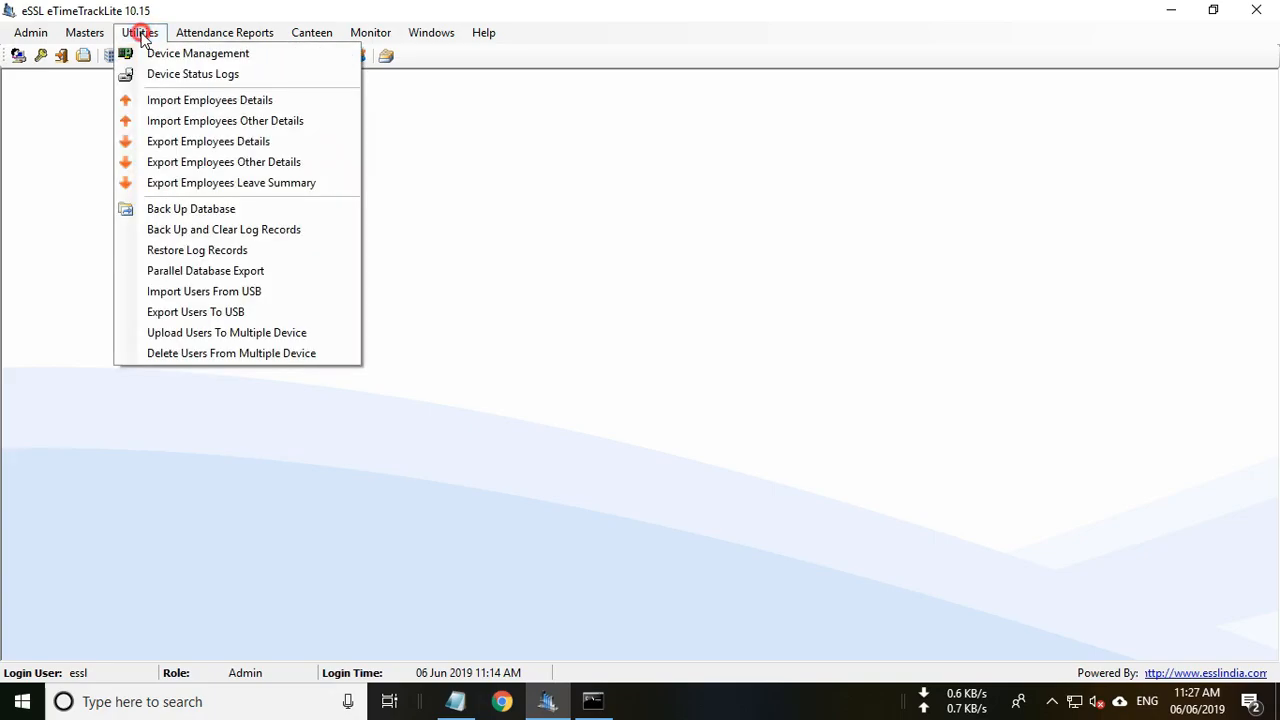
pyautogui.click(160, 56)
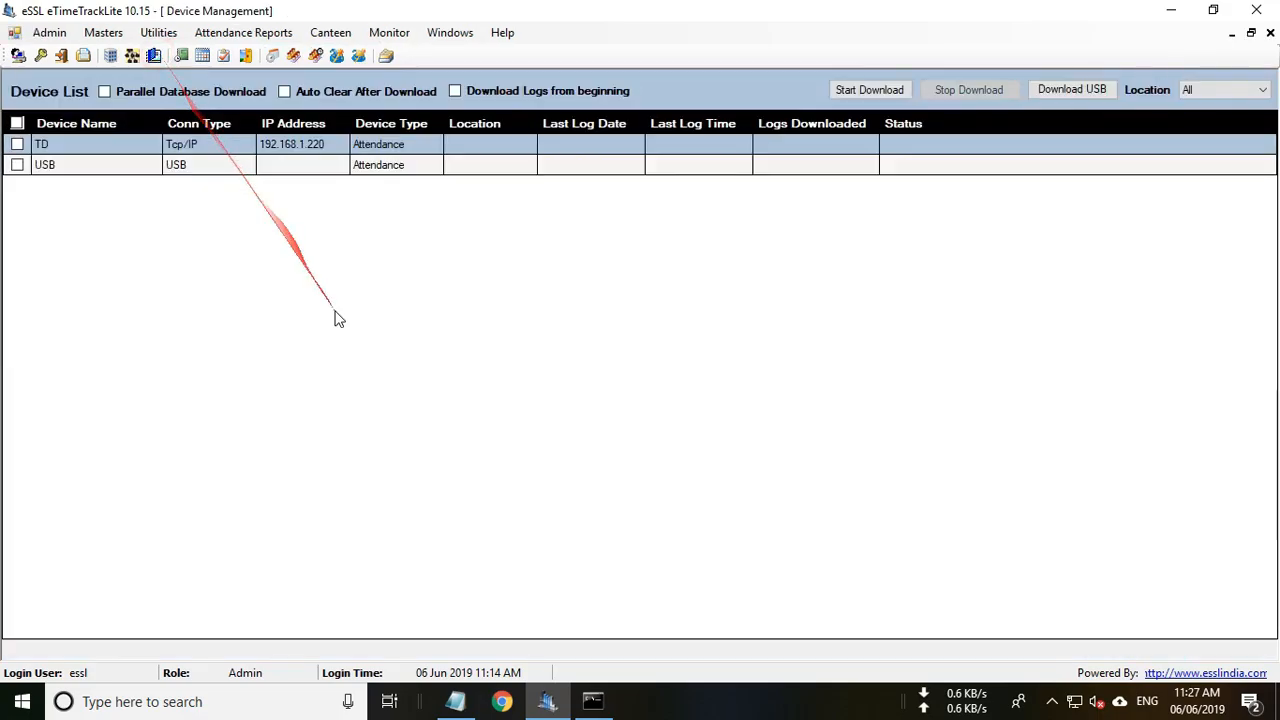
pyautogui.rightClick(396, 148)
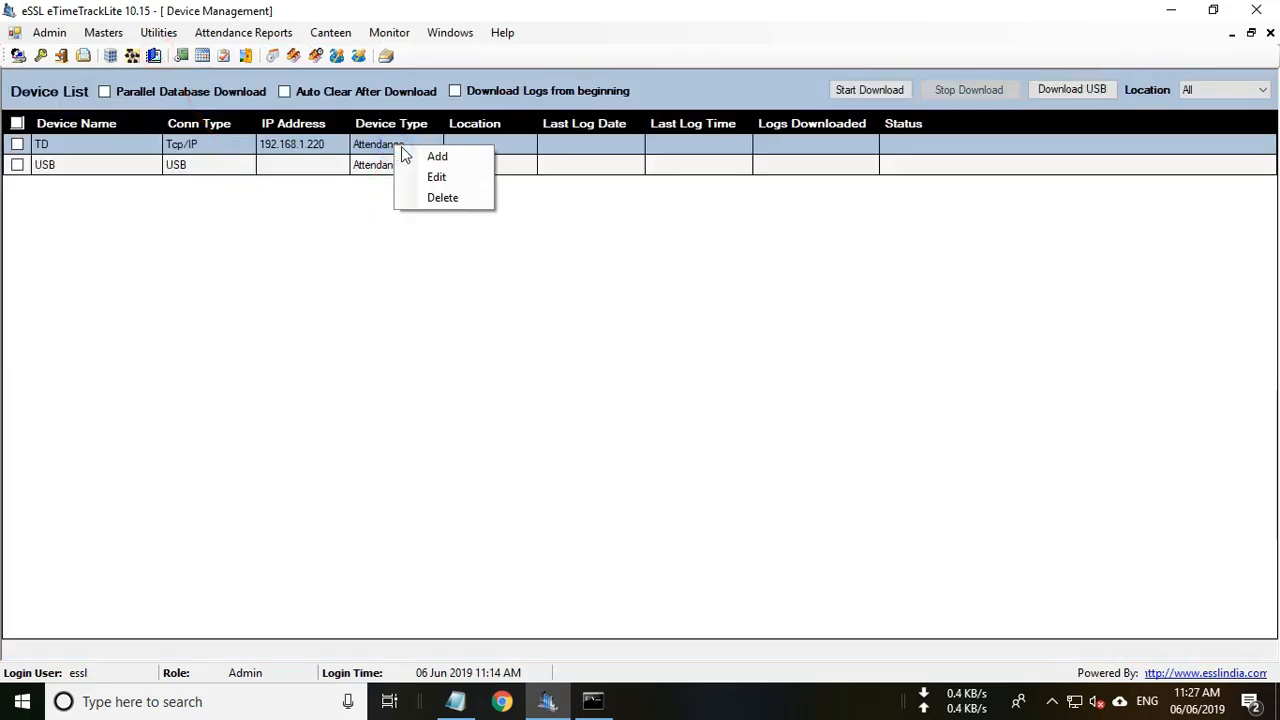
pyautogui.click(433, 178)
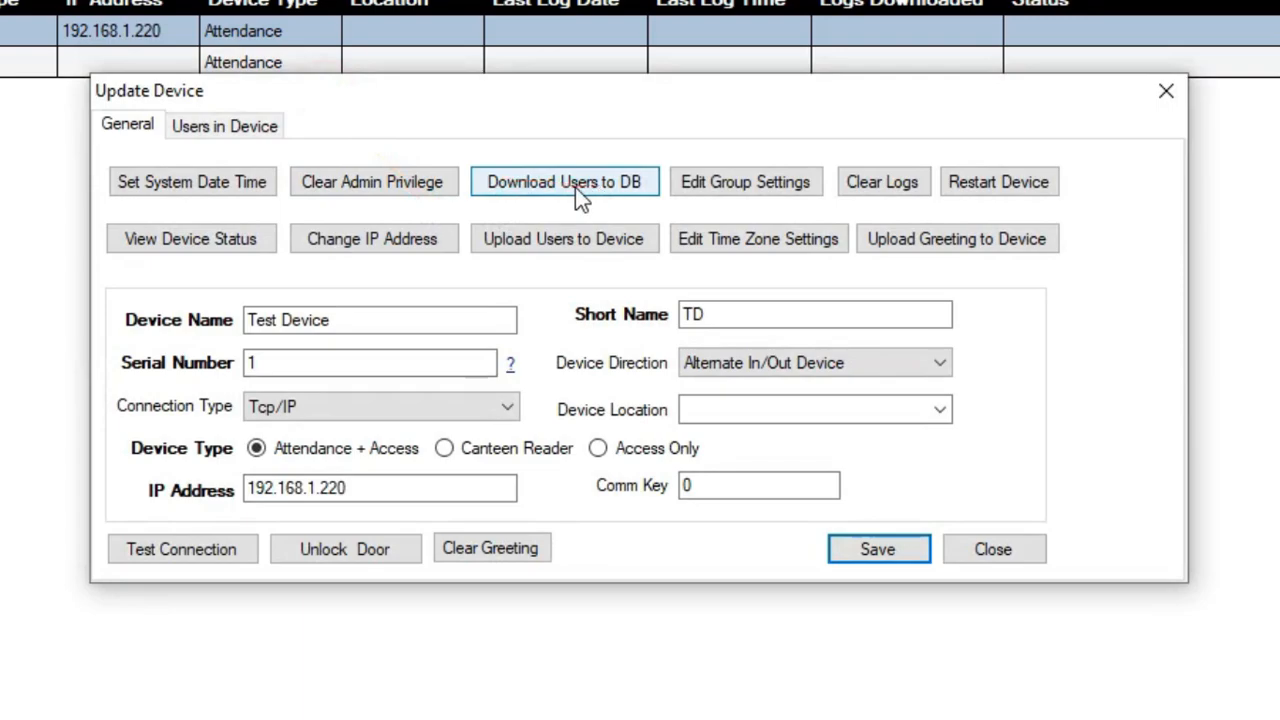
# Download TD's users with fingerprints to the database (3 users, 1 card, 2 fingerprints), then close.
pyautogui.click(575, 187)
pyautogui.click(573, 326)
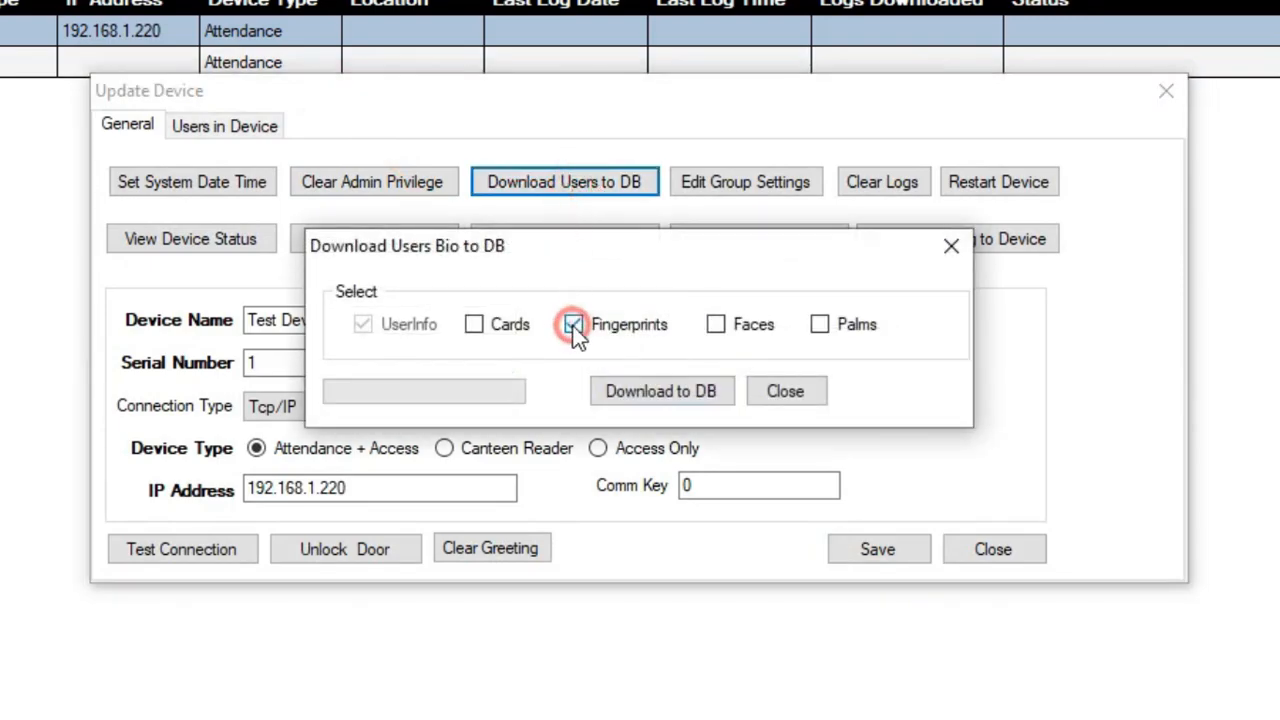
pyautogui.click(669, 401)
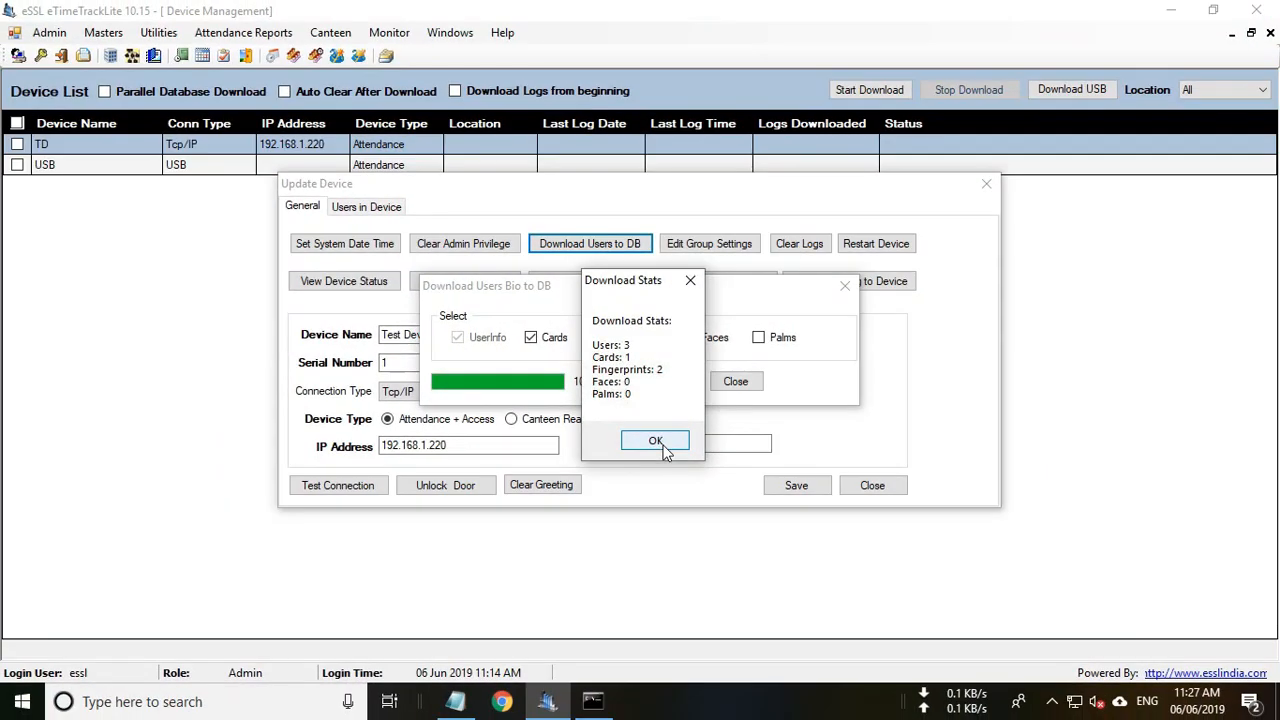
pyautogui.click(675, 490)
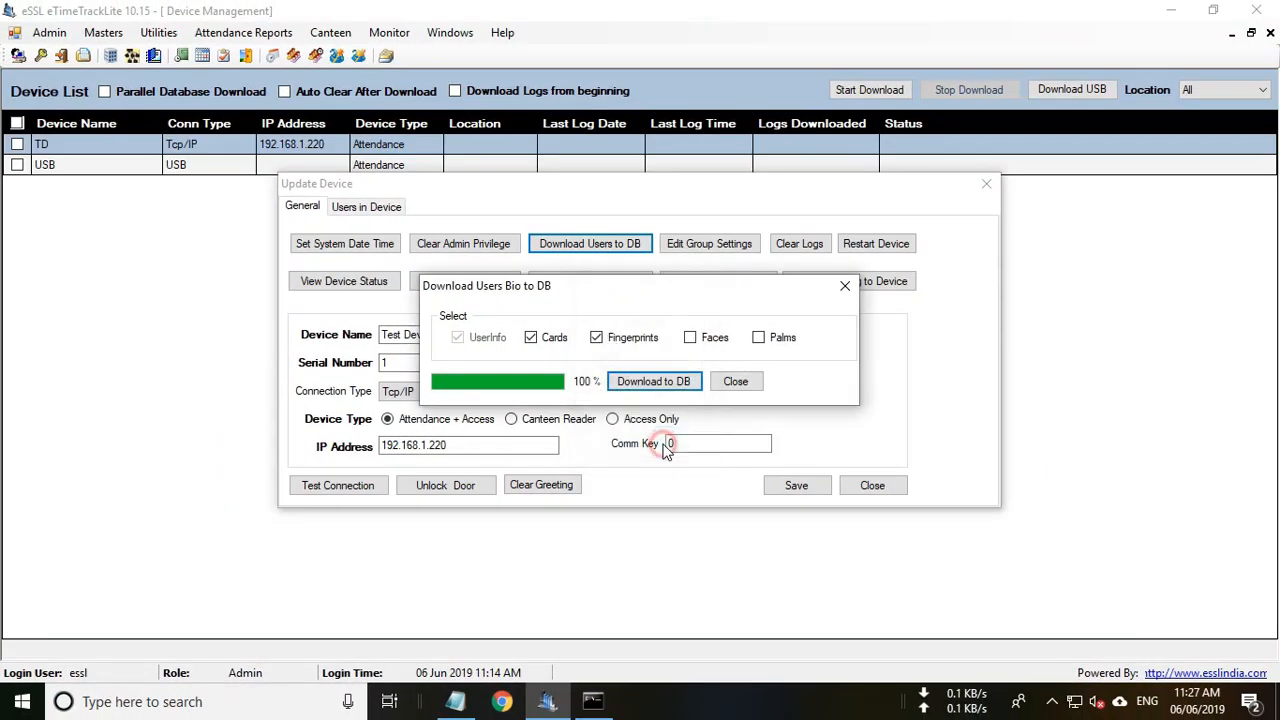
pyautogui.click(736, 383)
pyautogui.click(873, 487)
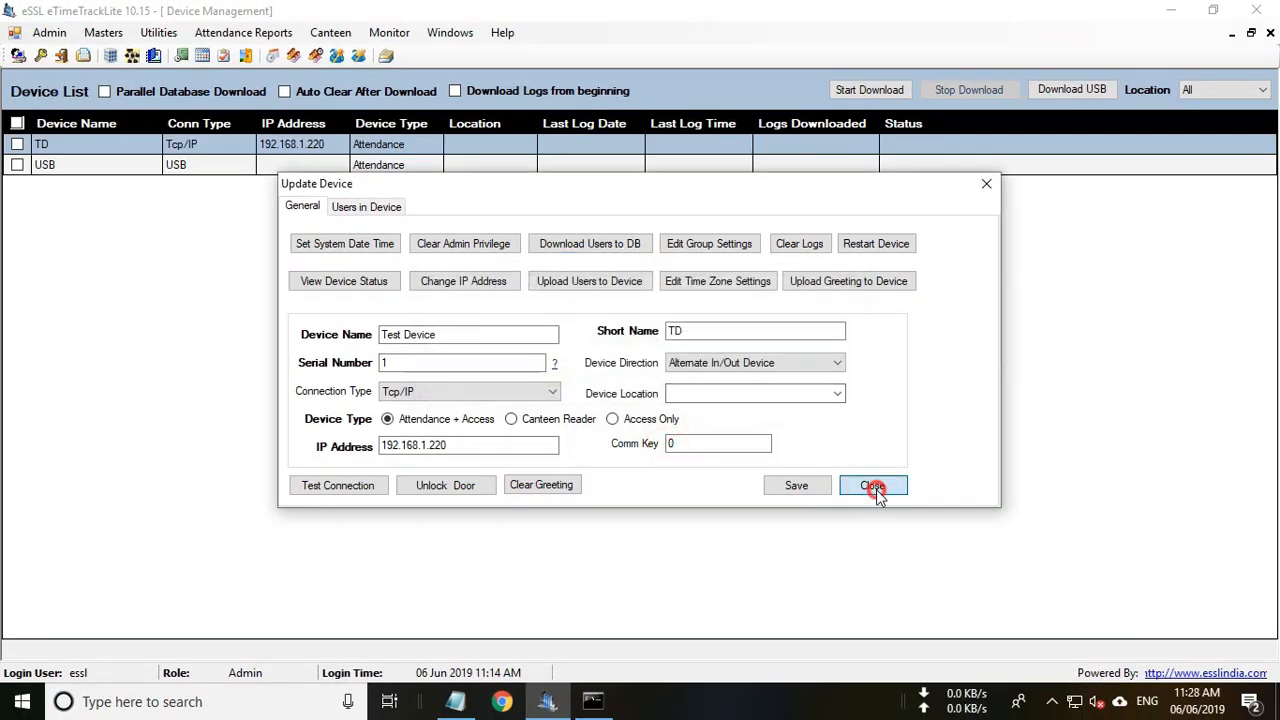
# Open the Employee List from Masters and select employee 1.
pyautogui.click(105, 34)
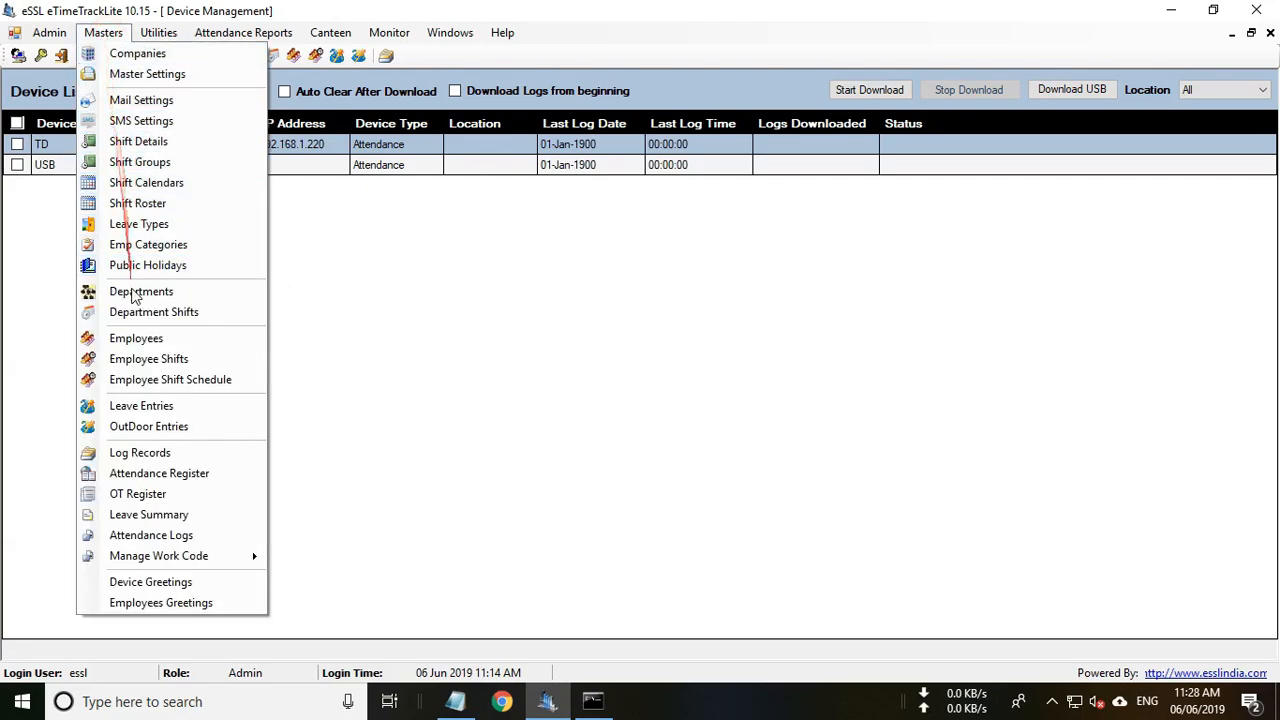
pyautogui.click(136, 338)
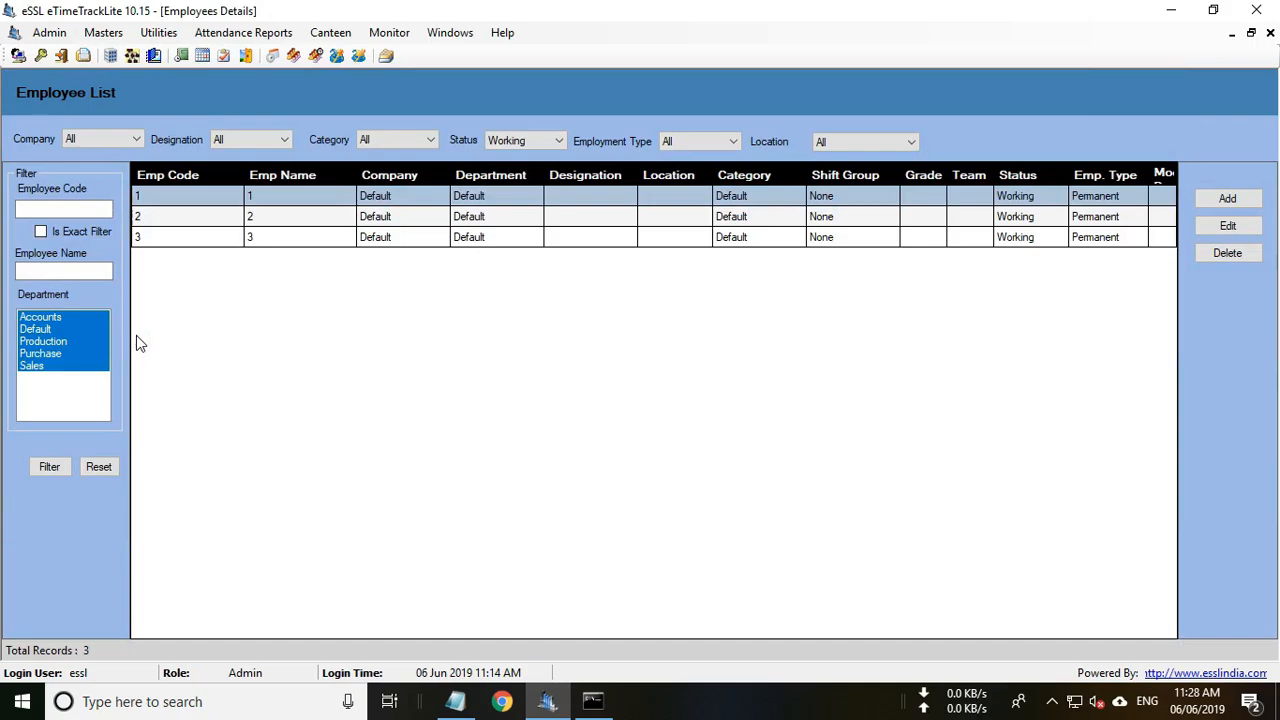
pyautogui.click(380, 238)
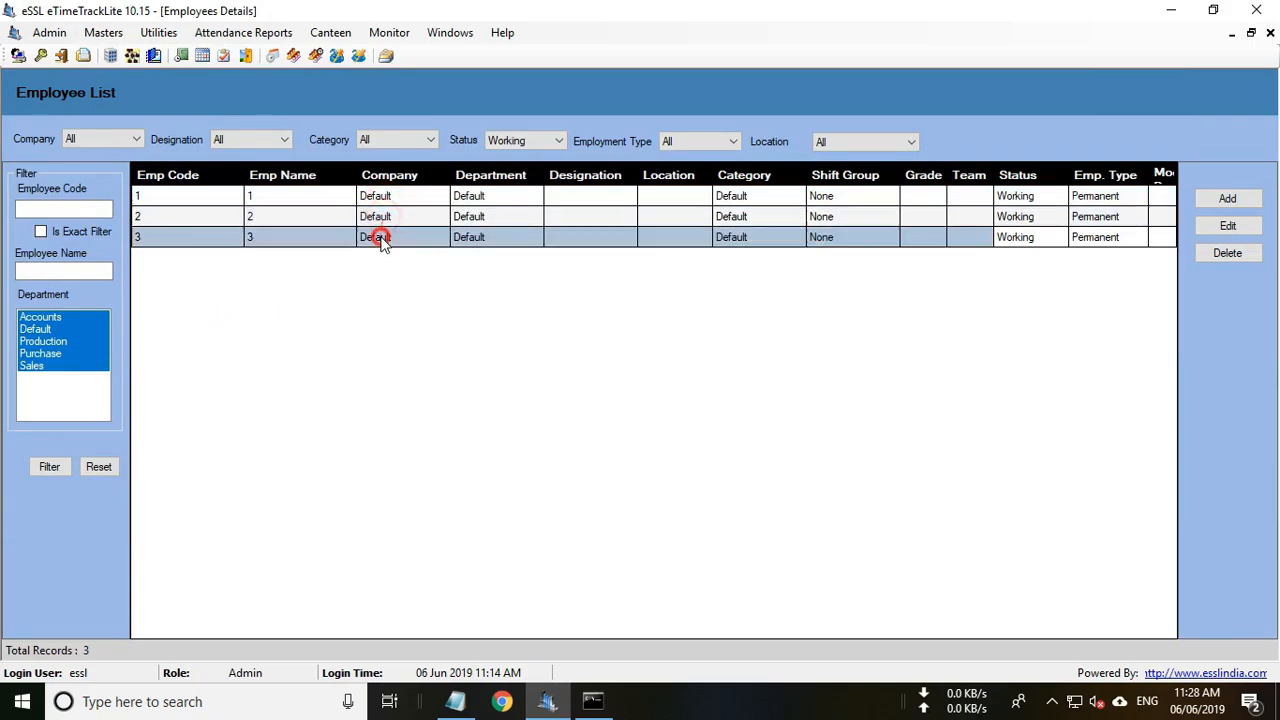
pyautogui.click(420, 192)
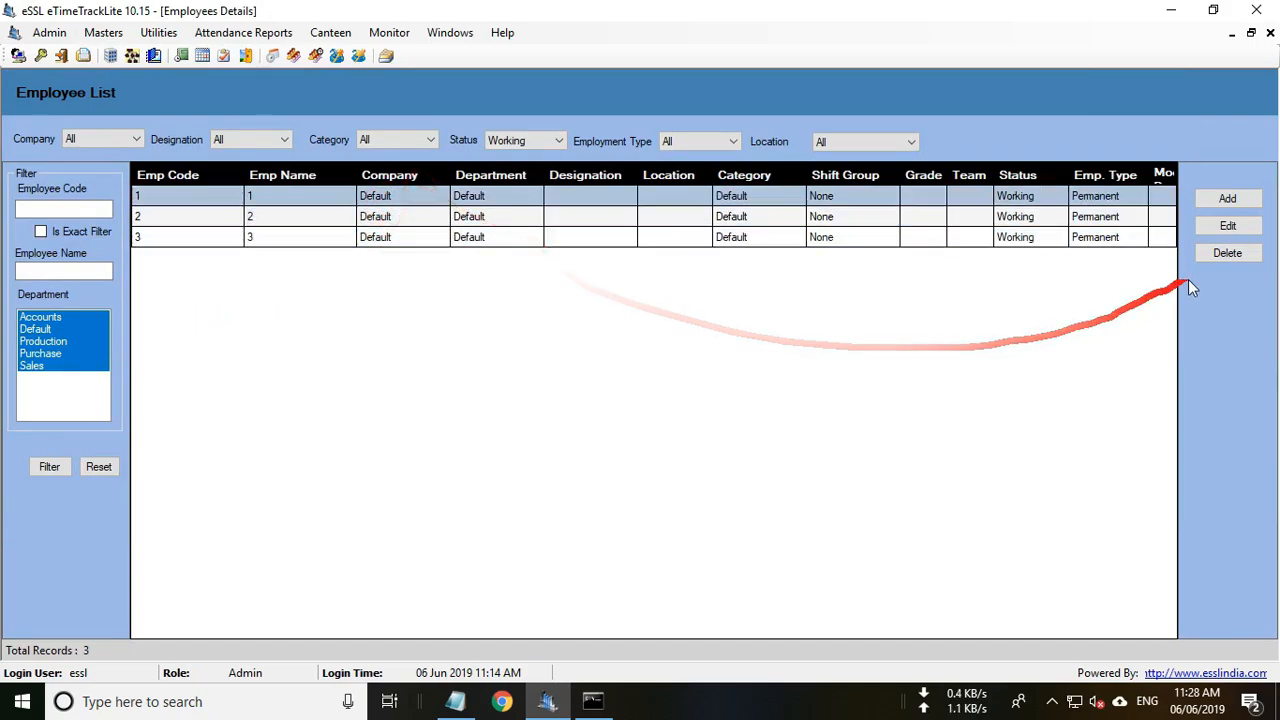
# Give employee 1 their name, company essl and department Production, and update.
pyautogui.click(1230, 227)
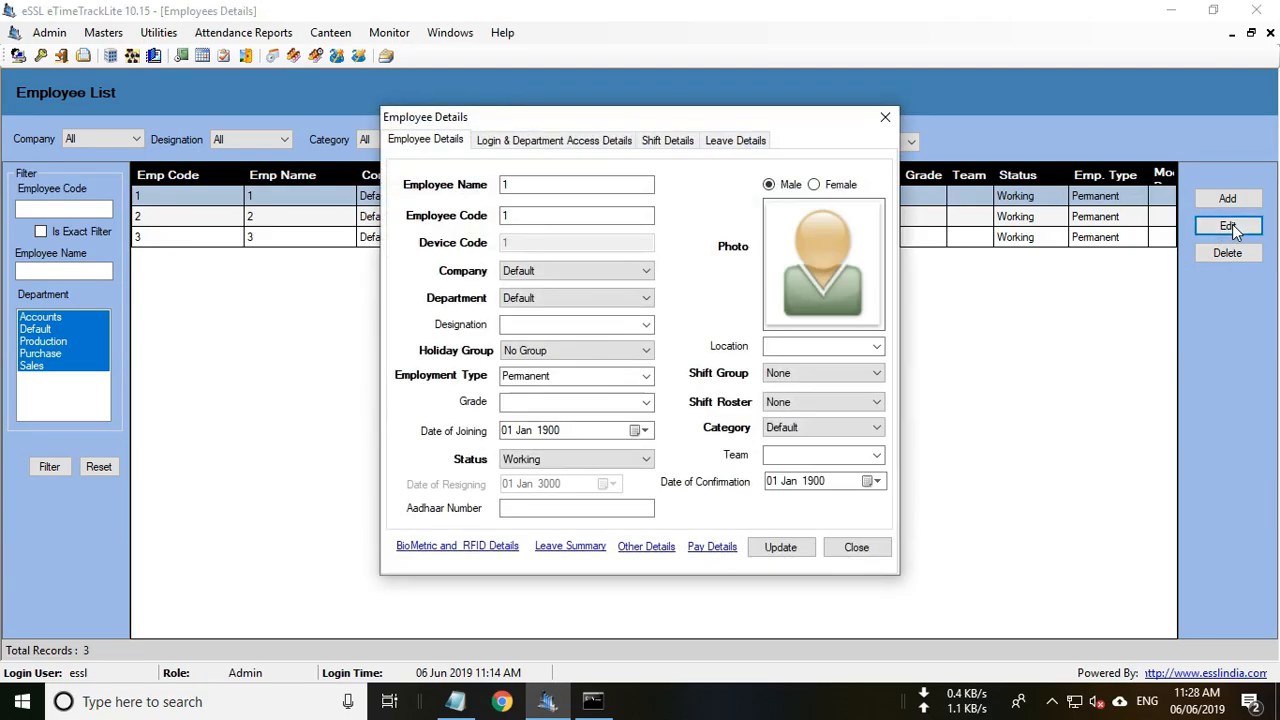
pyautogui.click(523, 185)
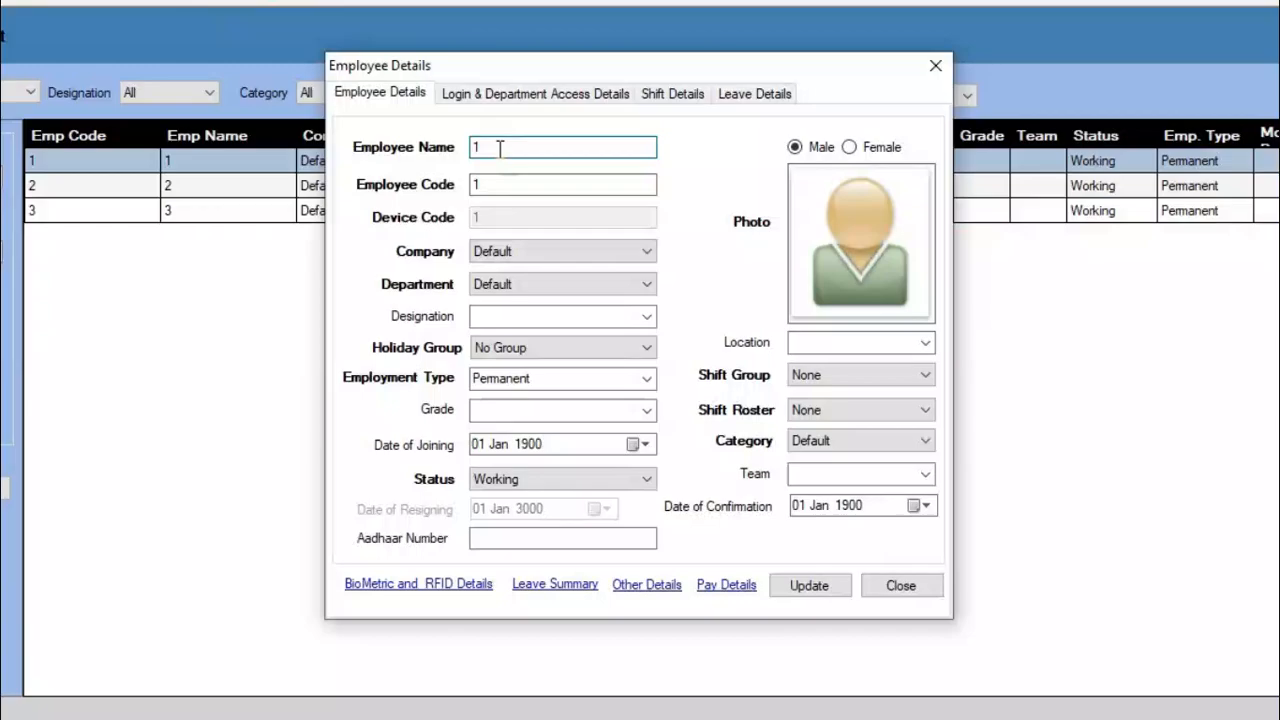
pyautogui.press('BackSpace')
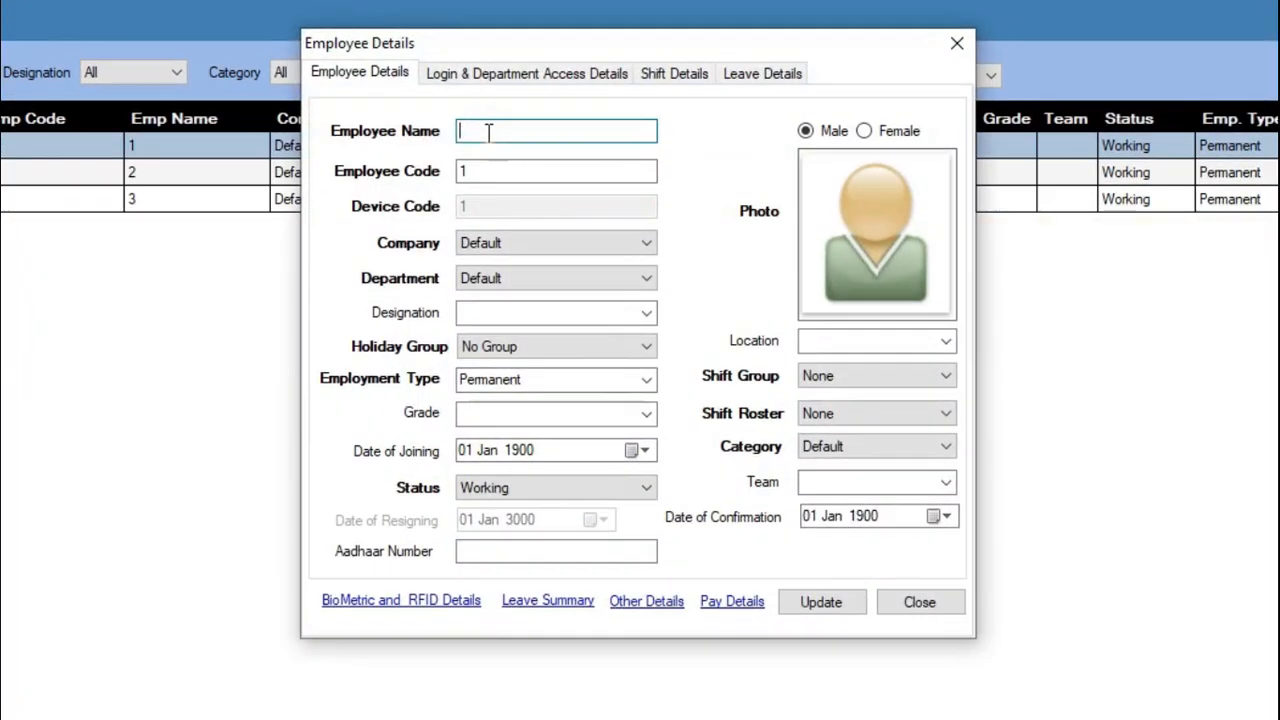
pyautogui.write('Saji')
pyautogui.click(562, 246)
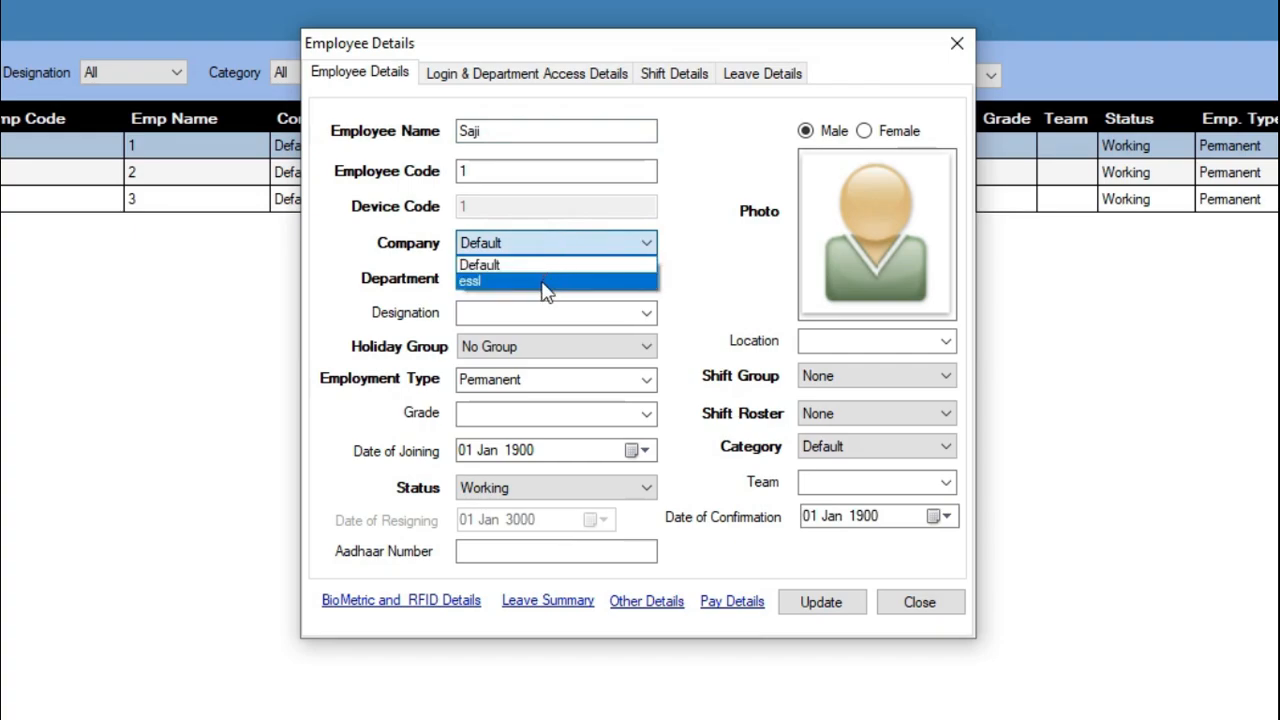
pyautogui.click(543, 281)
pyautogui.click(543, 285)
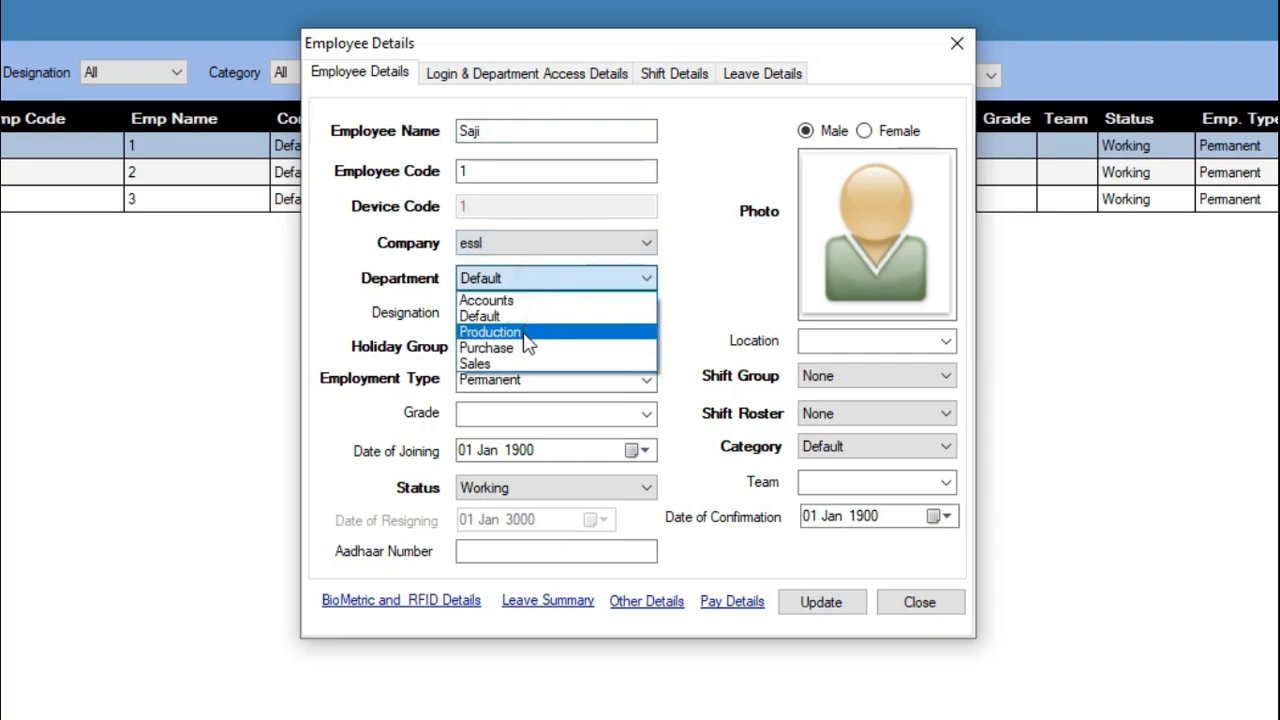
pyautogui.click(525, 333)
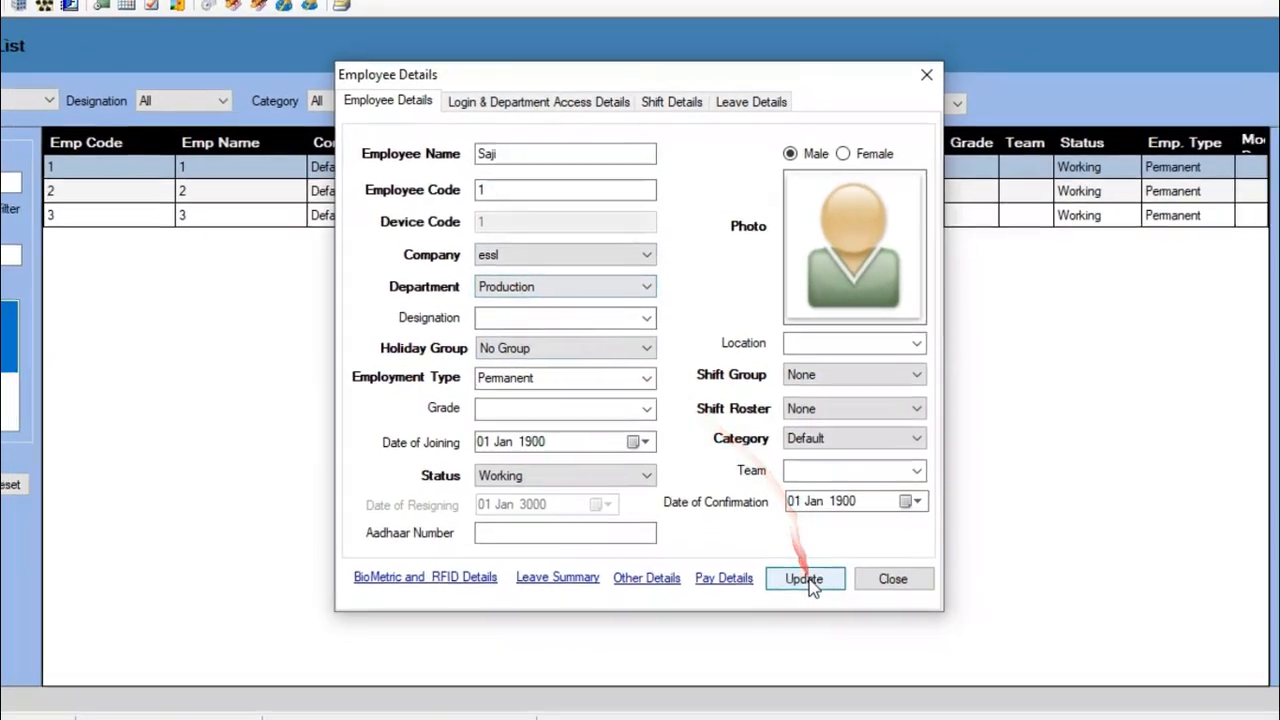
pyautogui.click(821, 602)
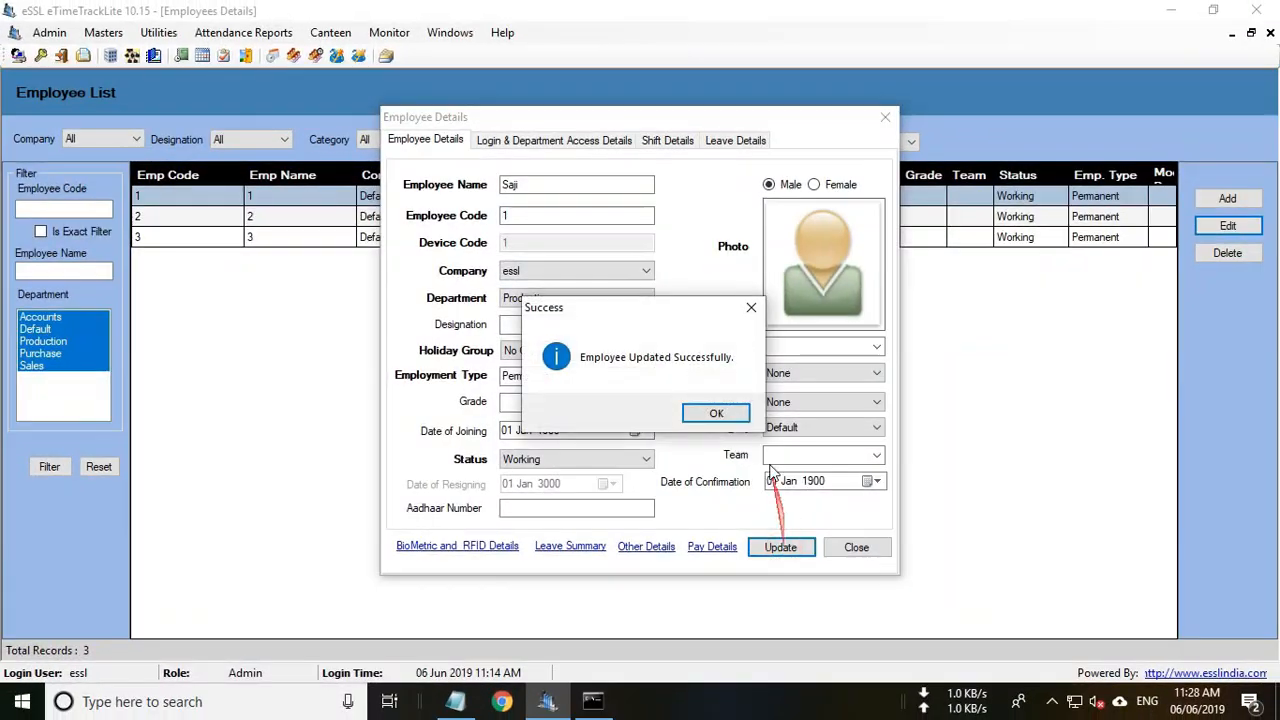
pyautogui.click(716, 413)
# Give employee 2 their name, company essl and department Purchase, and update.
pyautogui.click(496, 218)
pyautogui.click(1216, 228)
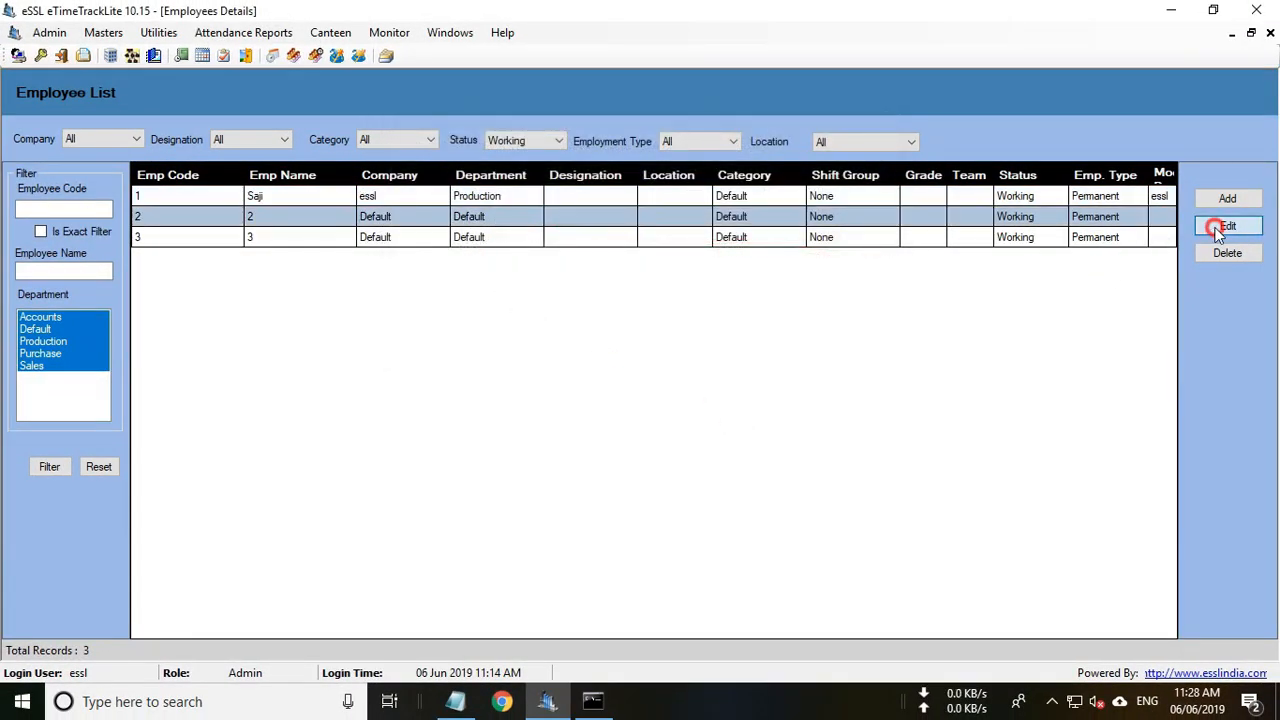
pyautogui.moveTo(530, 185); pyautogui.dragTo(405, 175)
pyautogui.write('Arun')
pyautogui.click(550, 271)
pyautogui.click(548, 298)
pyautogui.click(547, 298)
pyautogui.click(541, 351)
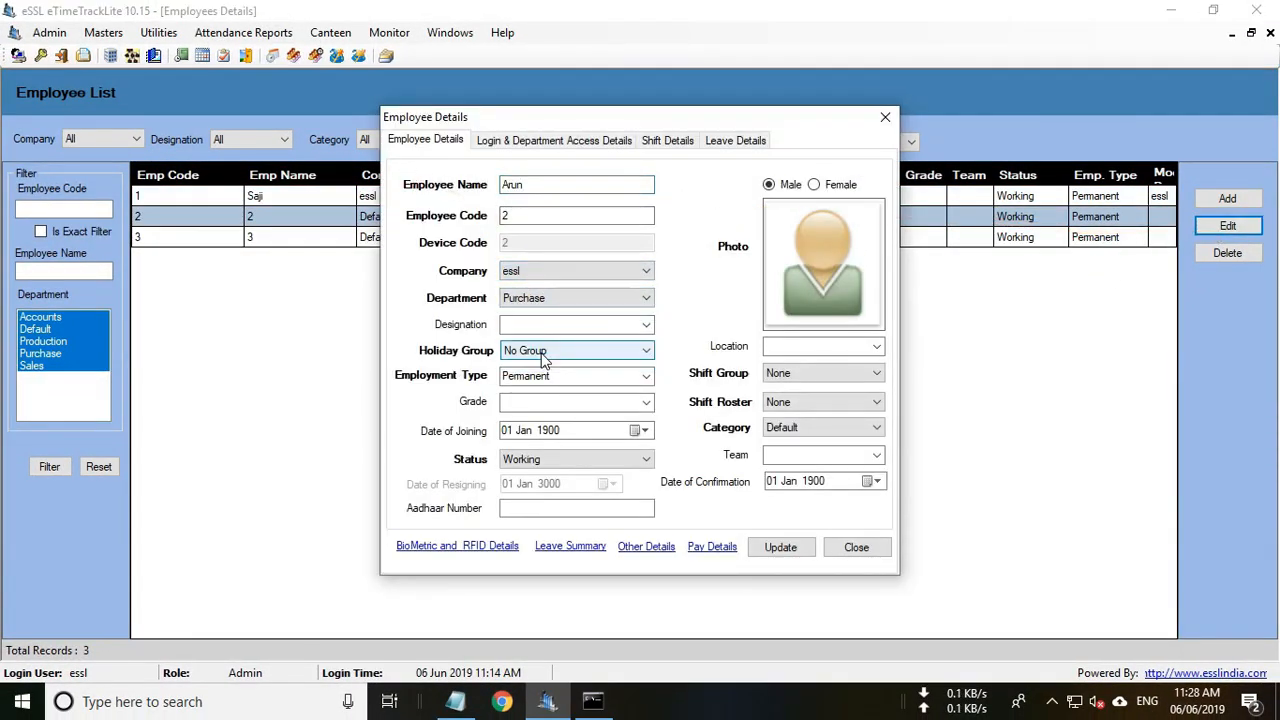
pyautogui.click(781, 547)
pyautogui.click(723, 414)
# Give employee 3 their name, company essl and department Sales, and update.
pyautogui.click(414, 240)
pyautogui.click(1230, 226)
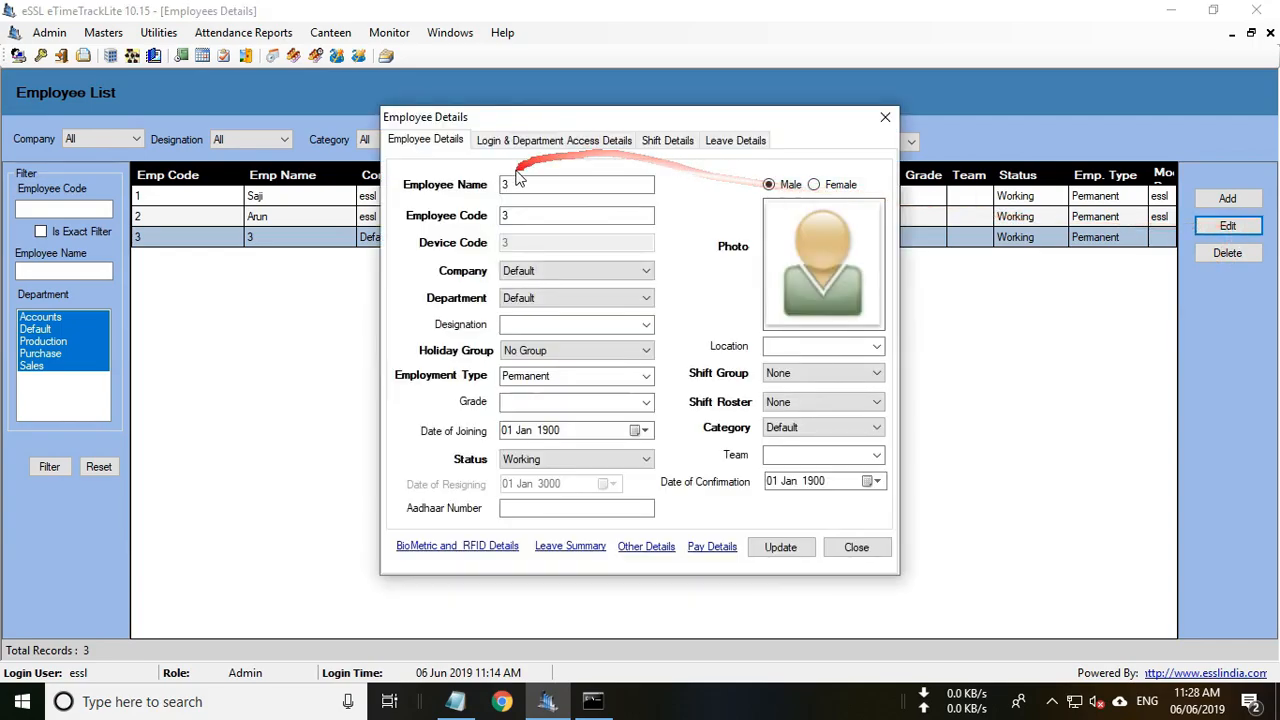
pyautogui.moveTo(522, 185); pyautogui.dragTo(455, 190)
pyautogui.press('BackSpace')
pyautogui.write('Siju')
pyautogui.click(572, 272)
pyautogui.click(560, 299)
pyautogui.click(560, 301)
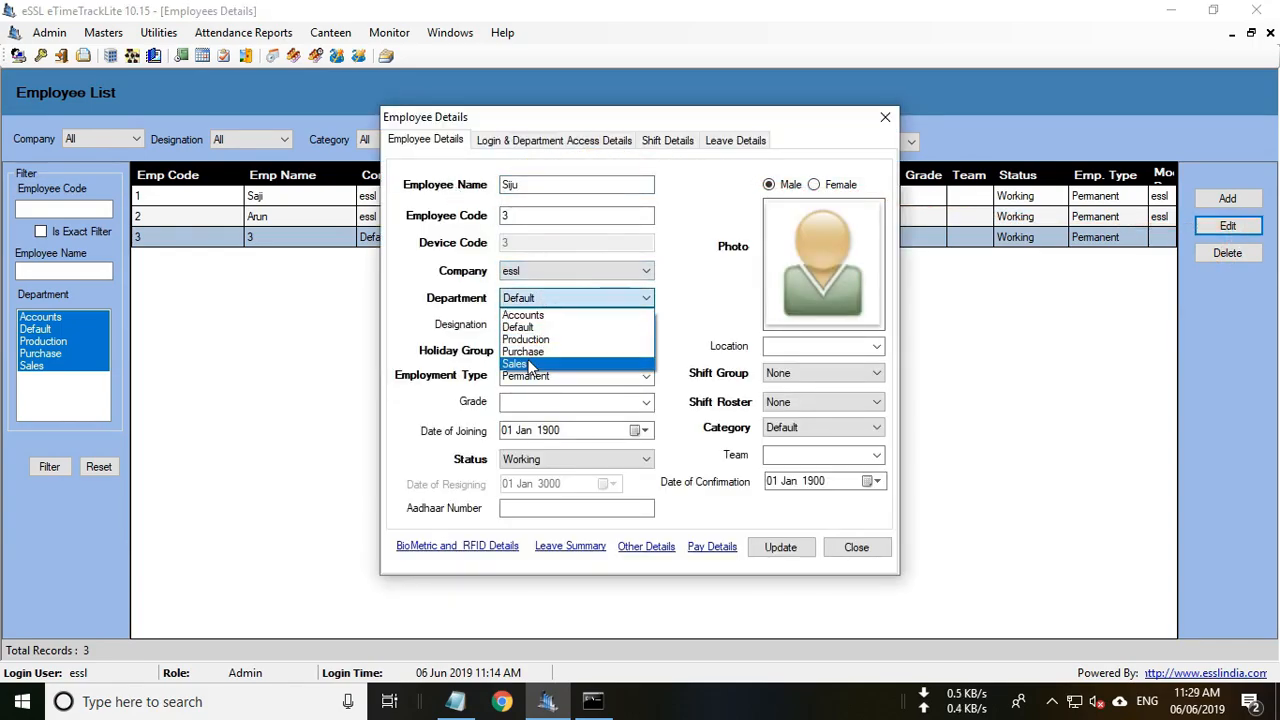
pyautogui.click(530, 364)
pyautogui.click(781, 547)
pyautogui.click(717, 420)
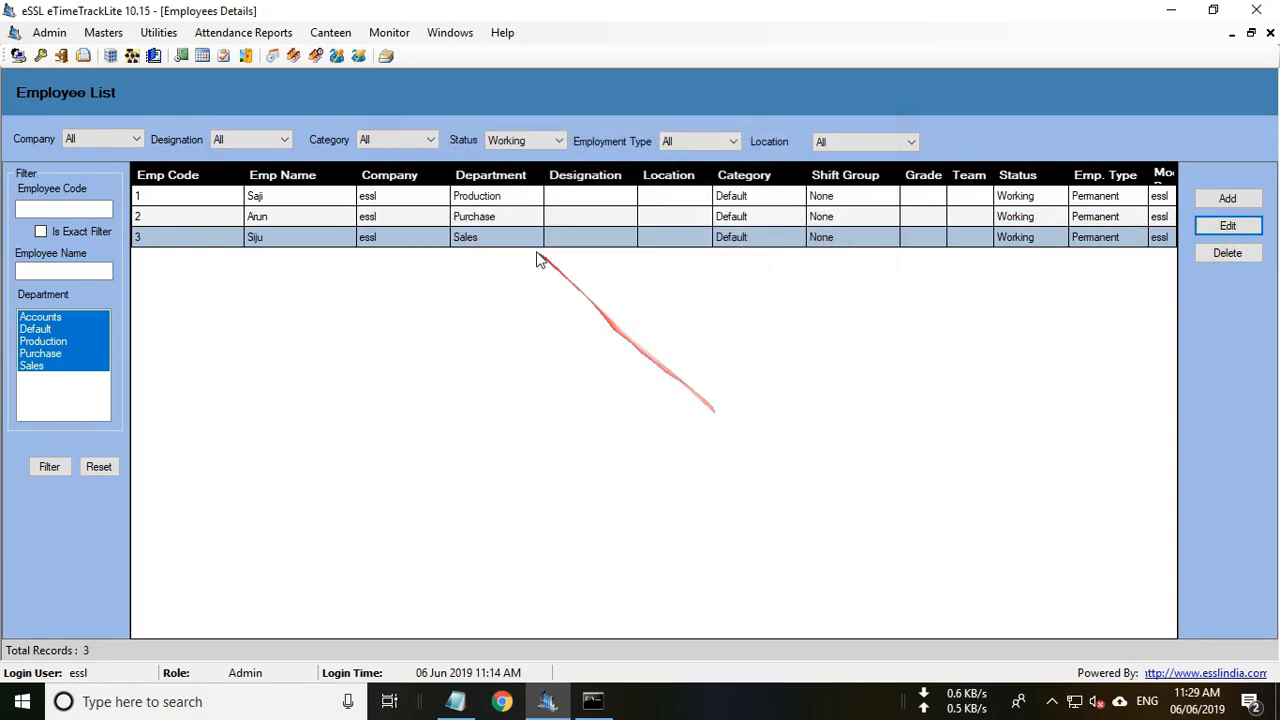
pyautogui.click(508, 198)
pyautogui.click(493, 240)
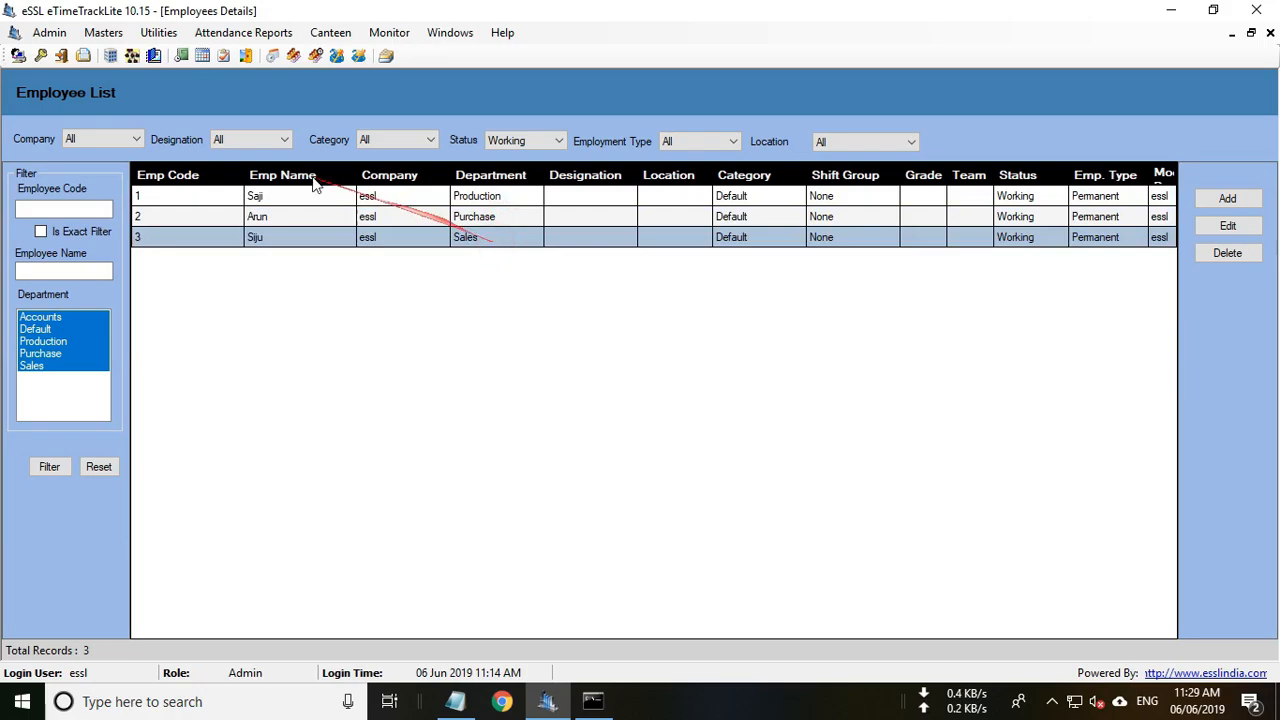
# Open the TD device's settings from Utilities > Device Management.
pyautogui.click(158, 33)
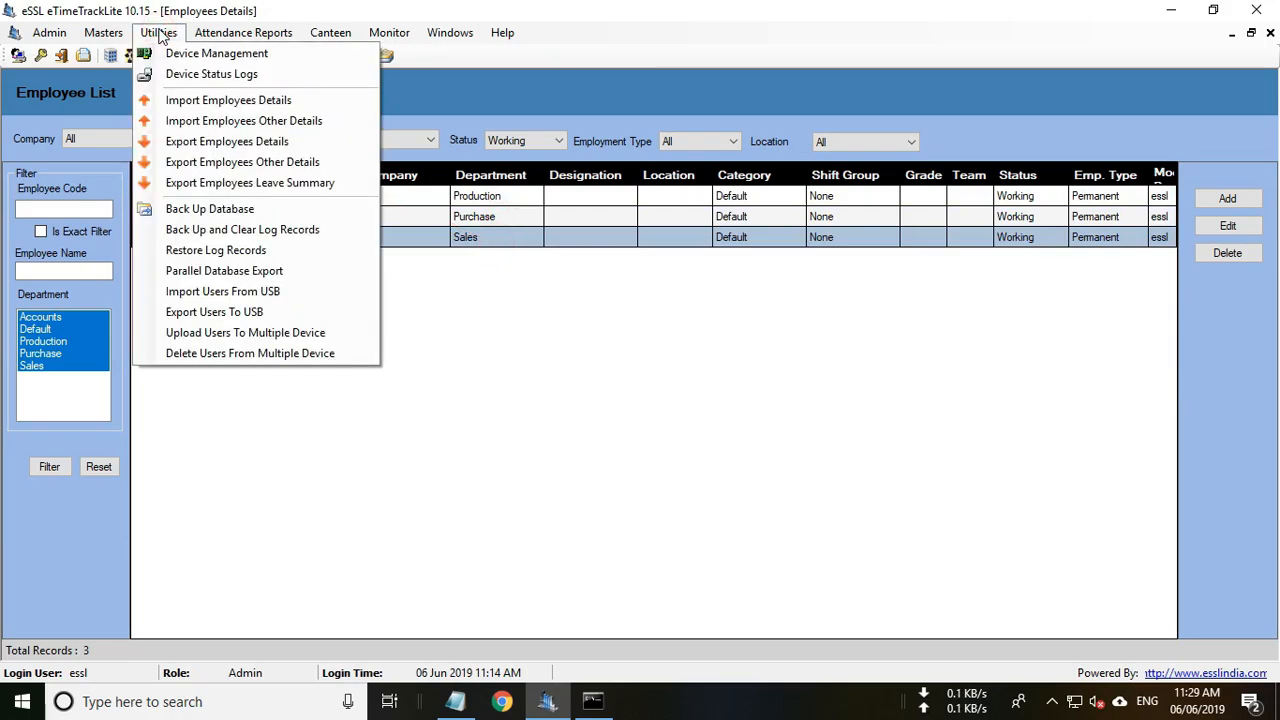
pyautogui.click(226, 58)
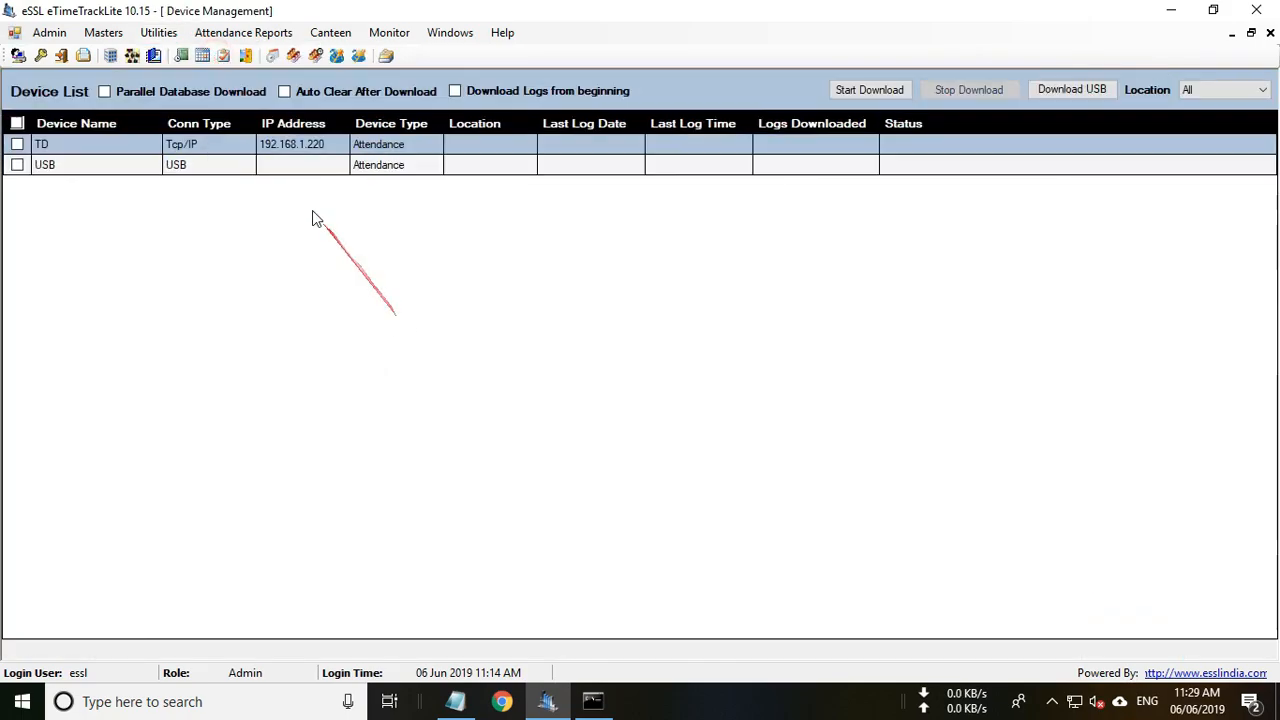
pyautogui.rightClick(328, 143)
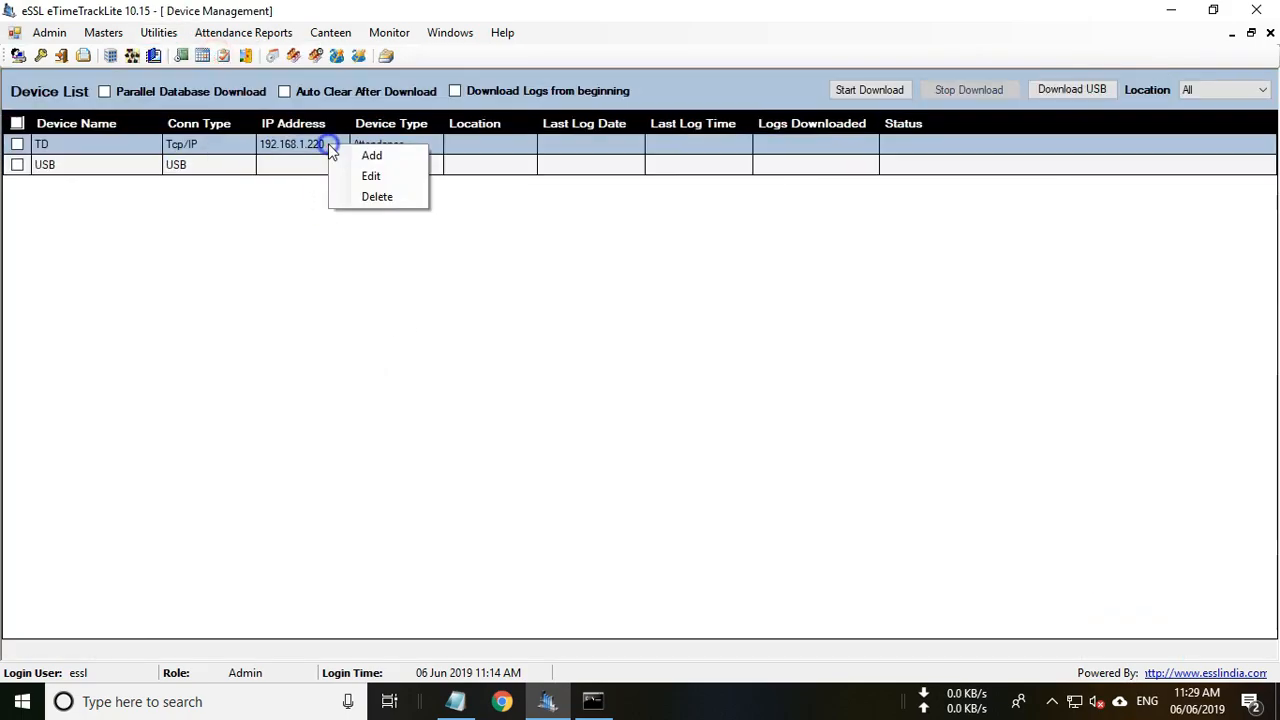
pyautogui.click(370, 179)
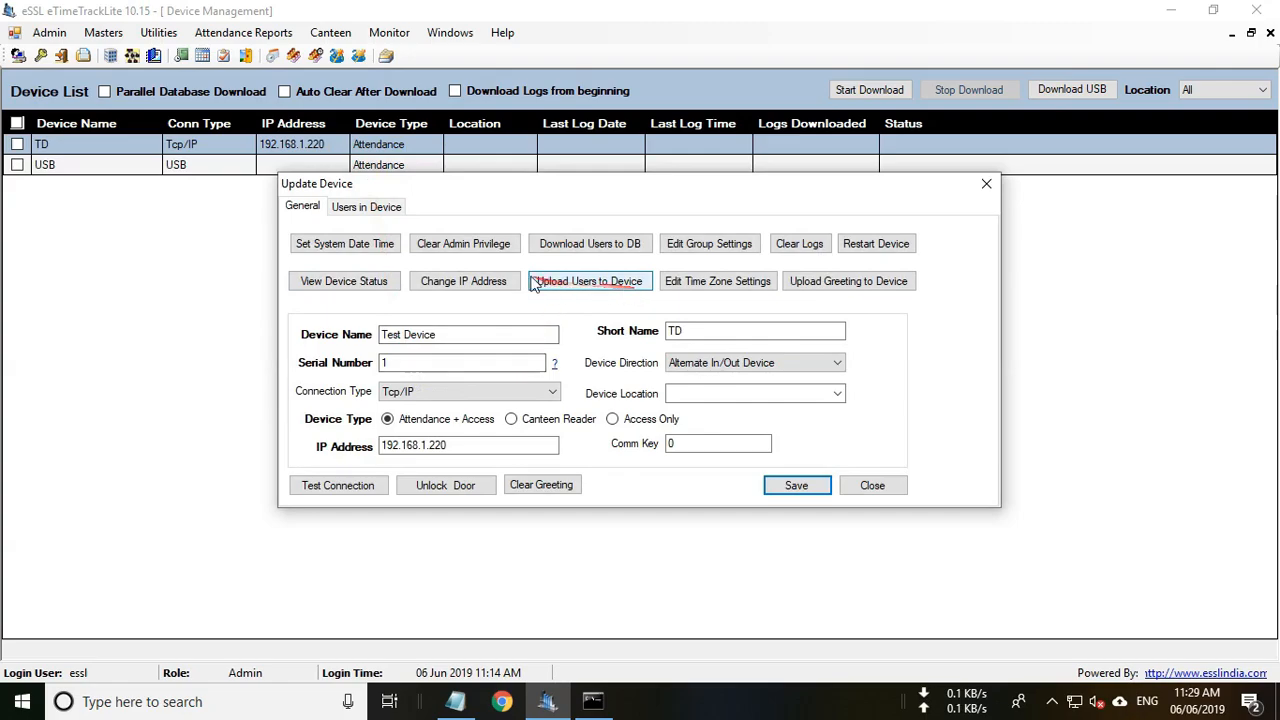
# Upload all three employees with cards and fingerprints to the TD device, then close both windows.
pyautogui.click(590, 284)
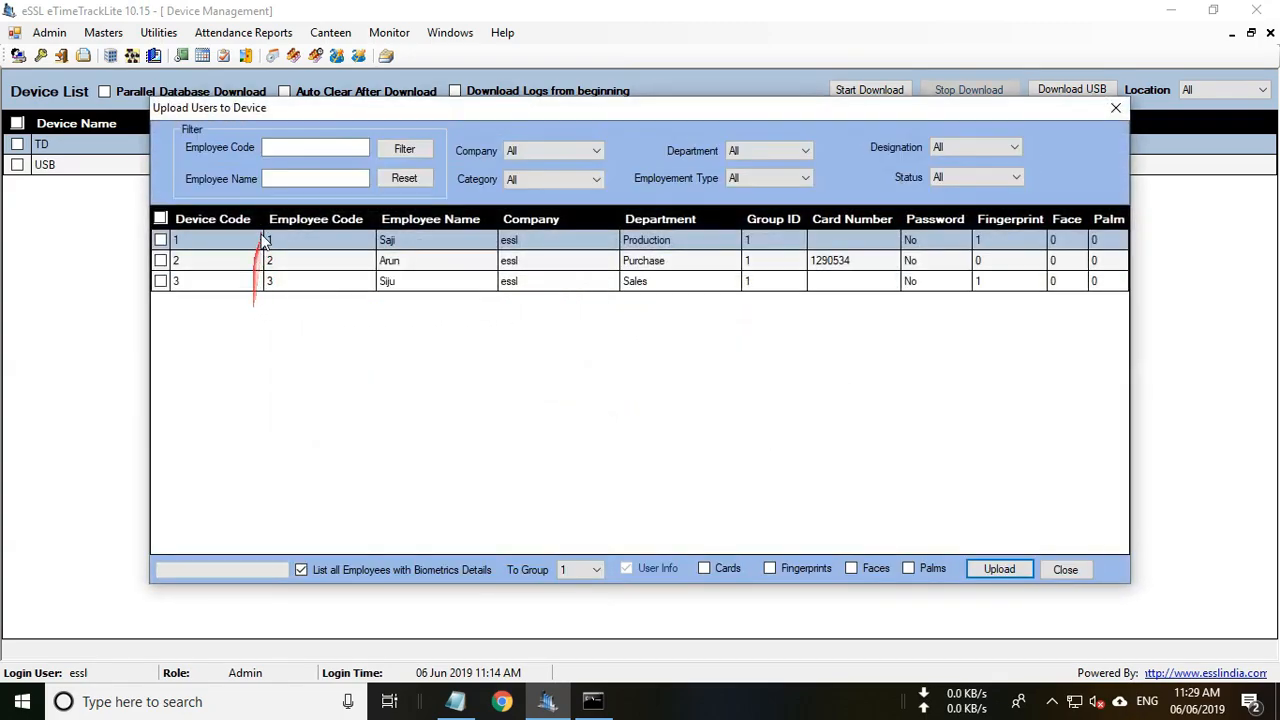
pyautogui.click(160, 219)
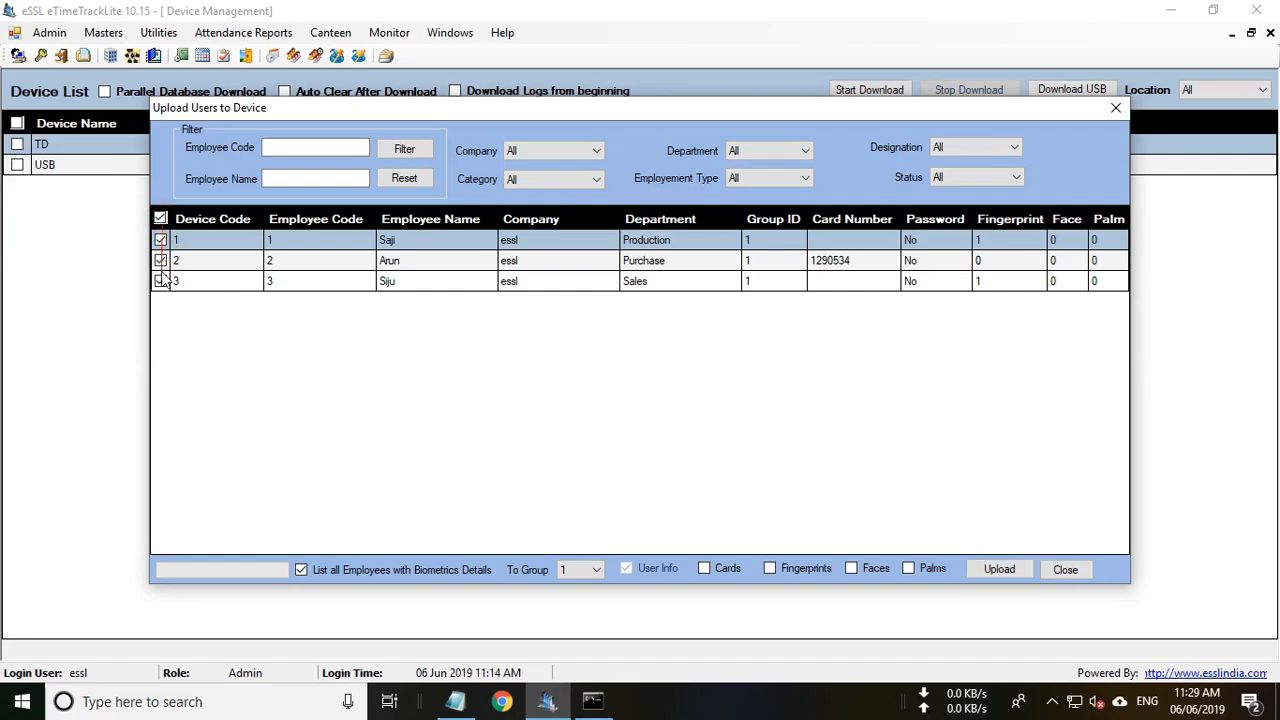
pyautogui.click(704, 568)
pyautogui.click(769, 569)
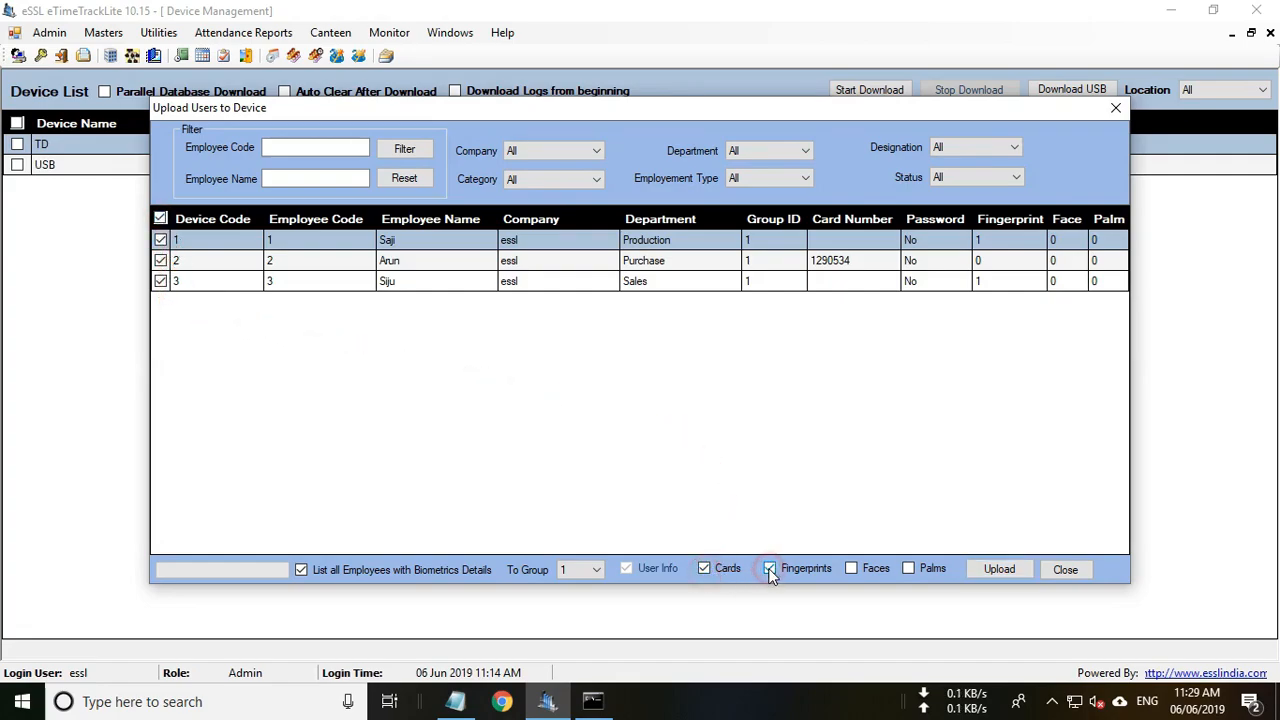
pyautogui.click(1003, 575)
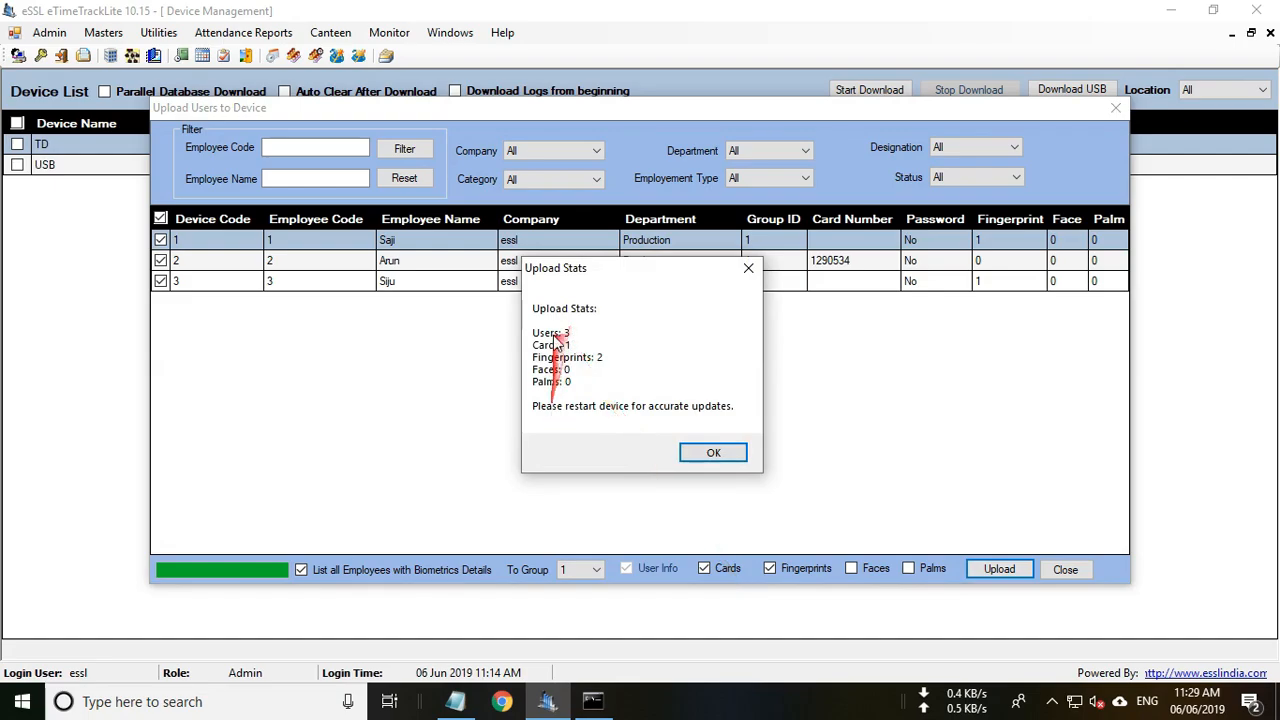
pyautogui.click(712, 452)
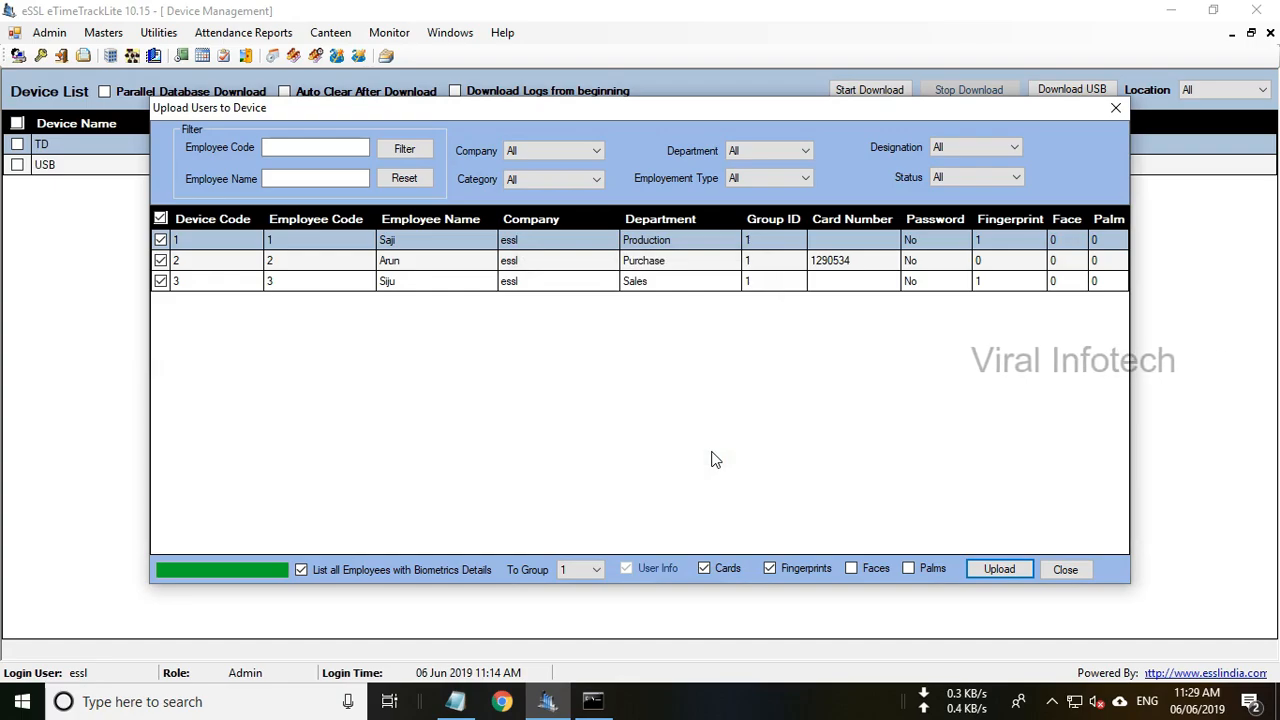
pyautogui.click(1066, 569)
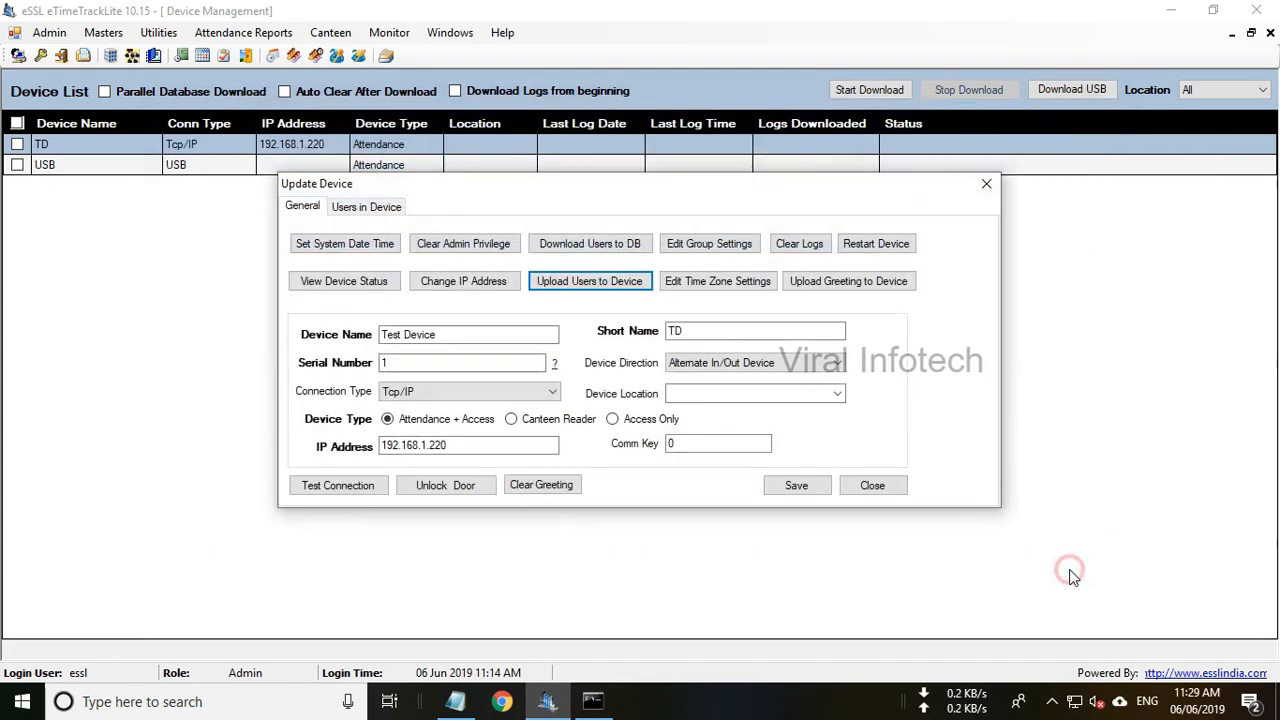
pyautogui.click(872, 486)
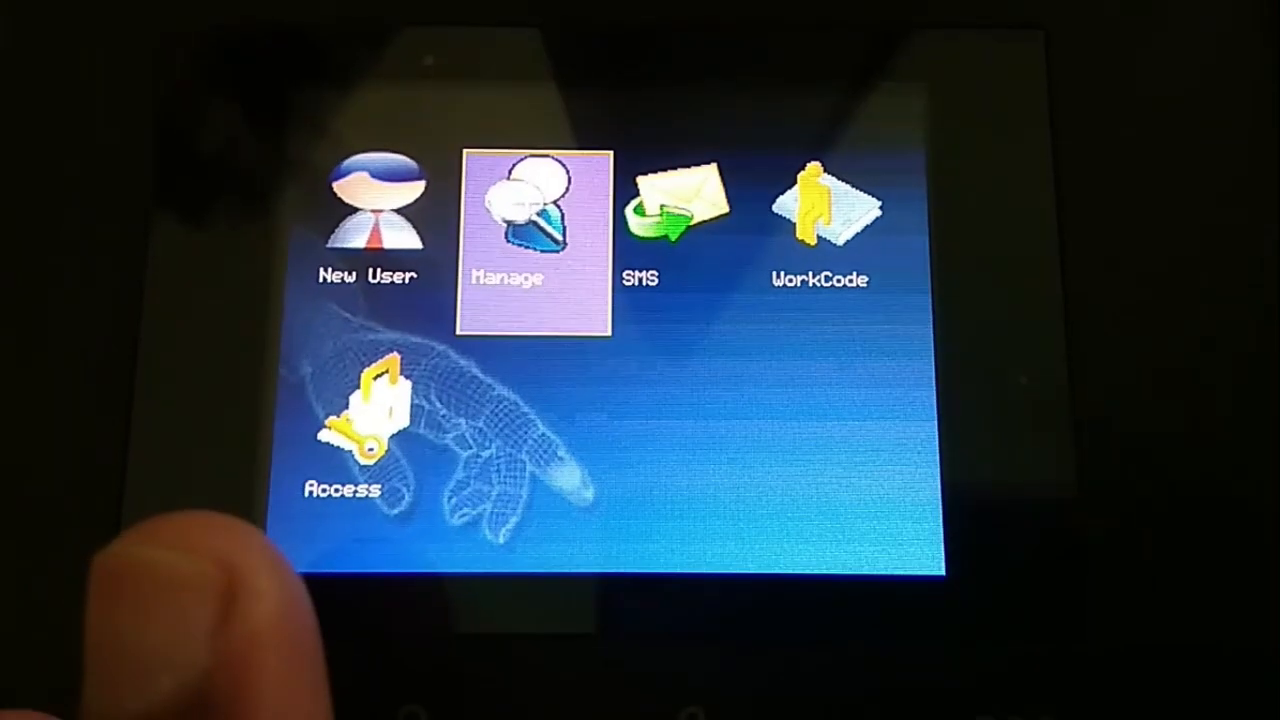
# Leave the device's User Mng menu and return to its welcome screen with two Escapes.
pyautogui.press('Escape')
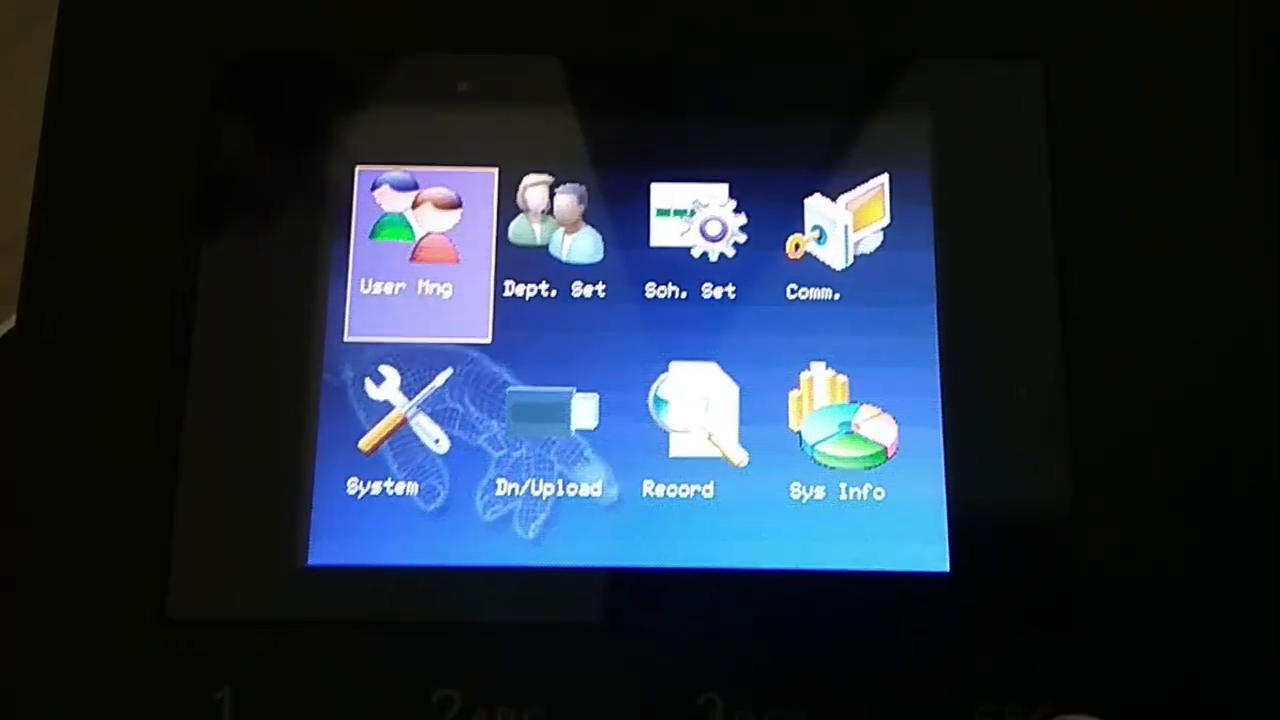
pyautogui.press('Escape')
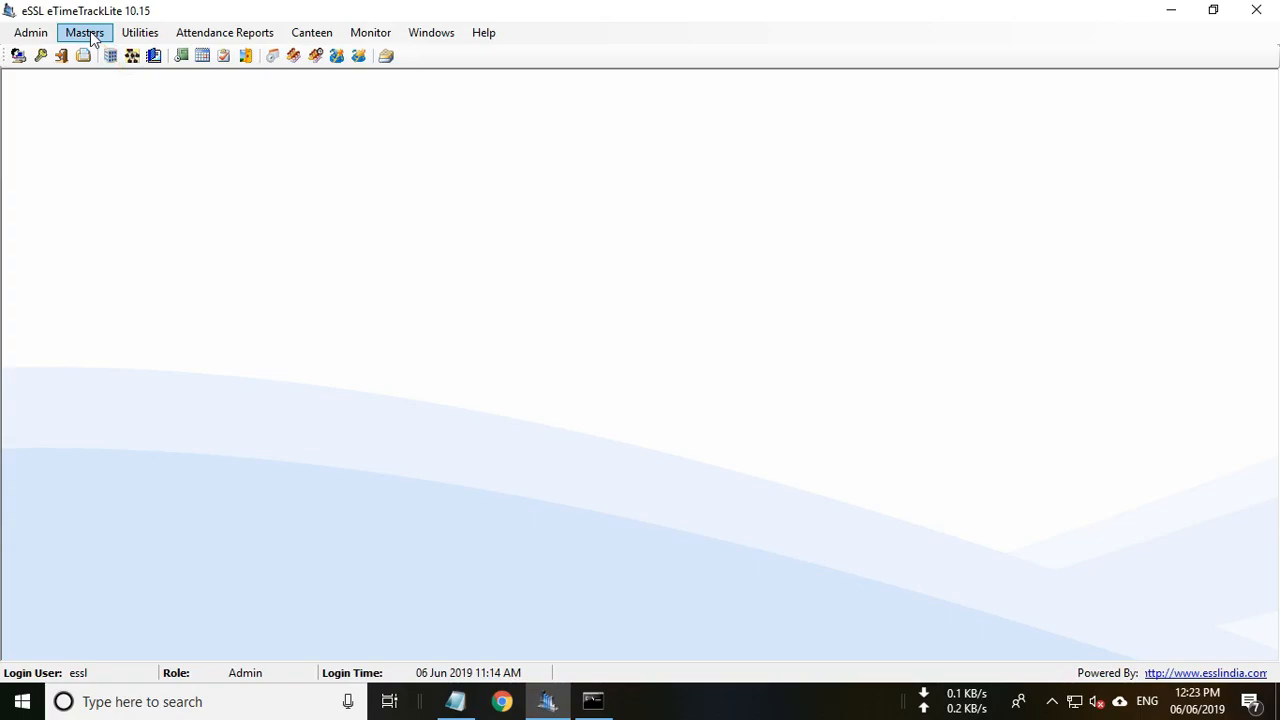
# Open Masters > Shift Details to list the General (GS) shift, 09:30 to 18:30.
pyautogui.click(88, 33)
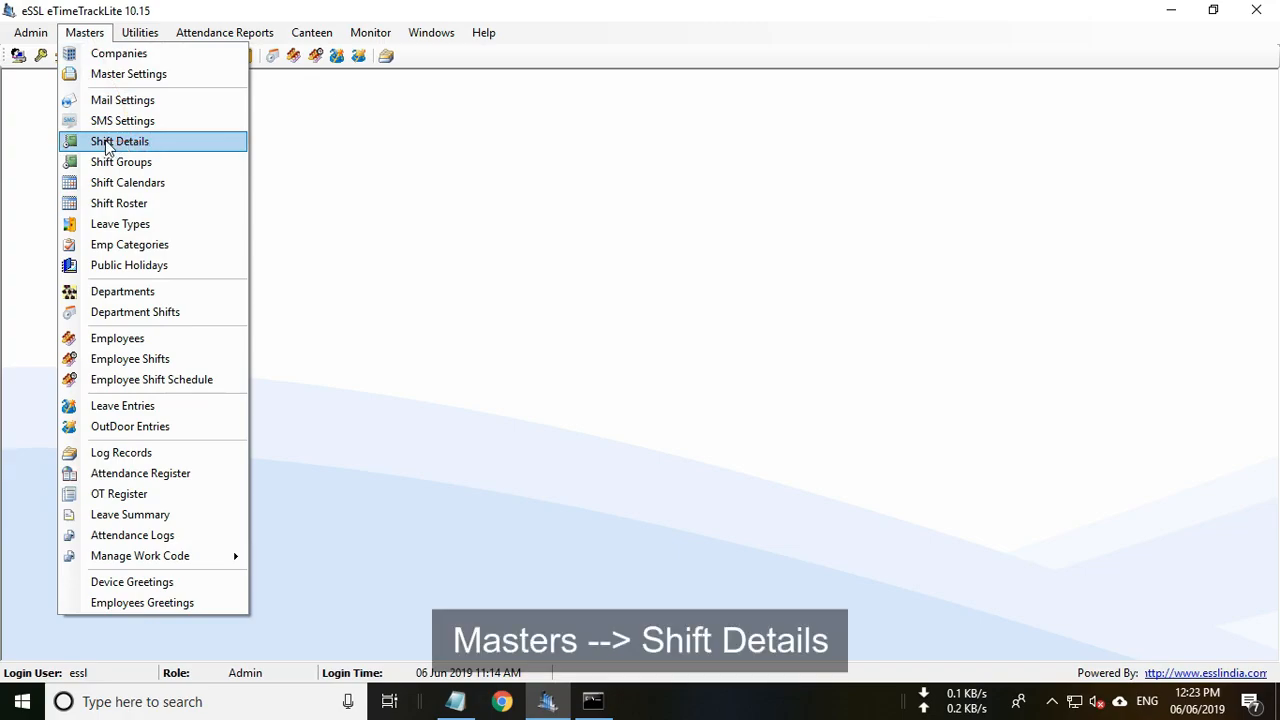
pyautogui.click(107, 145)
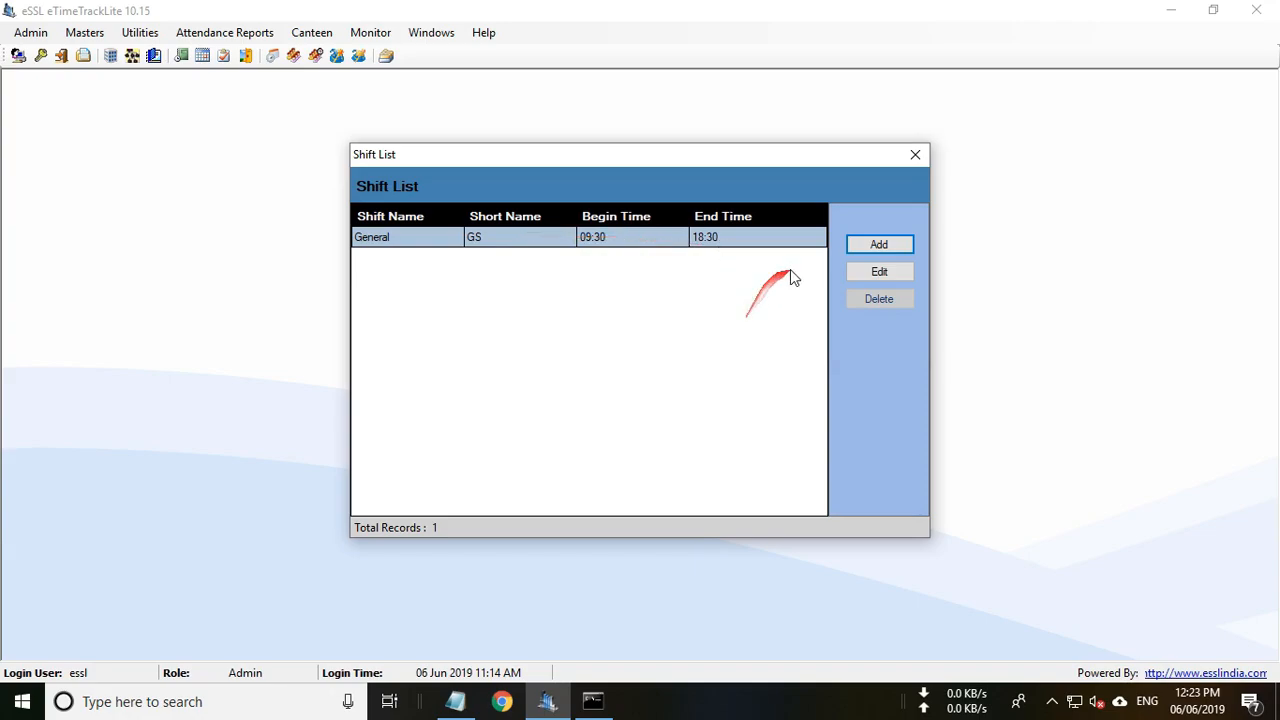
# Edit the General shift so it begins at 08:00 and ends at 16:00.
pyautogui.click(879, 273)
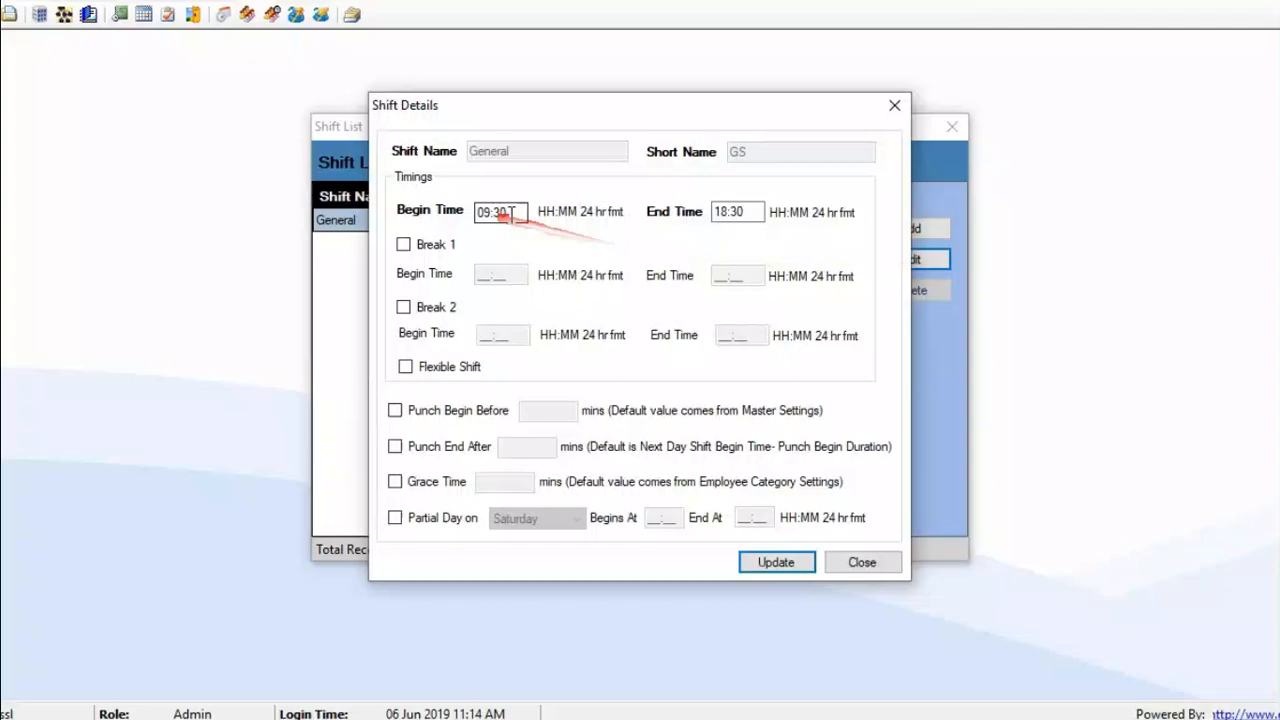
pyautogui.moveTo(510, 213); pyautogui.dragTo(440, 216)
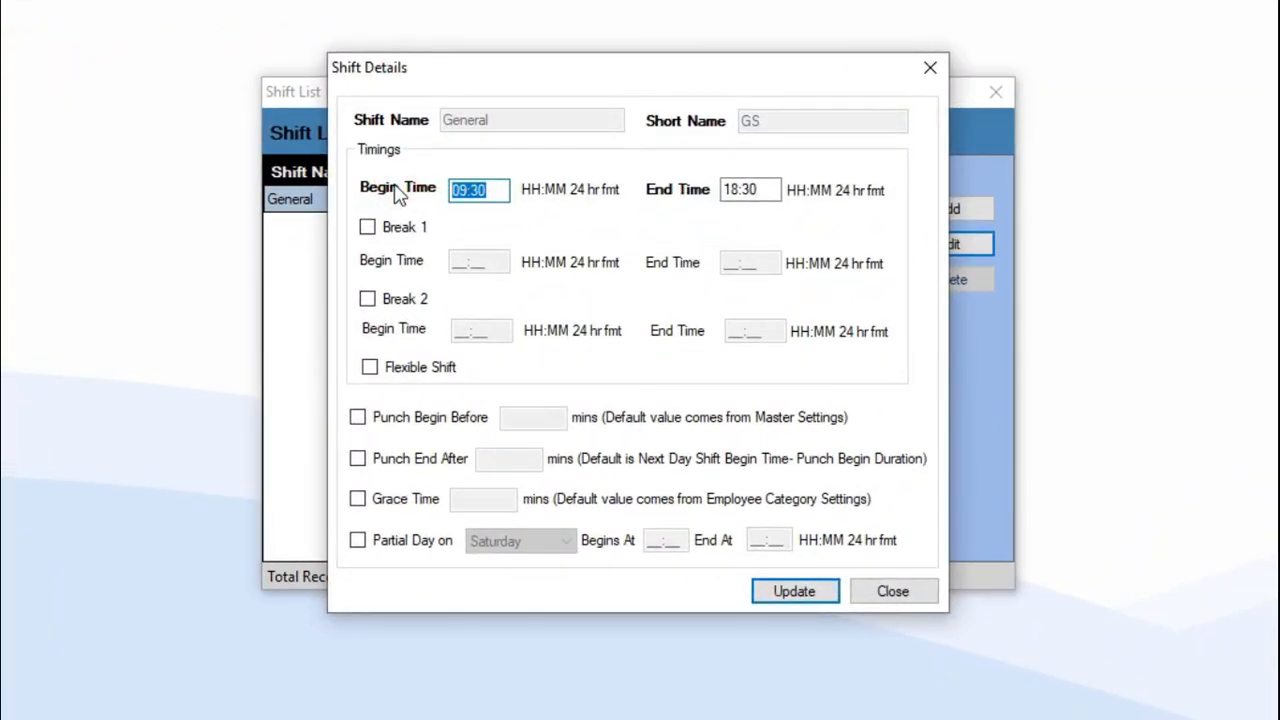
pyautogui.write('0800')
pyautogui.press('Tab')
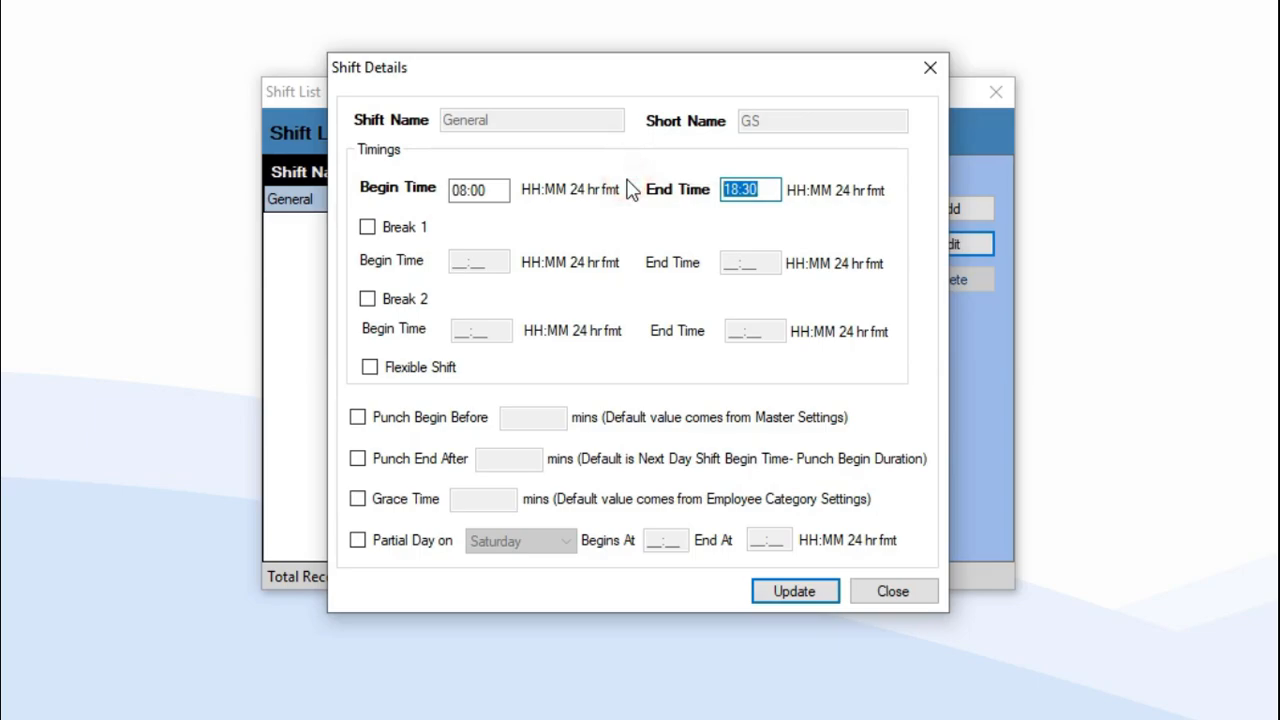
pyautogui.write('1600')
pyautogui.click(494, 190)
pyautogui.click(767, 195)
# Turn on Punch Begin Before at 60 minutes and Punch End After at 240 minutes.
pyautogui.click(362, 420)
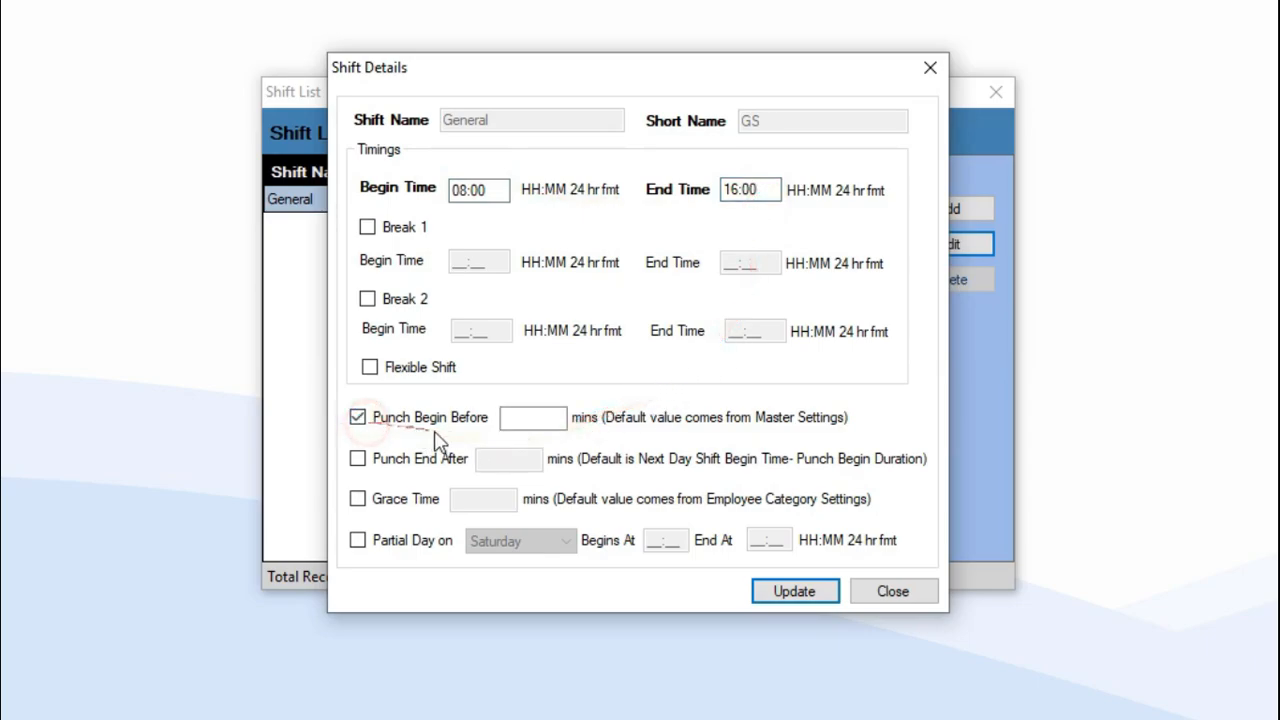
pyautogui.click(537, 422)
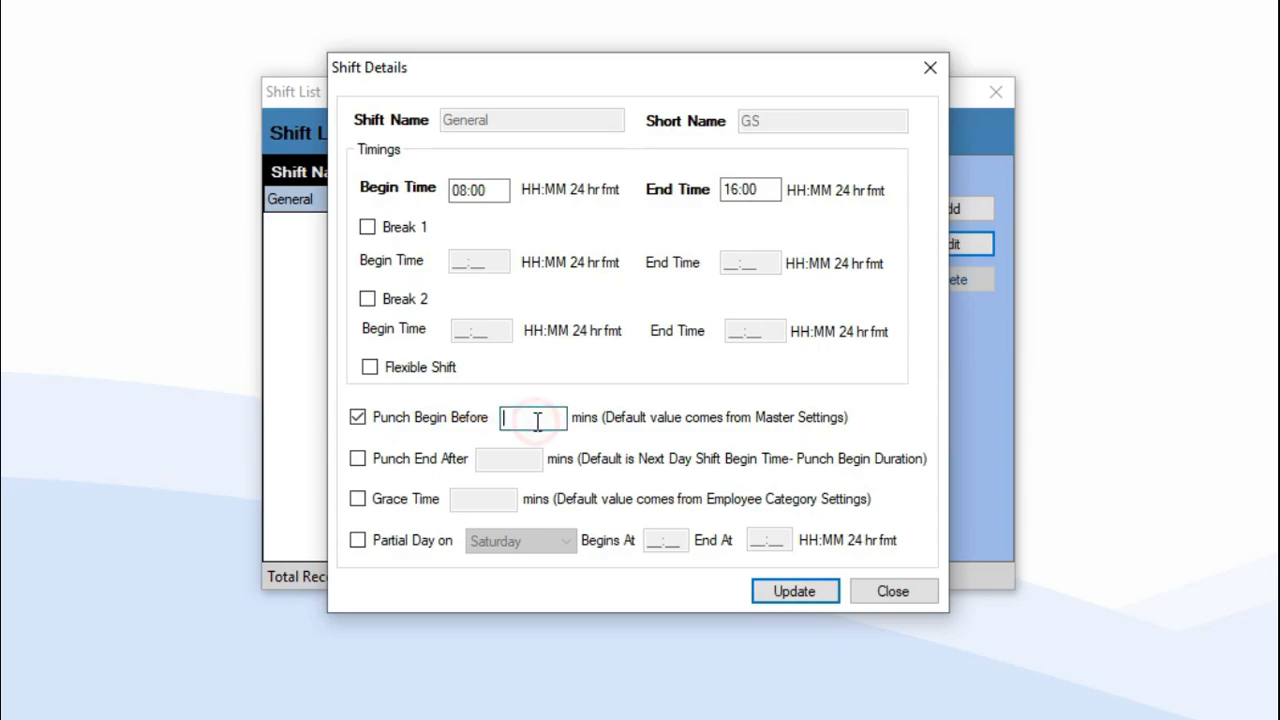
pyautogui.write('60')
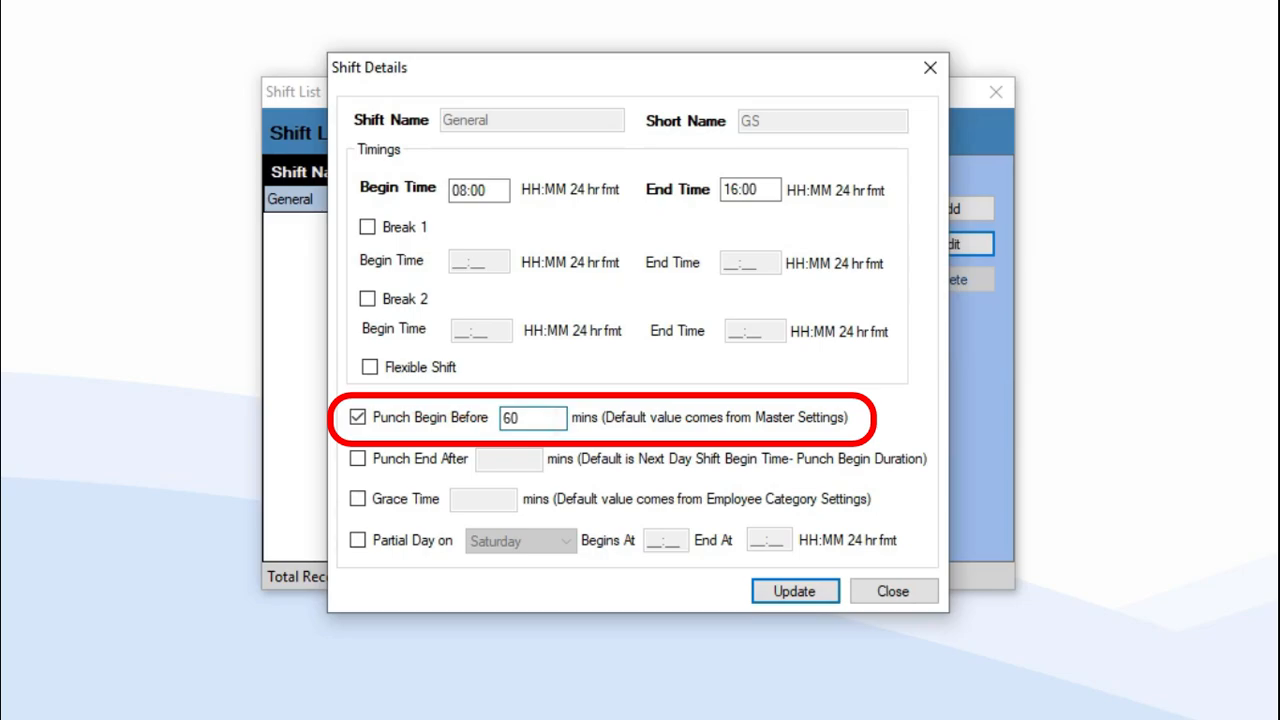
pyautogui.click(374, 466)
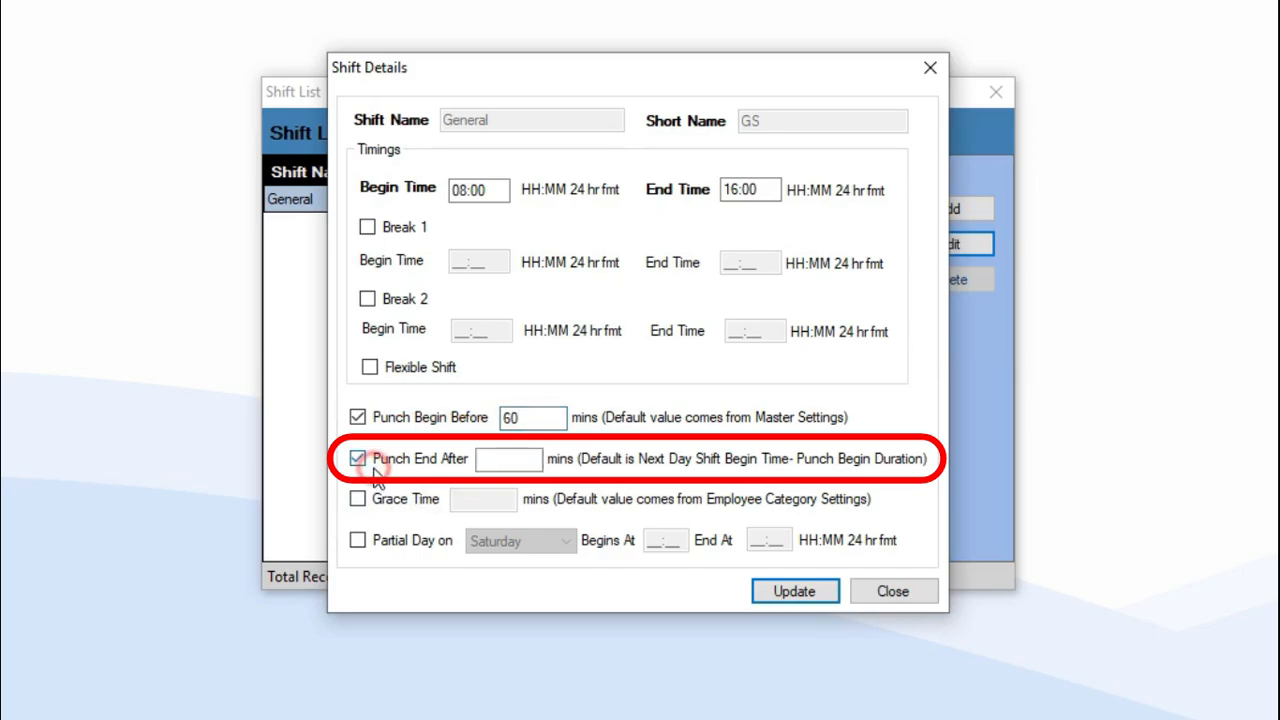
pyautogui.click(500, 458)
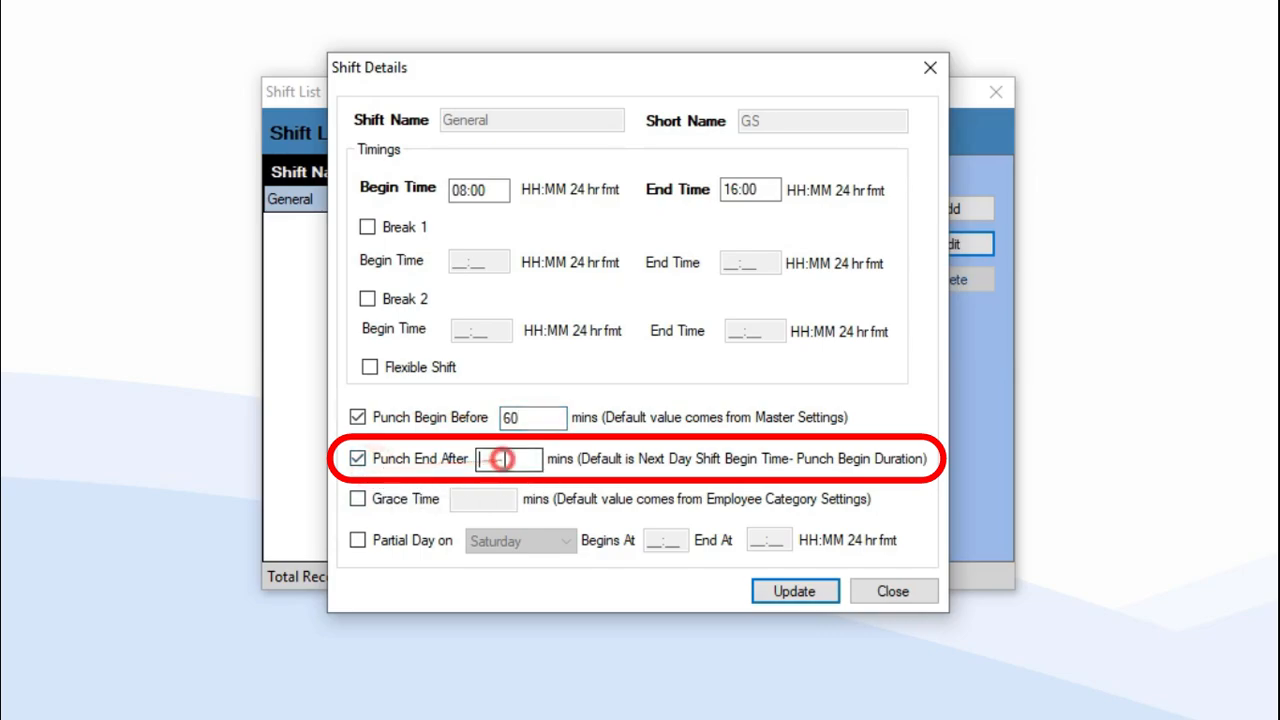
pyautogui.write('240')
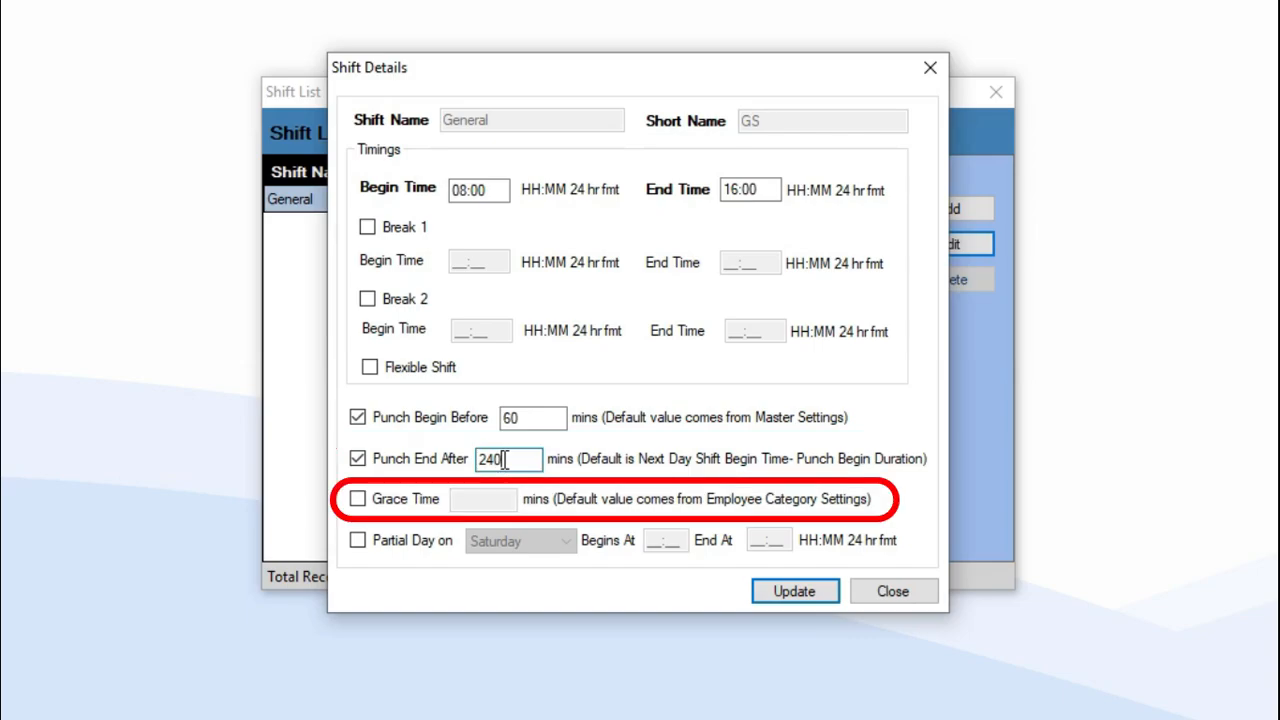
# Add a Saturday partial day from 08:00 to 14:00, leaving grace time off, and update the General shift.
pyautogui.click(358, 499)
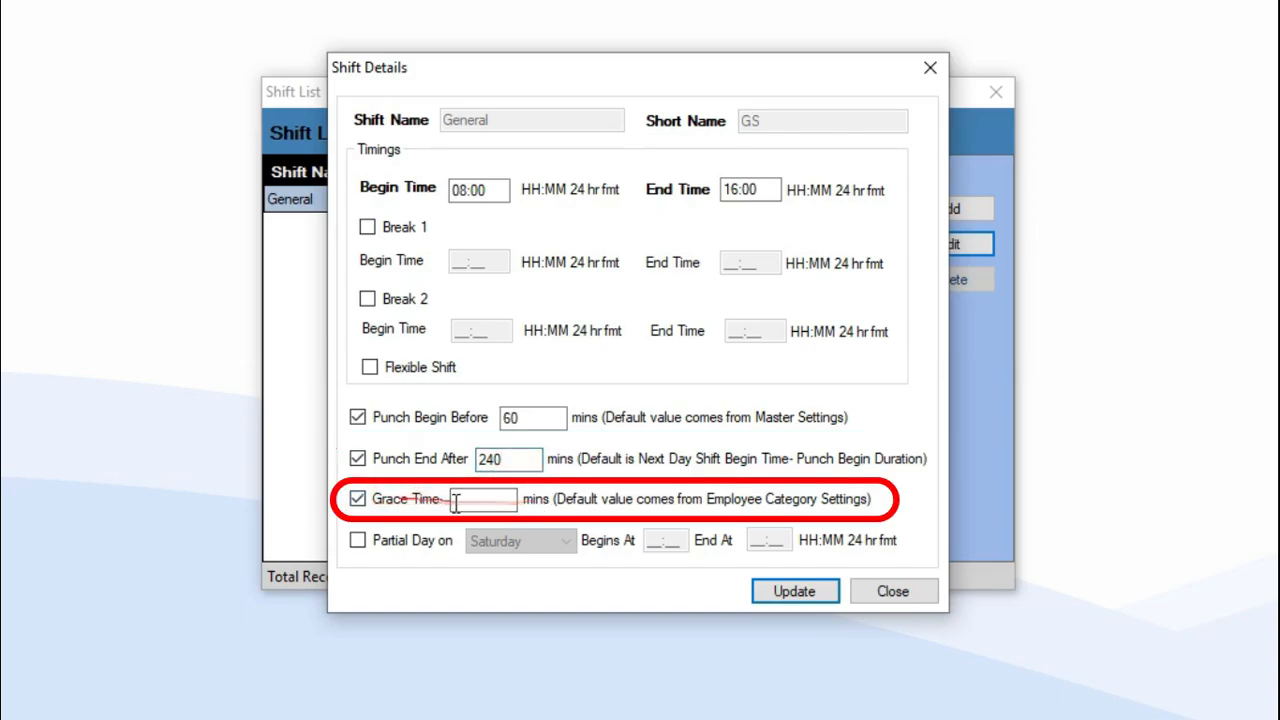
pyautogui.click(364, 502)
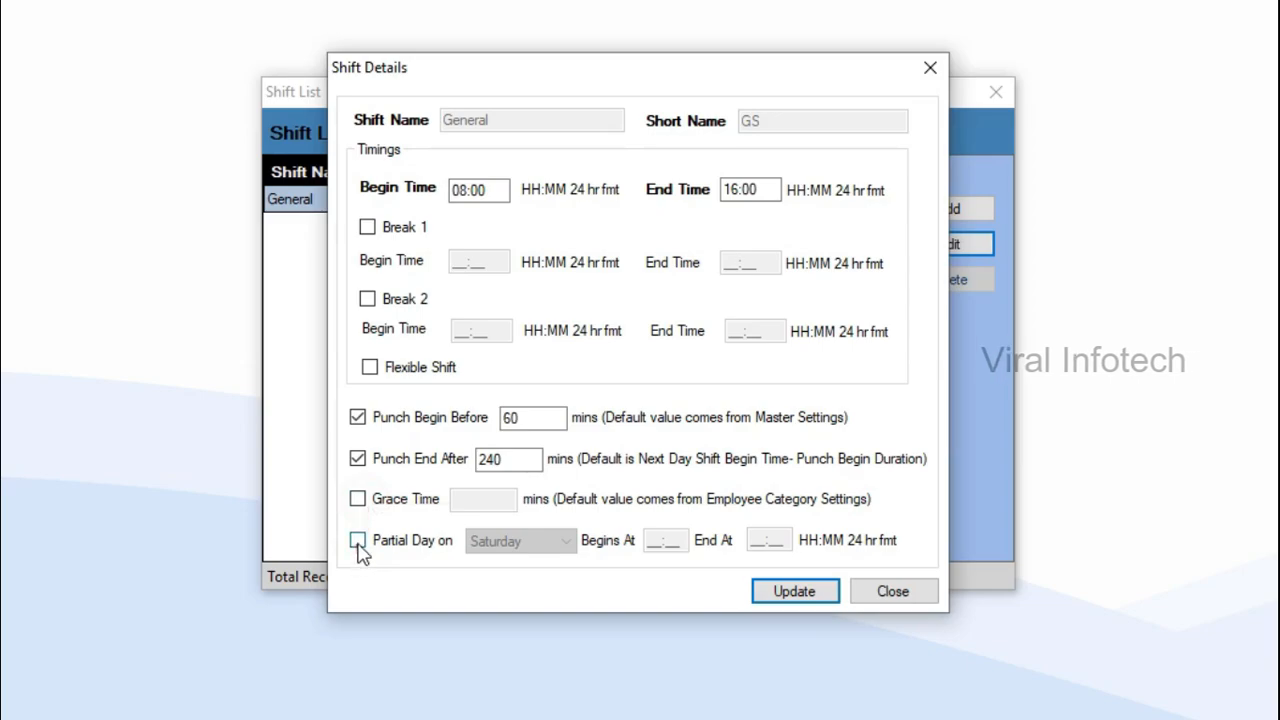
pyautogui.click(358, 541)
pyautogui.click(546, 540)
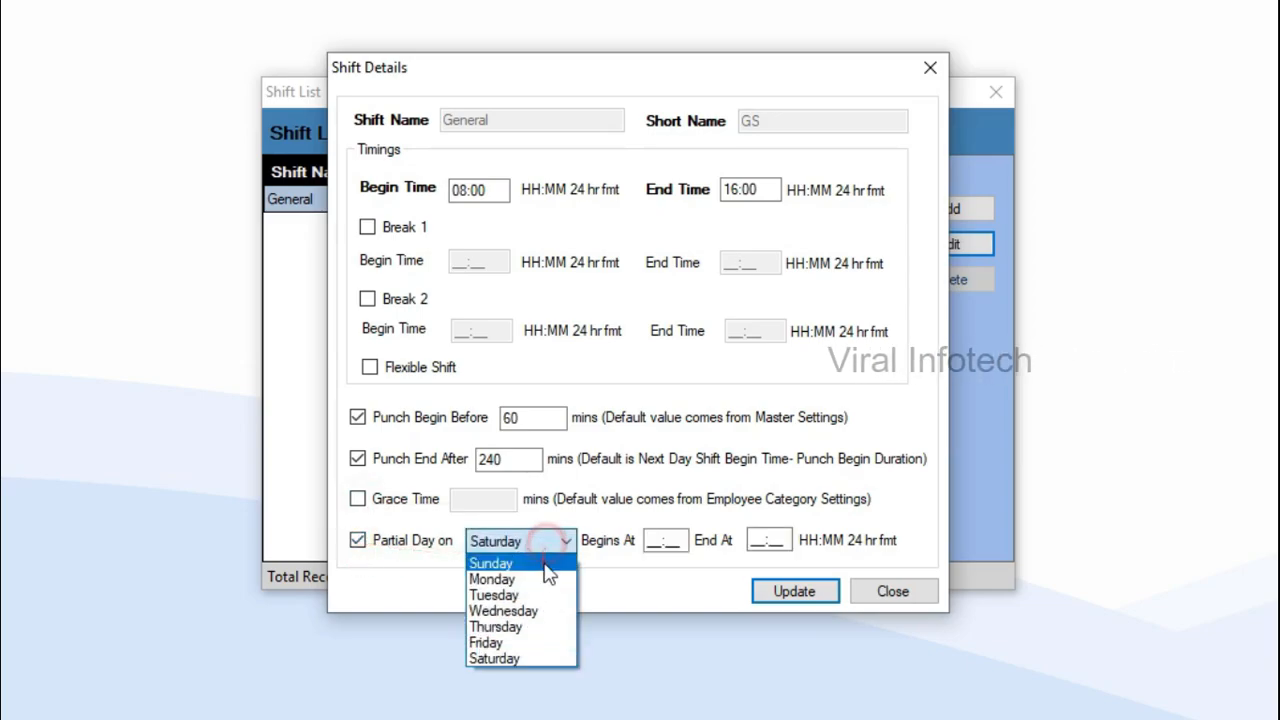
pyautogui.click(508, 658)
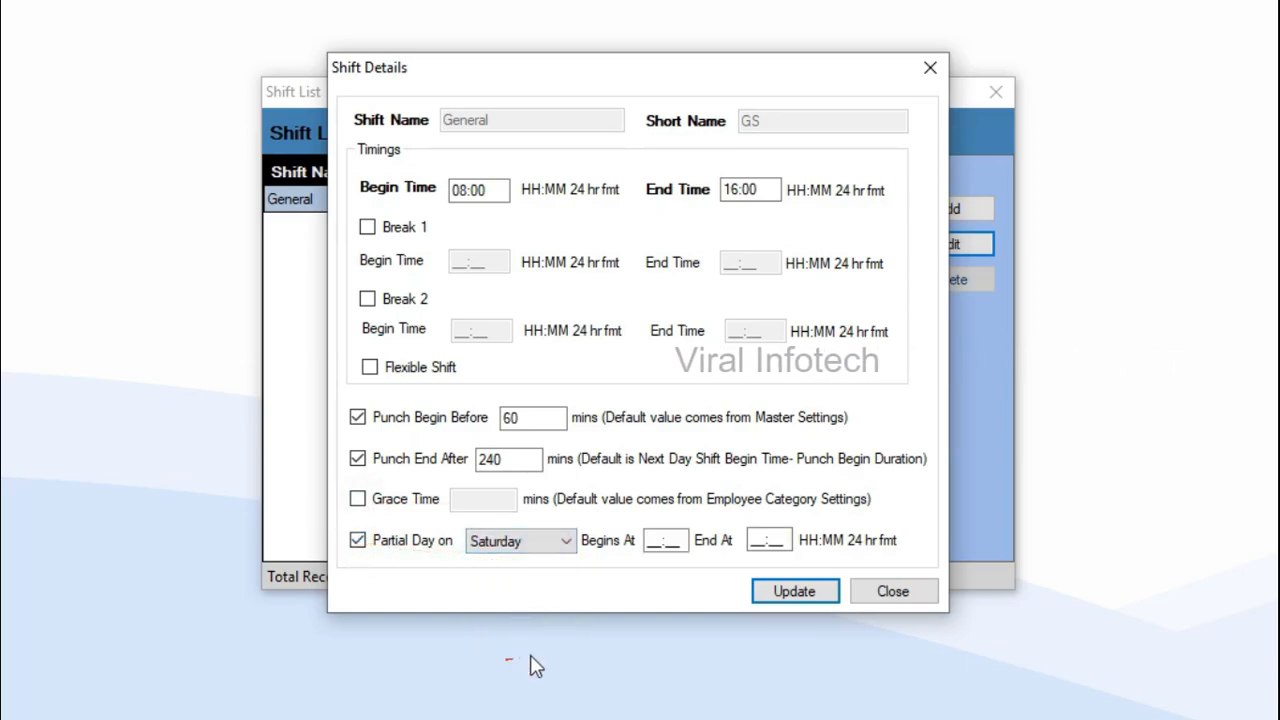
pyautogui.click(677, 540)
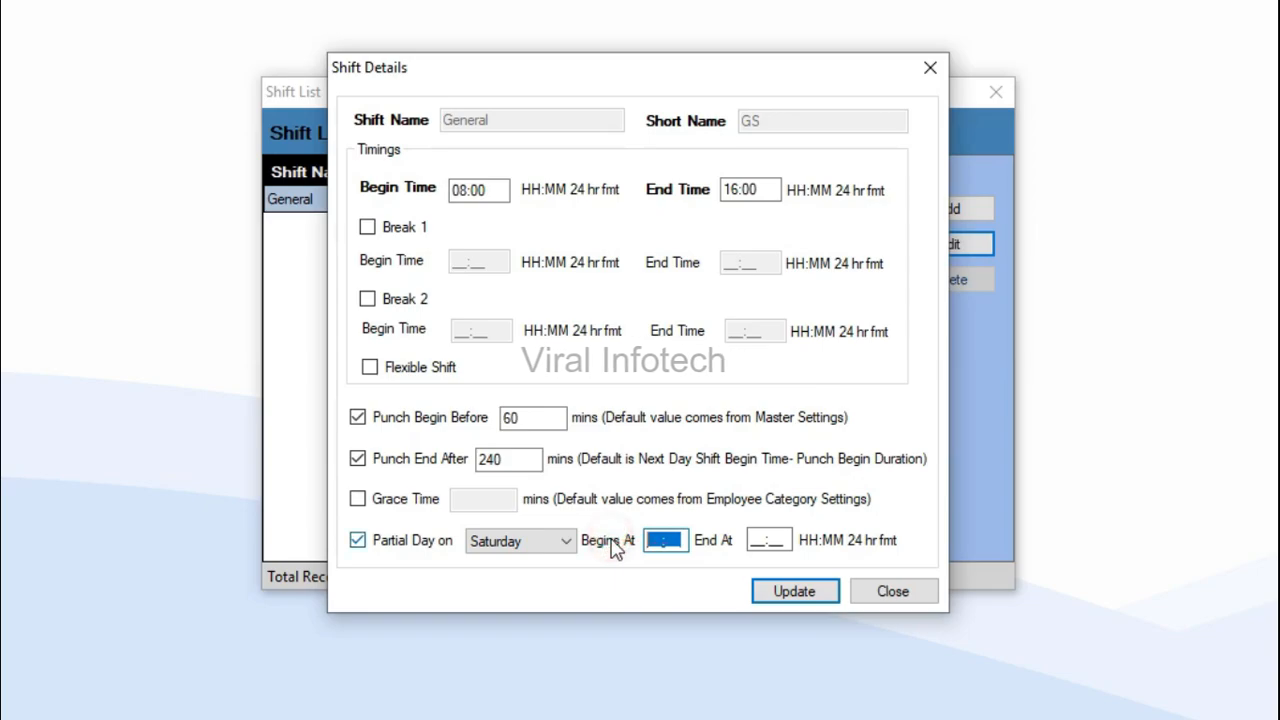
pyautogui.write('0800')
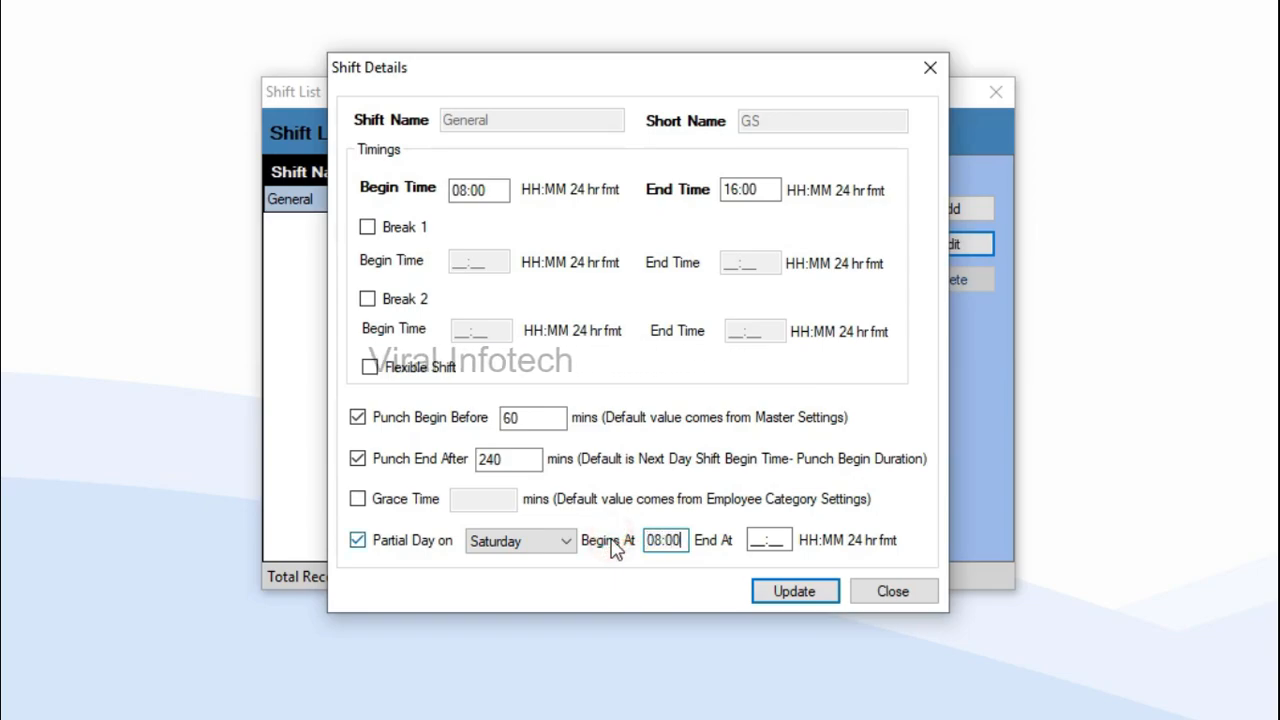
pyautogui.click(770, 540)
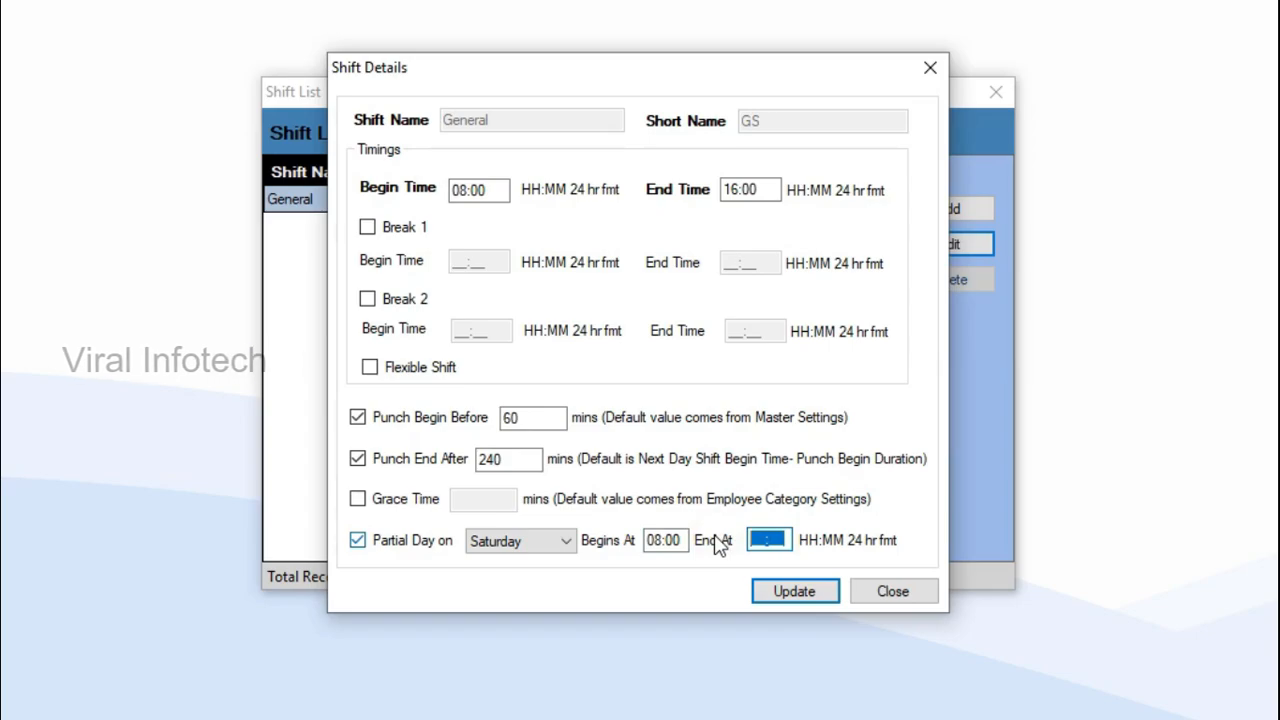
pyautogui.write('1400')
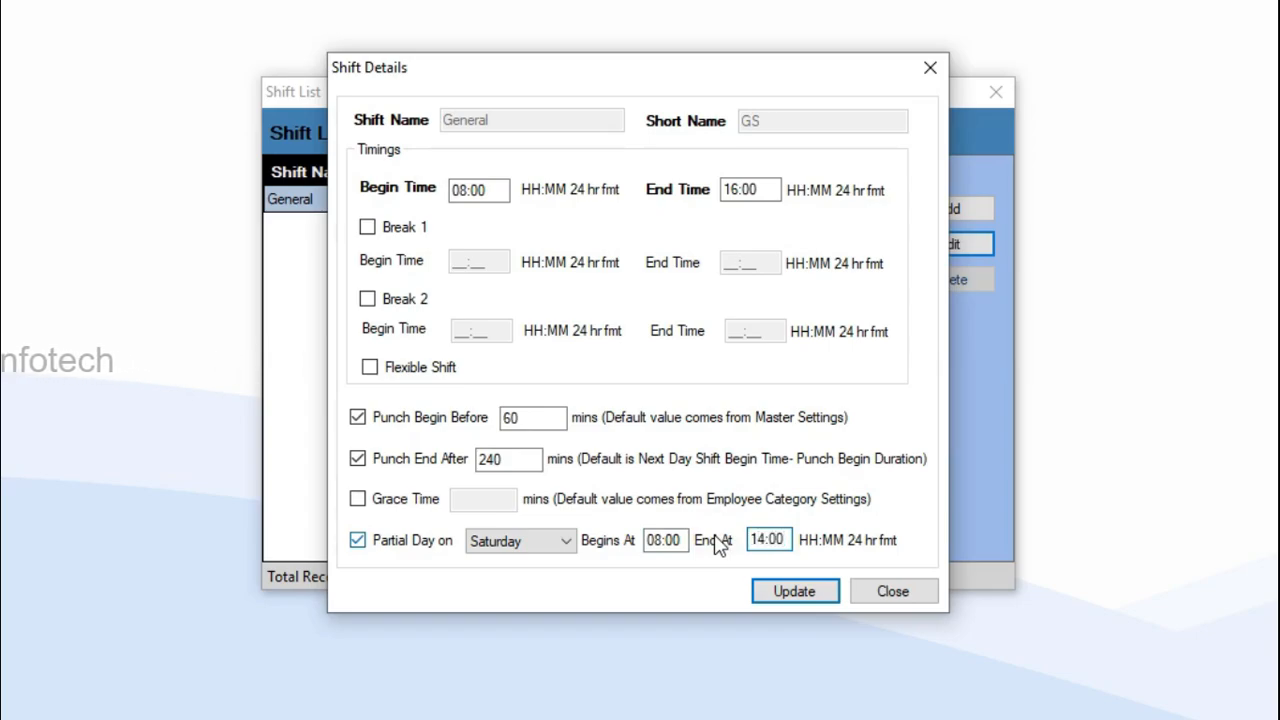
pyautogui.click(795, 591)
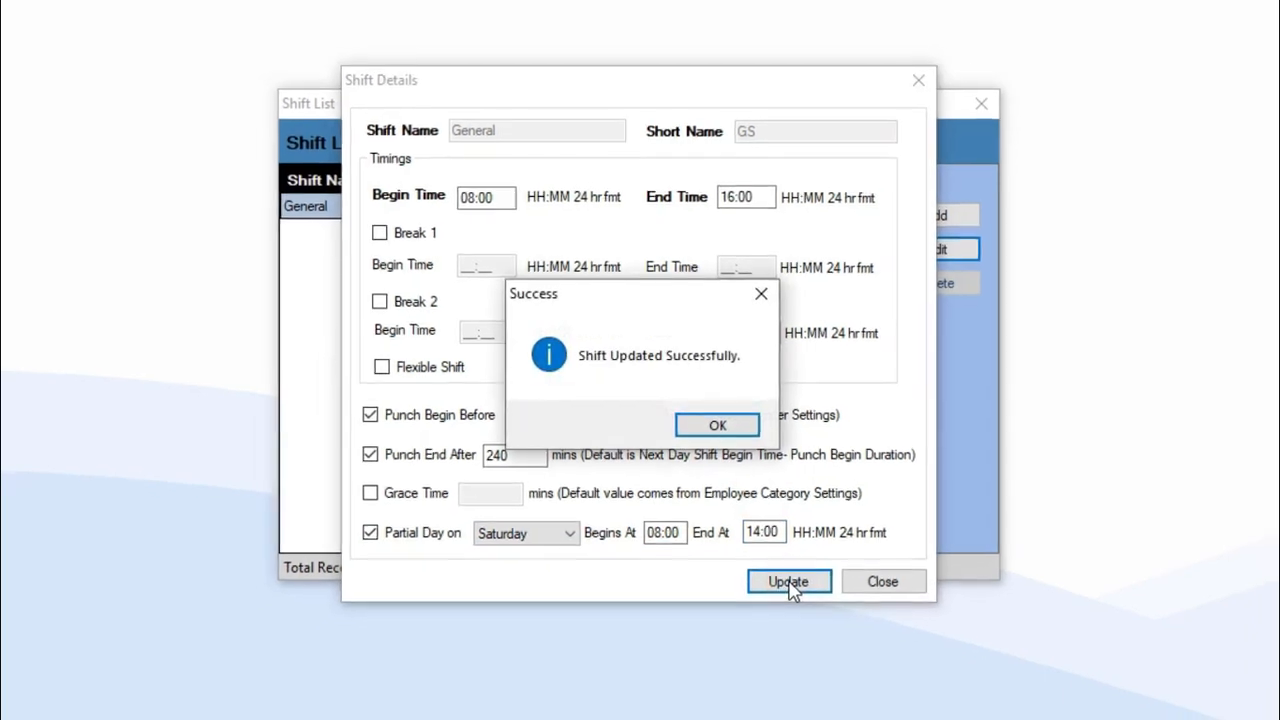
pyautogui.click(745, 430)
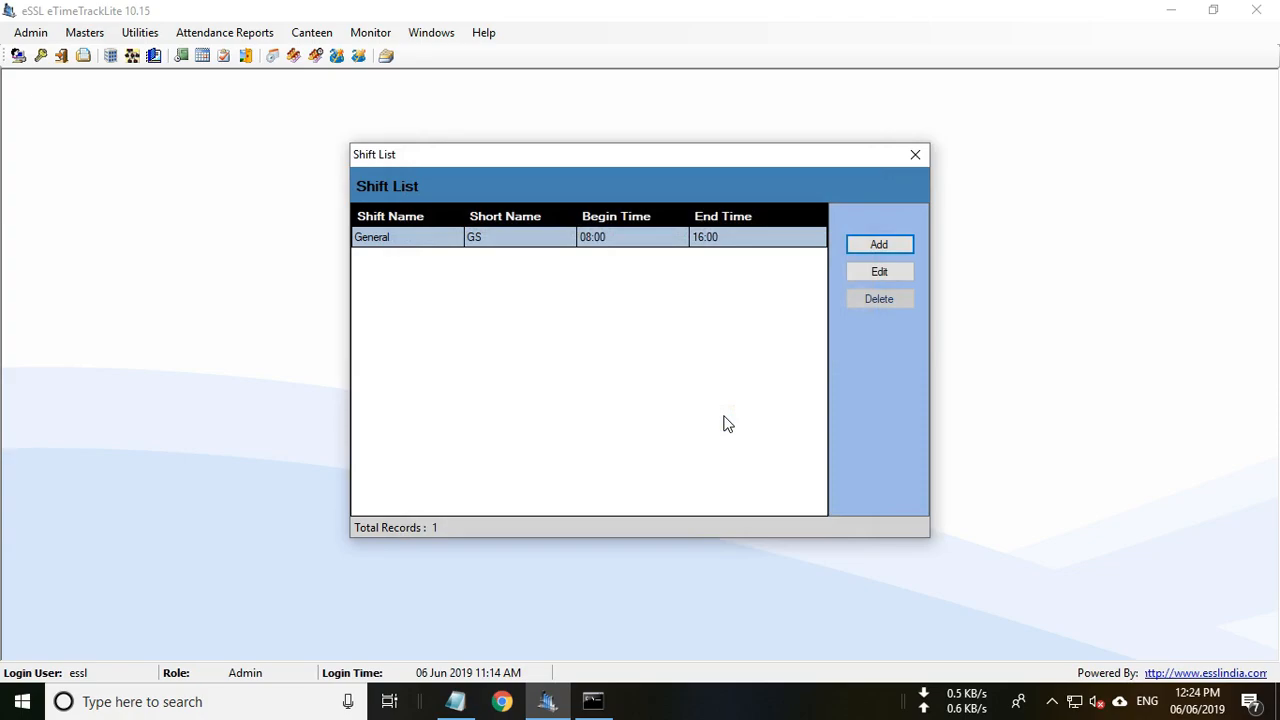
# Start a new shift named Evening Shift, short name ES, running 16:00 to 22:00.
pyautogui.click(881, 244)
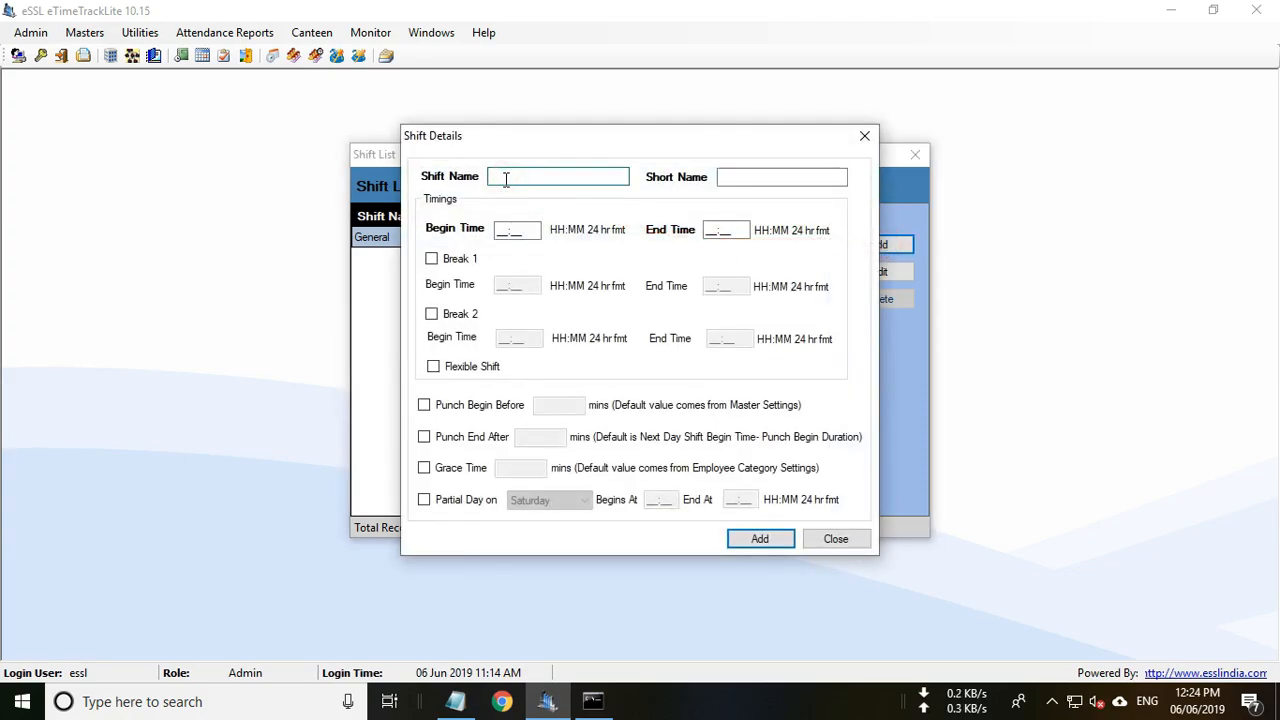
pyautogui.write('Evening Shift')
pyautogui.click(731, 177)
pyautogui.write('E')
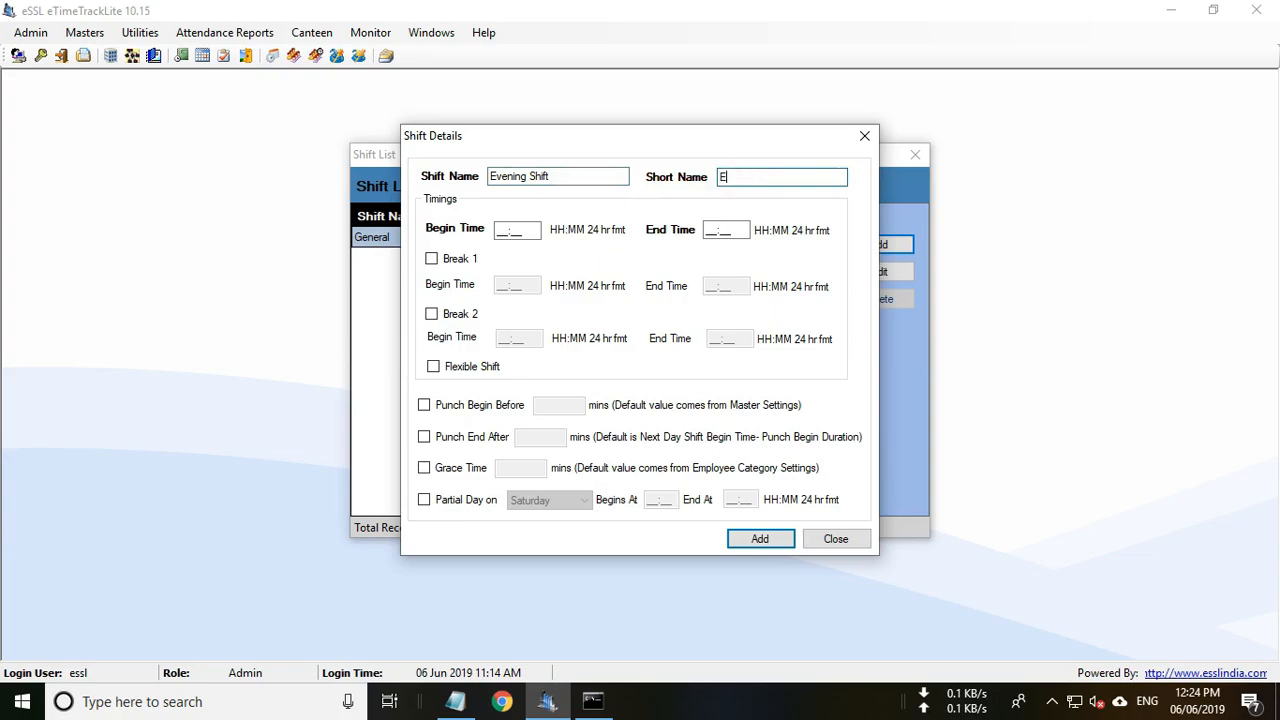
pyautogui.write('S')
pyautogui.press('Tab')
pyautogui.write('1600')
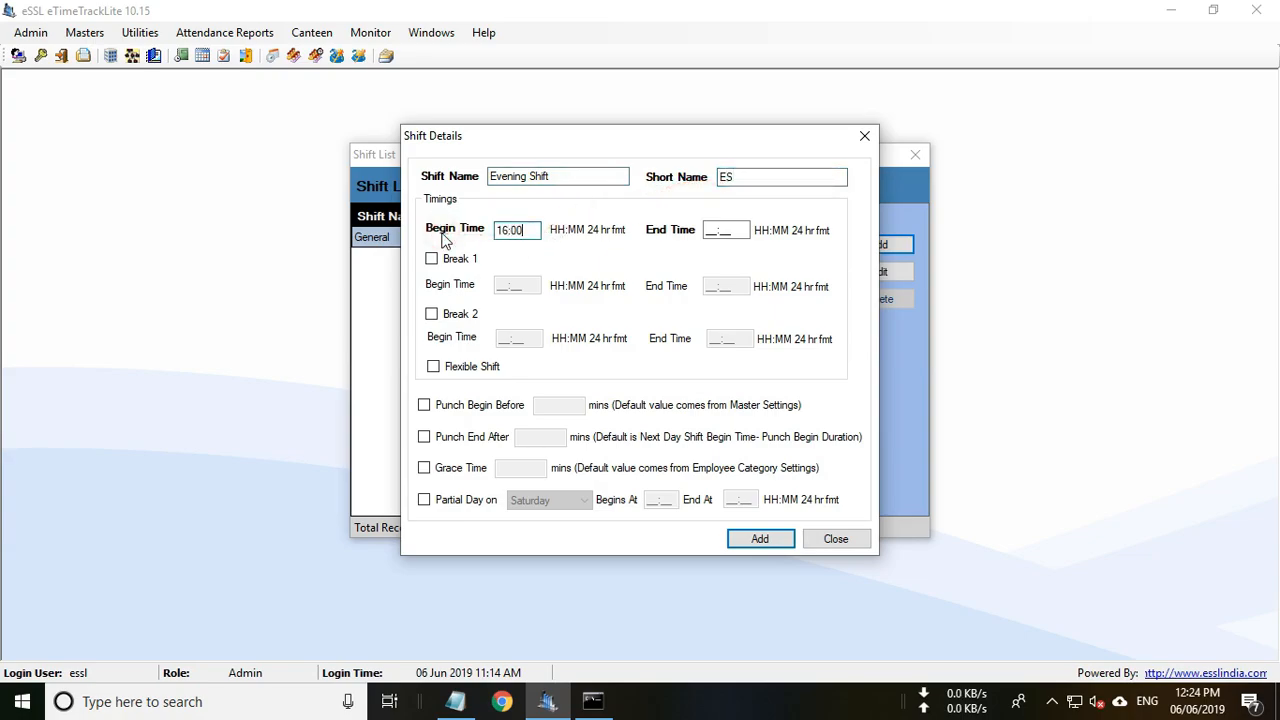
pyautogui.press('Tab')
pyautogui.write('2200')
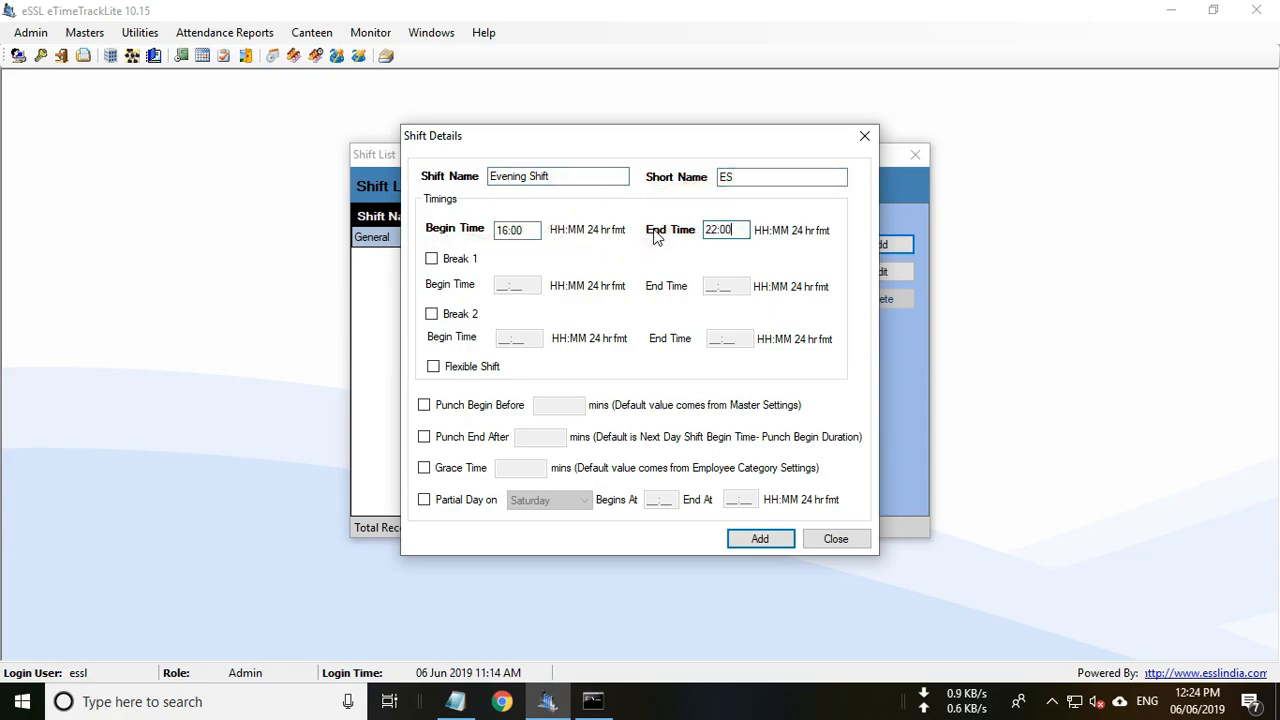
# Give Evening Shift punch windows of 60 minutes before and 240 minutes after, and add it.
pyautogui.click(424, 404)
pyautogui.click(557, 405)
pyautogui.write('60')
pyautogui.click(424, 437)
pyautogui.click(546, 438)
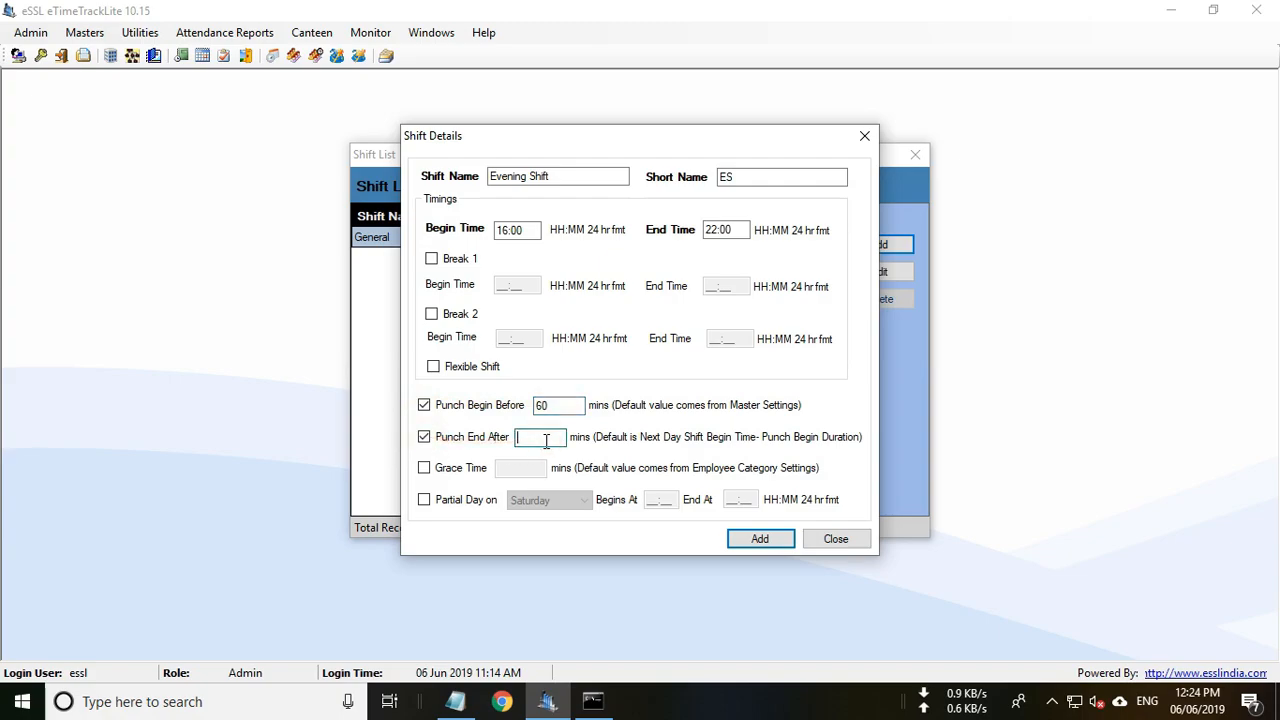
pyautogui.write('240')
pyautogui.click(760, 538)
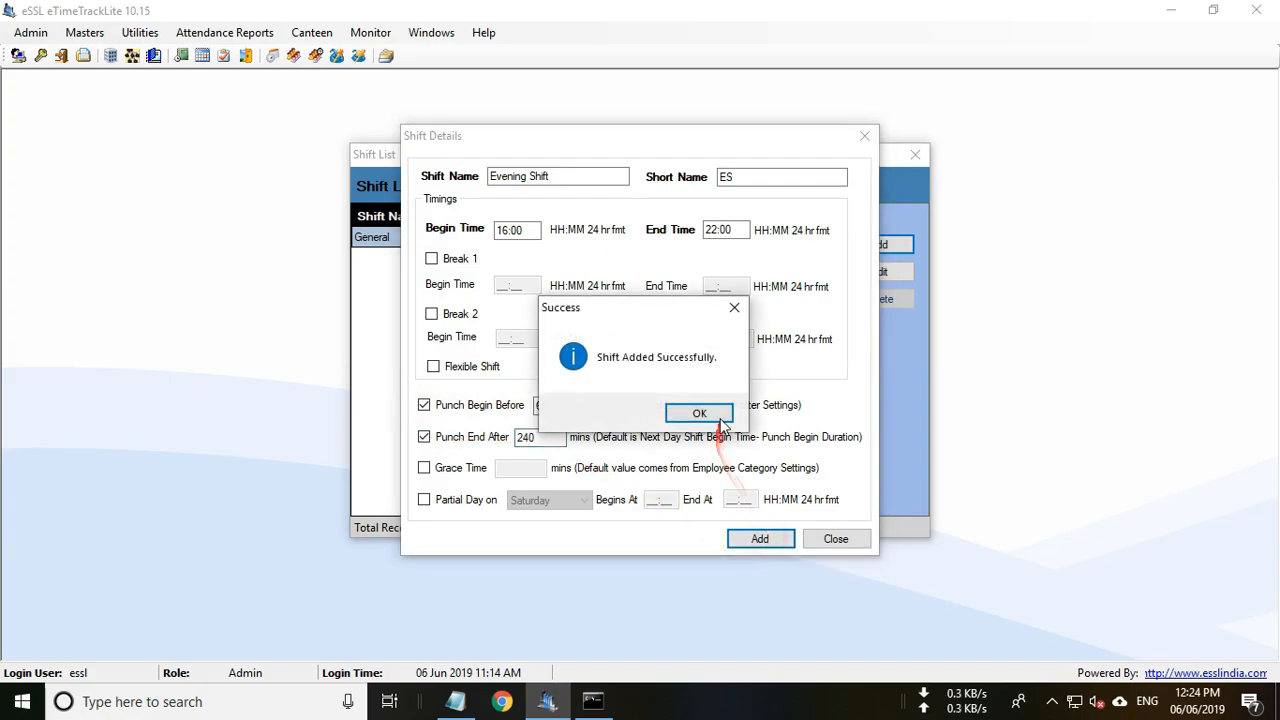
pyautogui.click(720, 417)
# Start another shift named Night Shift, short name NTS, running 22:00 to 06:00.
pyautogui.click(884, 247)
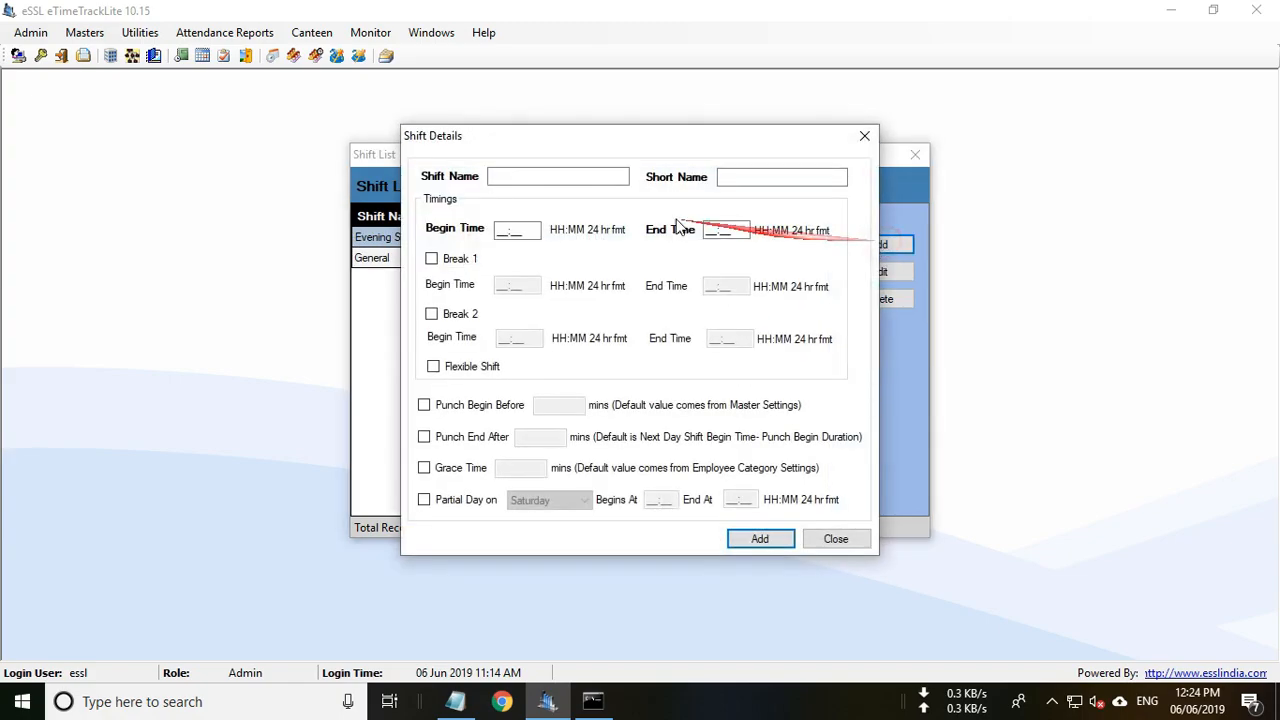
pyautogui.click(543, 177)
pyautogui.write('Night ')
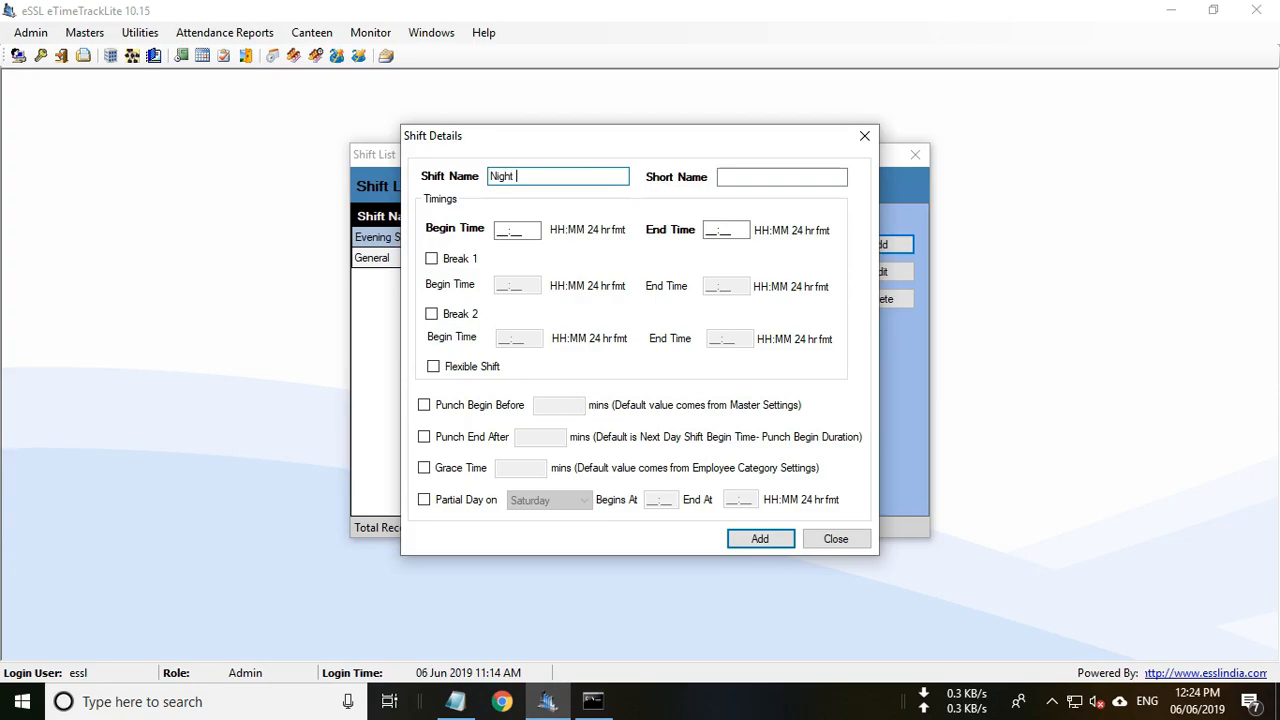
pyautogui.write('Shift')
pyautogui.click(746, 178)
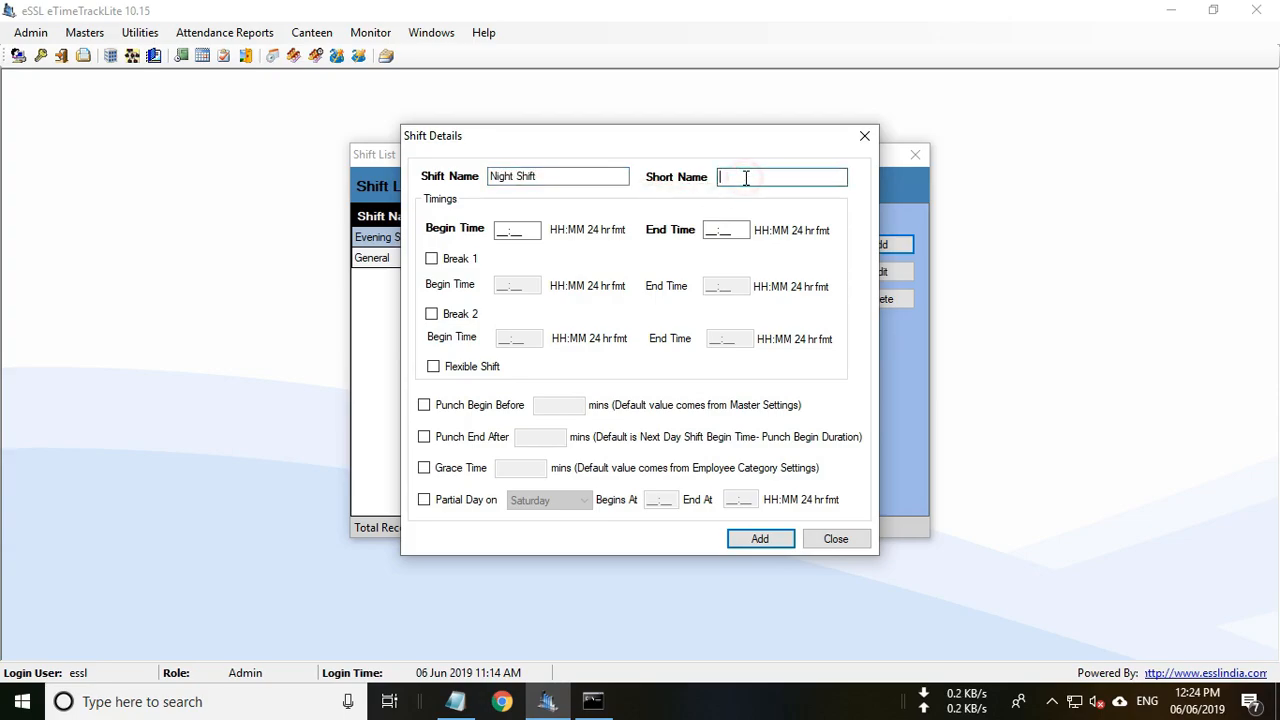
pyautogui.write('NTS')
pyautogui.click(528, 231)
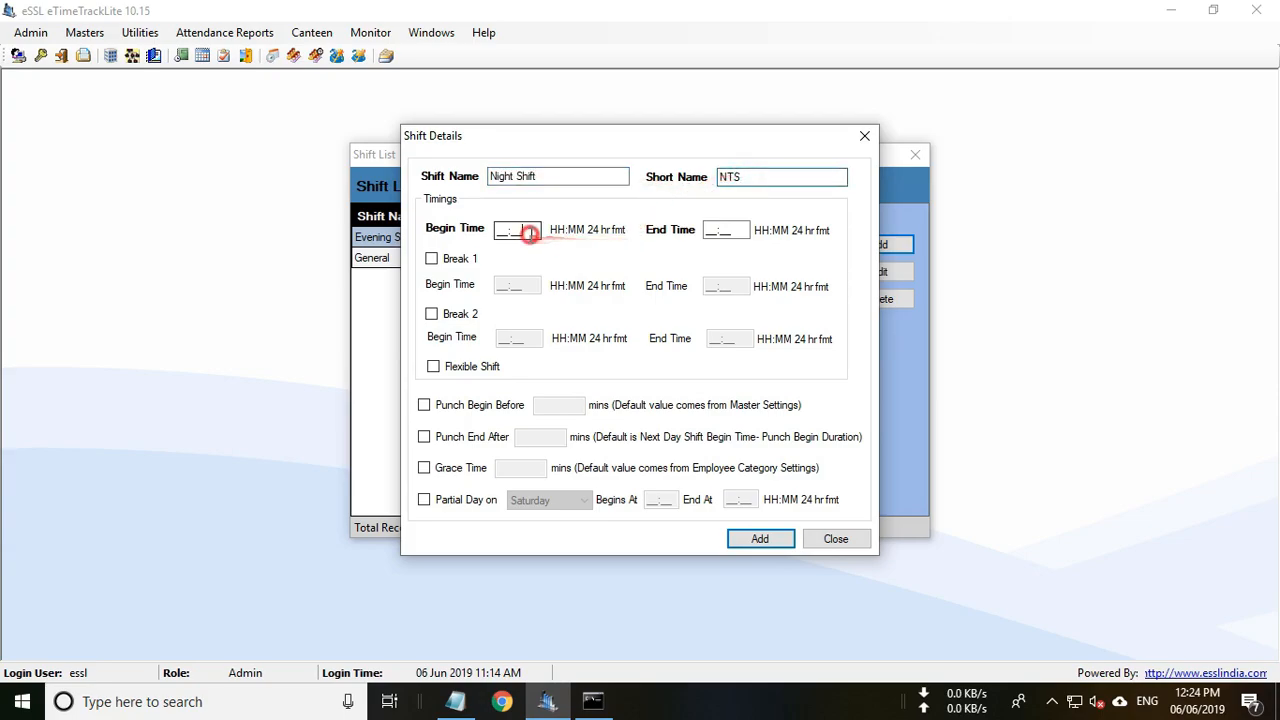
pyautogui.write('2200')
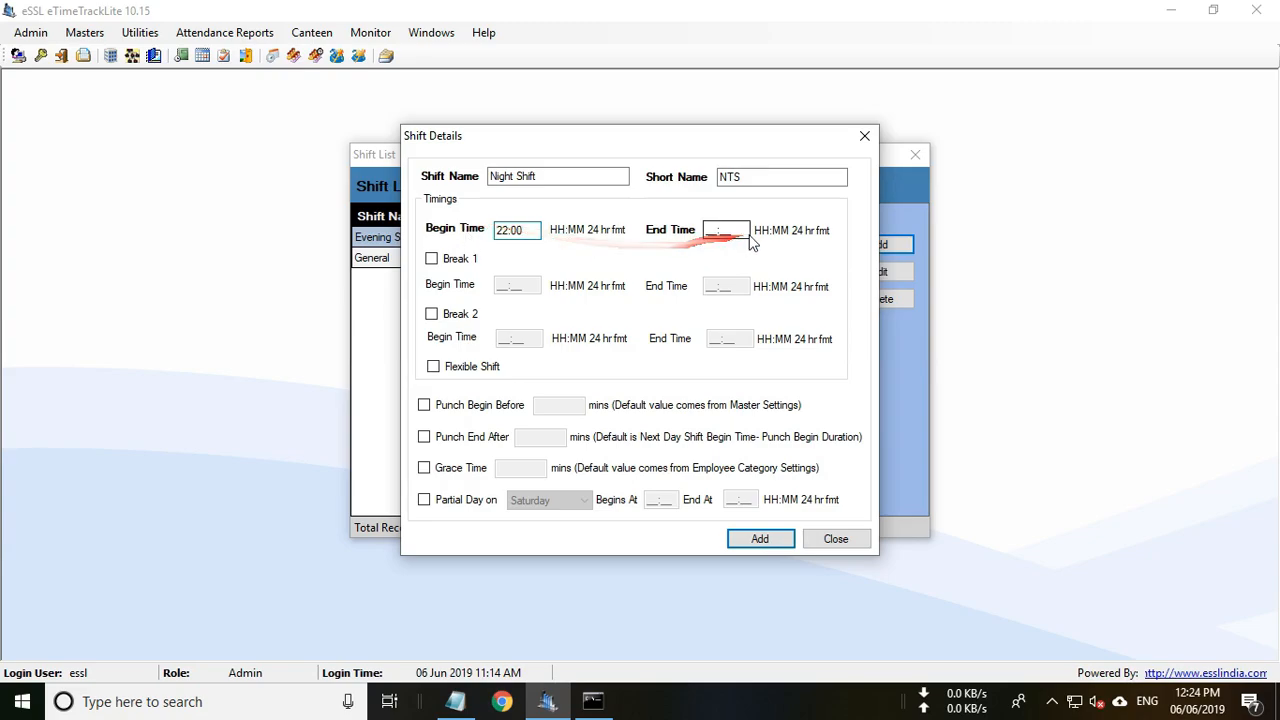
pyautogui.press('Tab')
pyautogui.write('0600')
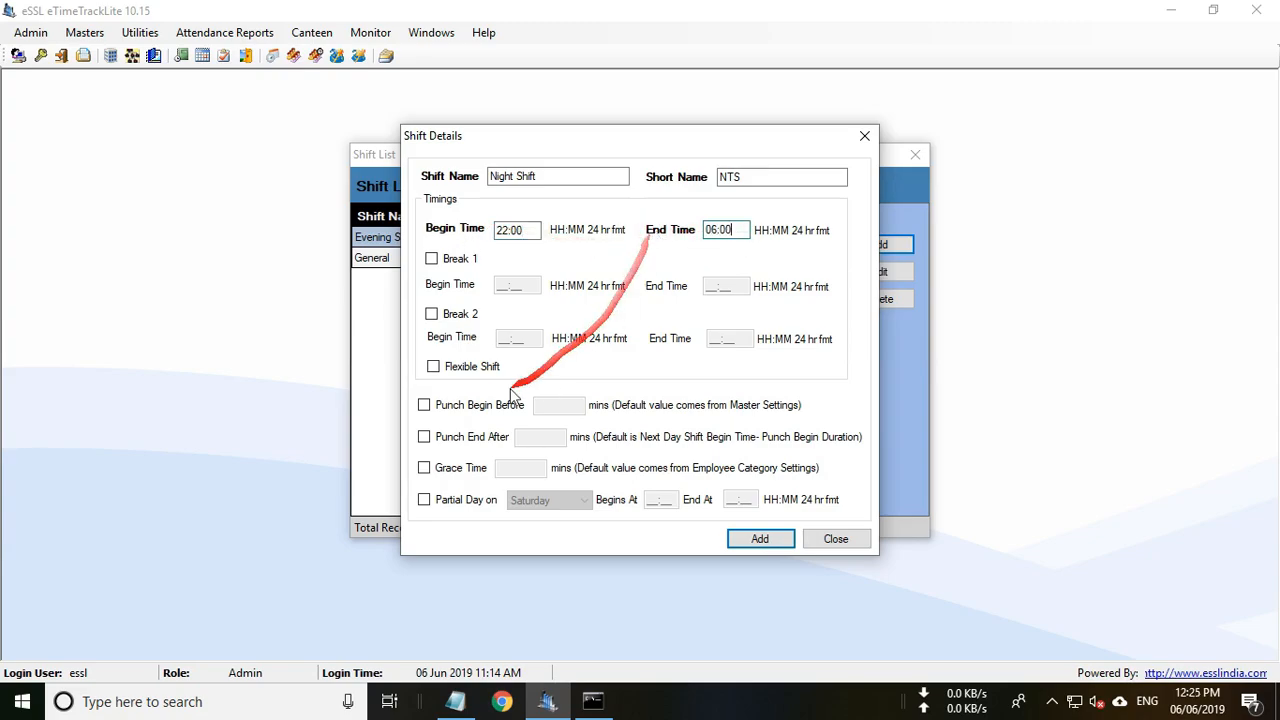
# Give Night Shift punch windows of 60 minutes before and 240 minutes after, and add it.
pyautogui.click(424, 404)
pyautogui.click(557, 406)
pyautogui.write('60')
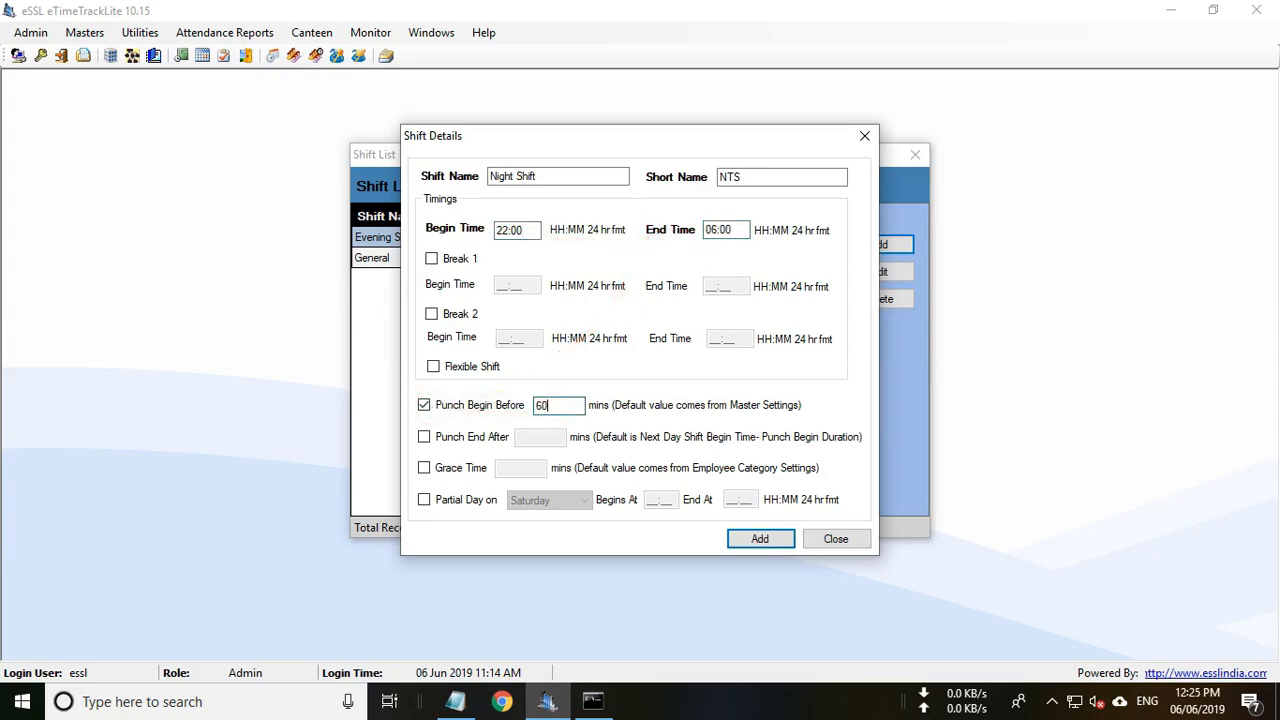
pyautogui.click(424, 437)
pyautogui.click(540, 437)
pyautogui.write('240')
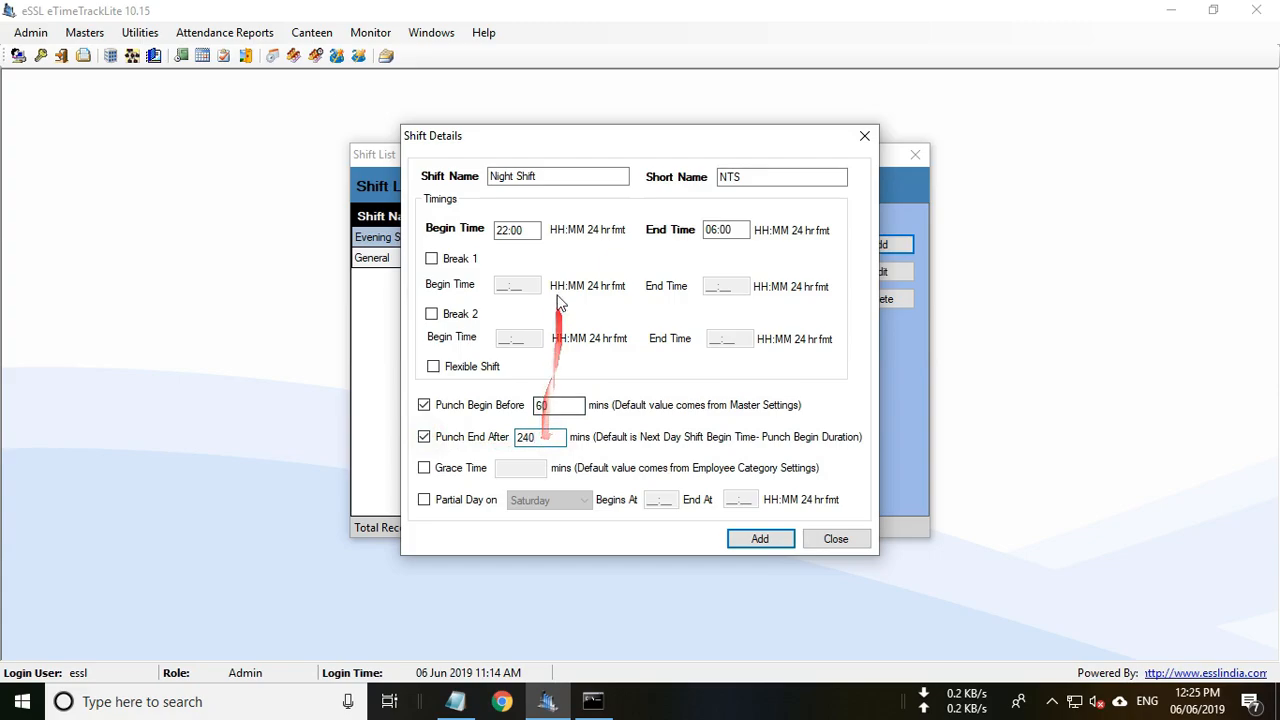
pyautogui.click(522, 229)
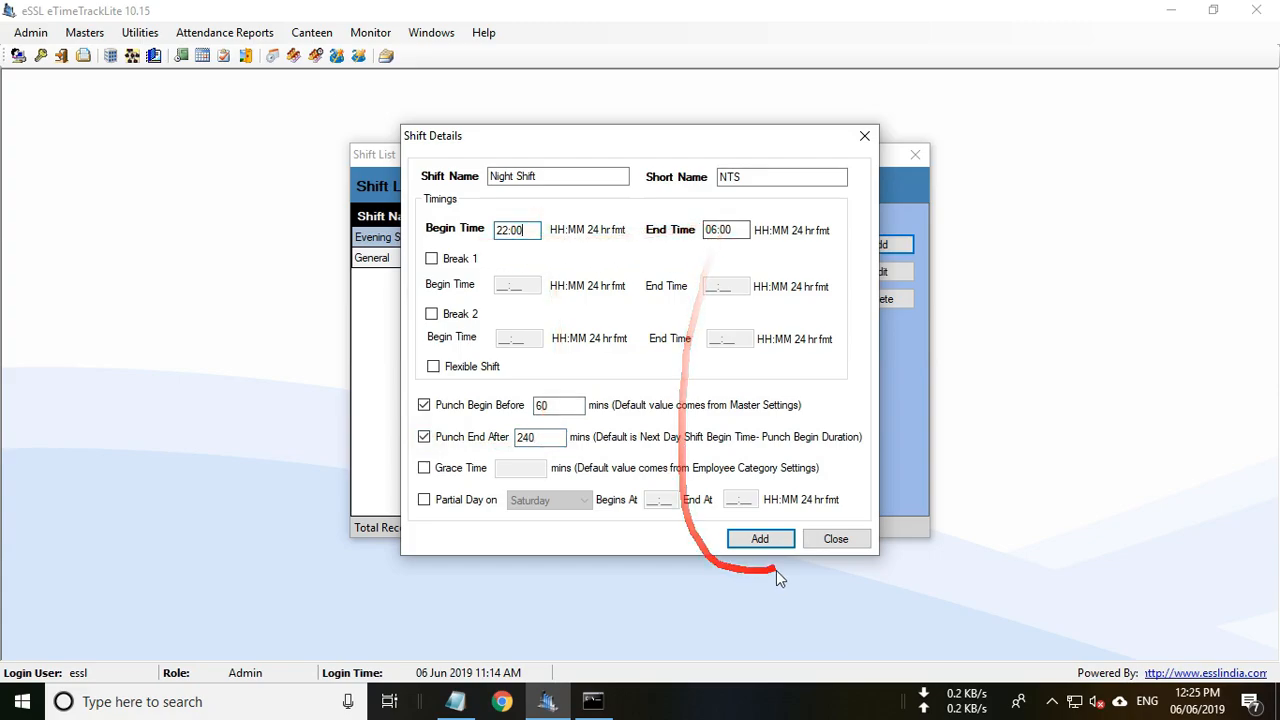
pyautogui.click(760, 538)
pyautogui.click(714, 419)
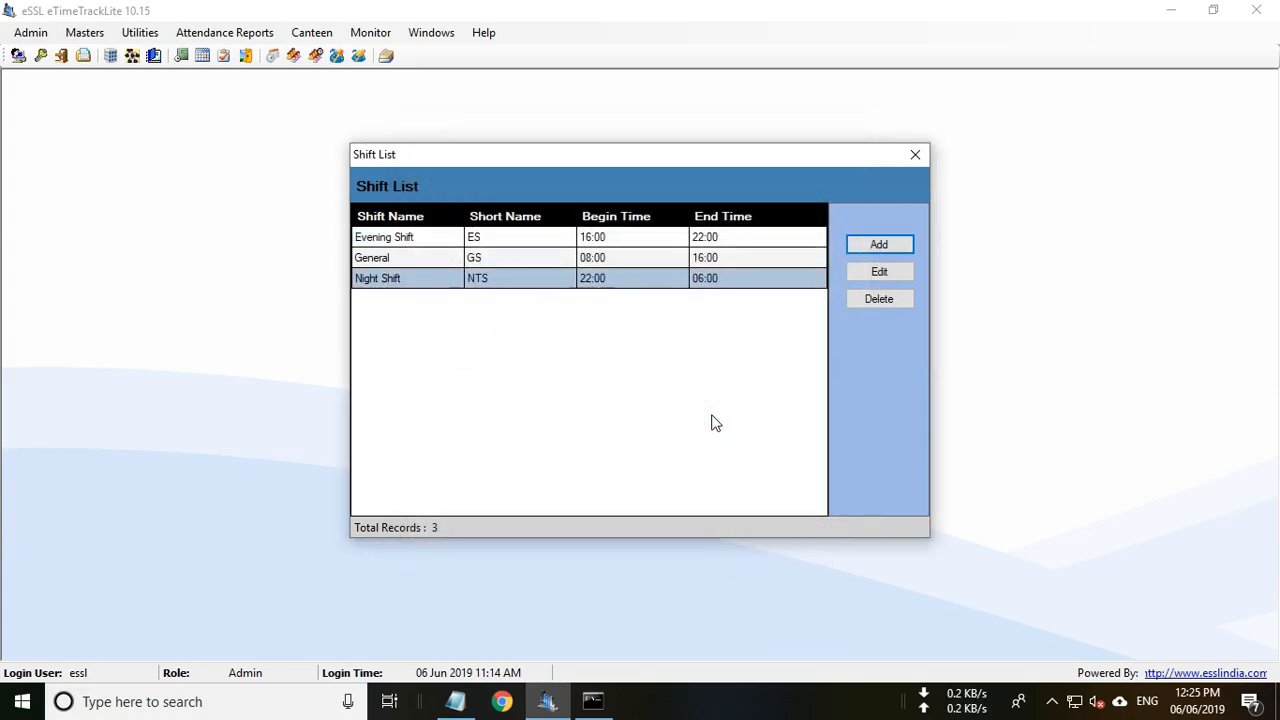
# Sort the shift list by begin time, then close the Shift List.
pyautogui.click(616, 216)
pyautogui.click(616, 216)
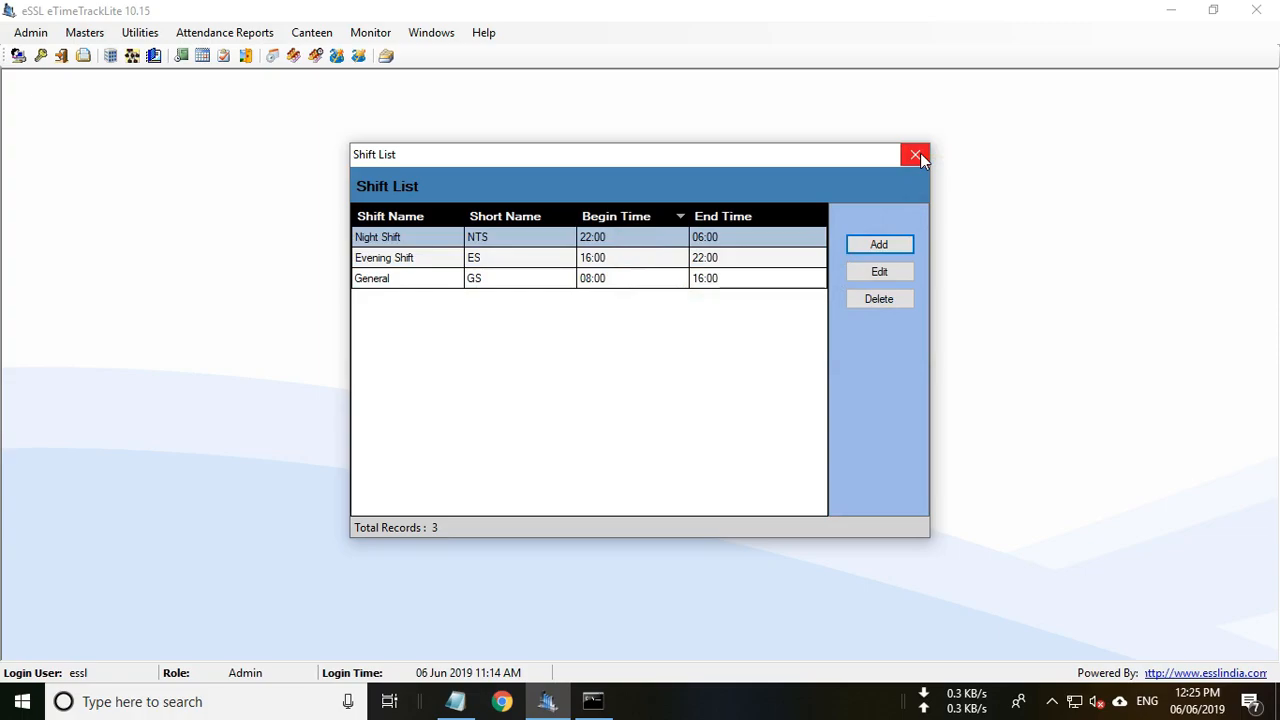
pyautogui.click(916, 155)
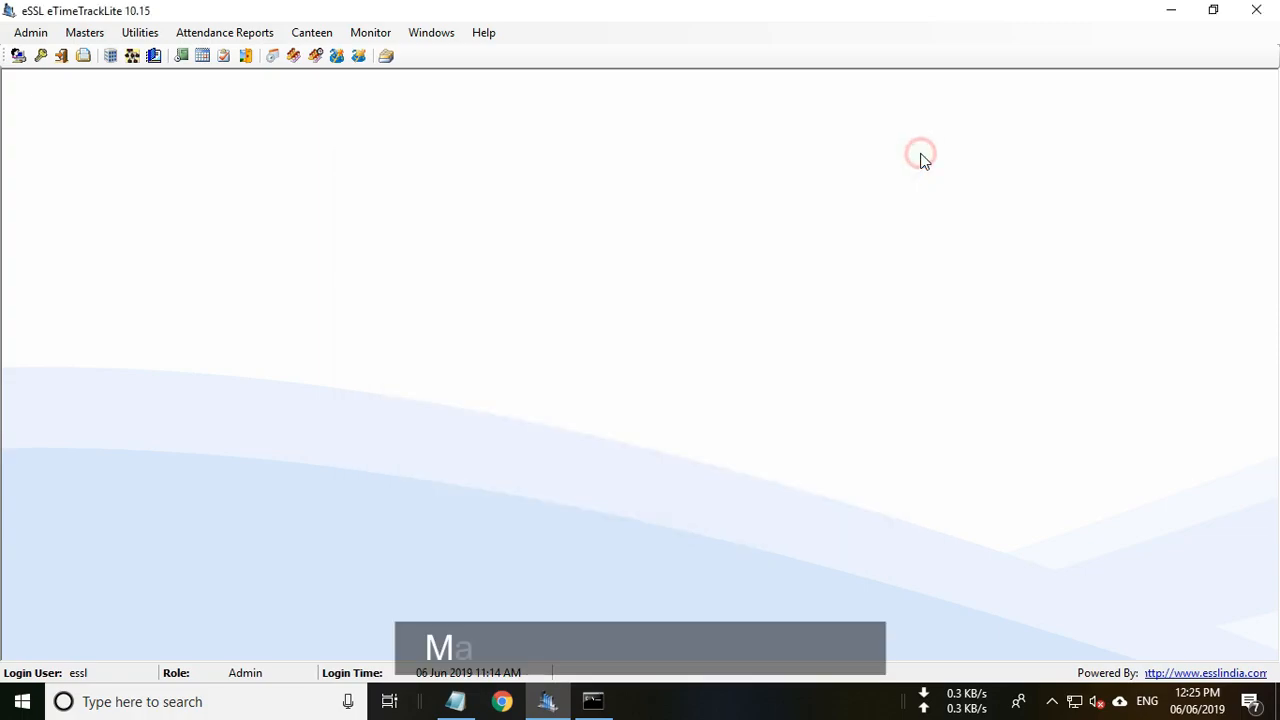
# In Master Settings, set 'When no shift assigned Consider' to Auto Shift and save.
pyautogui.click(85, 33)
pyautogui.click(105, 74)
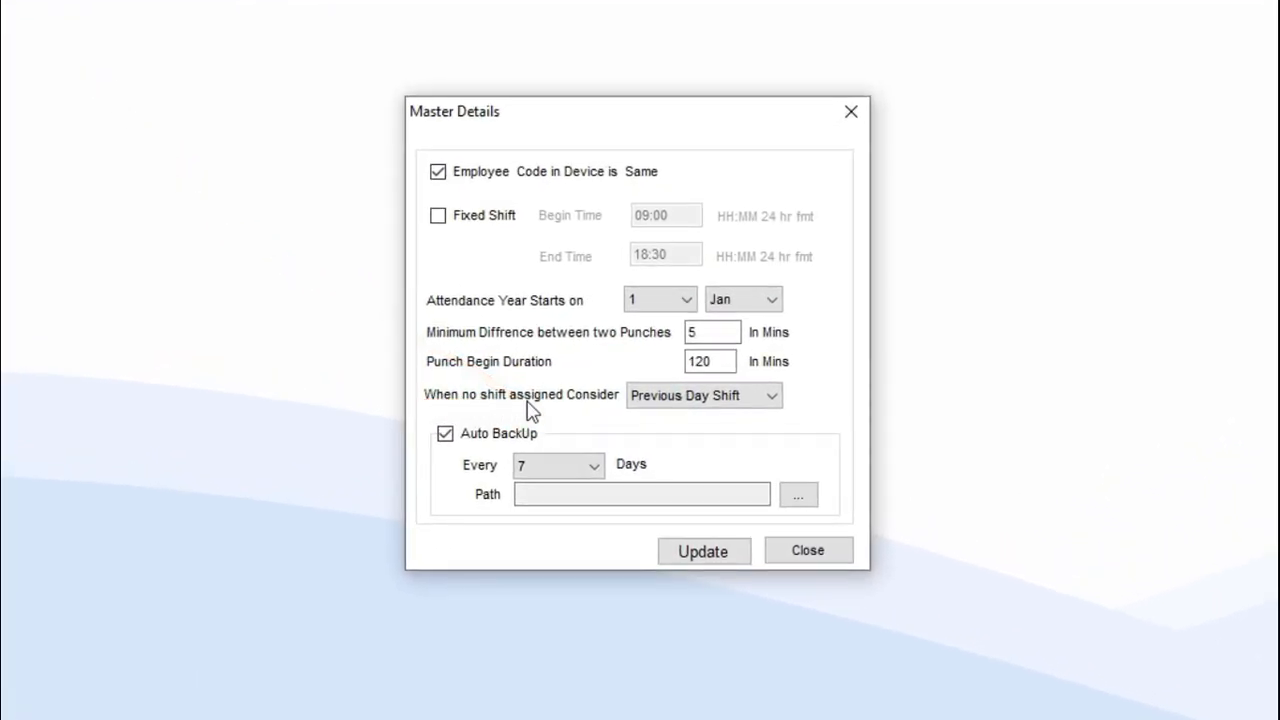
pyautogui.click(720, 397)
pyautogui.click(680, 439)
pyautogui.click(703, 552)
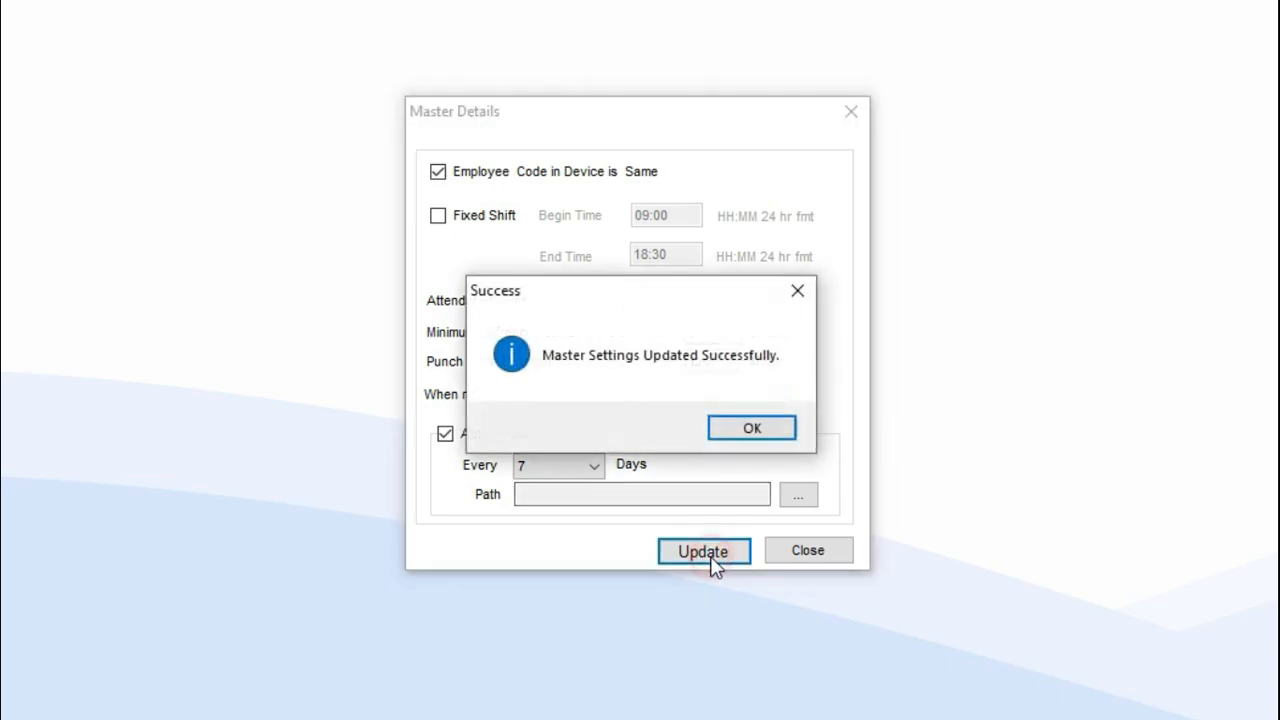
pyautogui.click(746, 430)
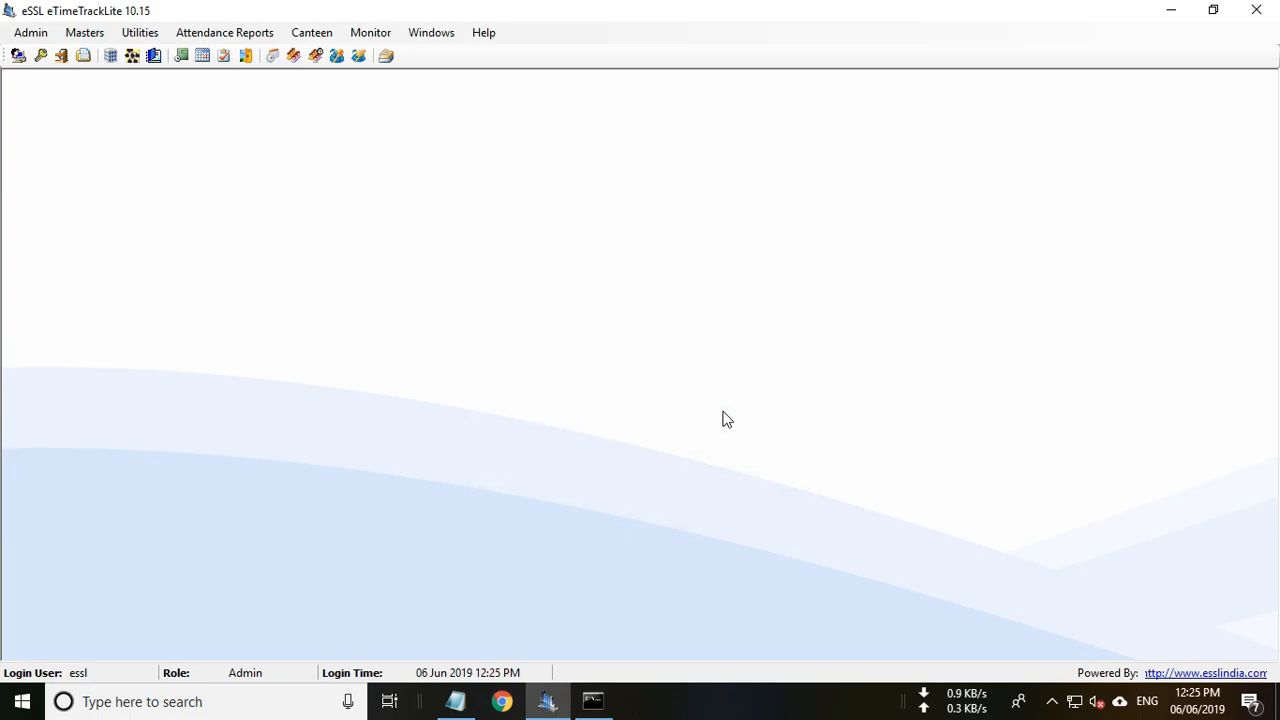
# Open Employee Shifts from the Masters menu to reach the Employee Shift Details window.
pyautogui.click(96, 42)
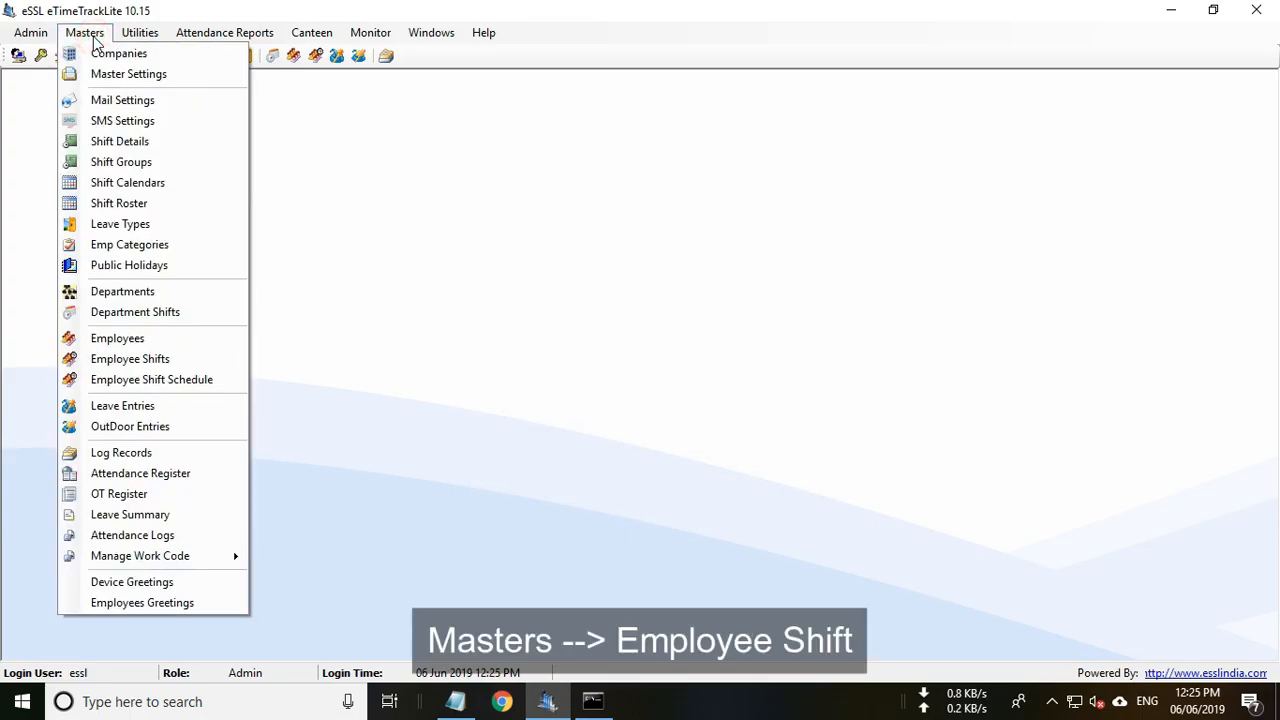
pyautogui.click(147, 366)
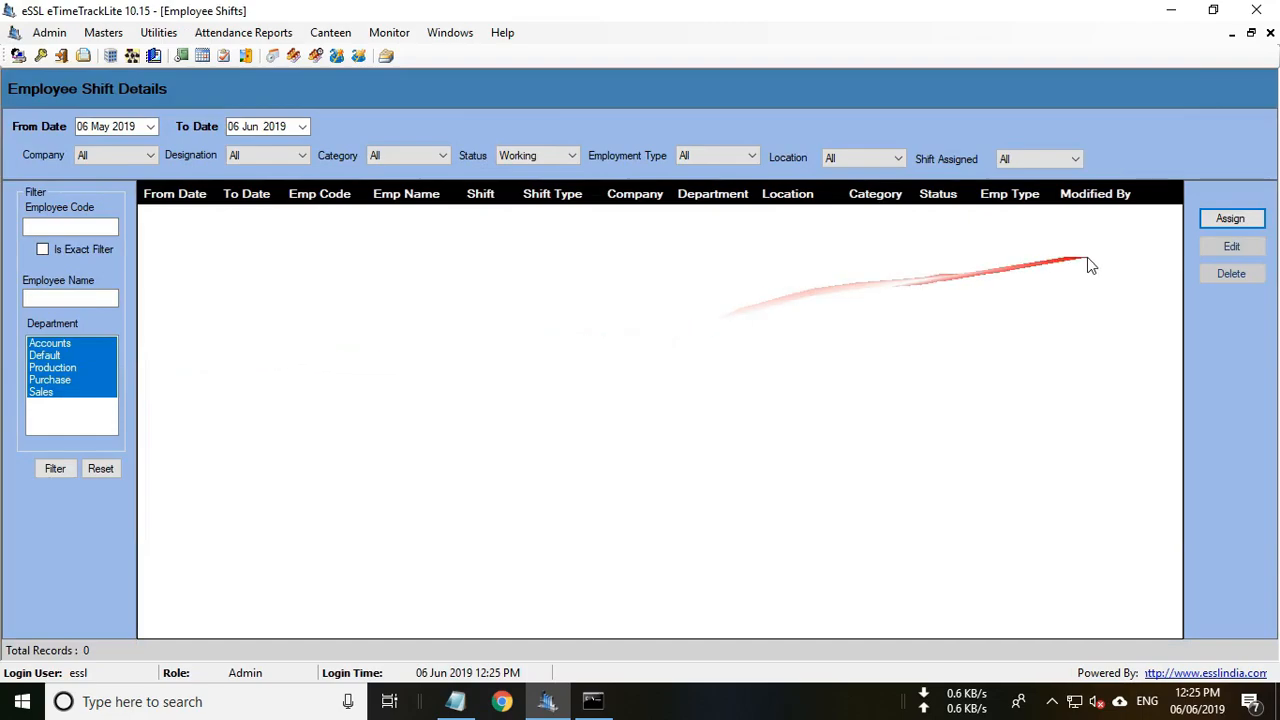
# Select employee 2 (Purchase department) and set the period 01 Jun 2019 to 30 Jun 2019.
pyautogui.click(1228, 220)
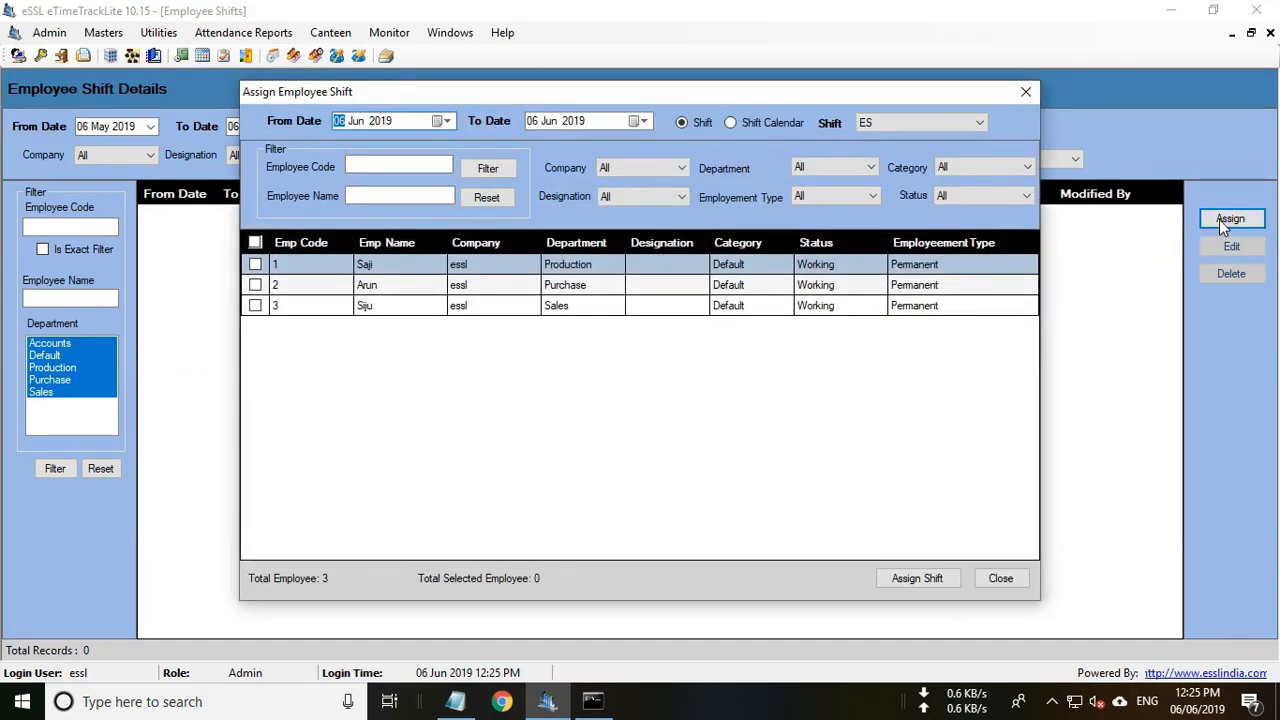
pyautogui.click(255, 286)
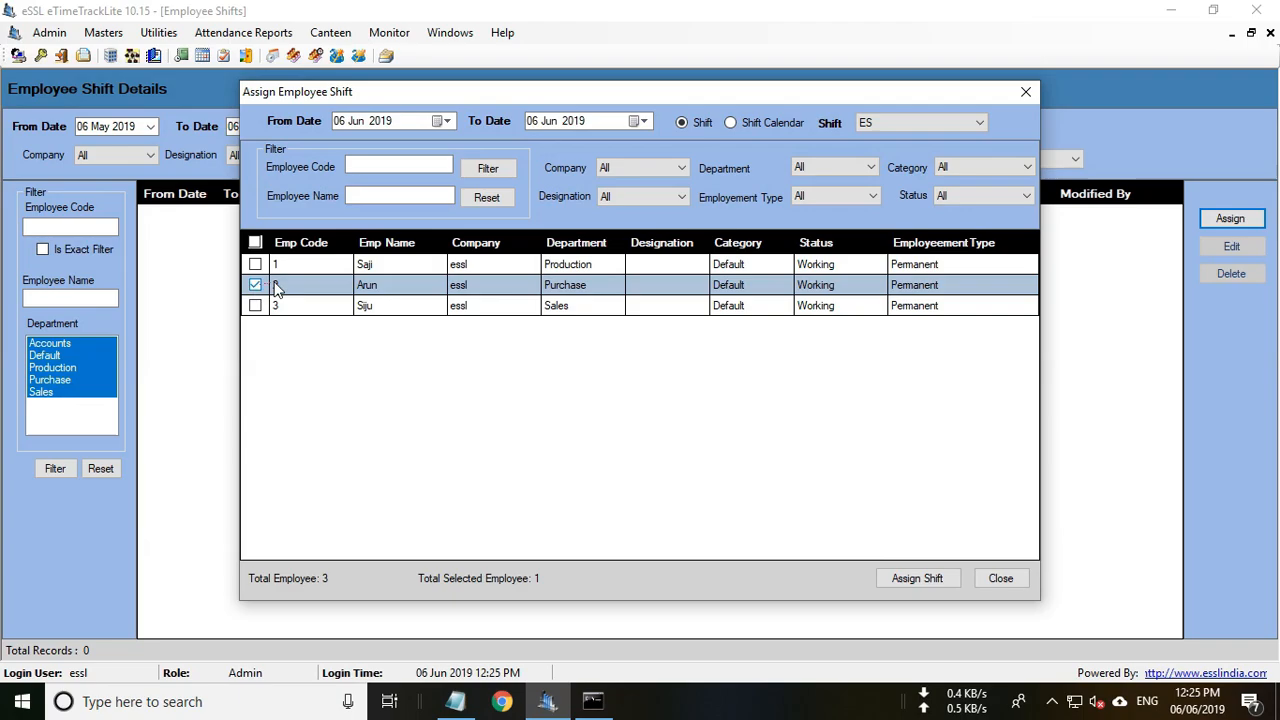
pyautogui.click(445, 121)
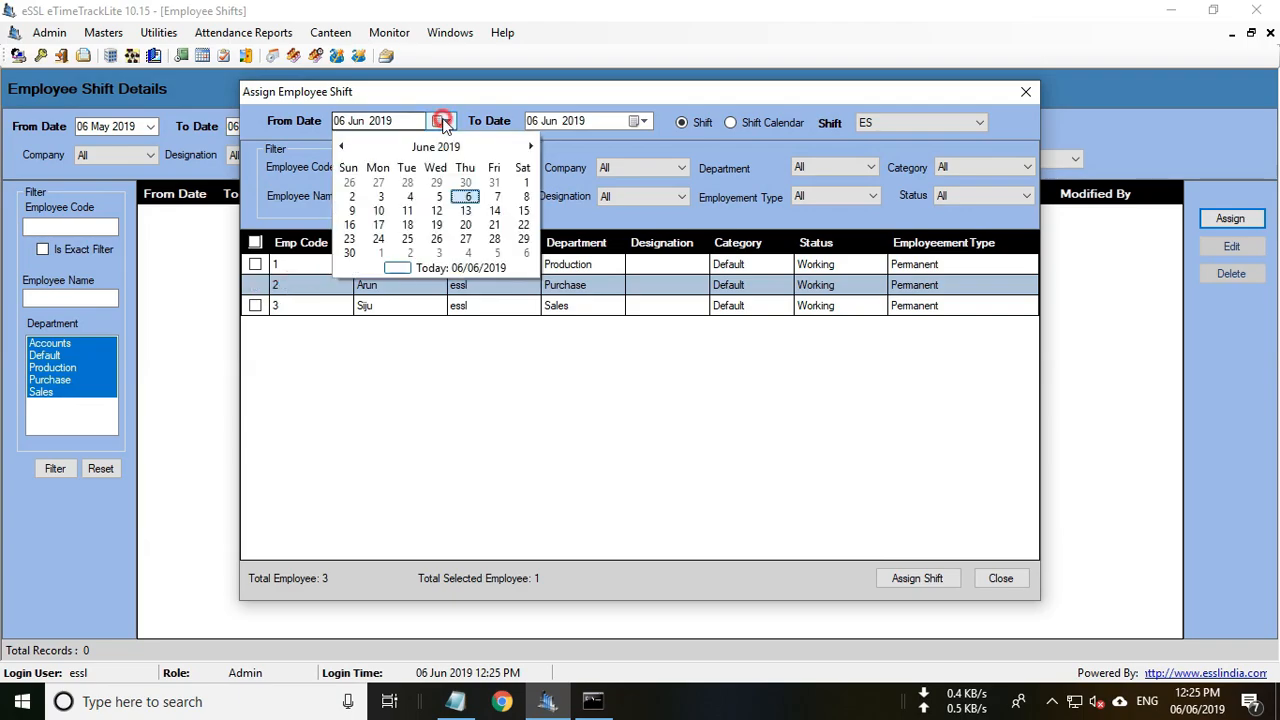
pyautogui.click(525, 182)
pyautogui.click(643, 121)
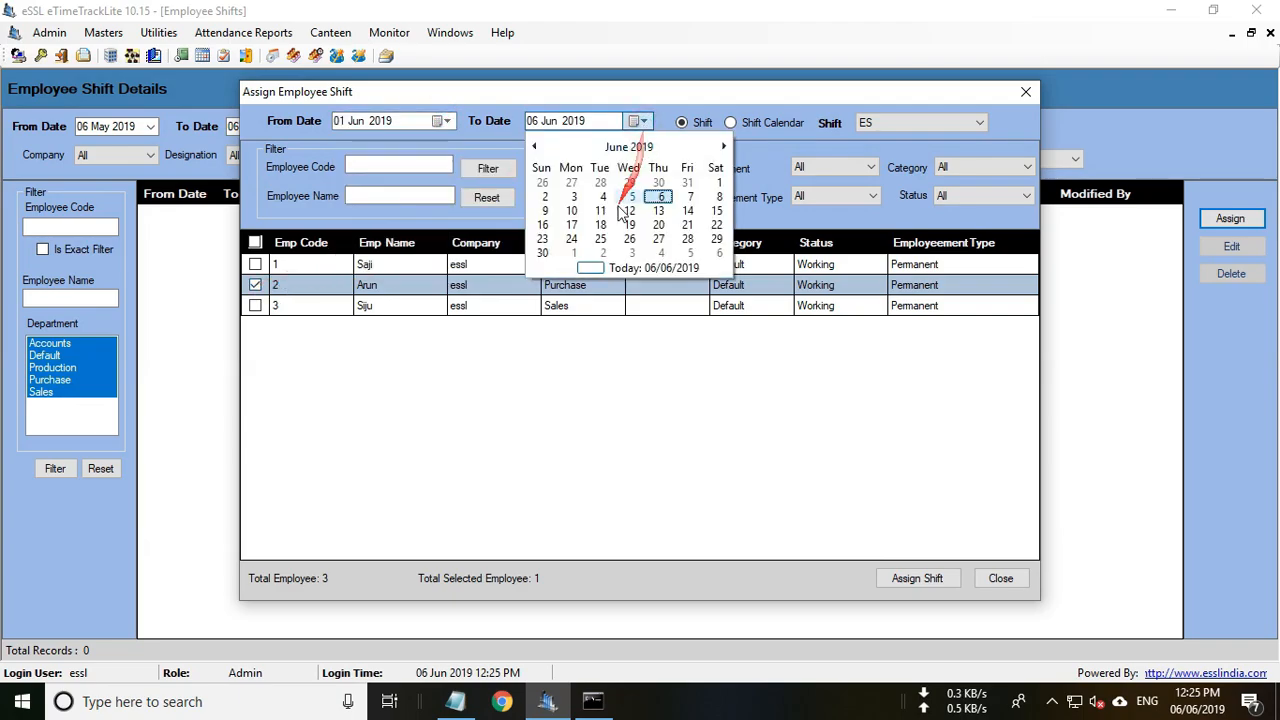
pyautogui.click(542, 253)
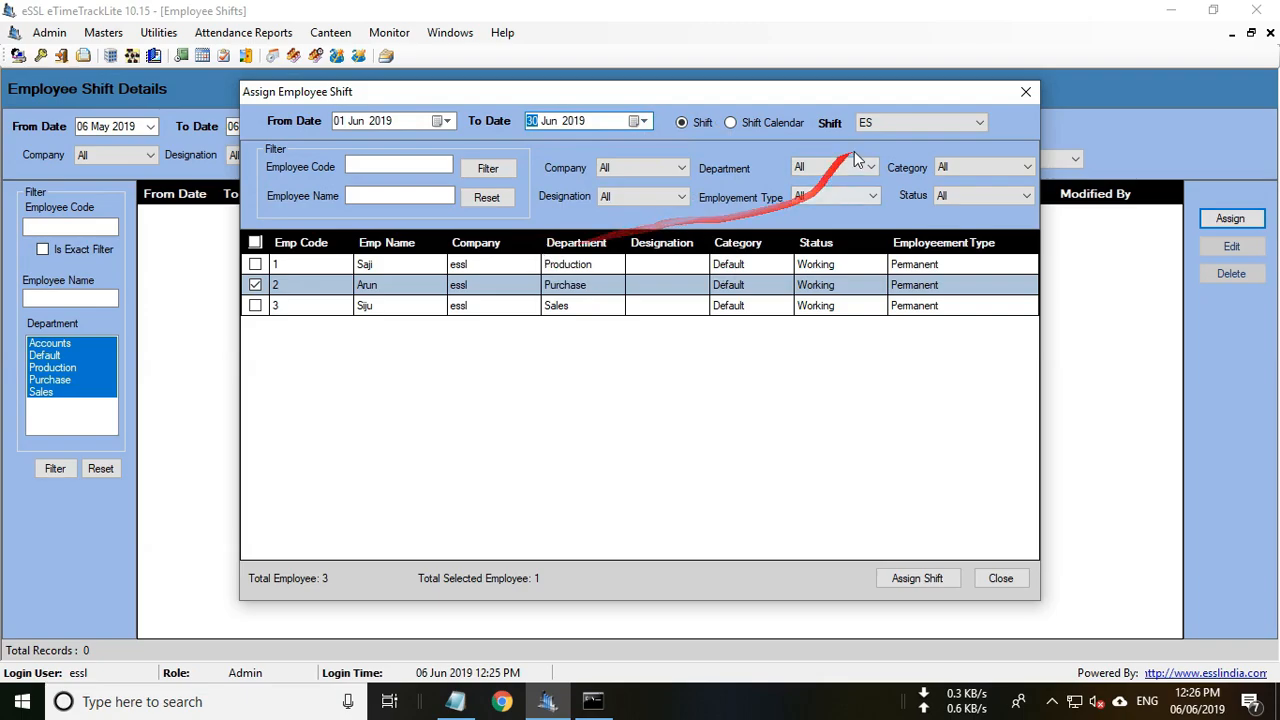
# Choose the GS shift and assign it to the selected employee.
pyautogui.click(898, 123)
pyautogui.click(885, 153)
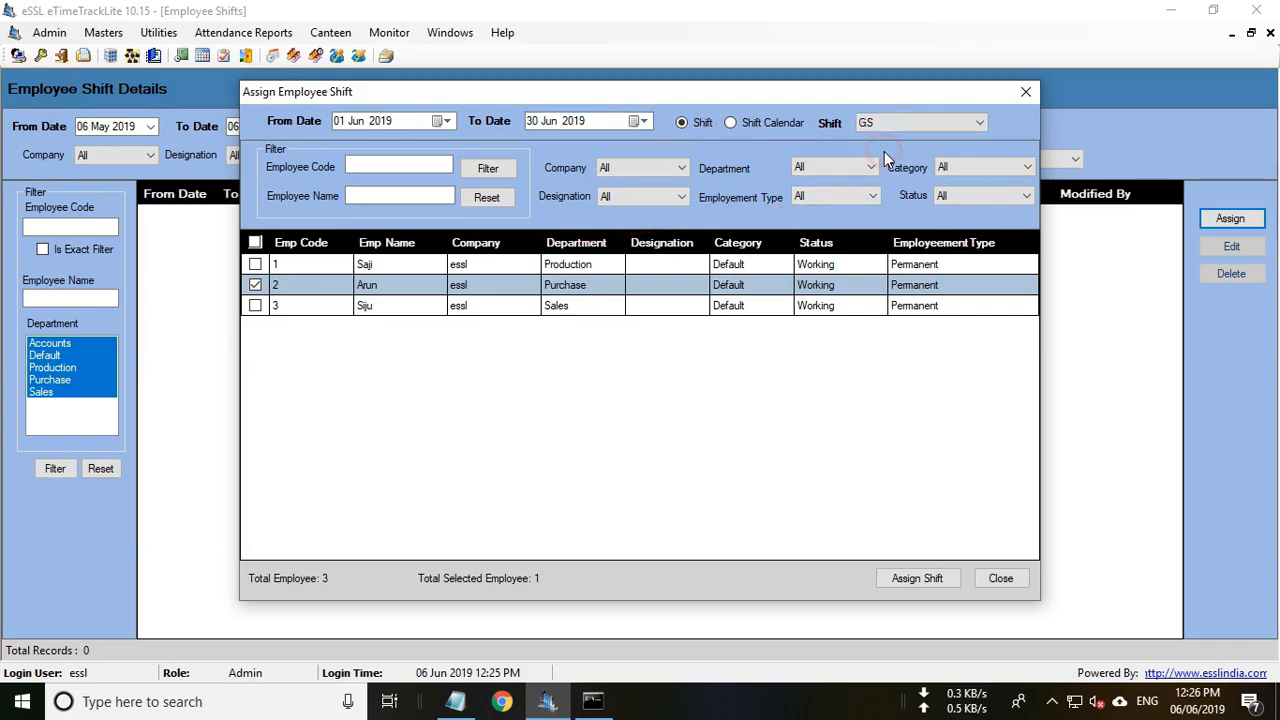
pyautogui.click(916, 580)
pyautogui.click(724, 414)
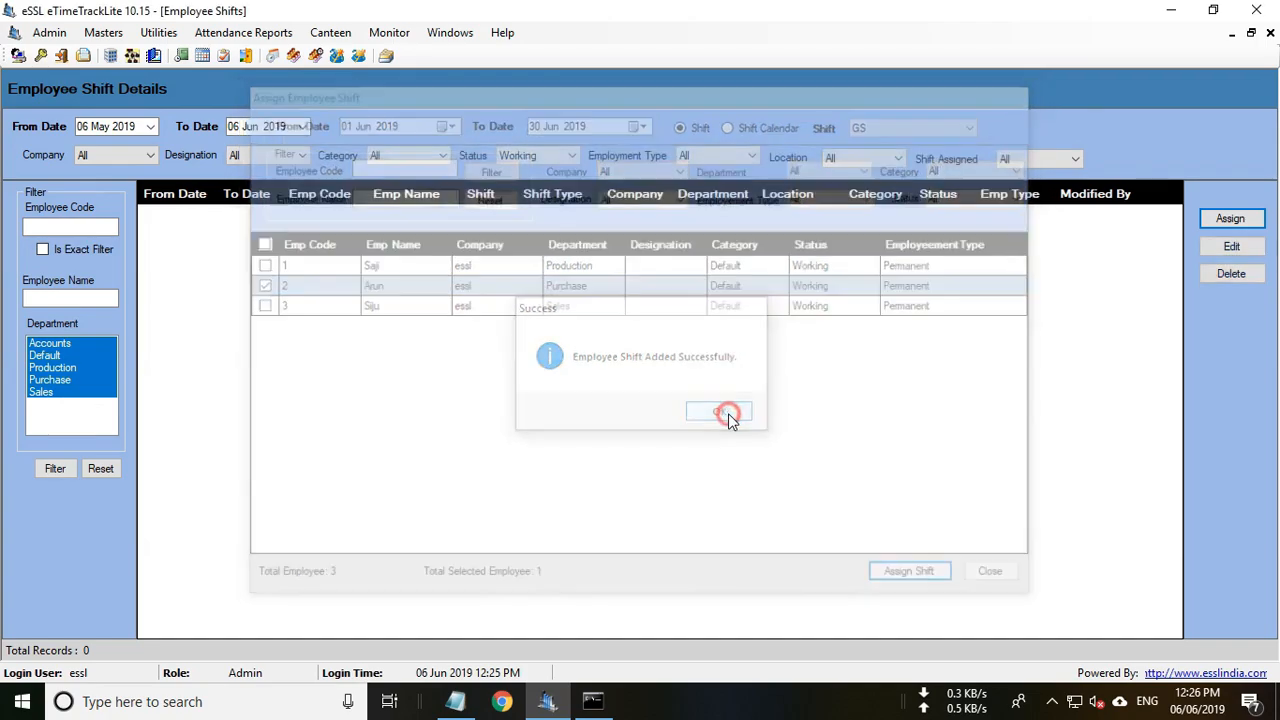
pyautogui.click(1240, 219)
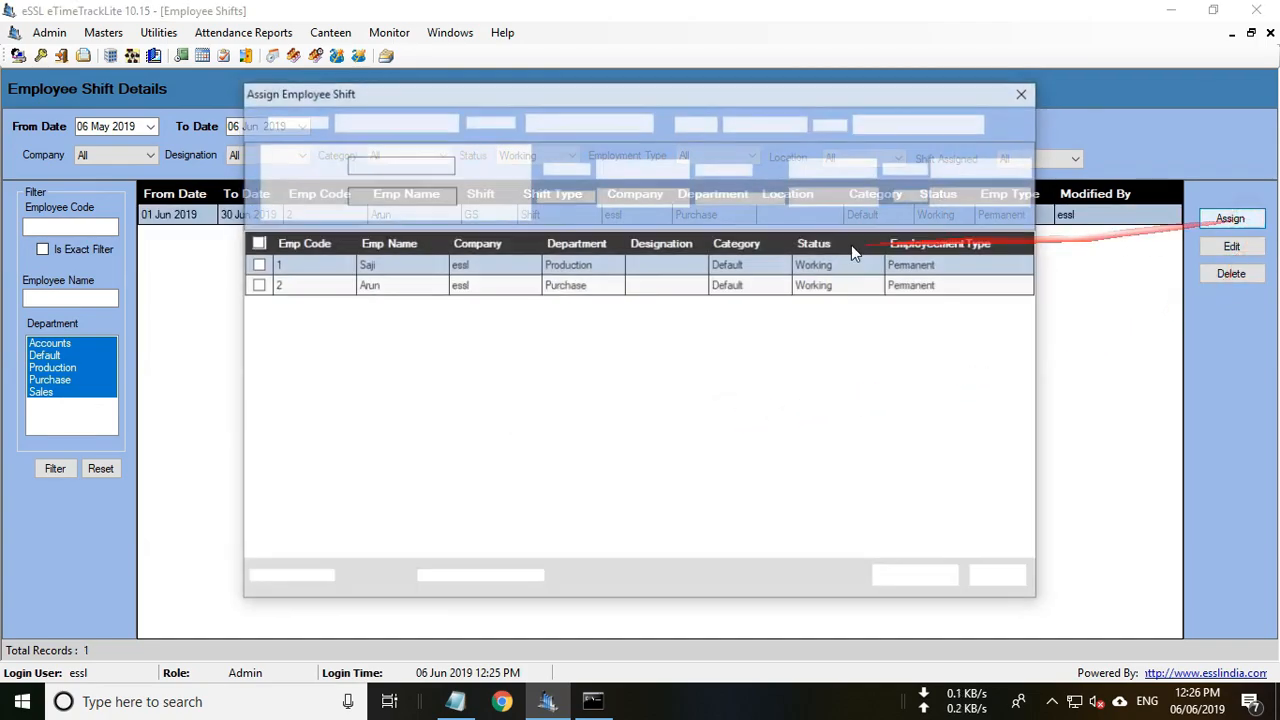
# Assign the NTS night shift to employee 3 (Sales) from 01 Jun 2019 to 06 Jun 2050.
pyautogui.click(255, 305)
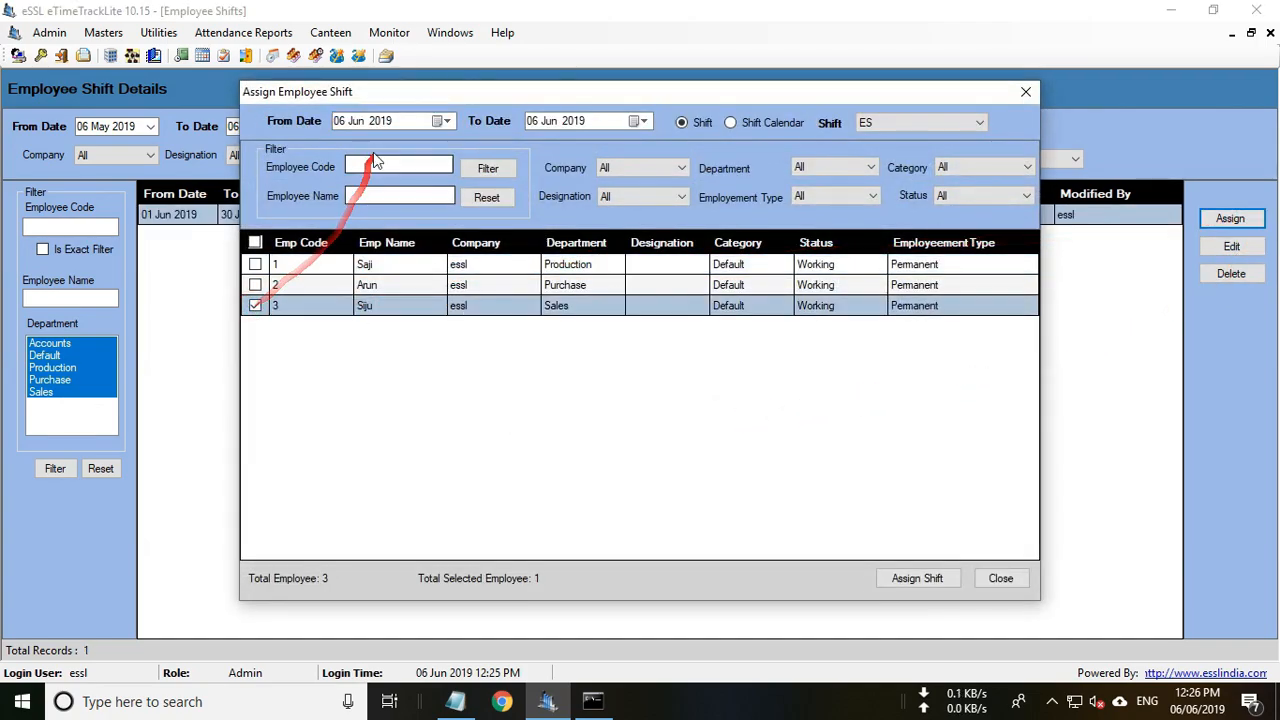
pyautogui.click(446, 121)
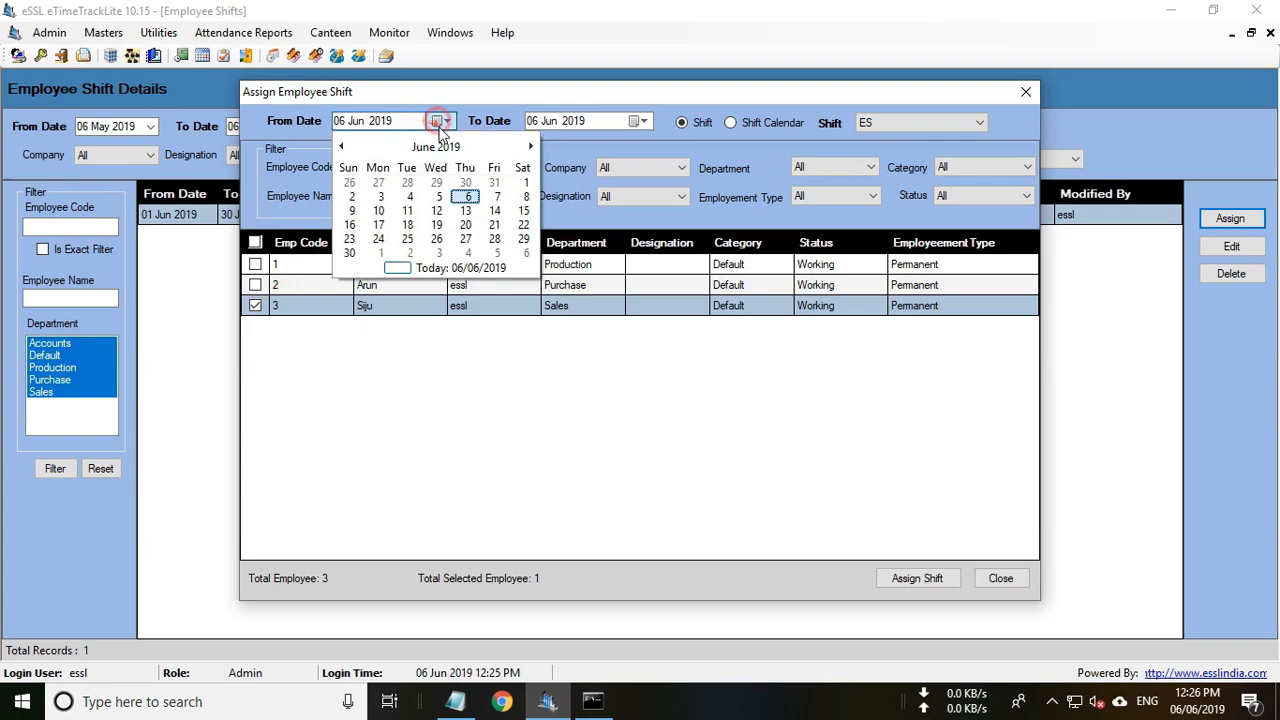
pyautogui.click(522, 178)
pyautogui.click(578, 121)
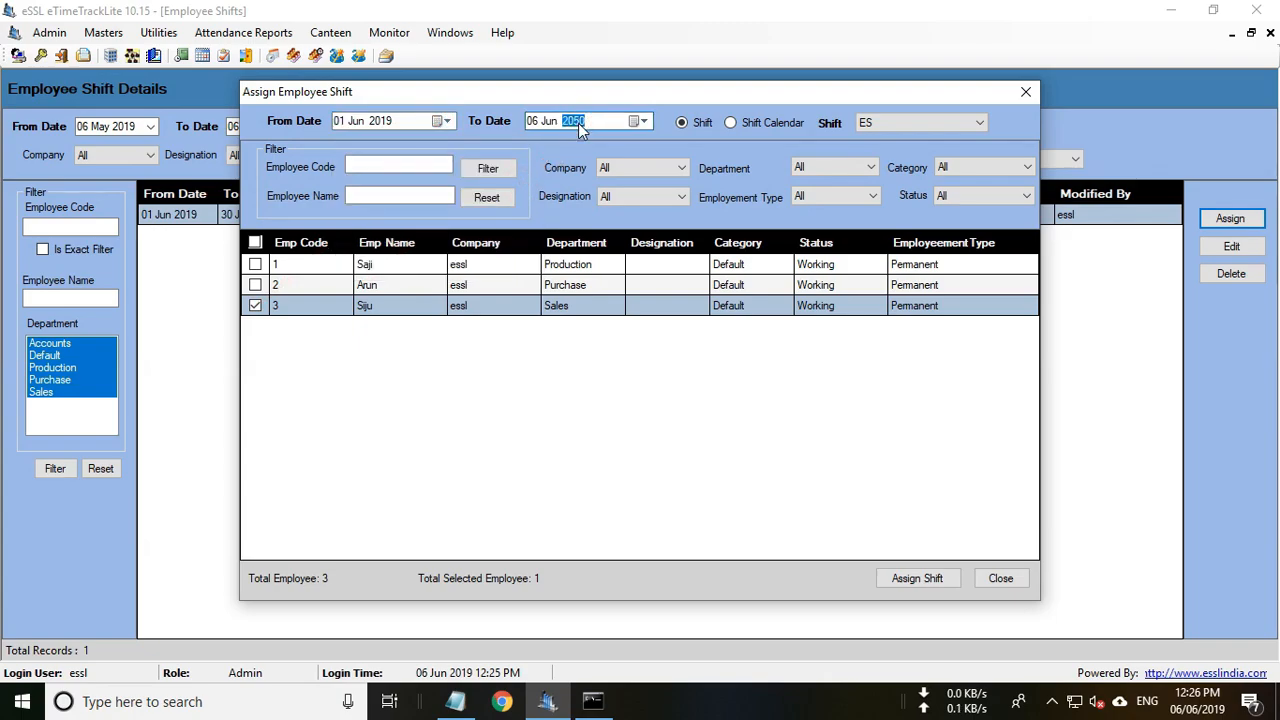
pyautogui.click(931, 124)
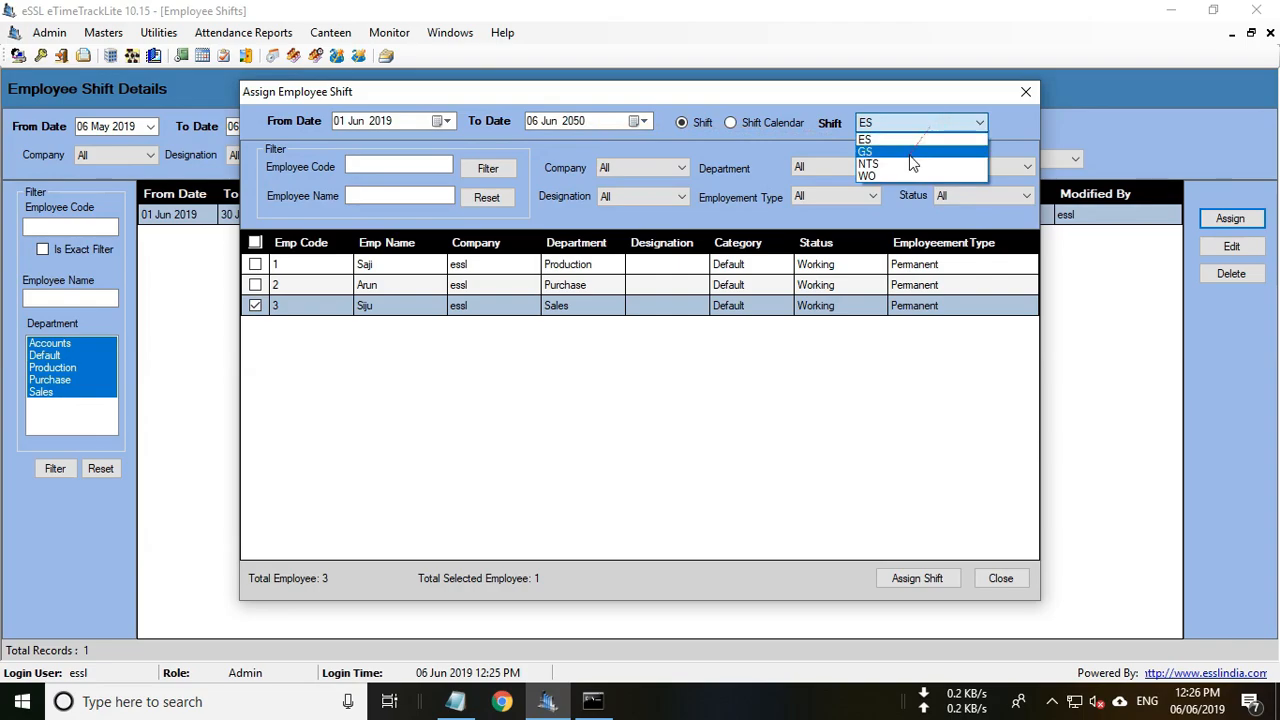
pyautogui.click(910, 165)
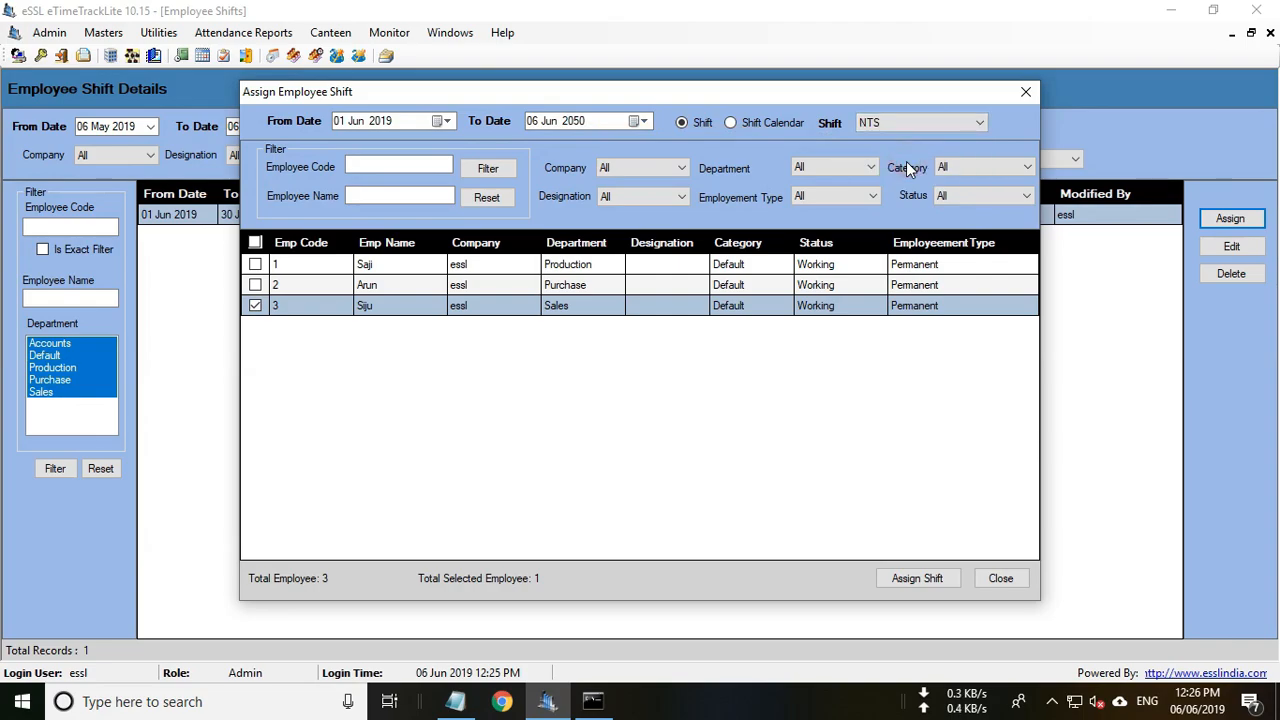
pyautogui.click(924, 581)
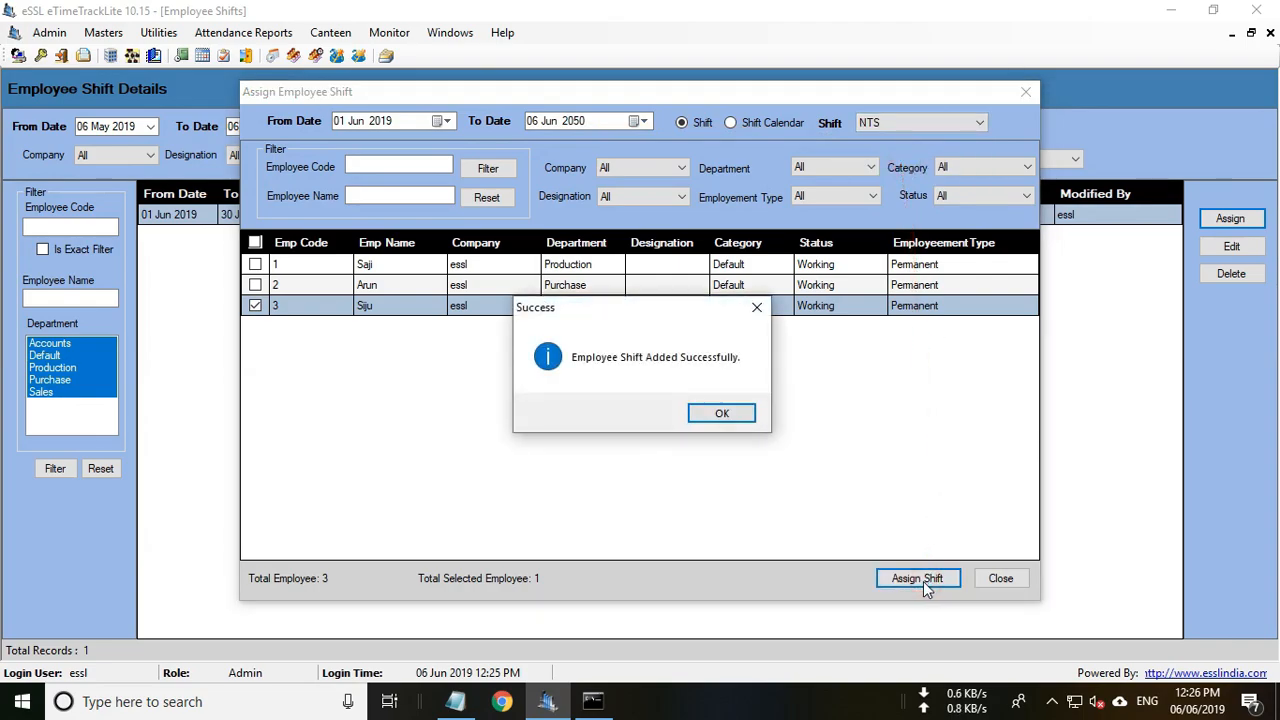
pyautogui.click(724, 415)
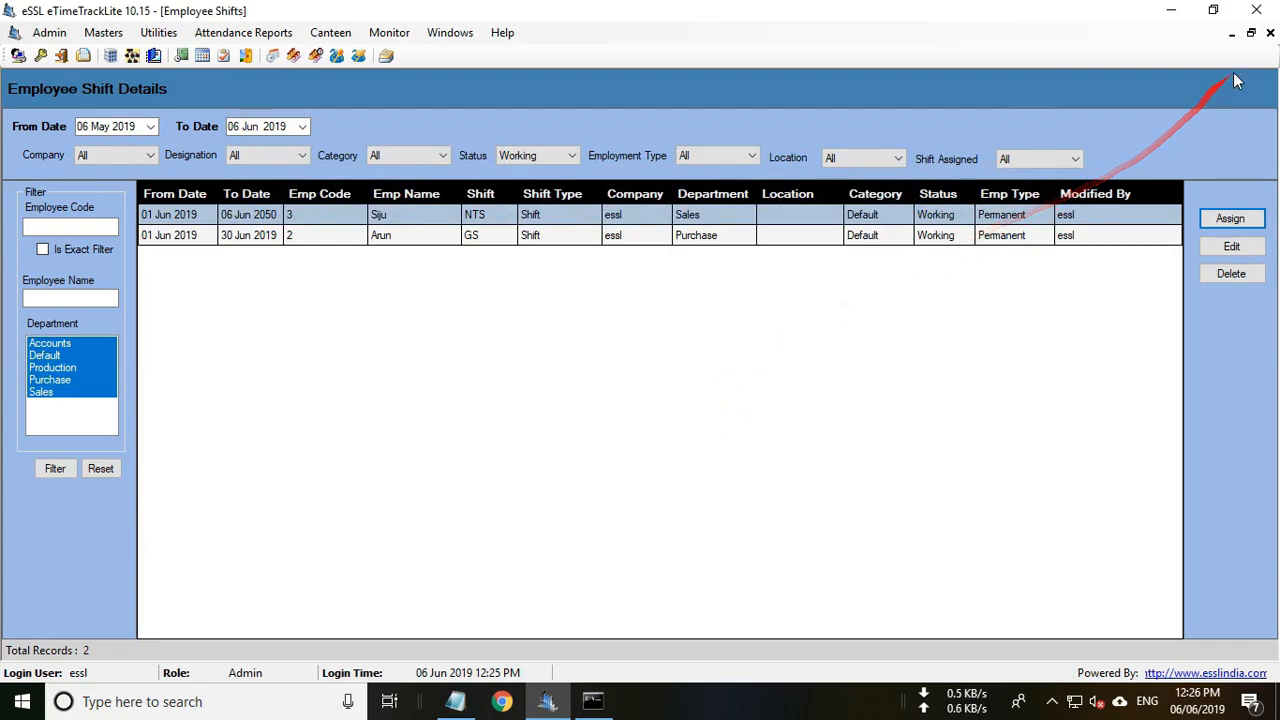
# Close Employee Shifts and start a new shift group in Shift Groups with short name SG.
pyautogui.click(1270, 33)
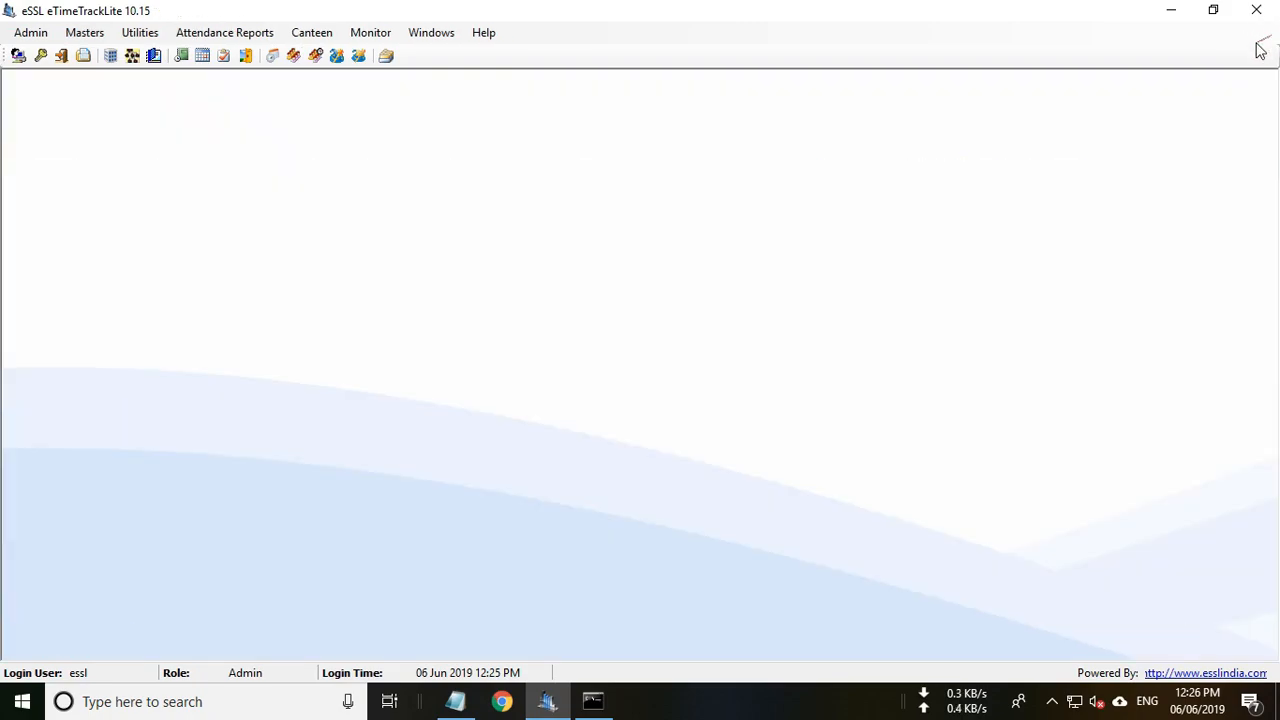
pyautogui.click(84, 33)
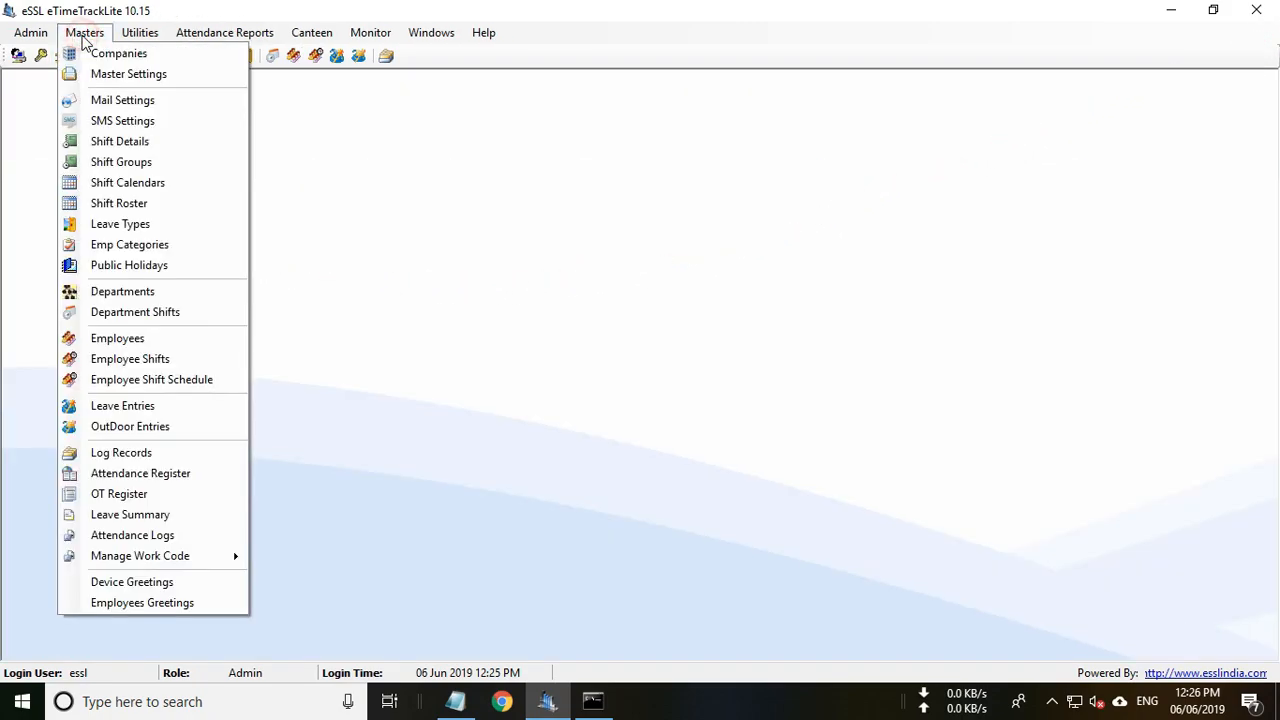
pyautogui.click(126, 161)
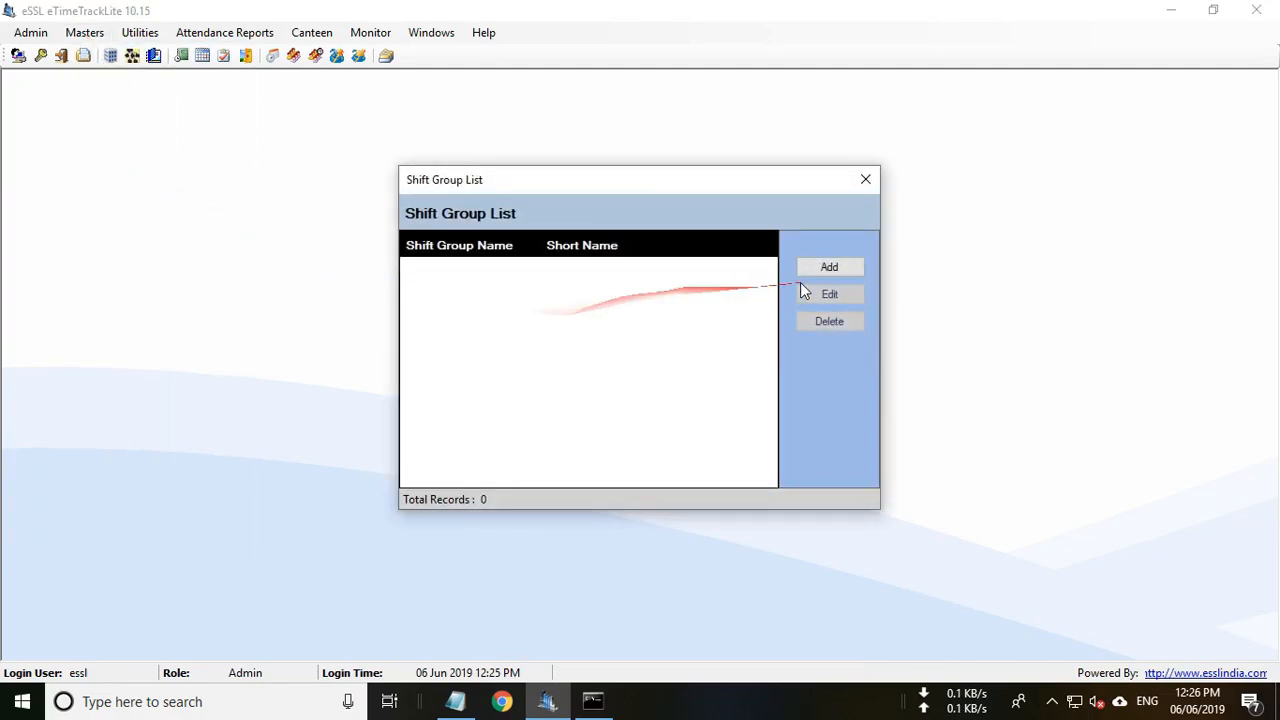
pyautogui.click(831, 267)
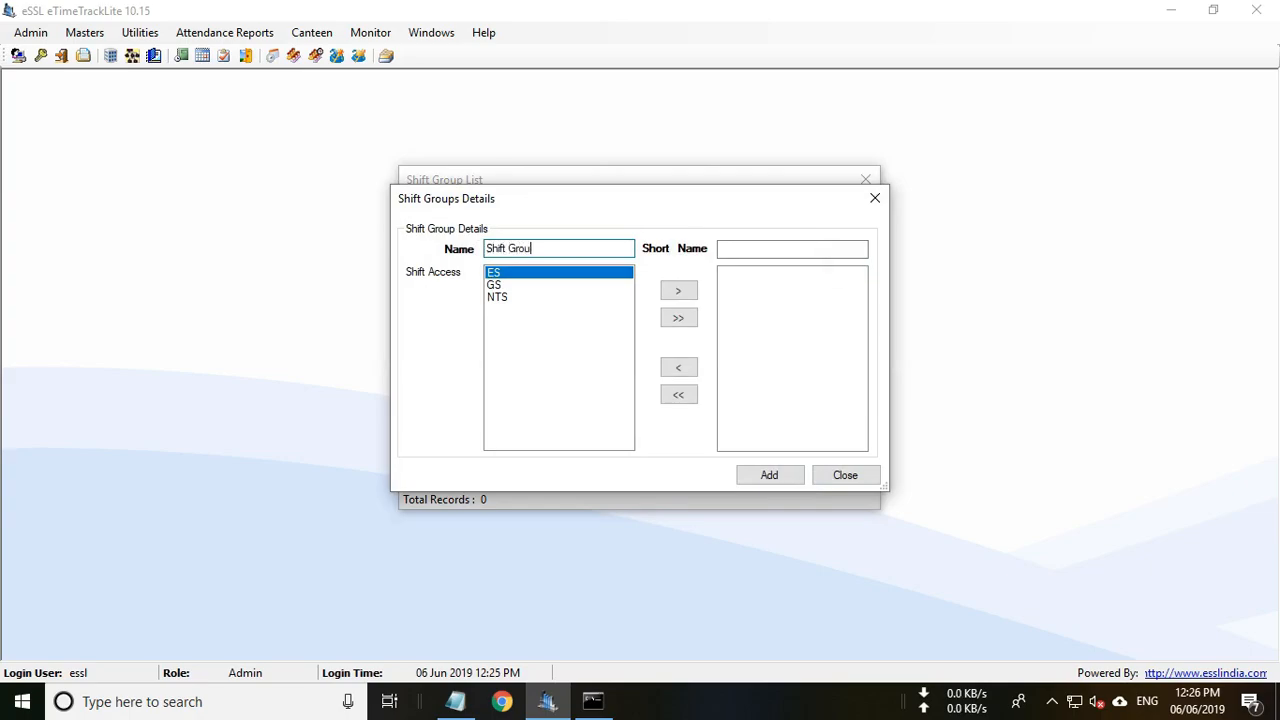
pyautogui.click(761, 249)
pyautogui.write('SG')
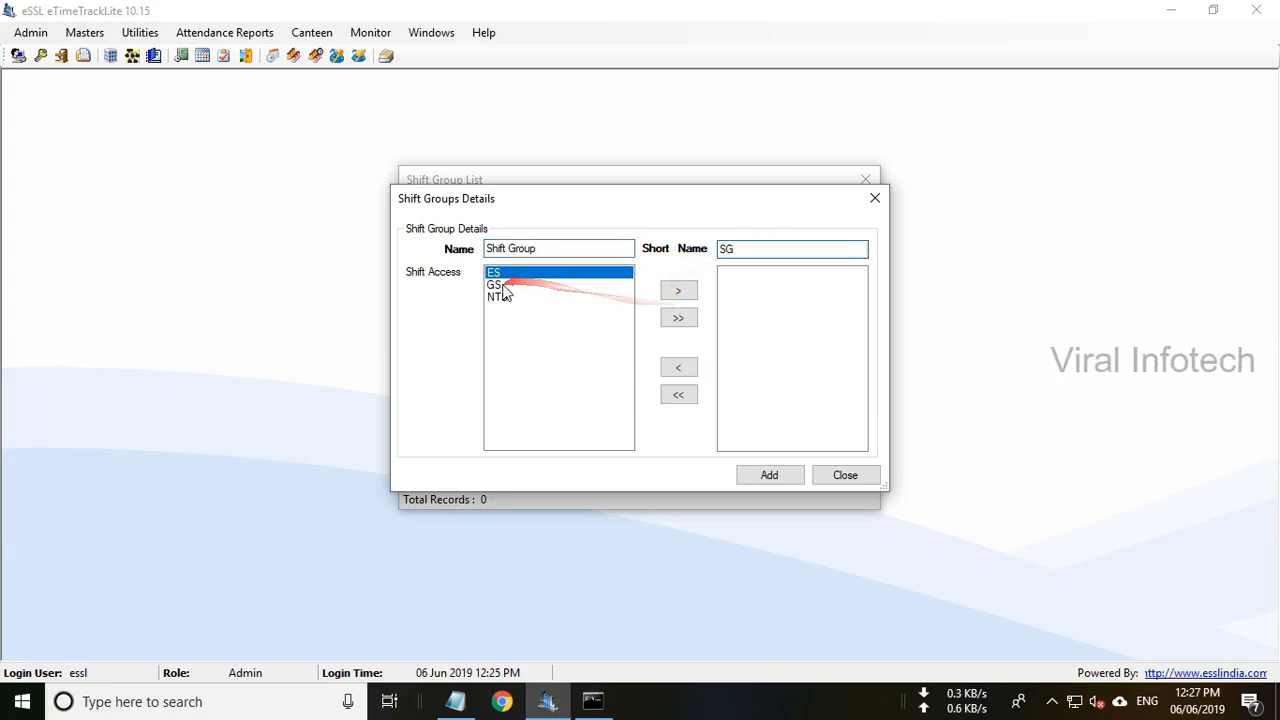
# Grant the group the GS and NTS shifts, save it, and close the shift group list.
pyautogui.click(543, 284)
pyautogui.click(677, 291)
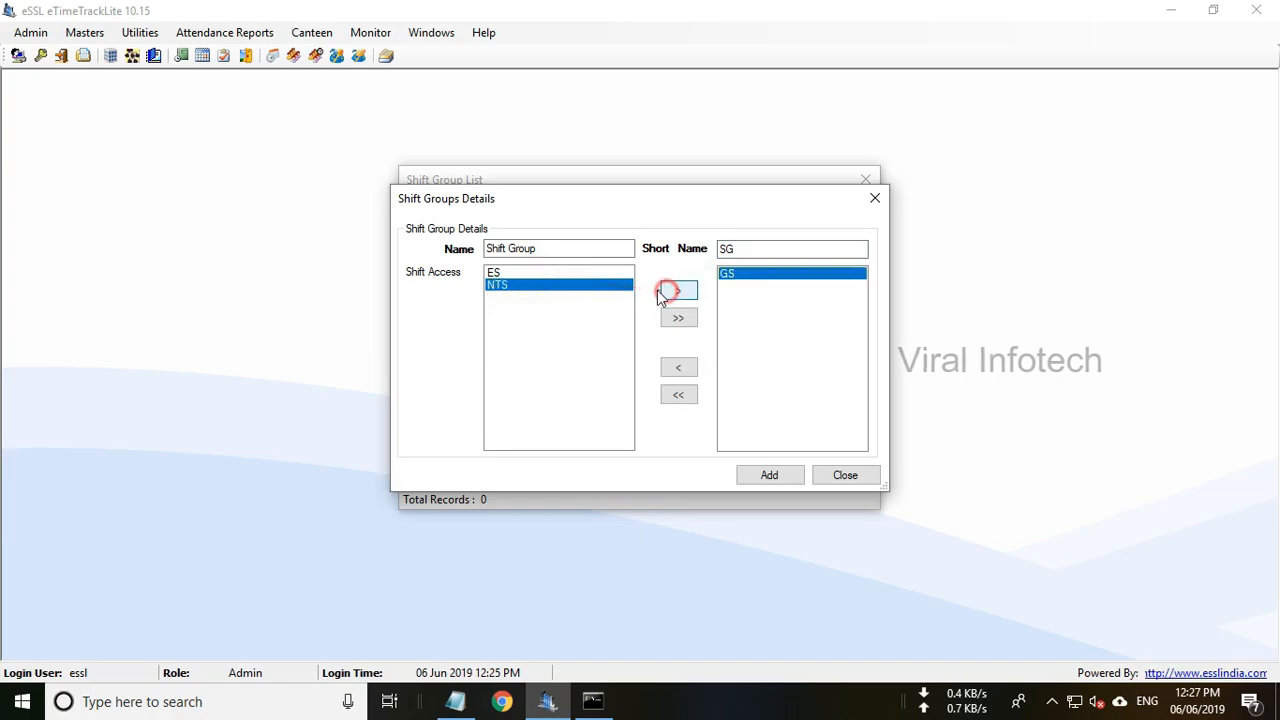
pyautogui.click(582, 286)
pyautogui.click(680, 291)
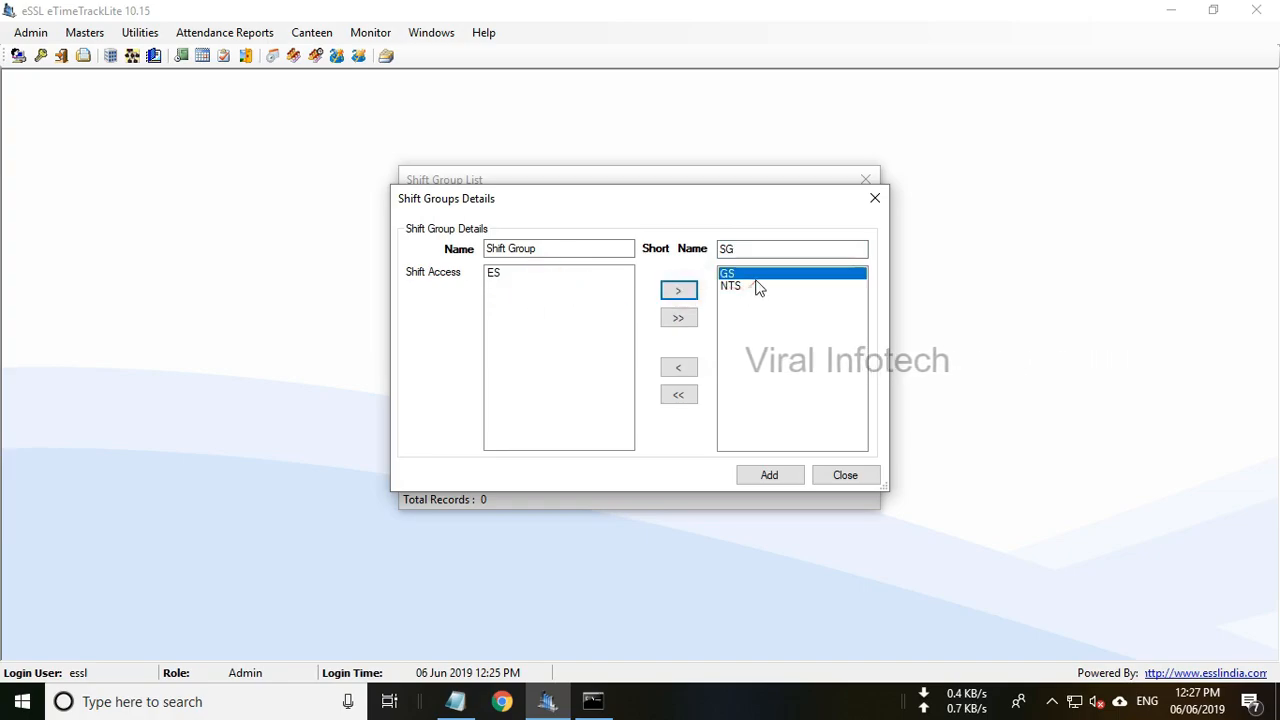
pyautogui.click(757, 286)
pyautogui.click(756, 275)
pyautogui.keyDown('shift'); pyautogui.click(752, 287); pyautogui.keyUp('shift')
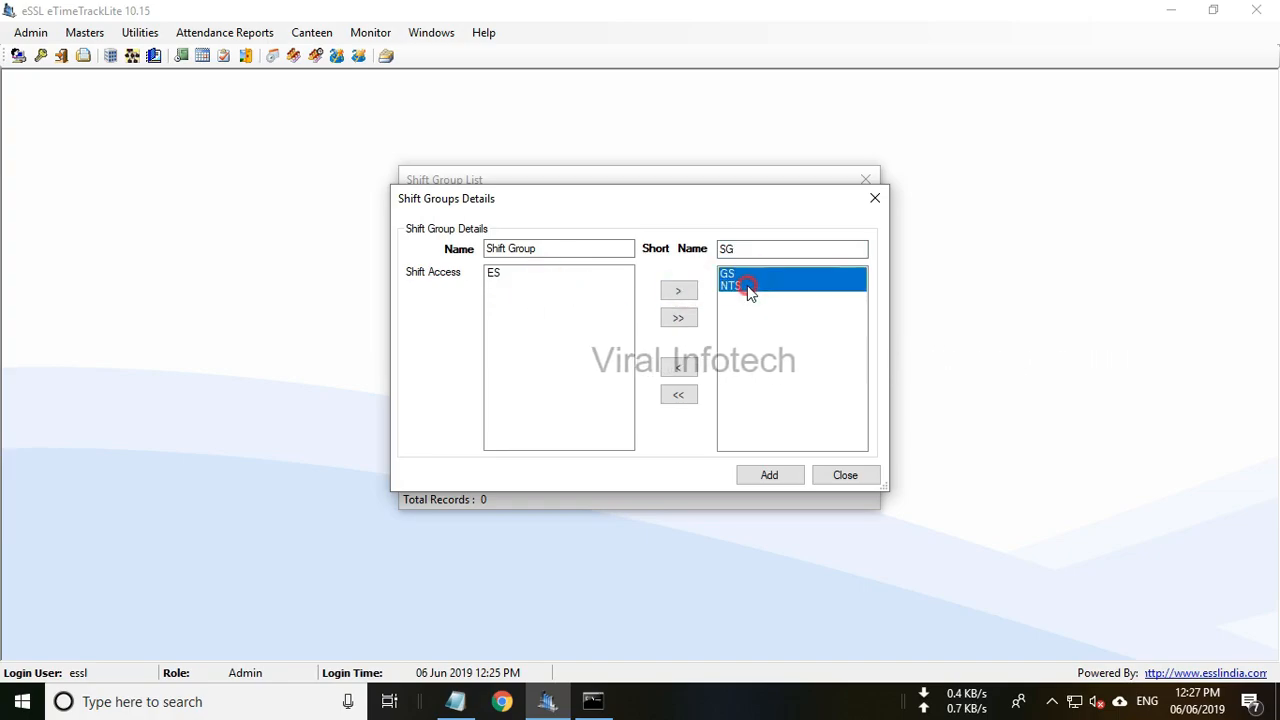
pyautogui.click(776, 472)
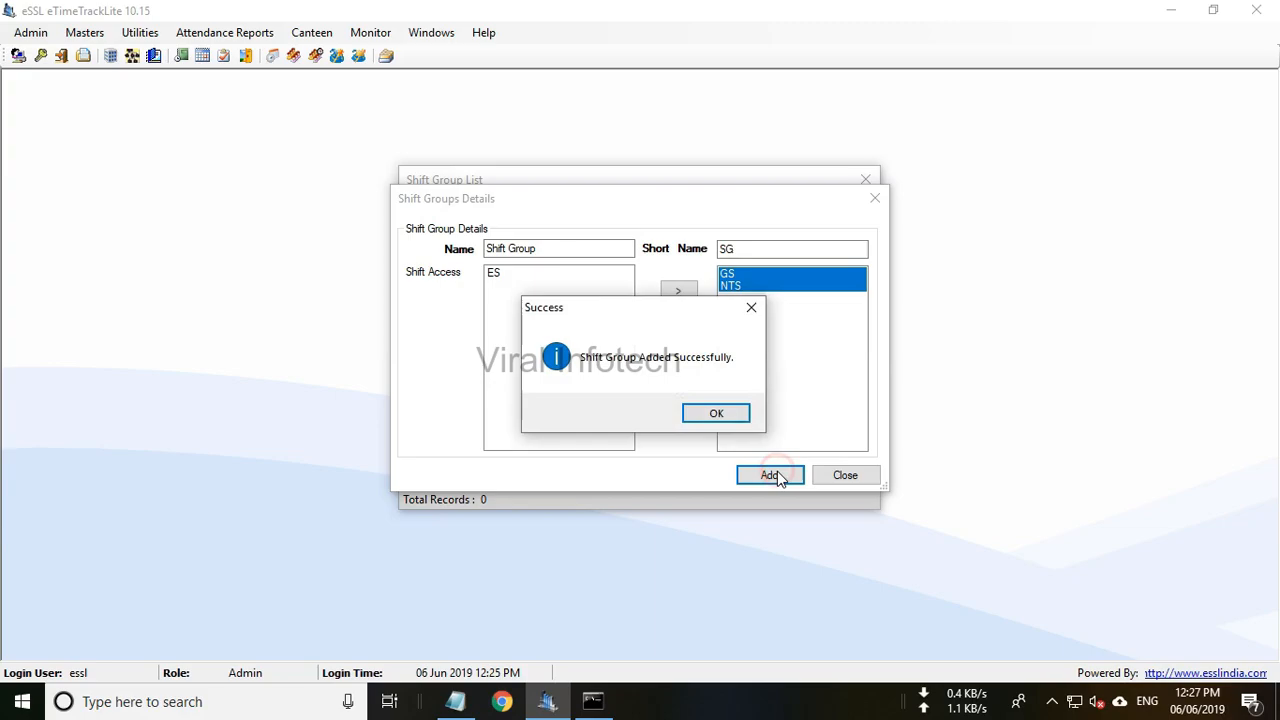
pyautogui.click(740, 410)
pyautogui.click(866, 179)
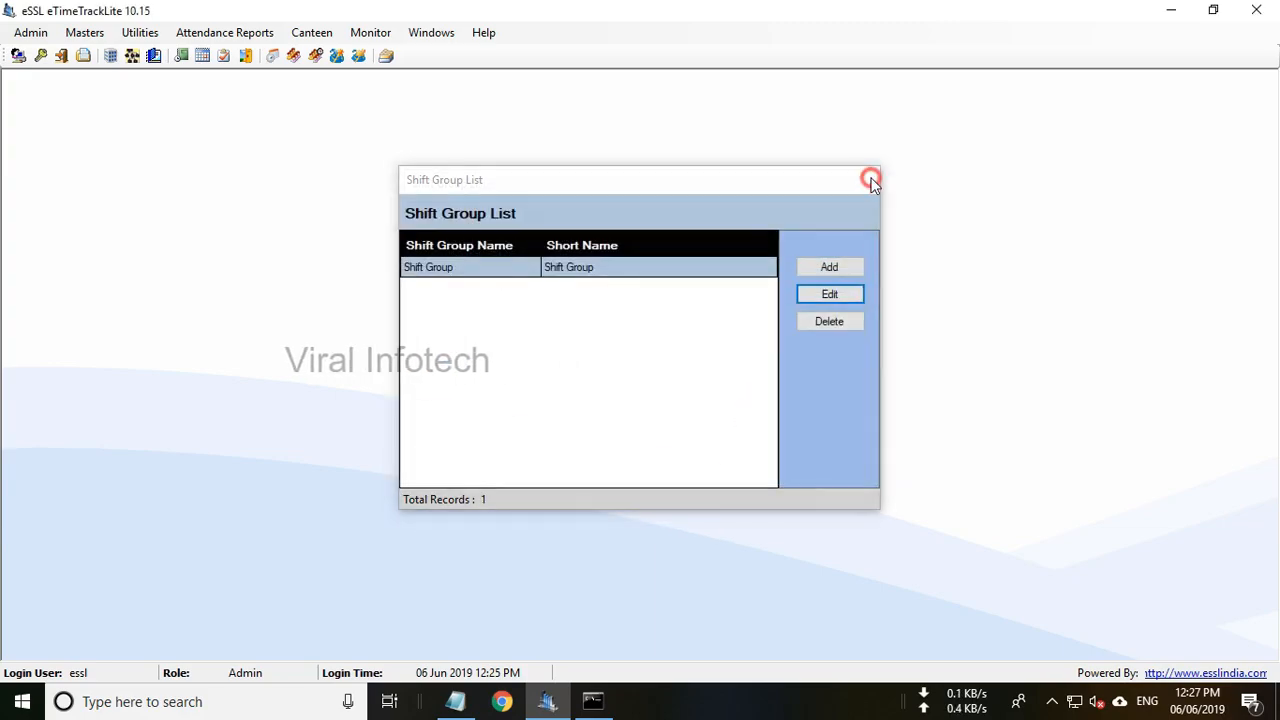
pyautogui.click(86, 33)
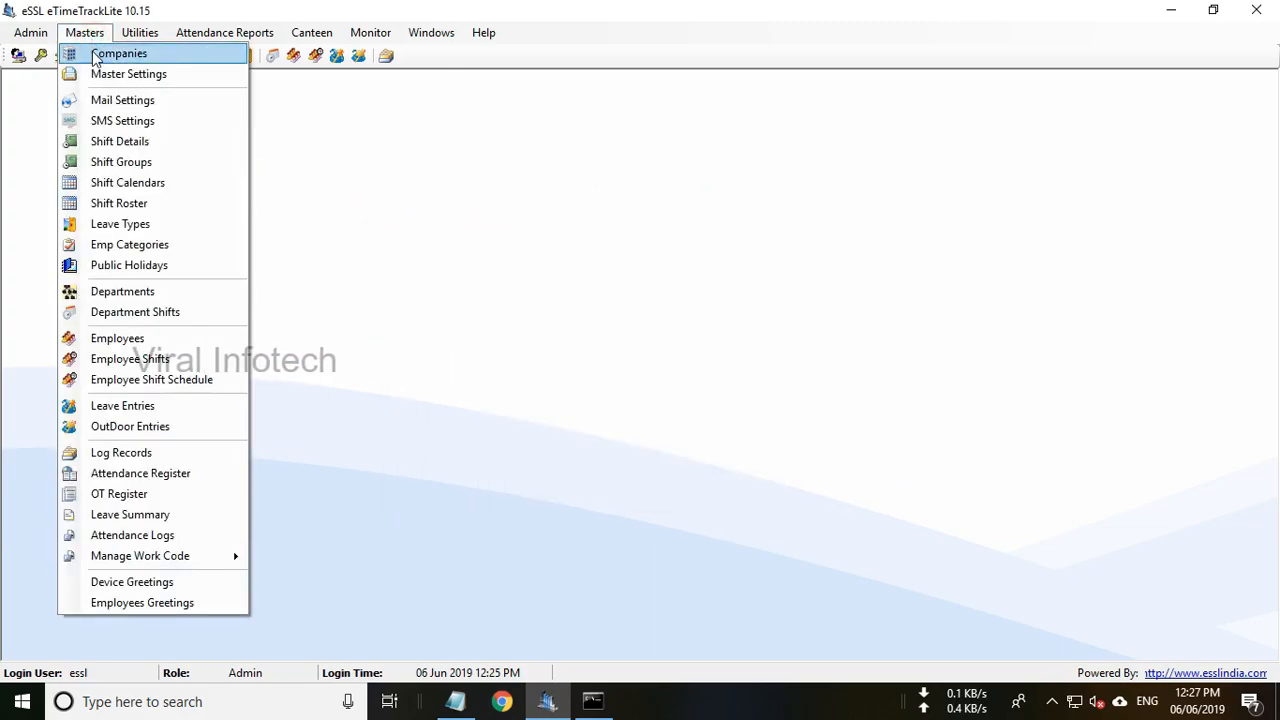
# Set employee 1's Shift Group to Shift Group, update, and close the Employee List.
pyautogui.click(117, 340)
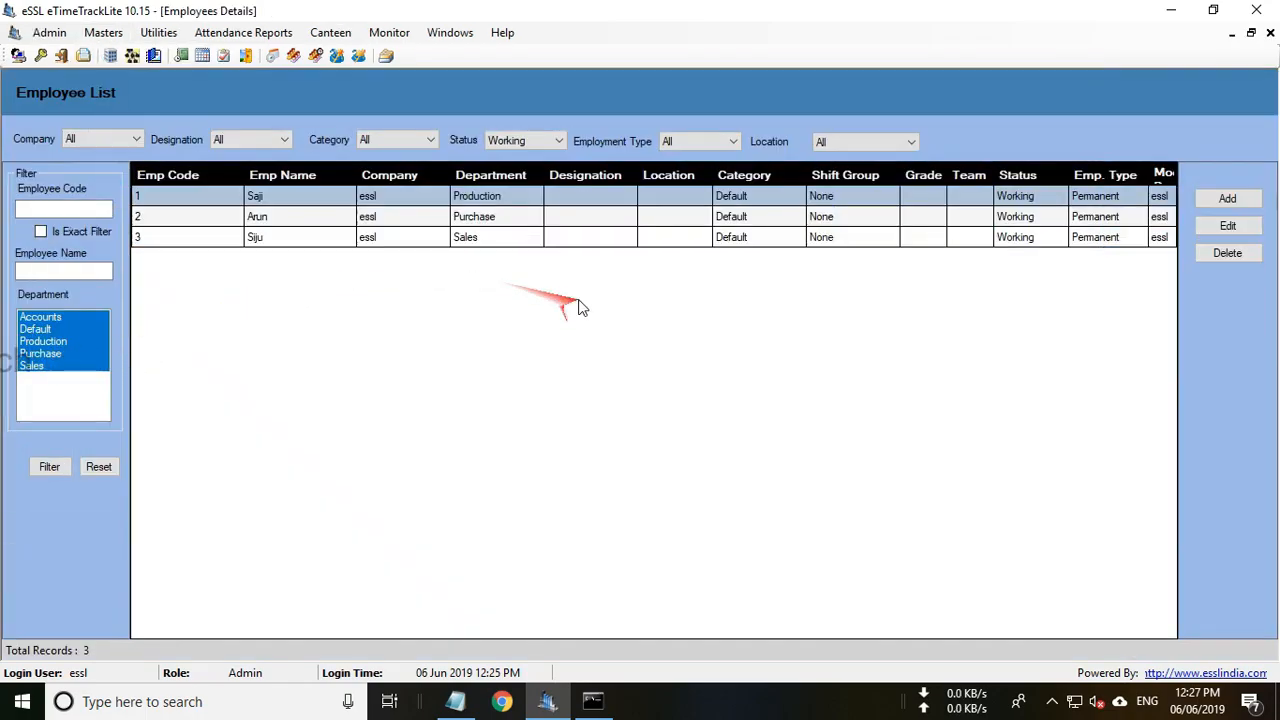
pyautogui.click(1228, 227)
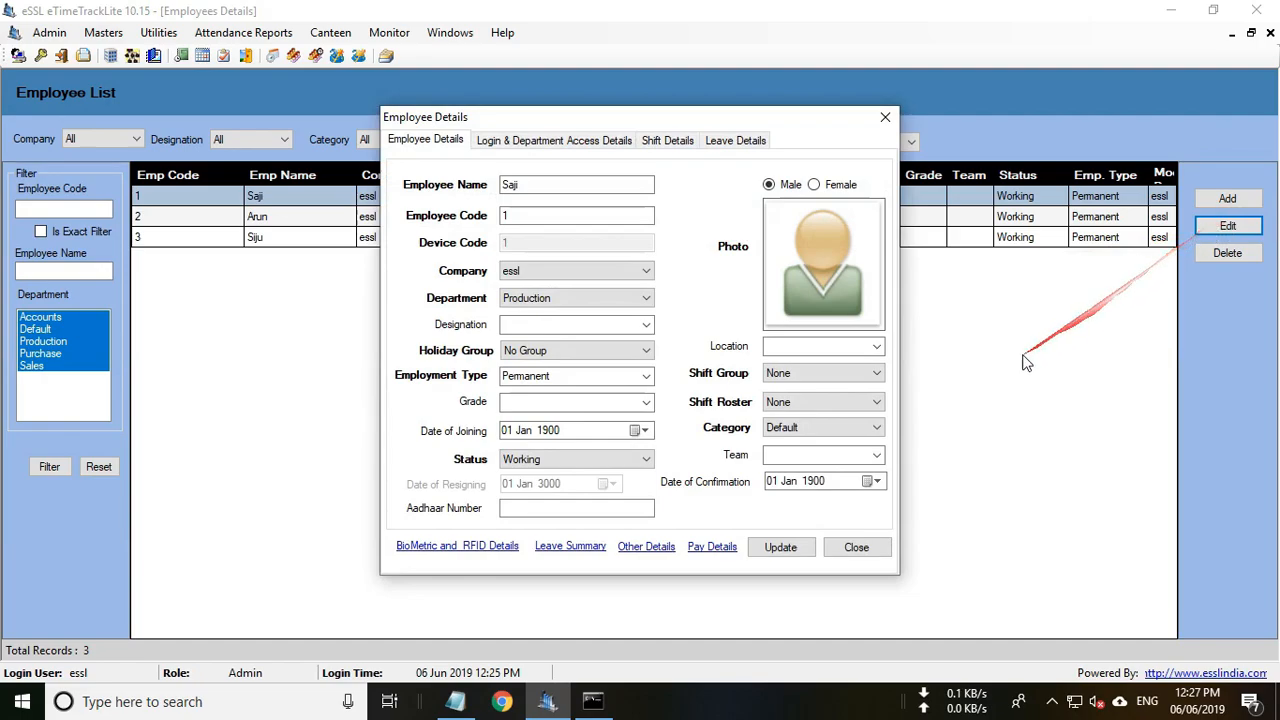
pyautogui.click(830, 376)
pyautogui.click(826, 404)
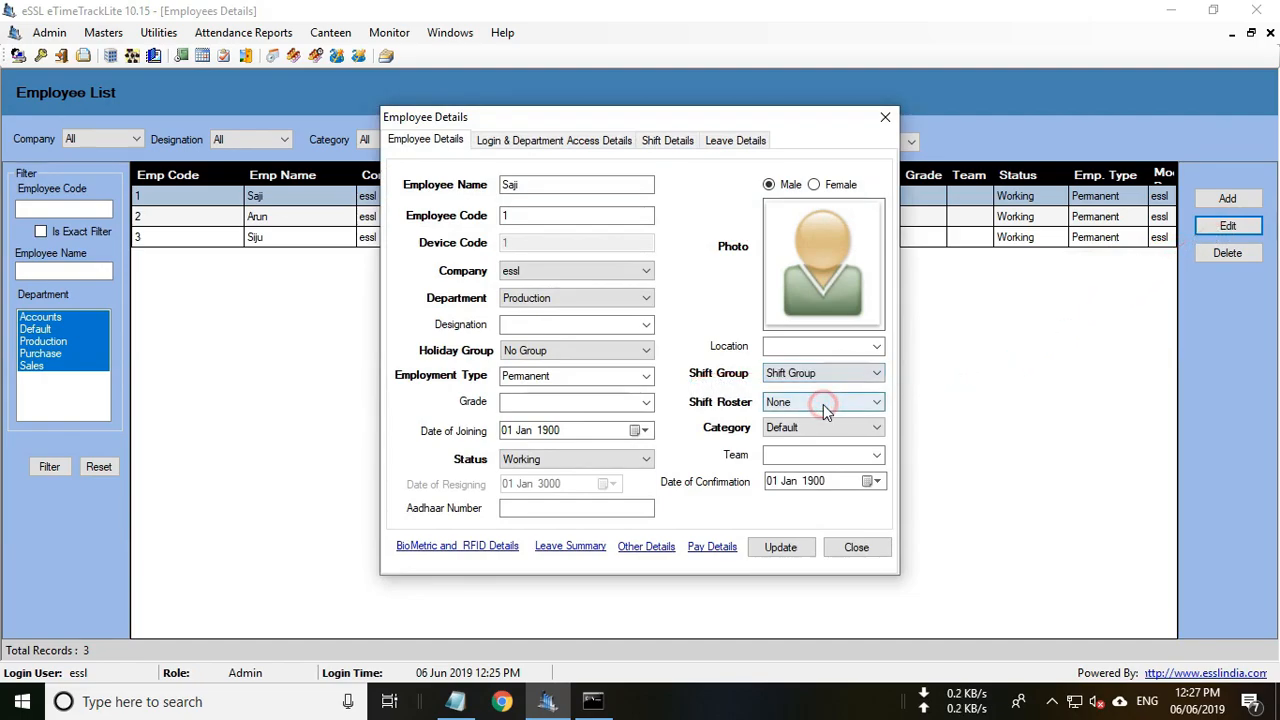
pyautogui.click(780, 547)
pyautogui.click(718, 412)
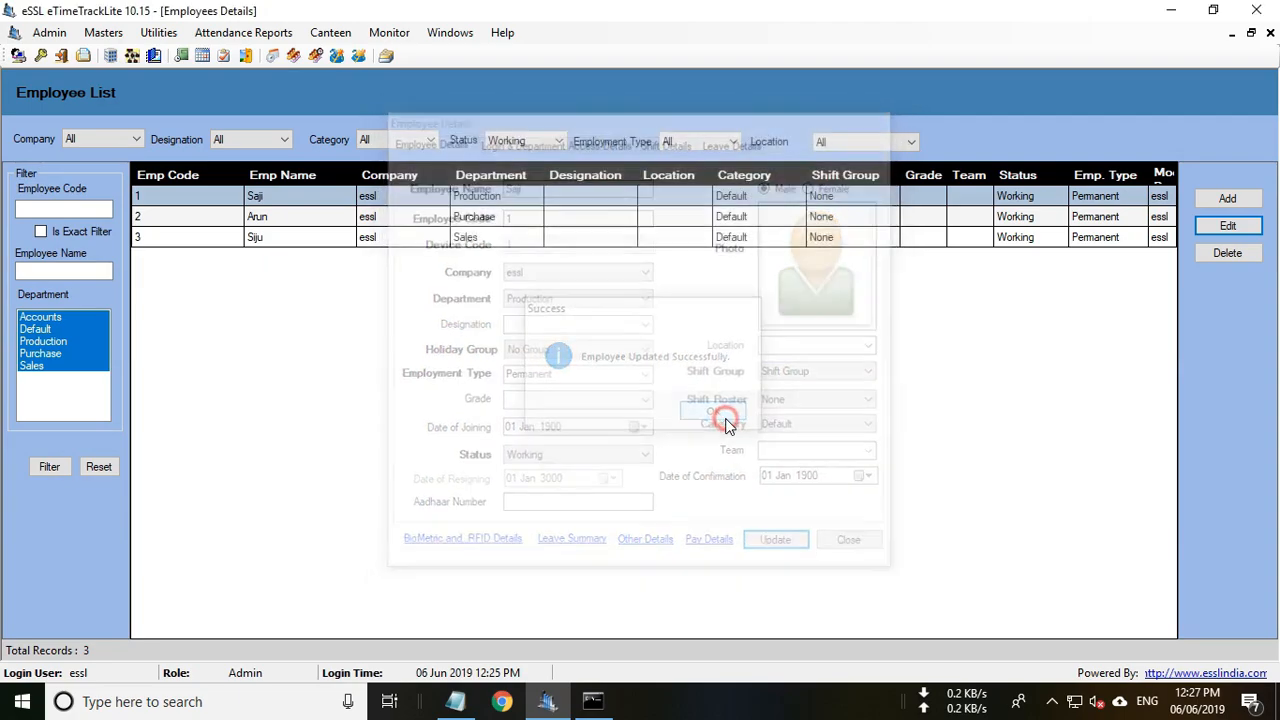
pyautogui.click(1270, 33)
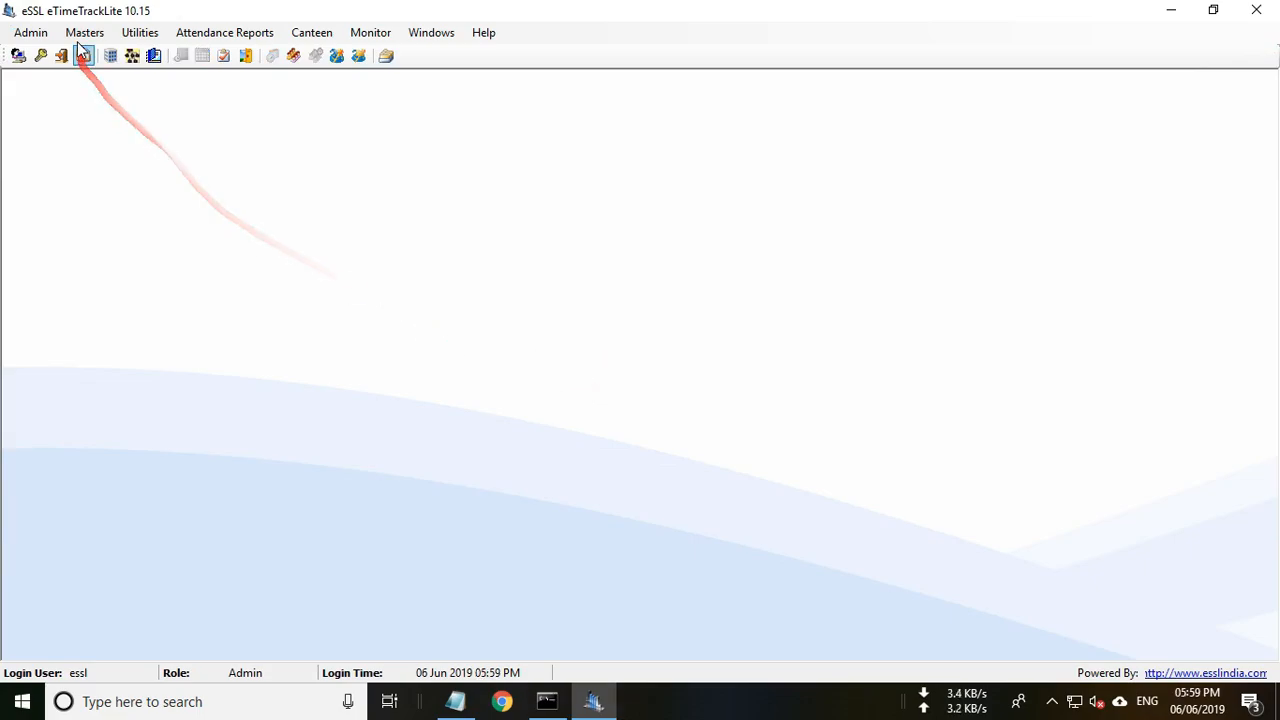
# Uncheck Fixed Shift in Master Settings and save the update.
pyautogui.click(82, 33)
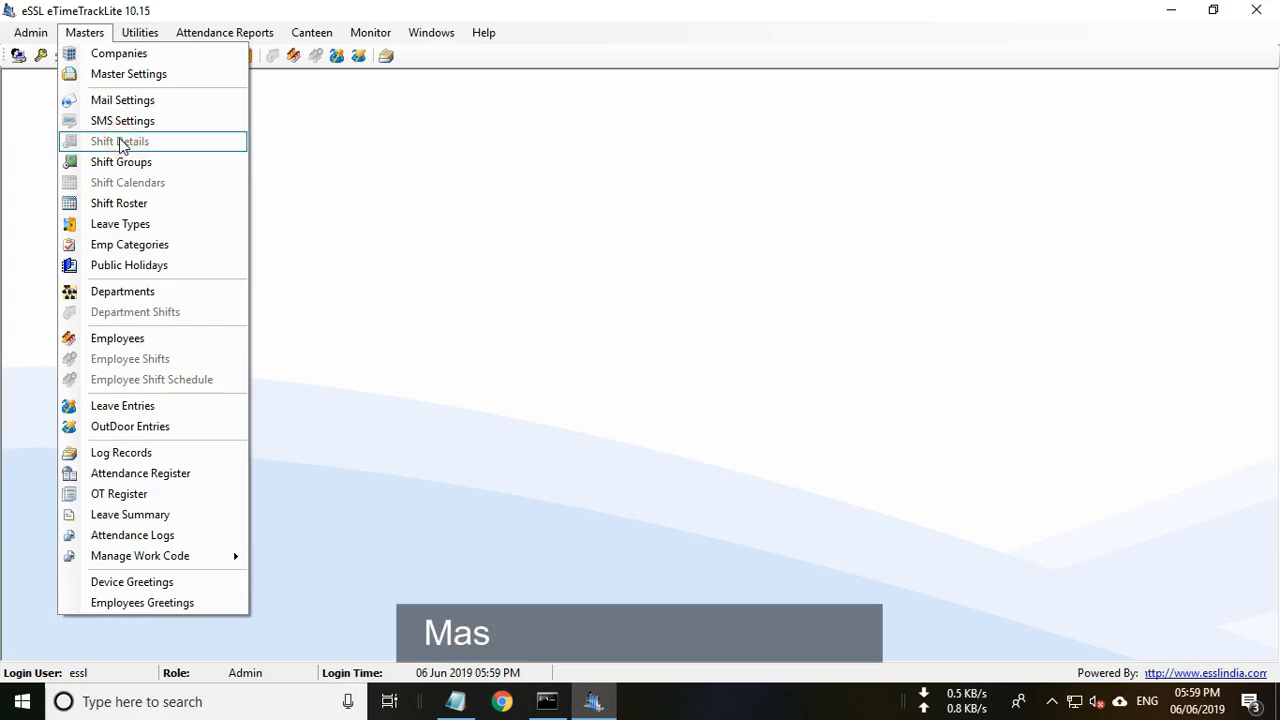
pyautogui.click(130, 80)
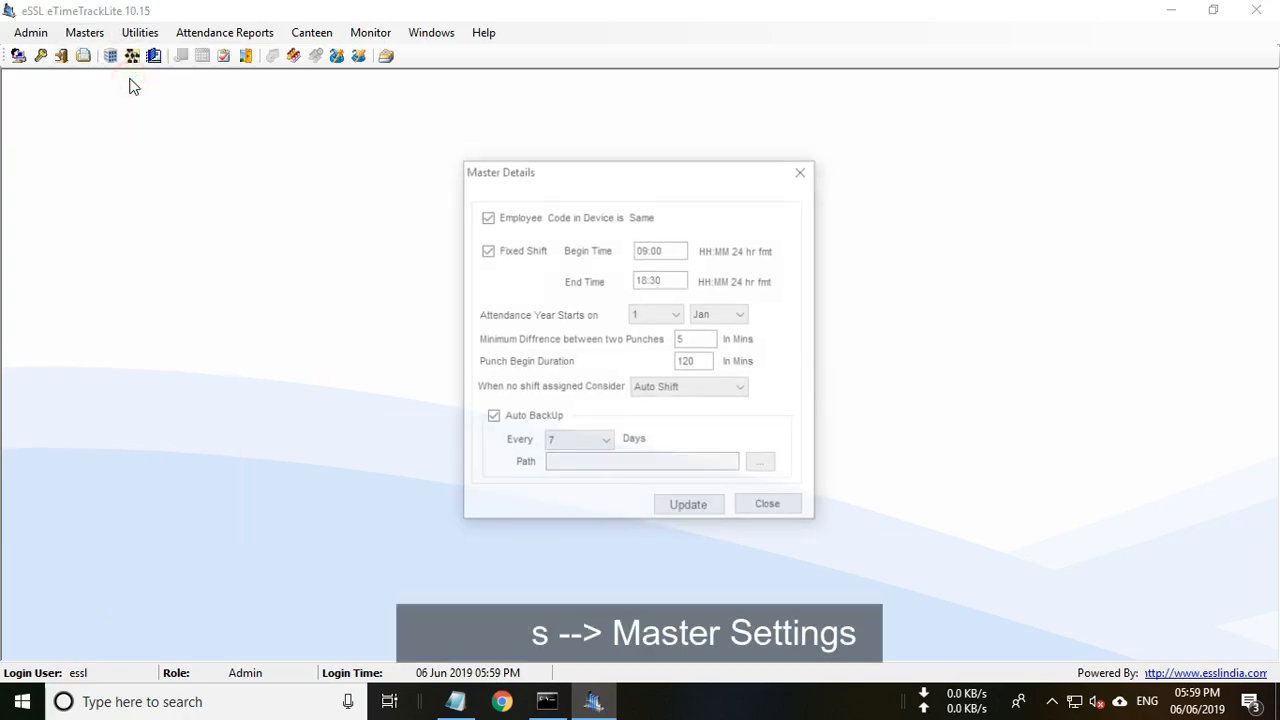
pyautogui.click(486, 251)
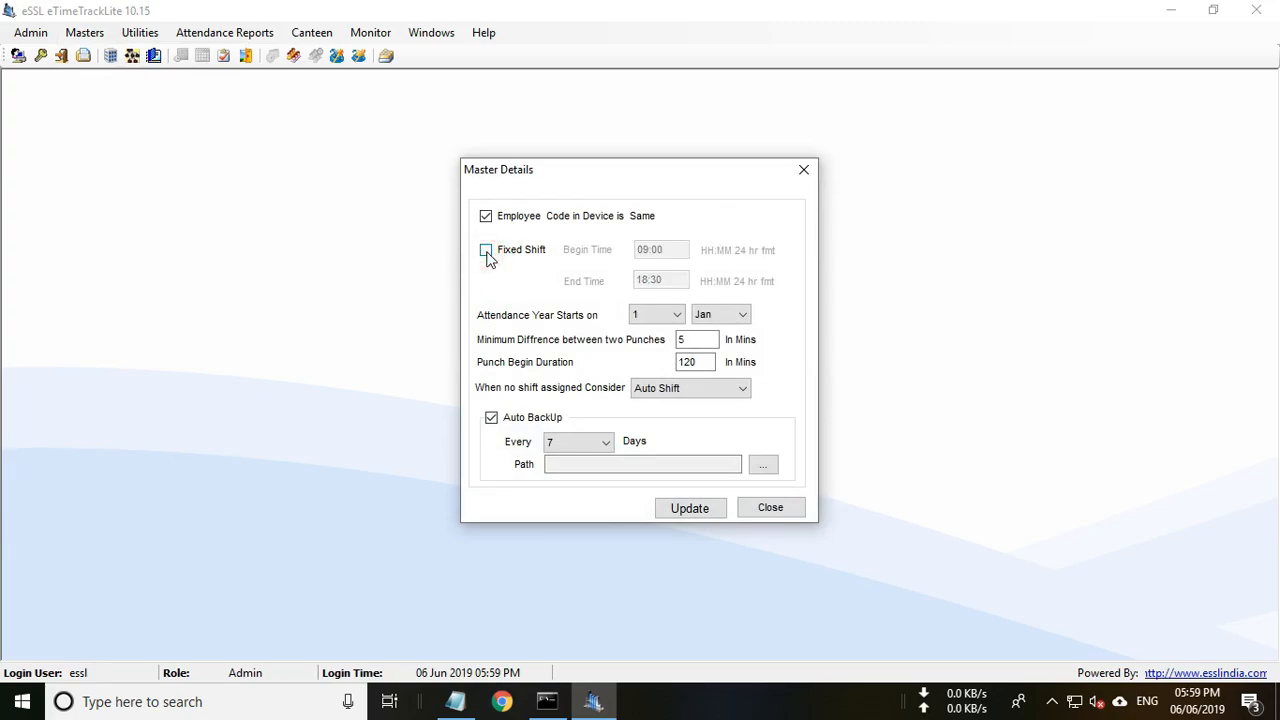
pyautogui.click(692, 508)
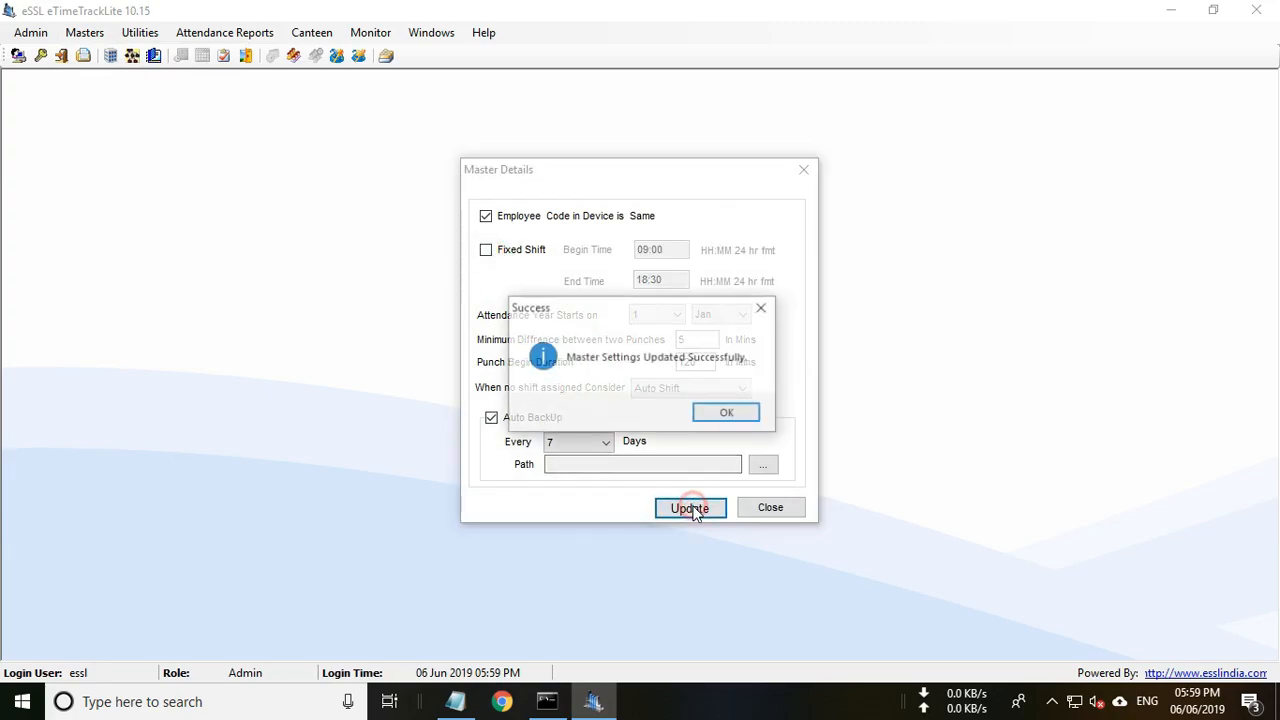
pyautogui.click(728, 413)
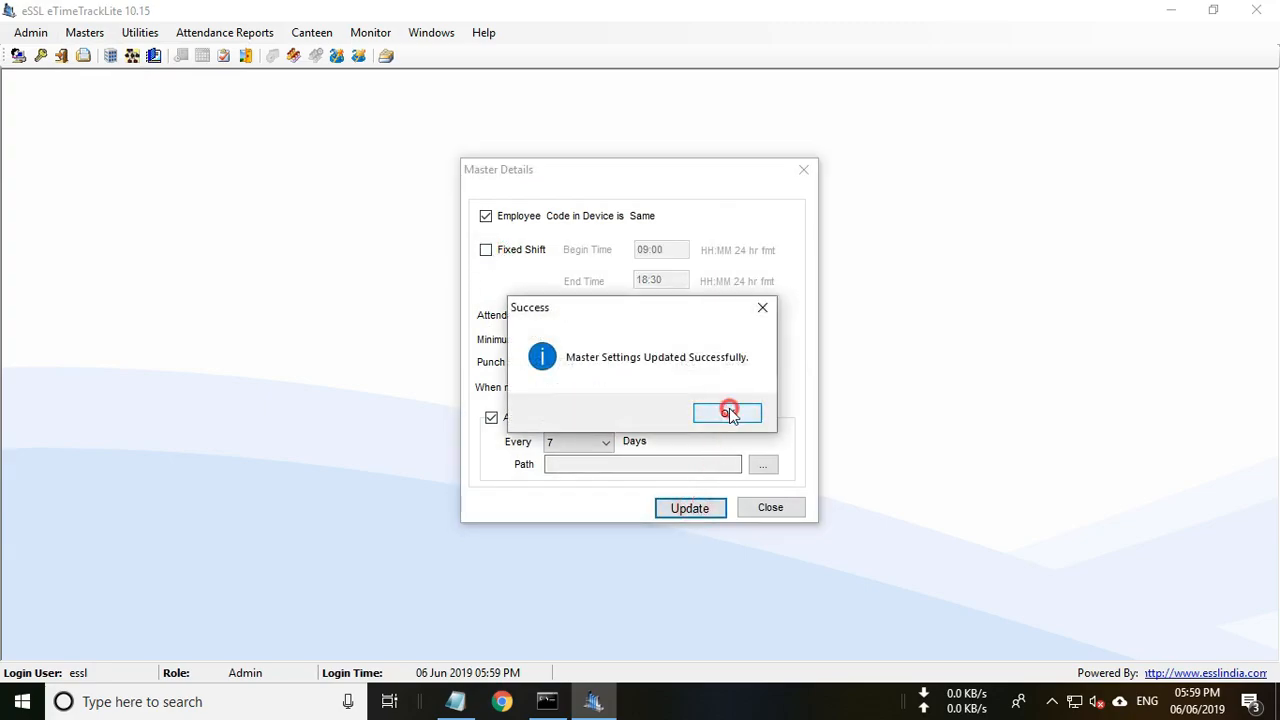
# Edit the Default employee category and set its OT Formula to OT Not Applicable.
pyautogui.click(85, 32)
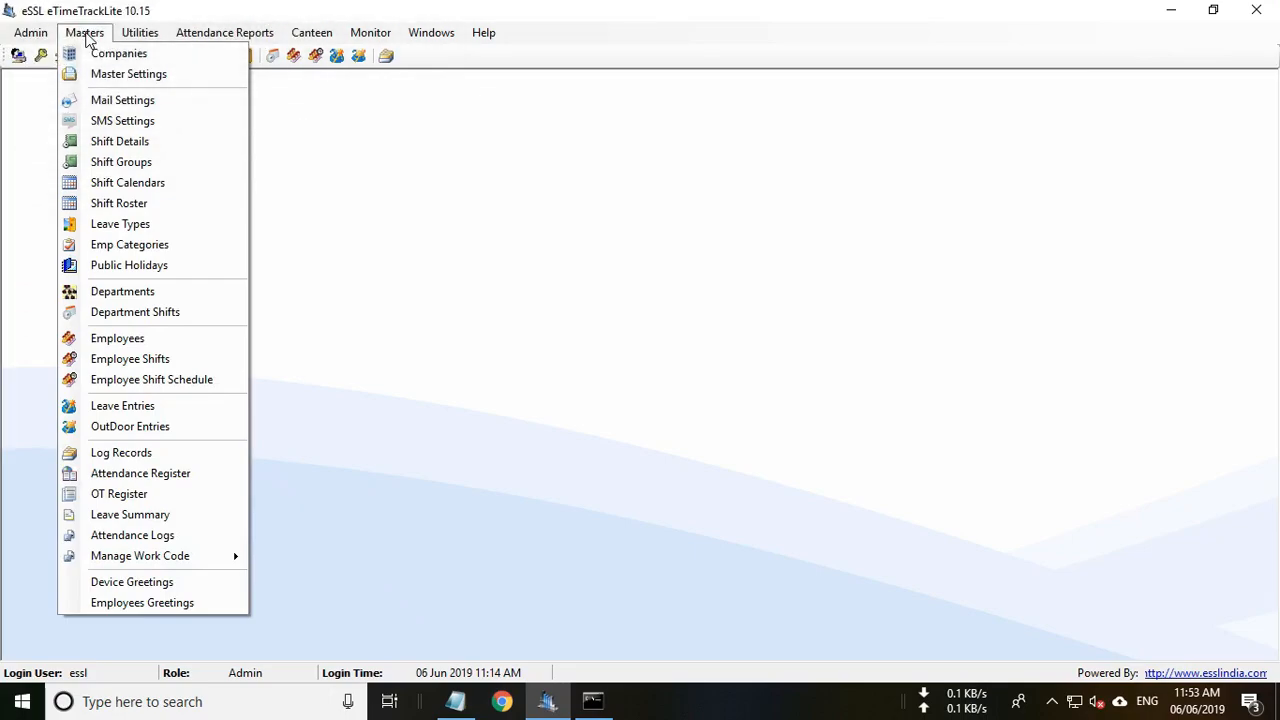
pyautogui.click(122, 246)
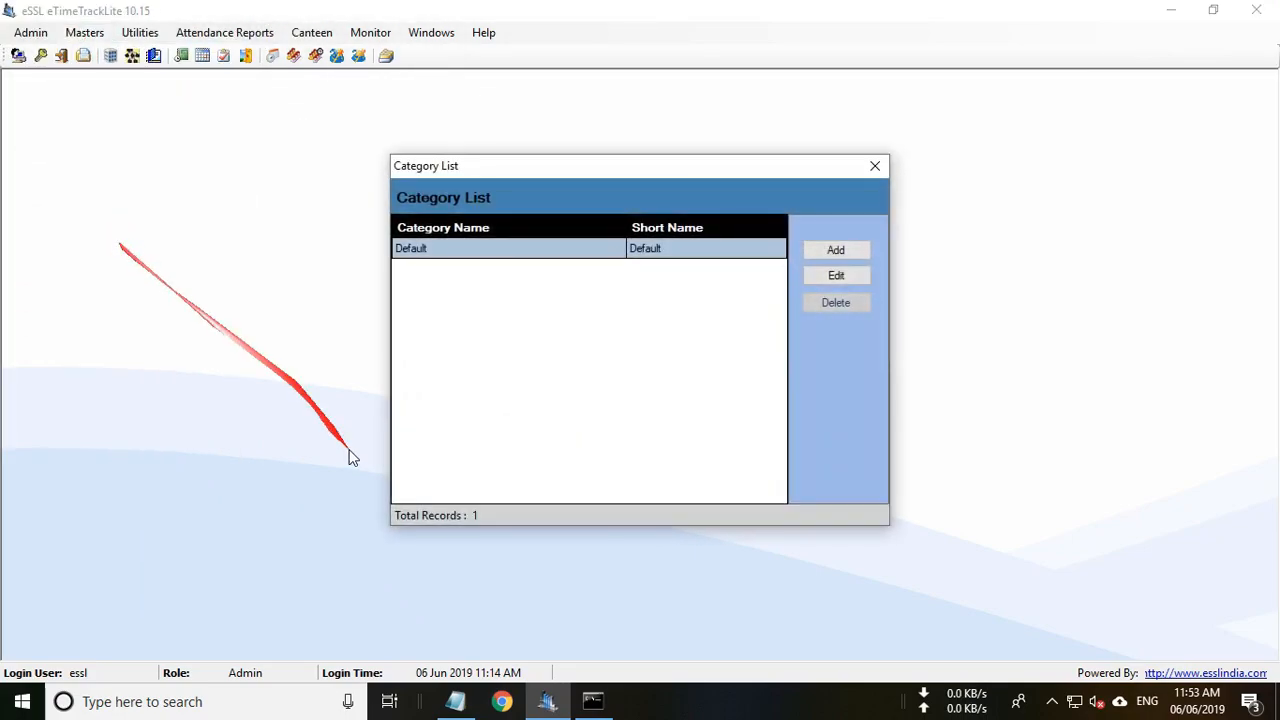
pyautogui.click(851, 277)
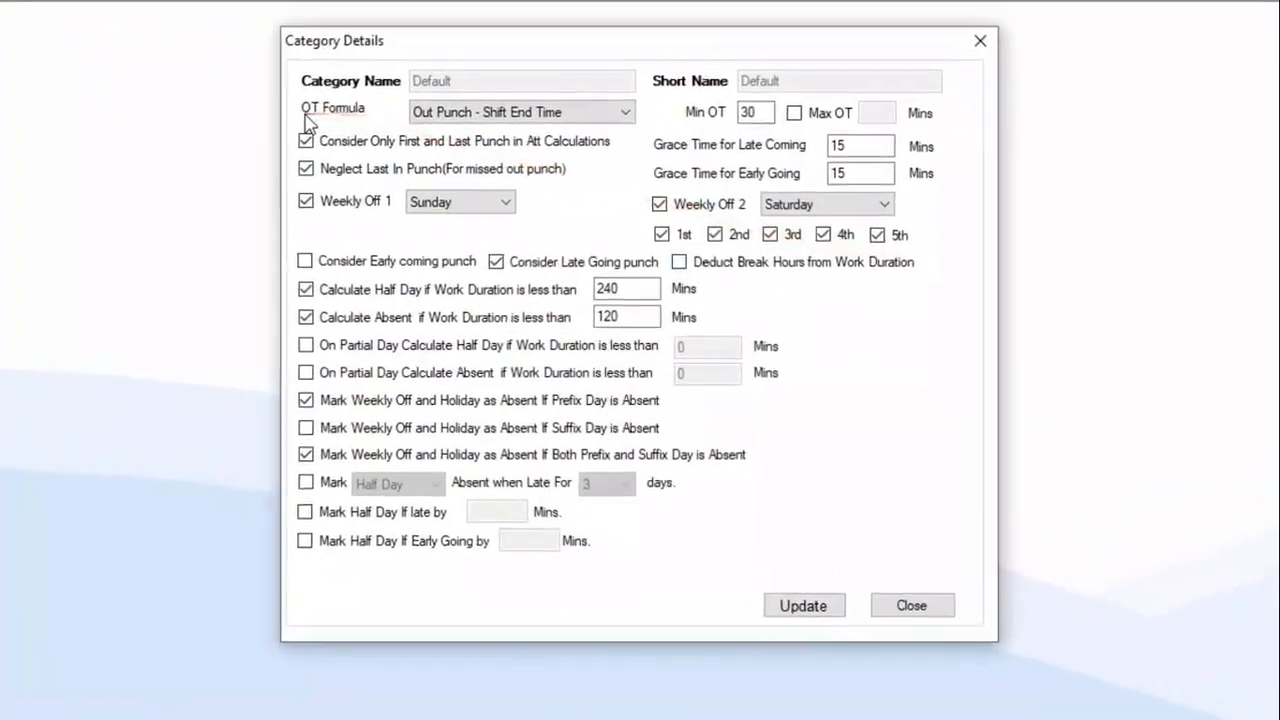
pyautogui.click(620, 107)
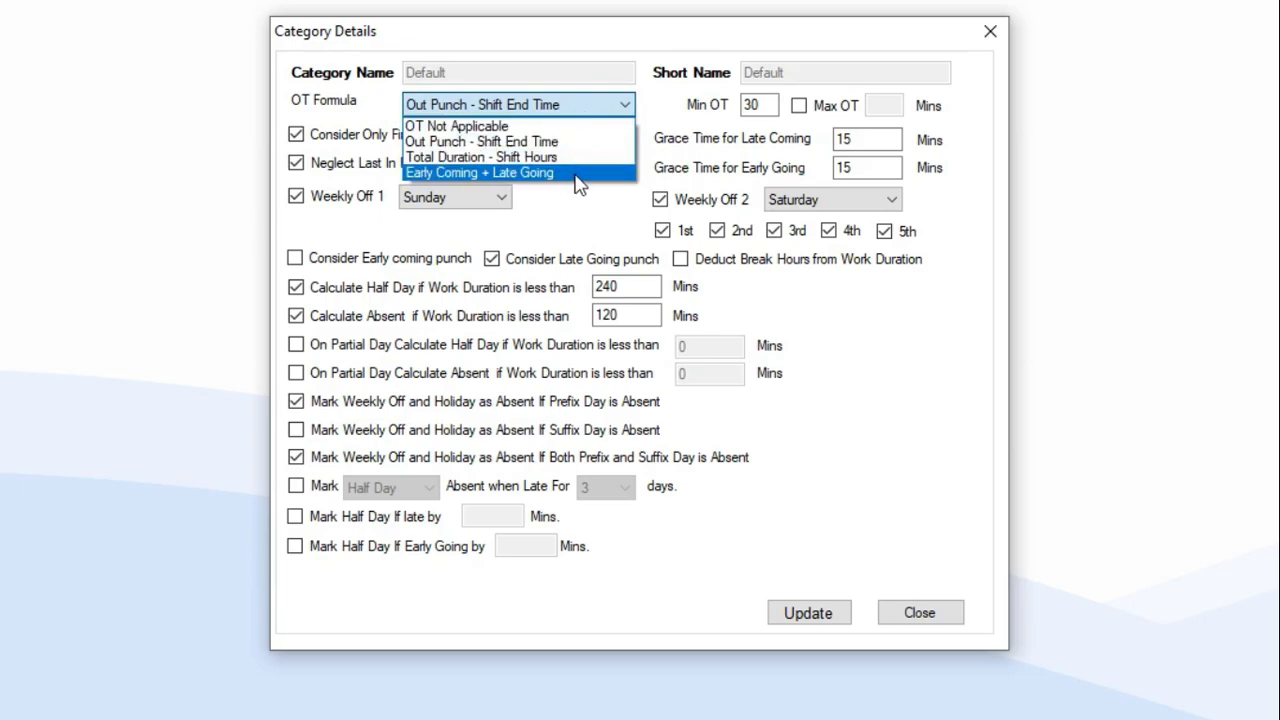
pyautogui.click(586, 128)
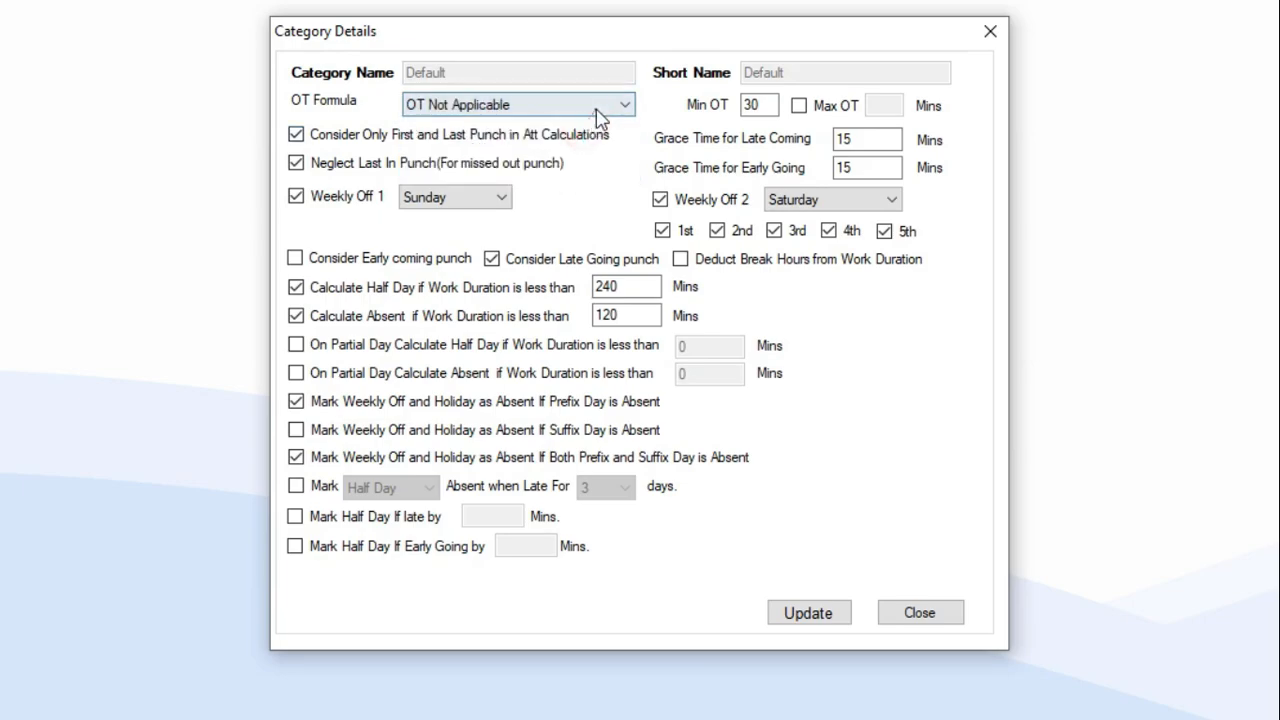
pyautogui.click(596, 108)
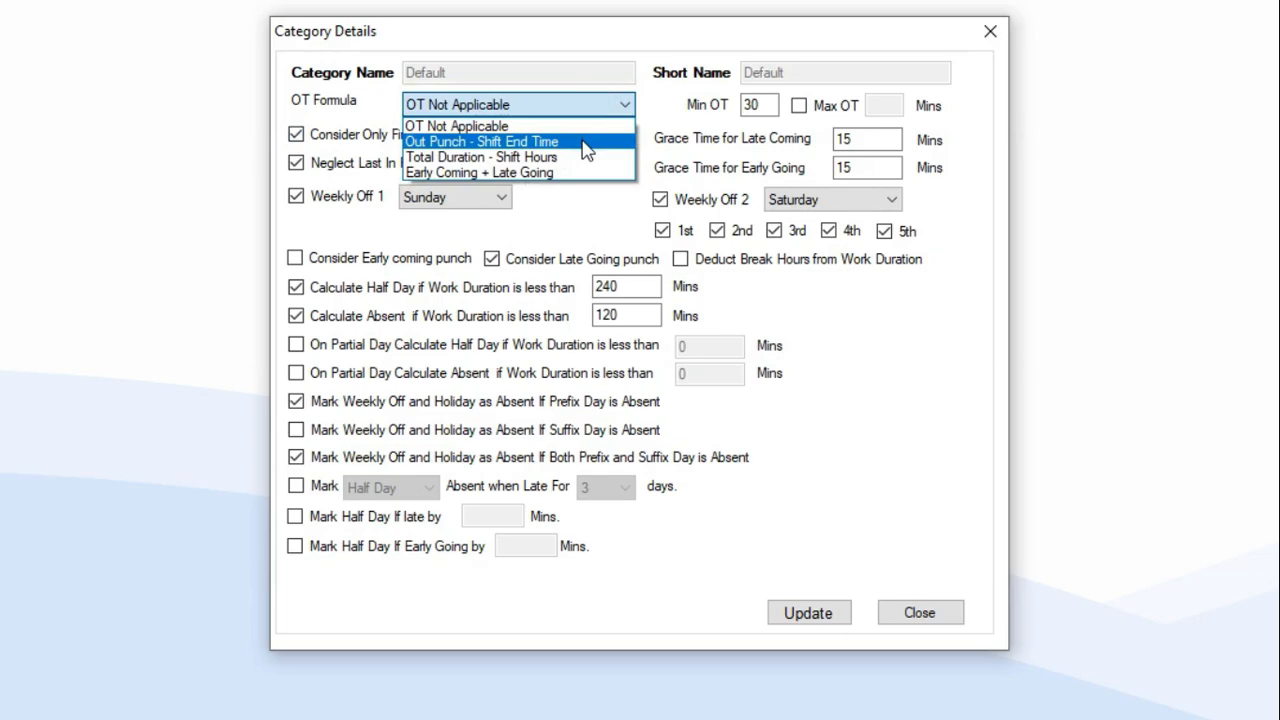
# Choose Out Punch - Shift End Time as the Default category's OT formula.
pyautogui.click(586, 143)
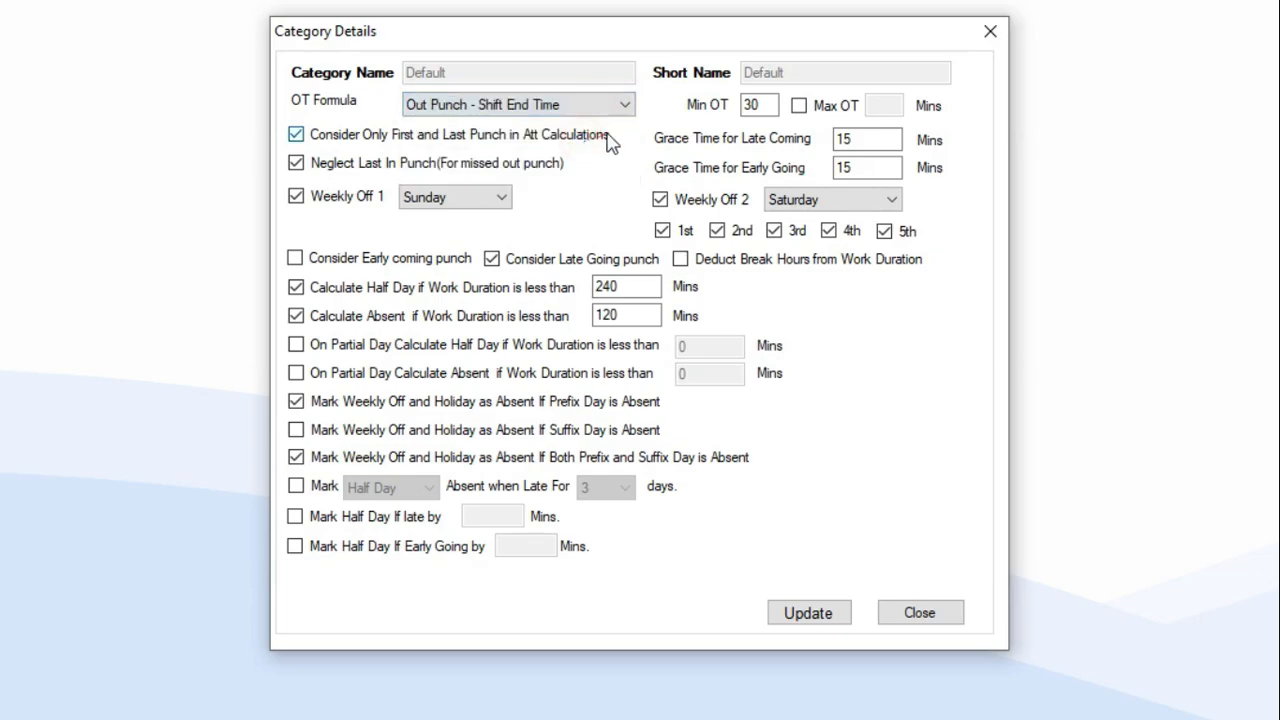
pyautogui.doubleClick(745, 105)
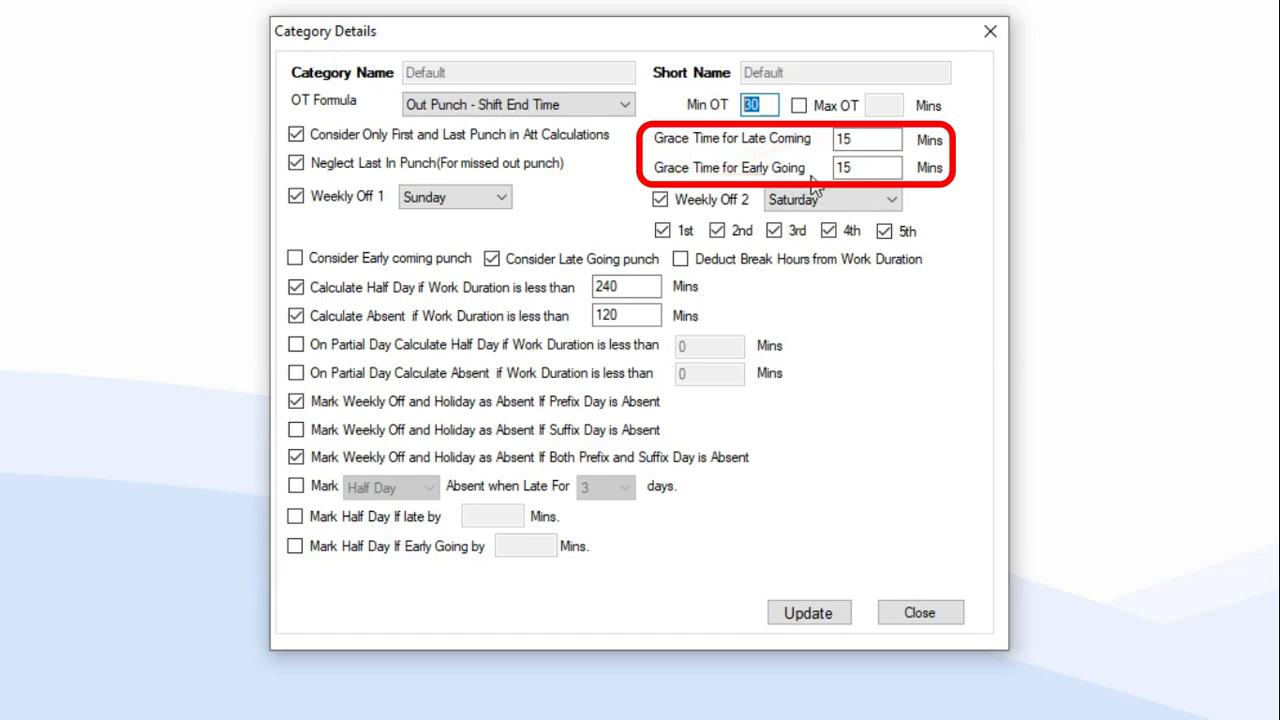
pyautogui.click(868, 138)
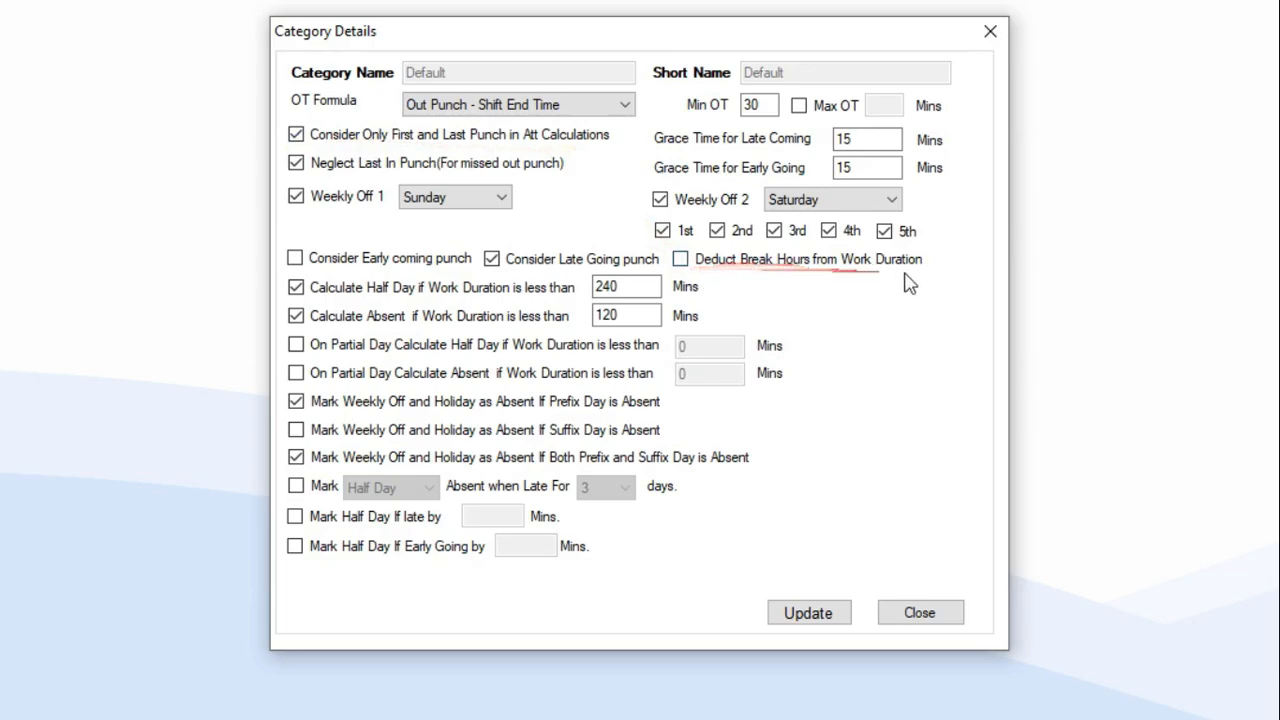
# Leave break-hour deduction off and first-and-last-punch on, and uncheck Neglect Last In Punch.
pyautogui.click(680, 261)
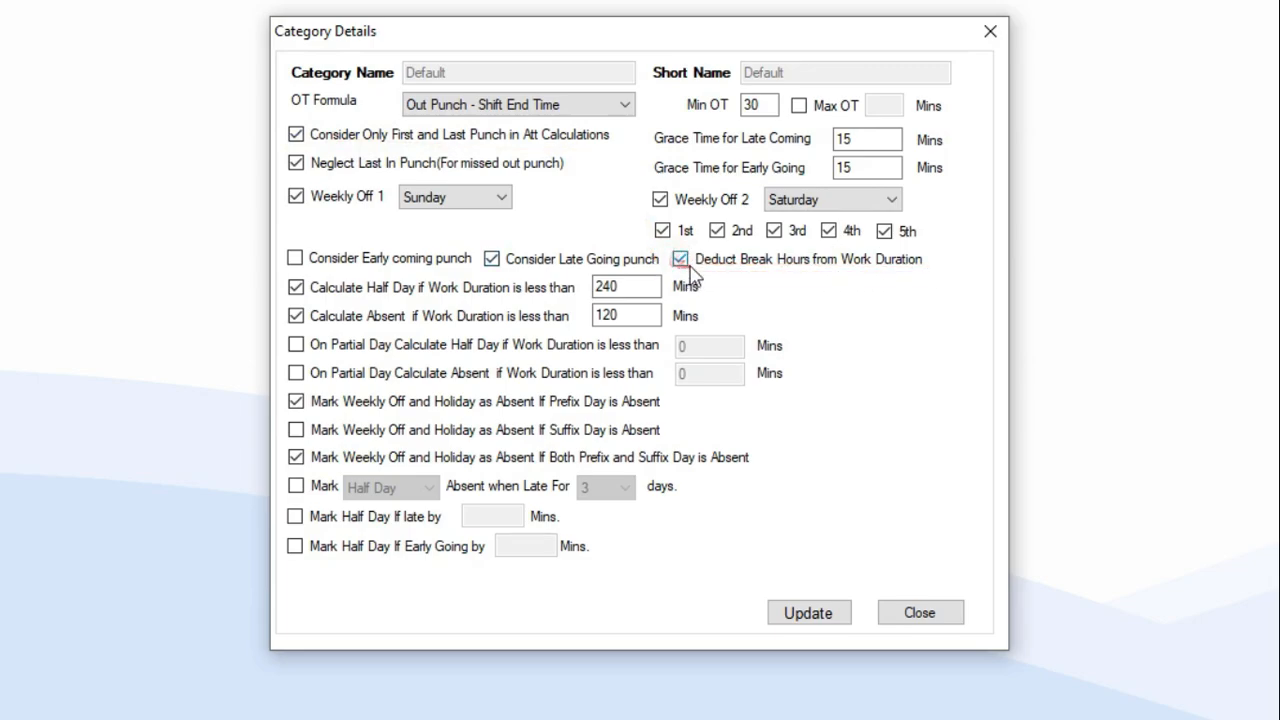
pyautogui.click(298, 136)
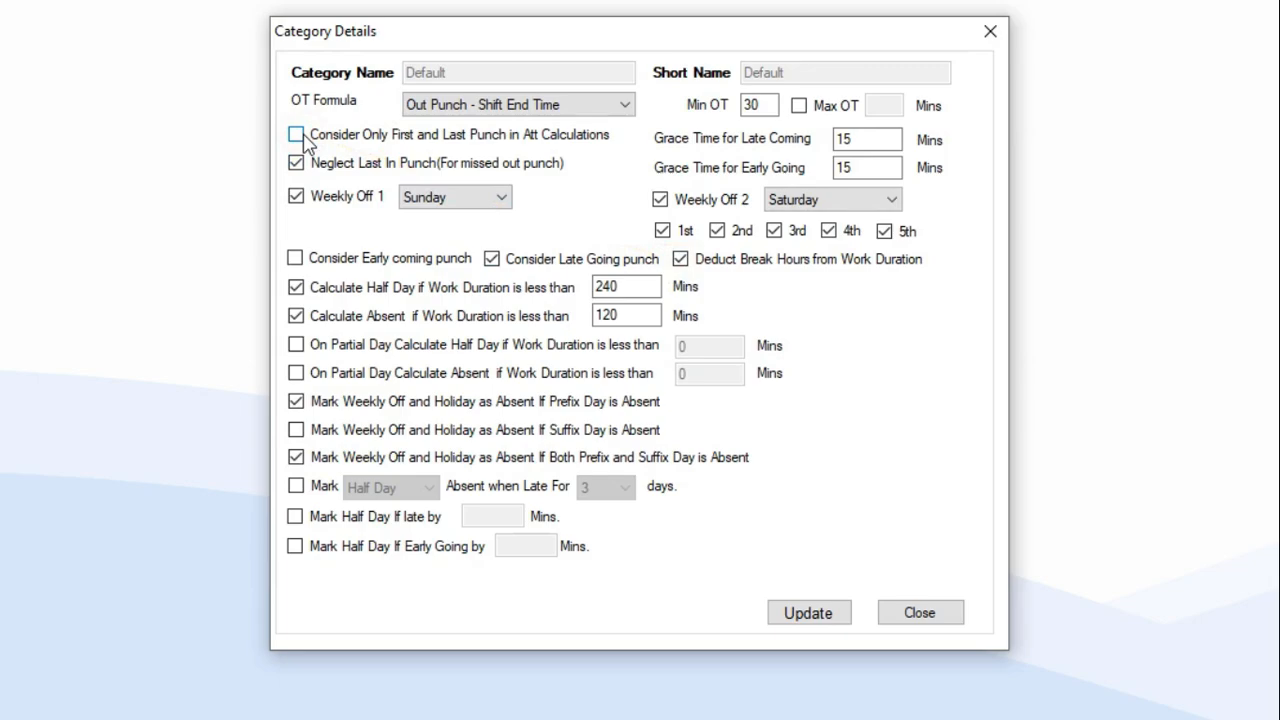
pyautogui.click(297, 135)
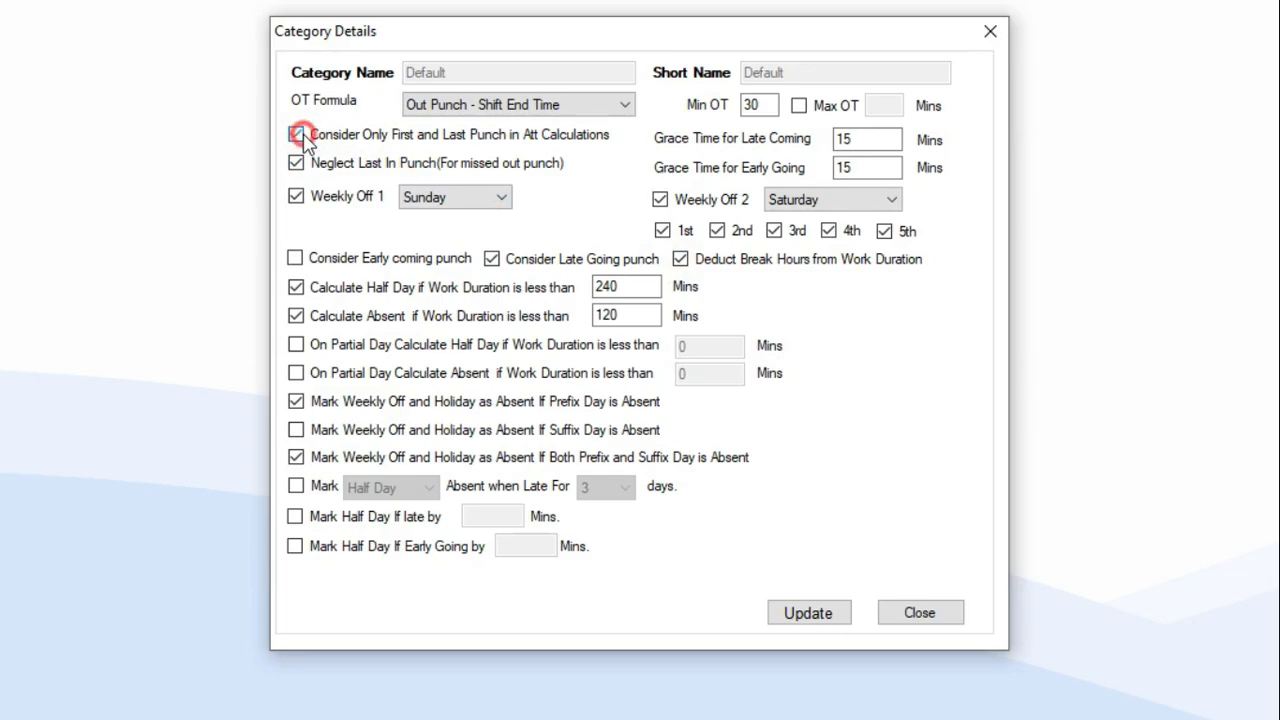
pyautogui.click(680, 260)
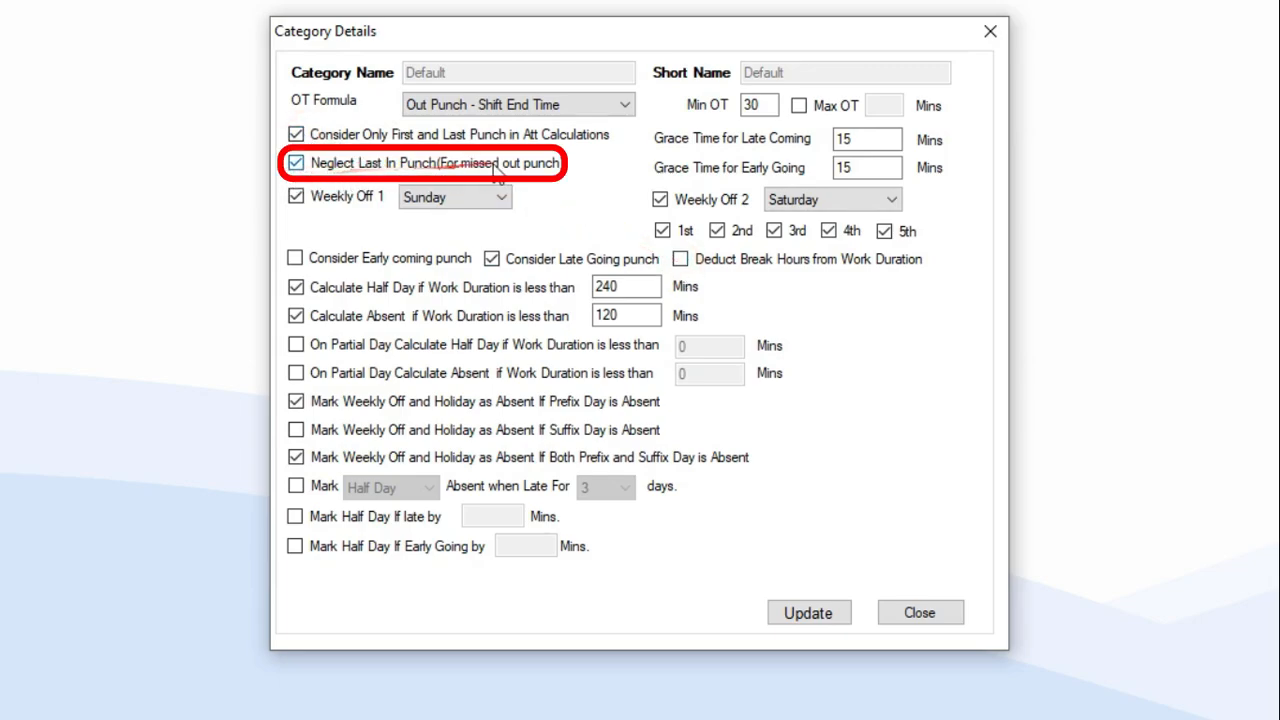
pyautogui.click(298, 165)
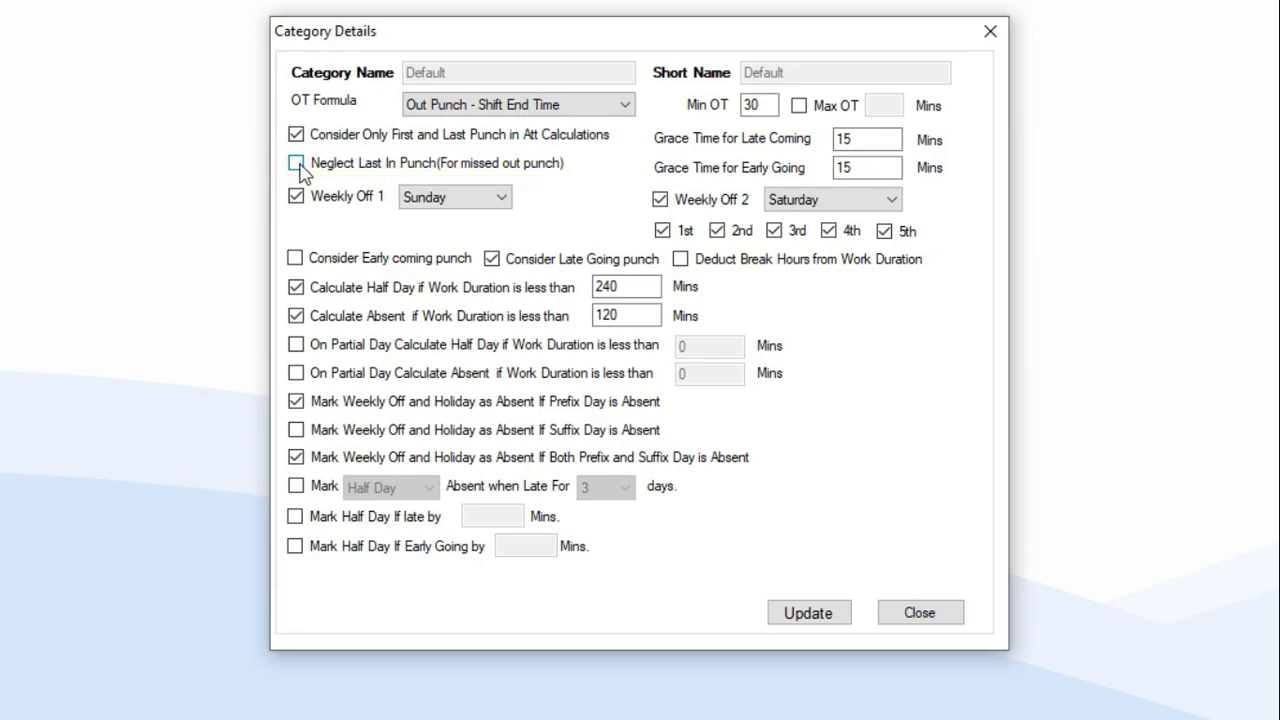
# Recheck Neglect Last In Punch and keep Sunday as Weekly Off 1.
pyautogui.click(296, 164)
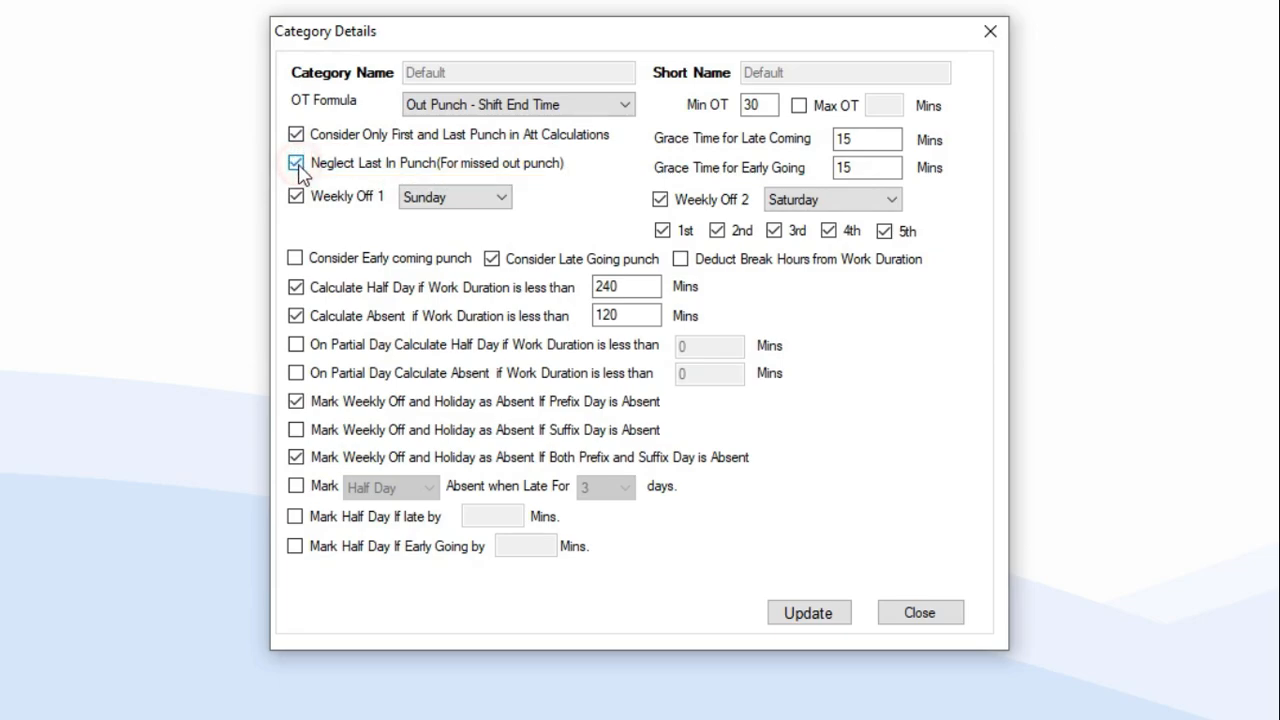
pyautogui.click(478, 205)
pyautogui.click(477, 203)
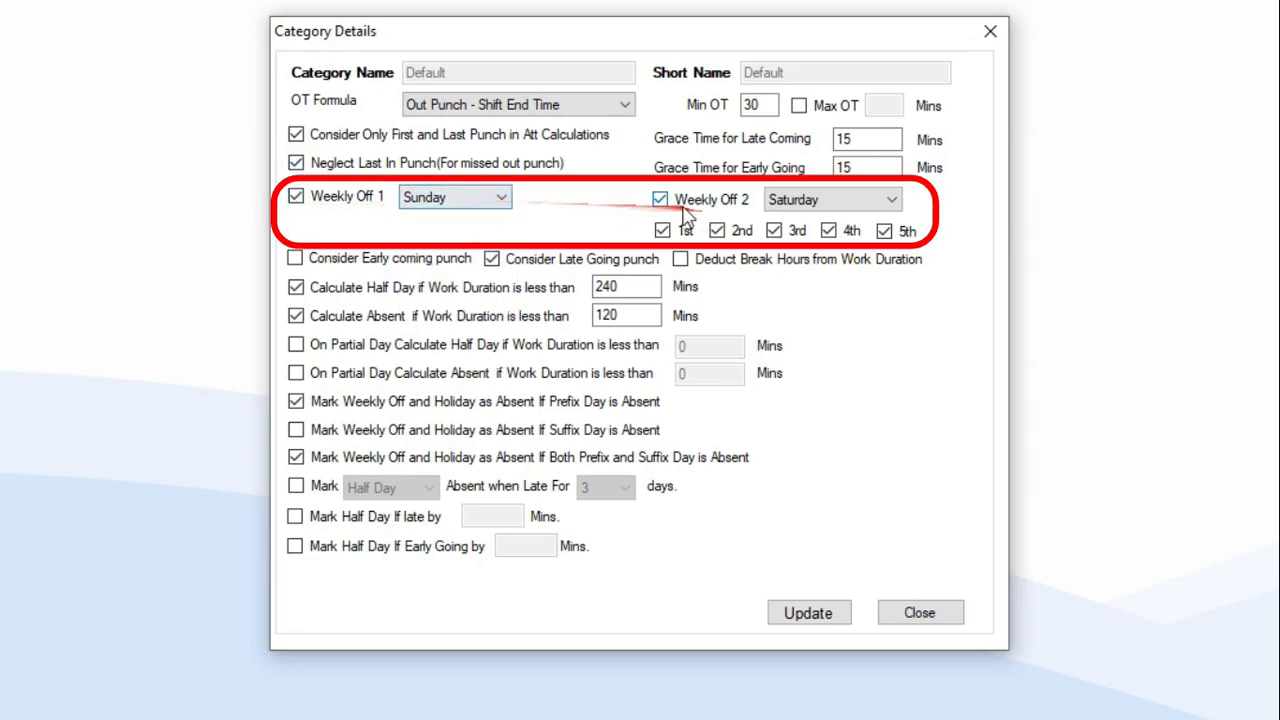
pyautogui.click(662, 201)
pyautogui.click(660, 200)
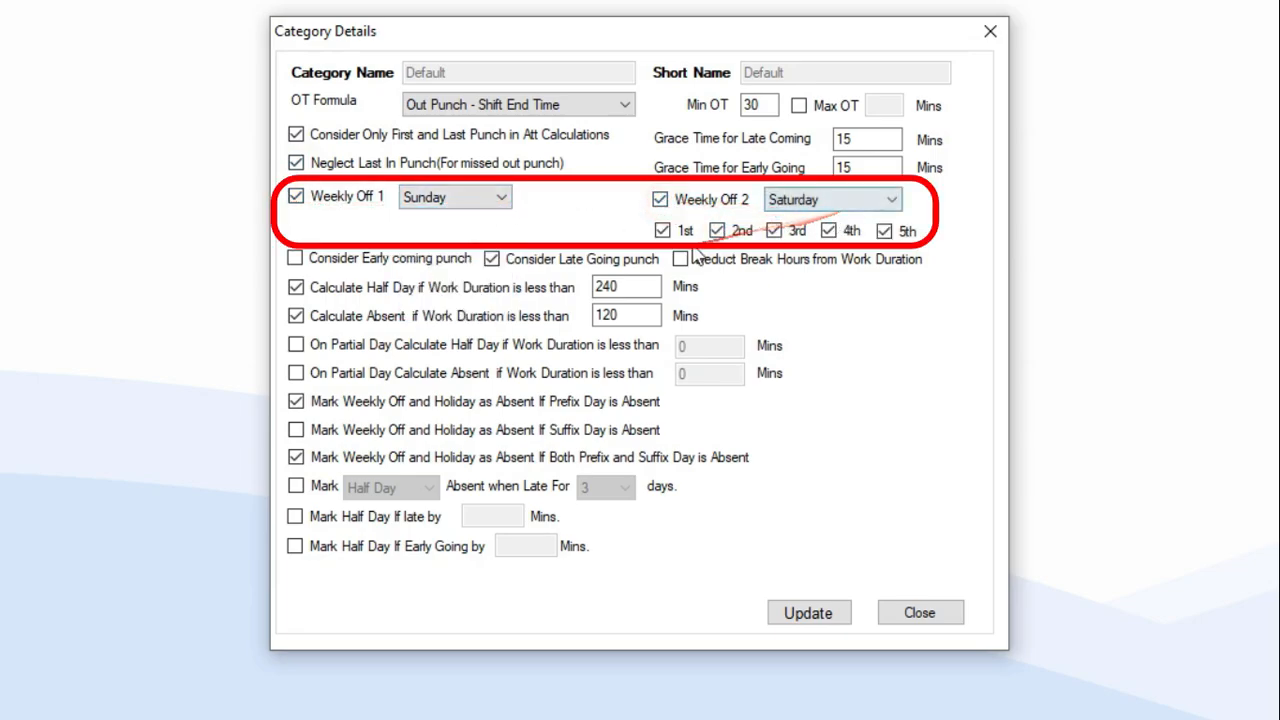
# Make Saturday a weekly off only in the 2nd week and count early coming punches.
pyautogui.click(662, 230)
pyautogui.click(774, 230)
pyautogui.click(828, 230)
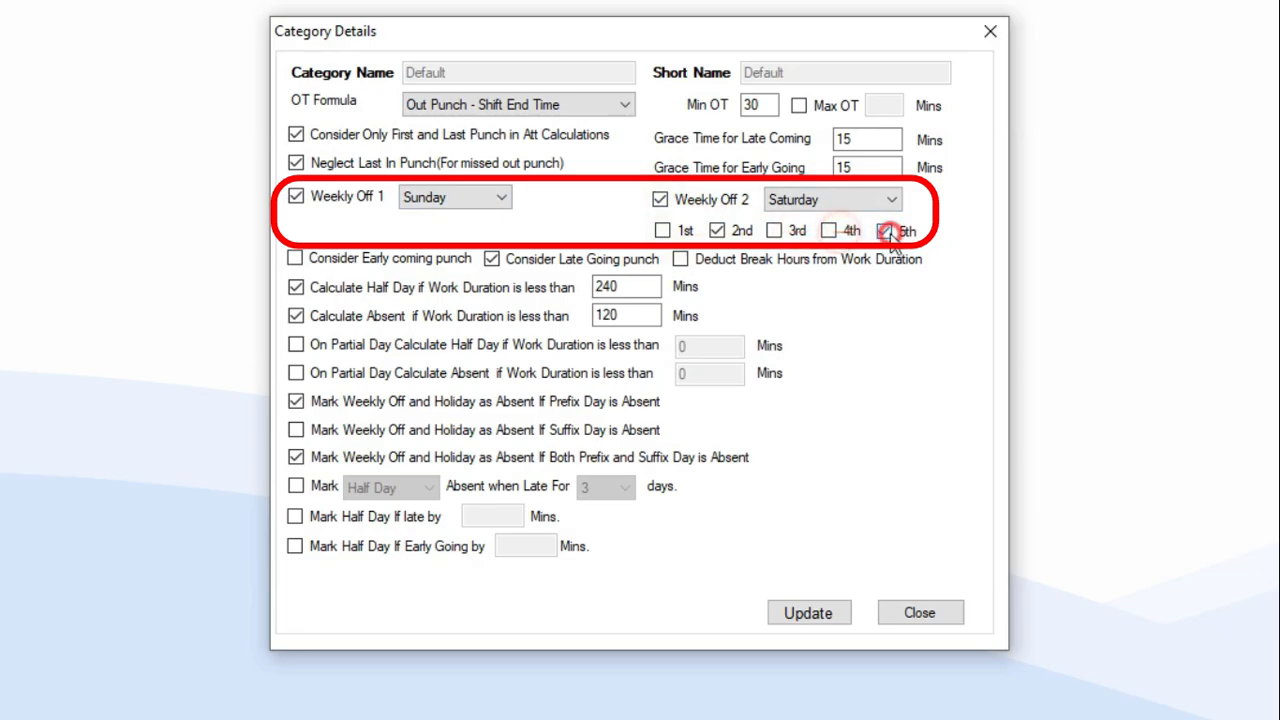
pyautogui.click(887, 231)
pyautogui.click(660, 200)
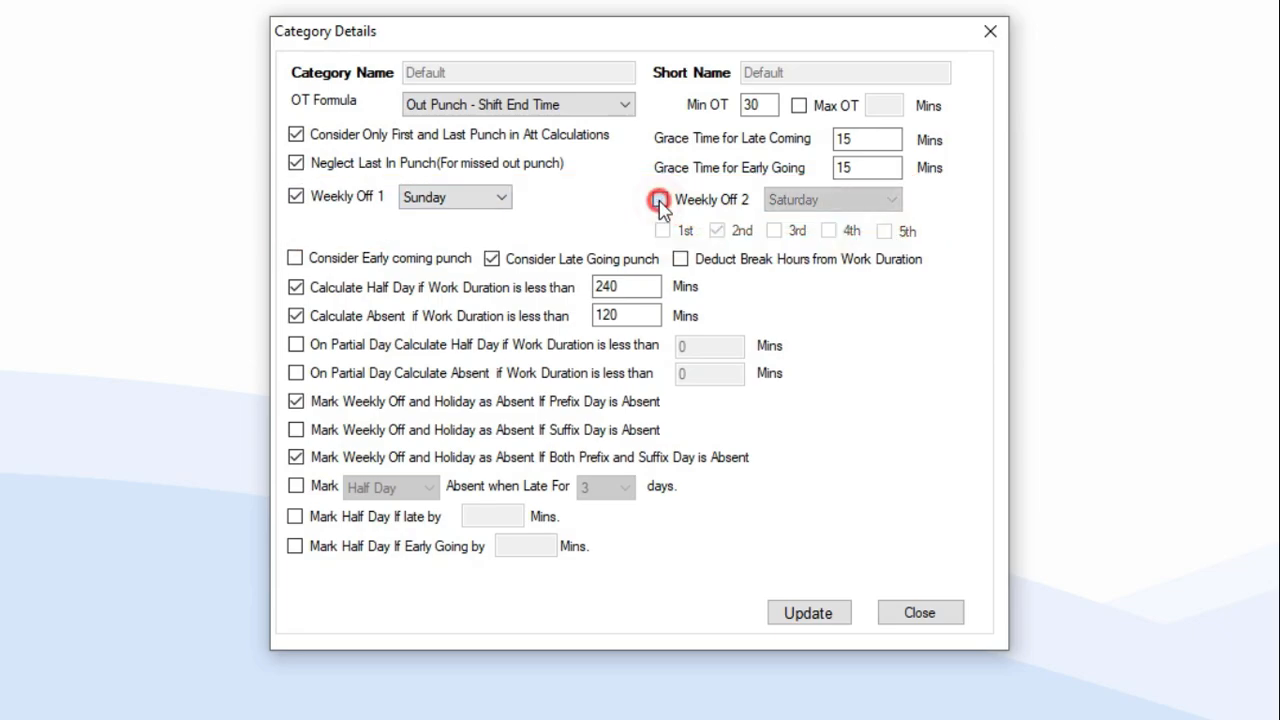
pyautogui.click(660, 200)
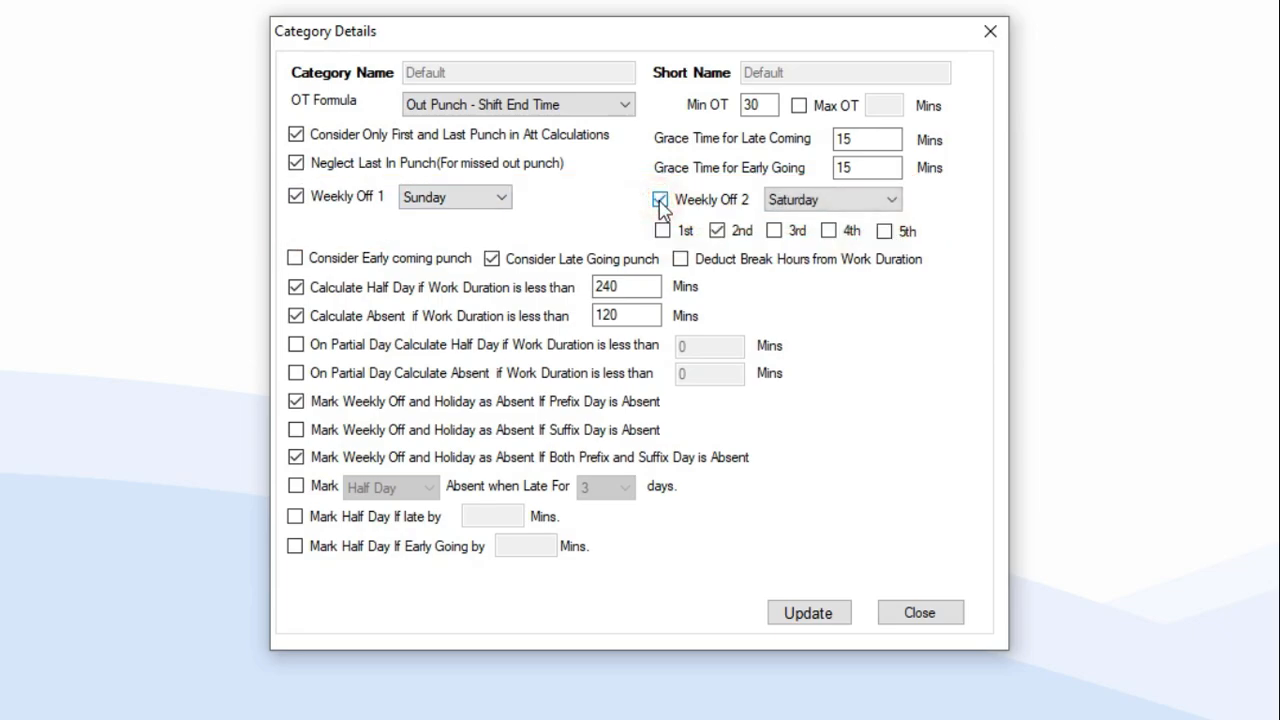
pyautogui.click(296, 259)
# Keep the 240-minute half-day and 120-minute absent work-duration thresholds enabled.
pyautogui.click(296, 315)
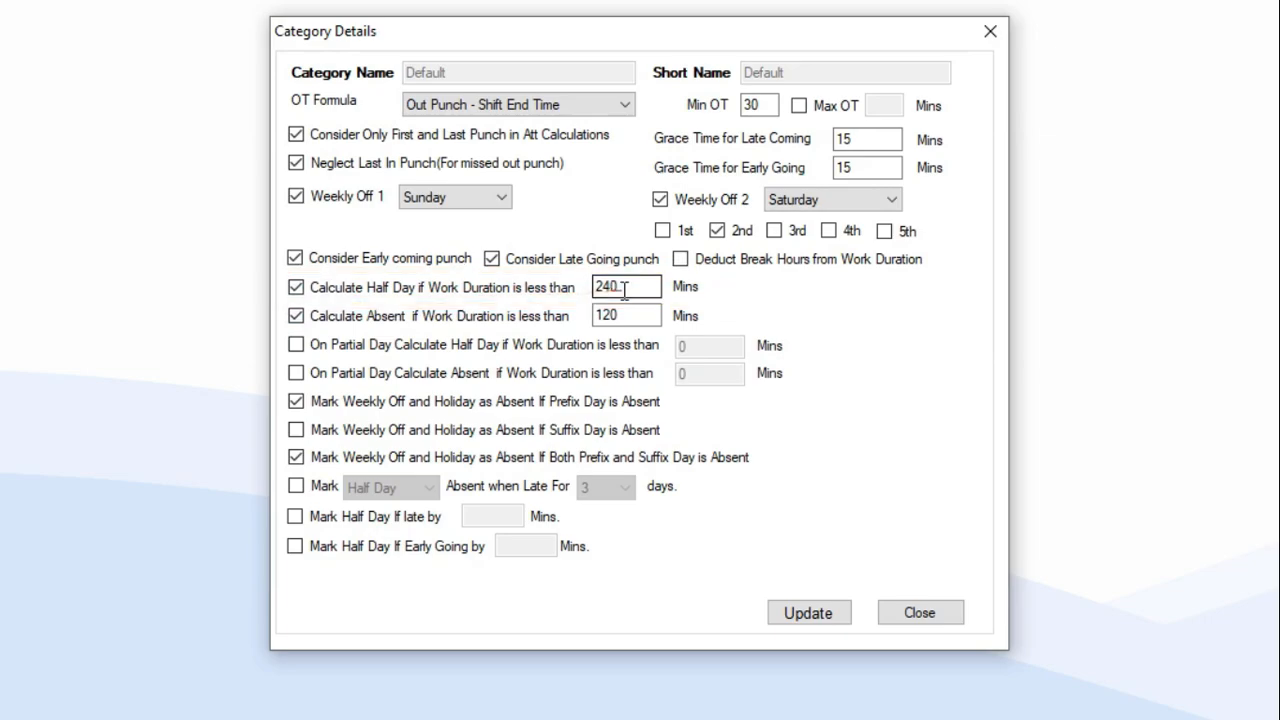
pyautogui.doubleClick(612, 288)
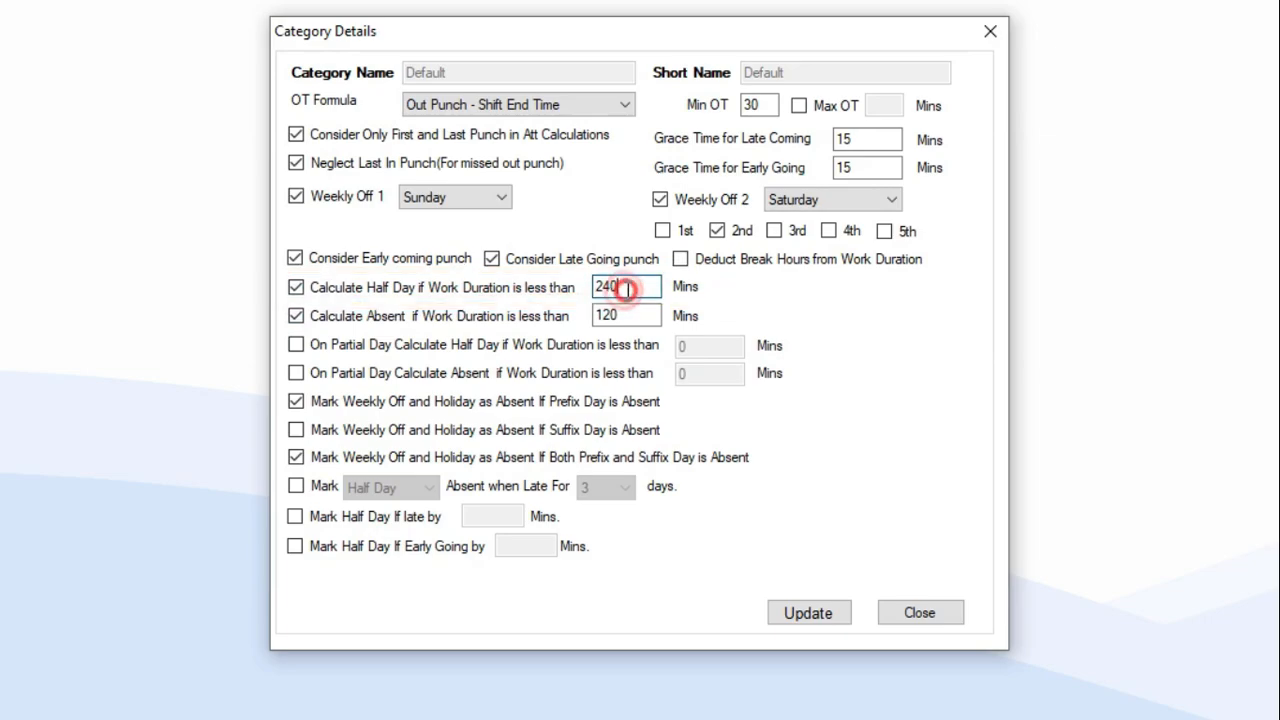
pyautogui.click(295, 316)
pyautogui.click(295, 316)
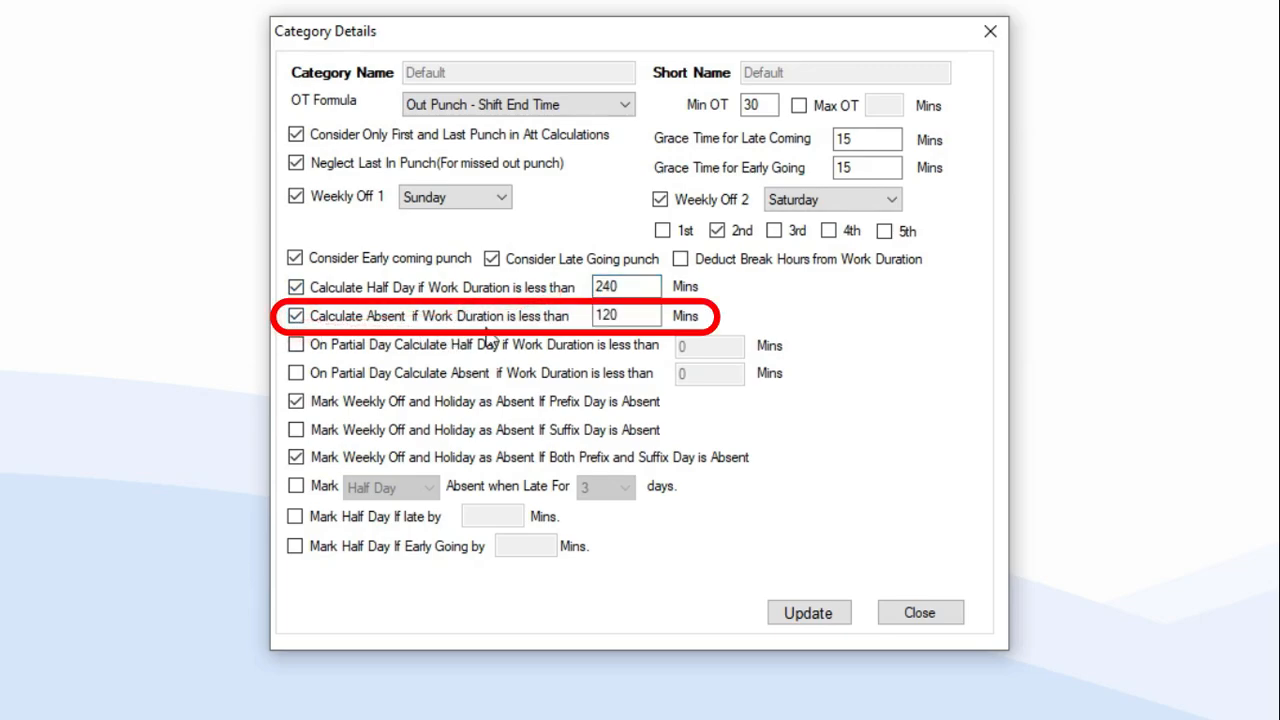
pyautogui.click(627, 317)
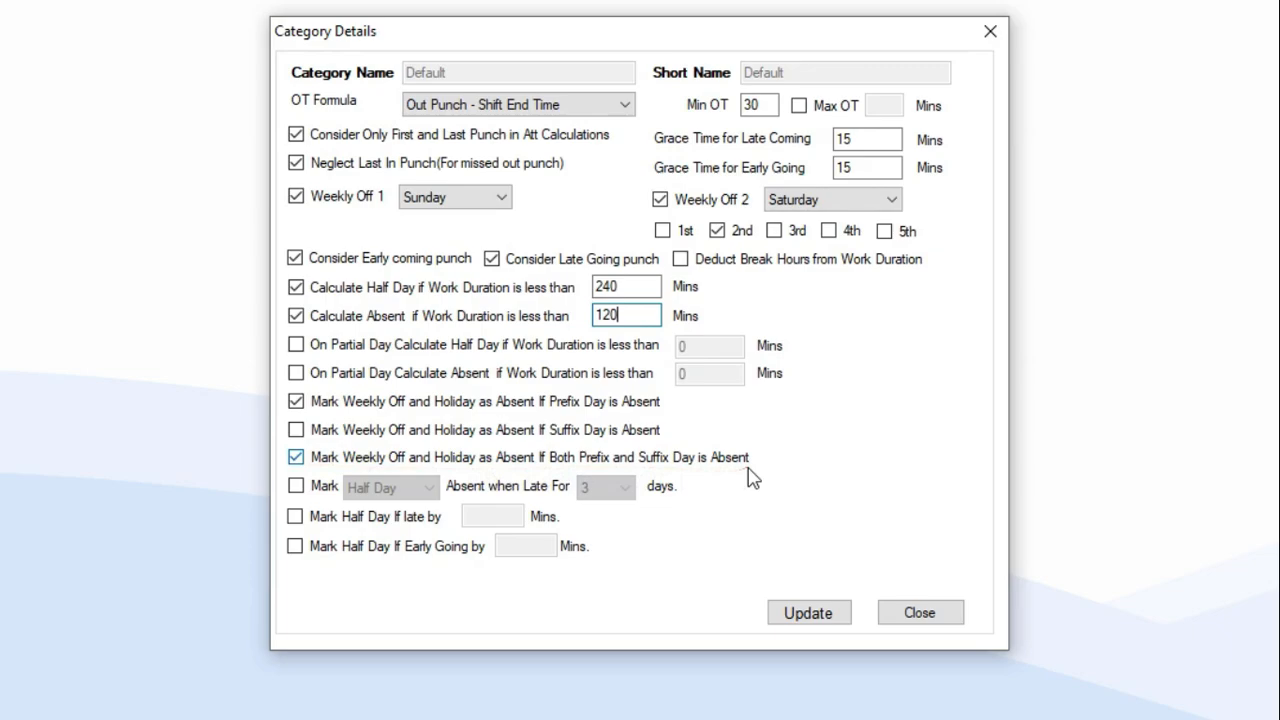
# Turn off weekly-off prefix and both-days absence rules; mark a half day after 3 late days.
pyautogui.click(296, 401)
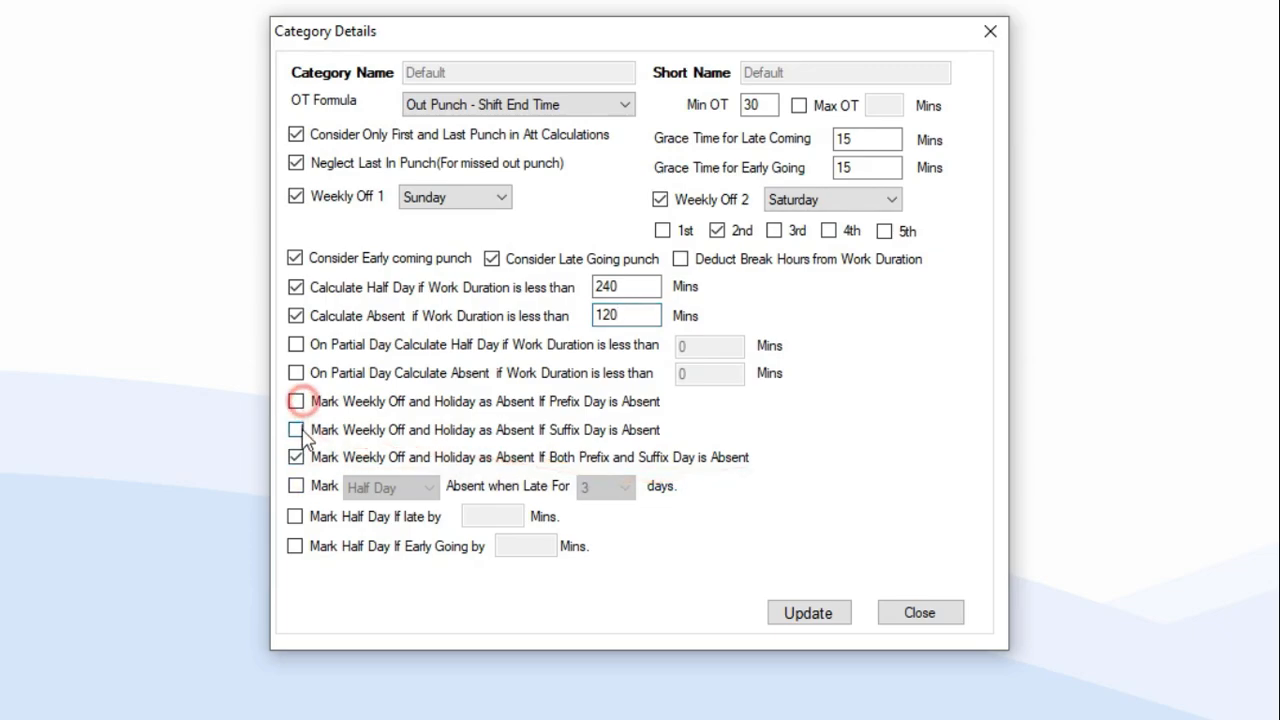
pyautogui.click(296, 457)
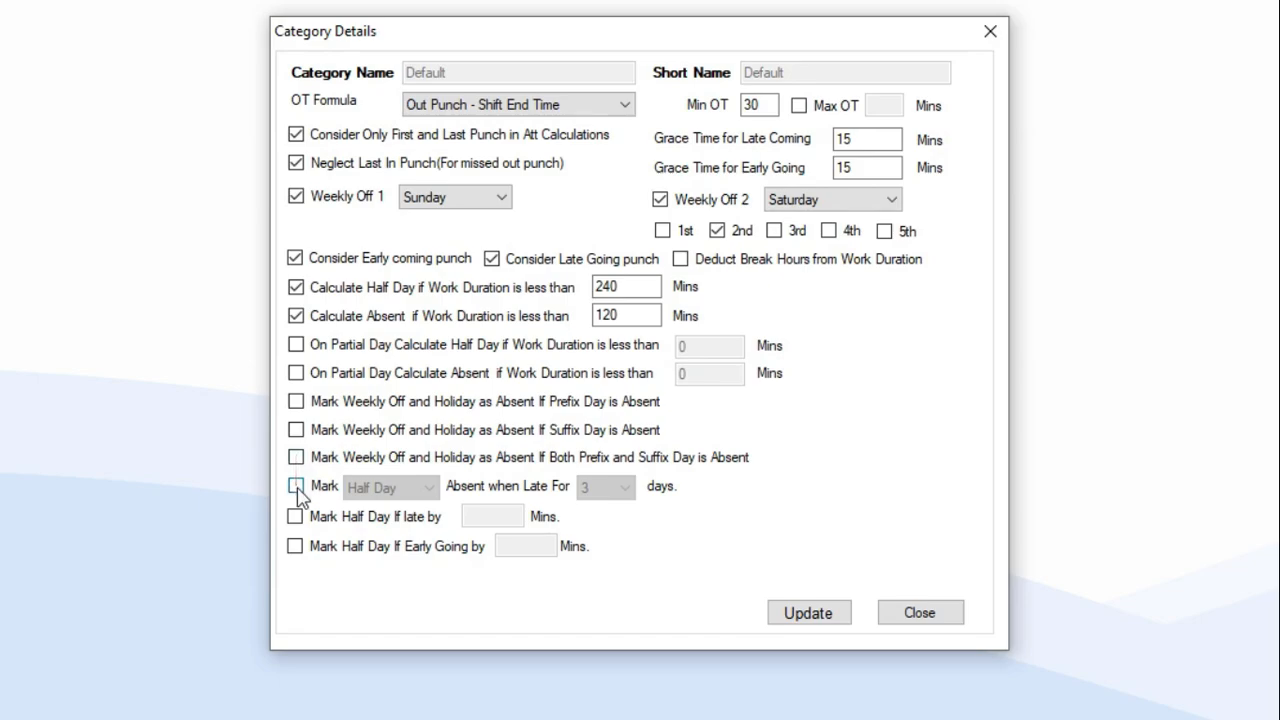
pyautogui.click(295, 487)
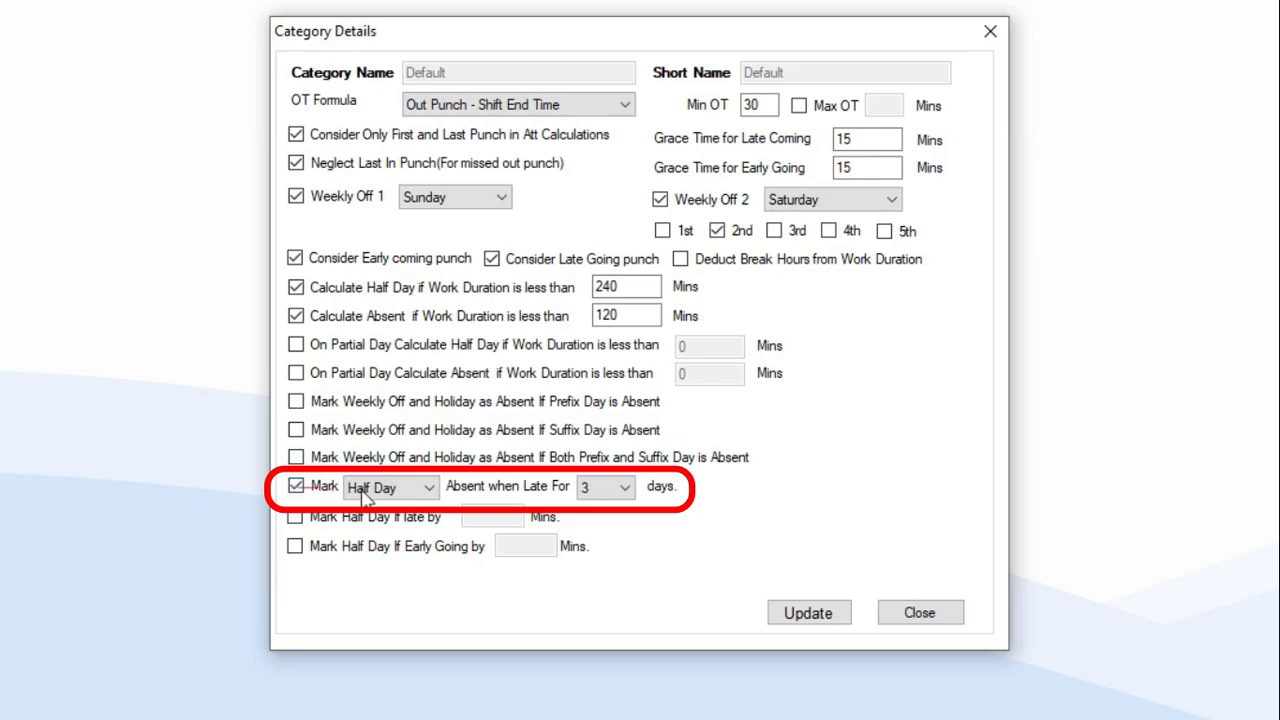
pyautogui.click(424, 489)
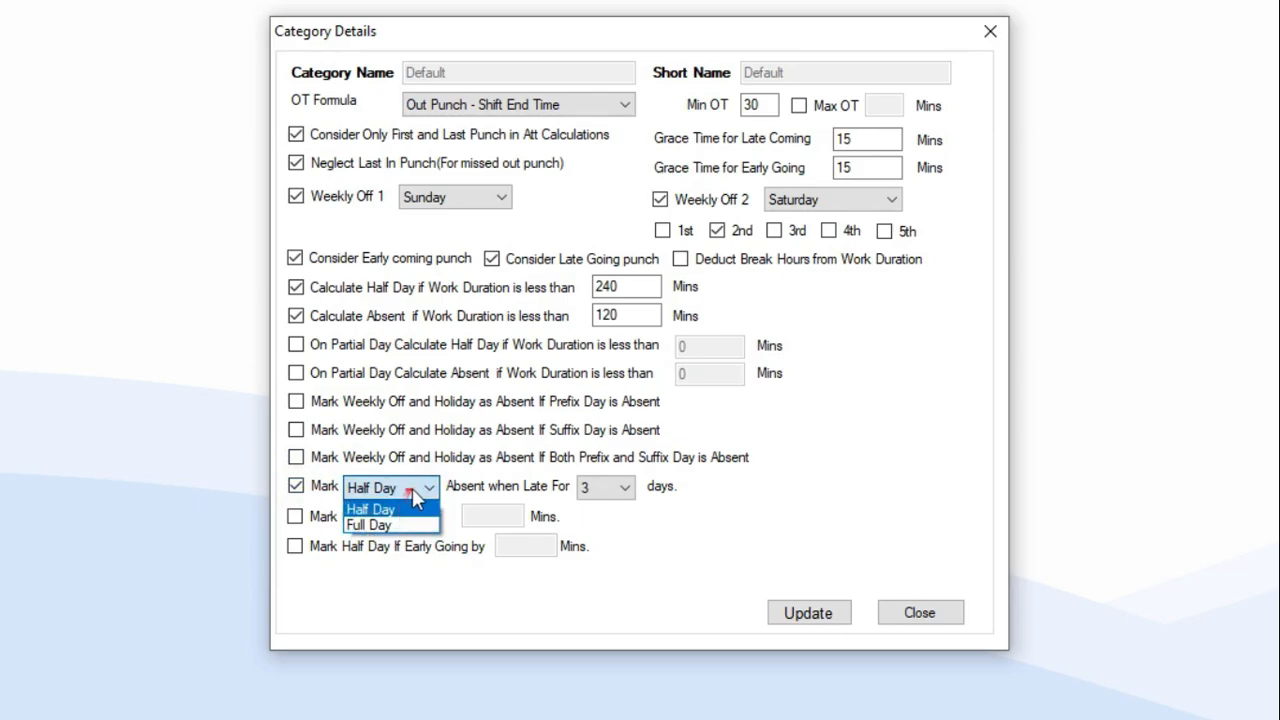
pyautogui.click(370, 509)
pyautogui.click(617, 487)
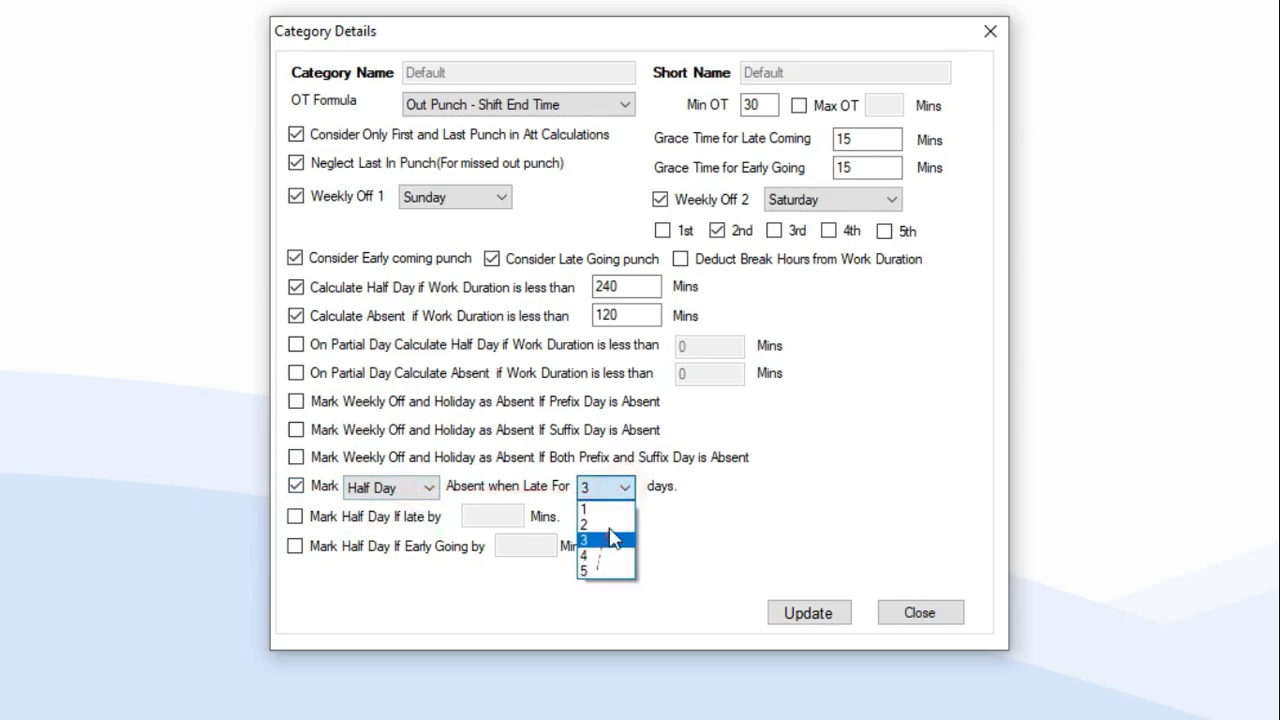
pyautogui.click(589, 540)
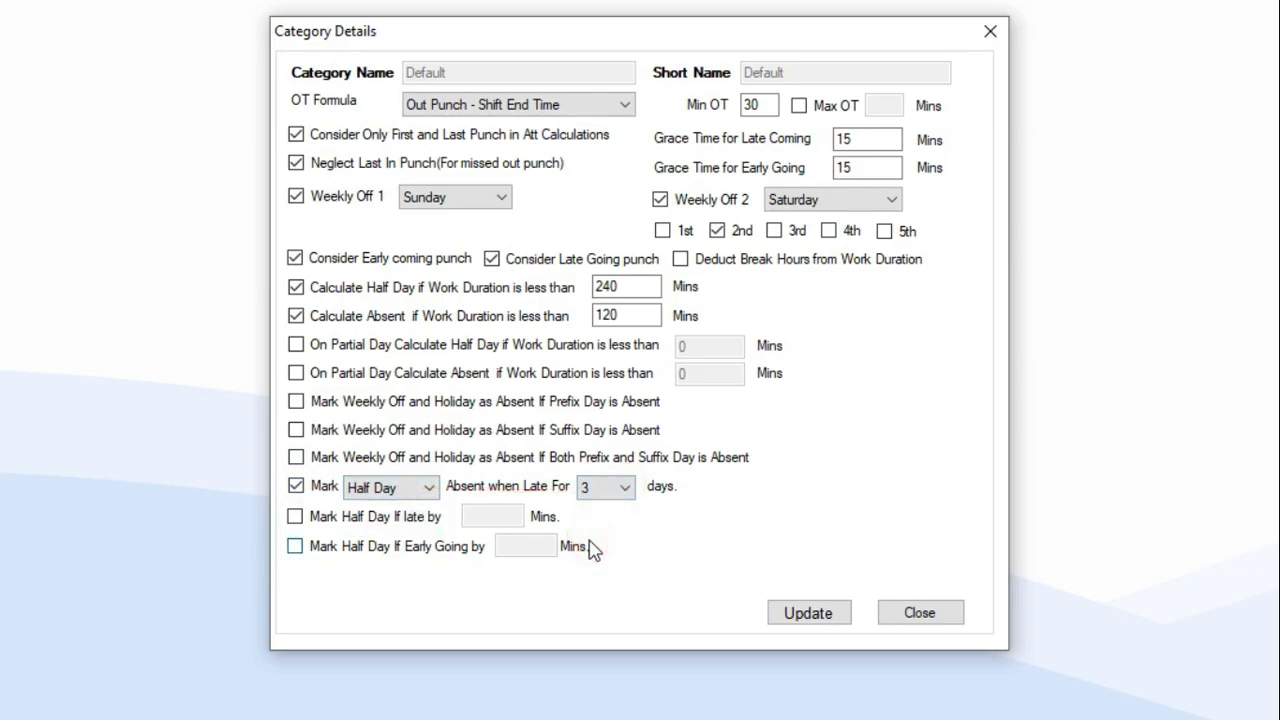
# Enter 60 minutes for late and early-going half days, then untick both half-day rules.
pyautogui.click(295, 517)
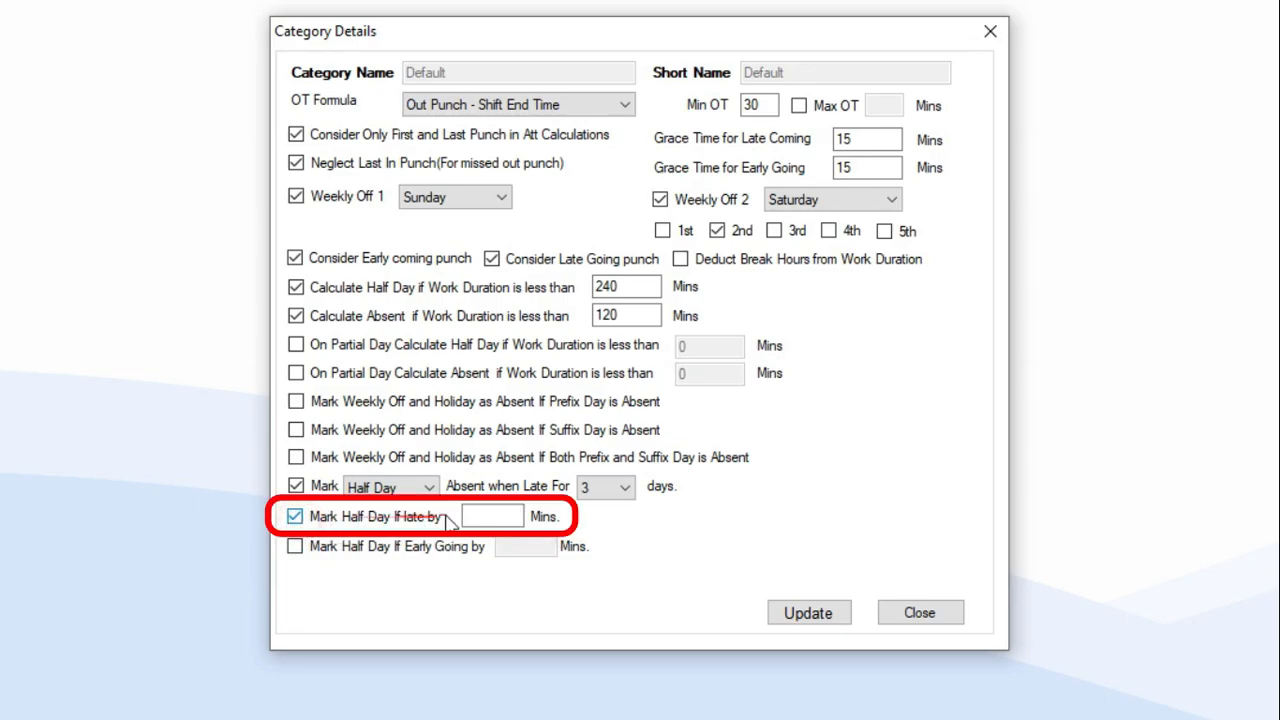
pyautogui.click(490, 516)
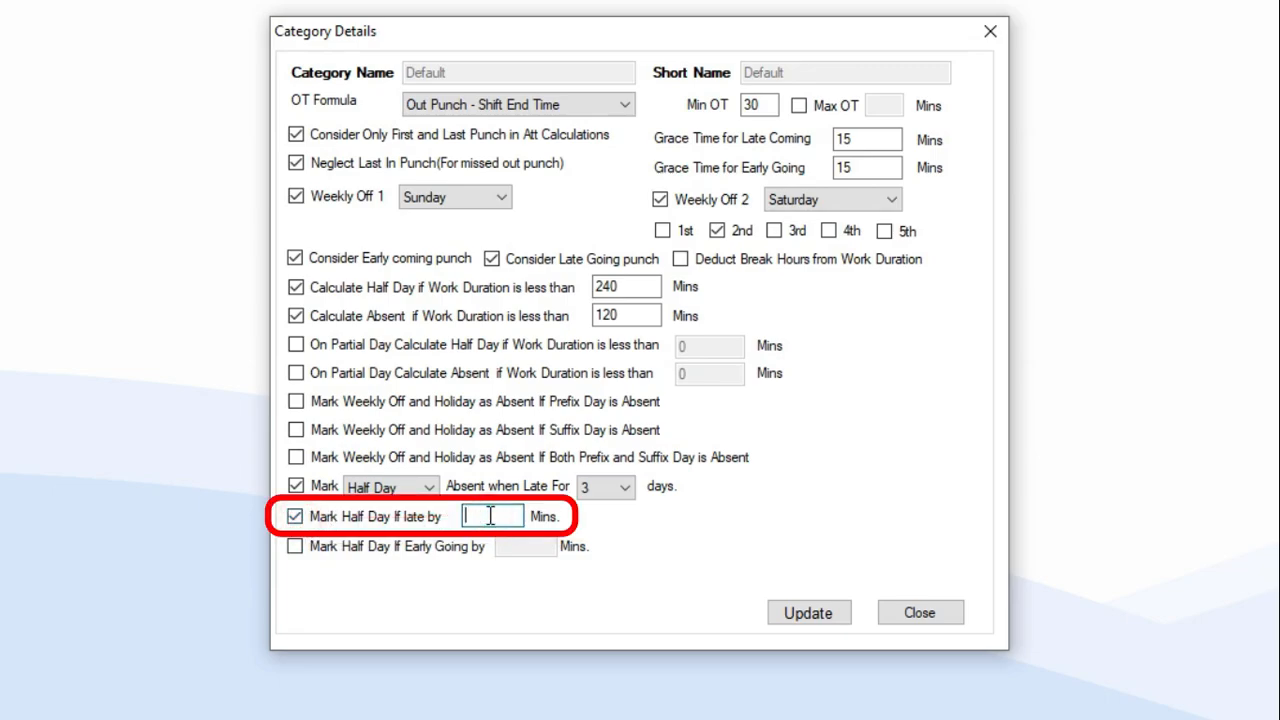
pyautogui.write('60')
pyautogui.click(295, 548)
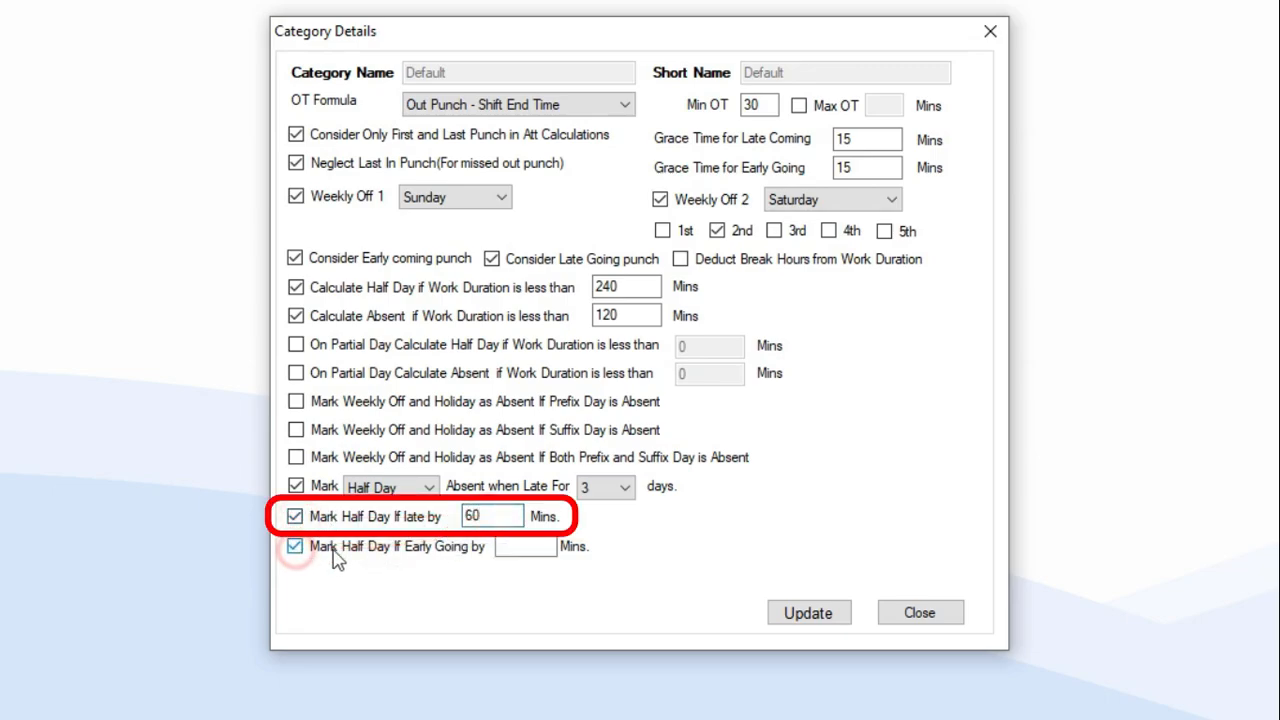
pyautogui.click(535, 546)
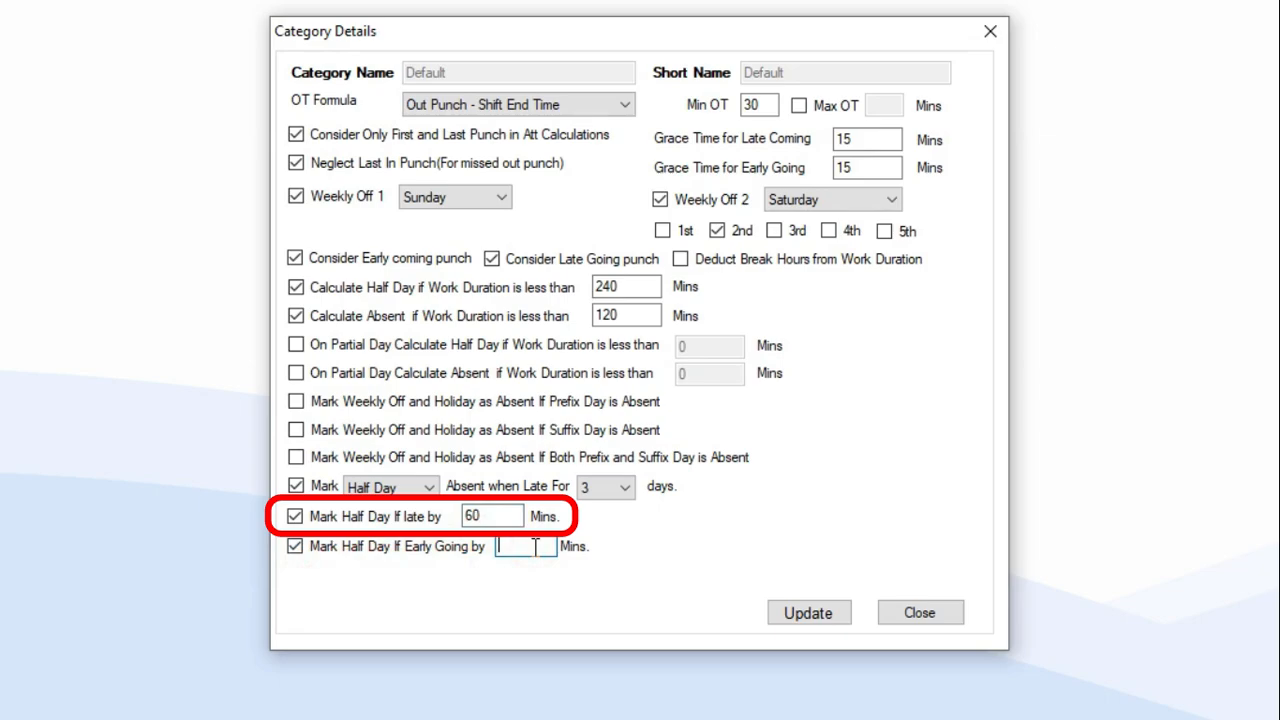
pyautogui.write('60')
pyautogui.click(296, 517)
pyautogui.click(295, 547)
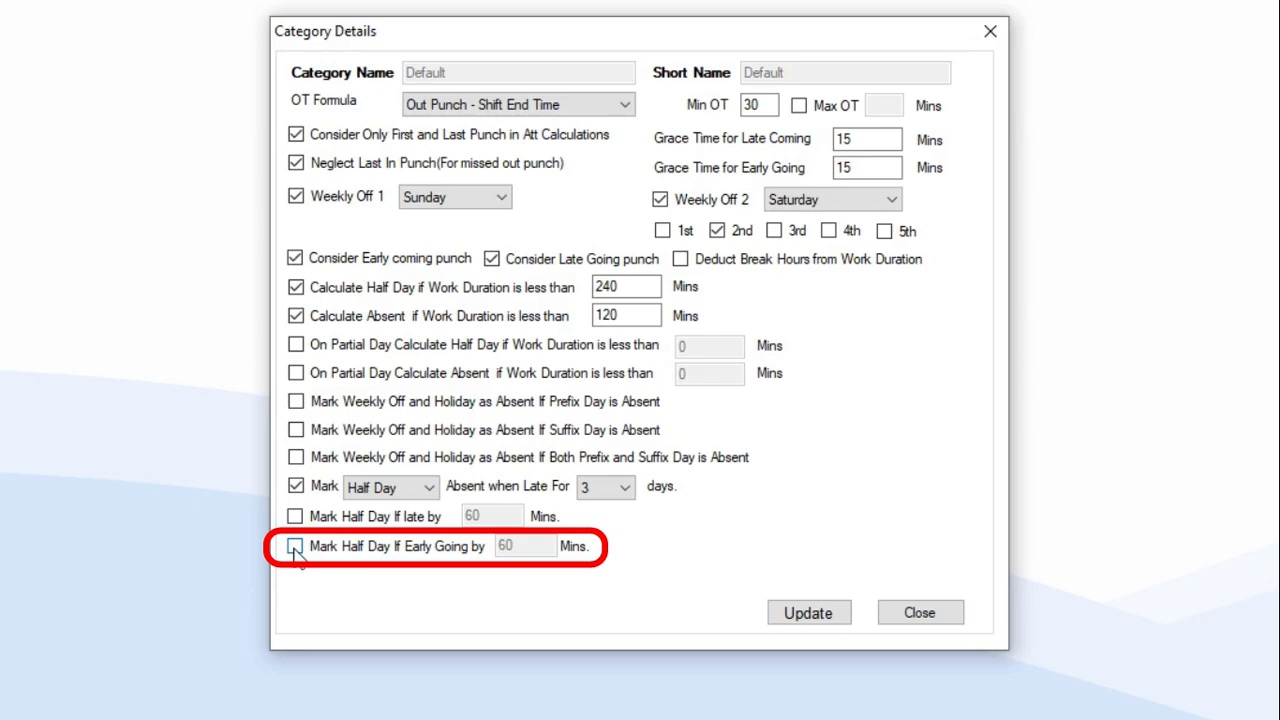
# Update the Default category, acknowledge the success message, and close the Category List.
pyautogui.click(818, 625)
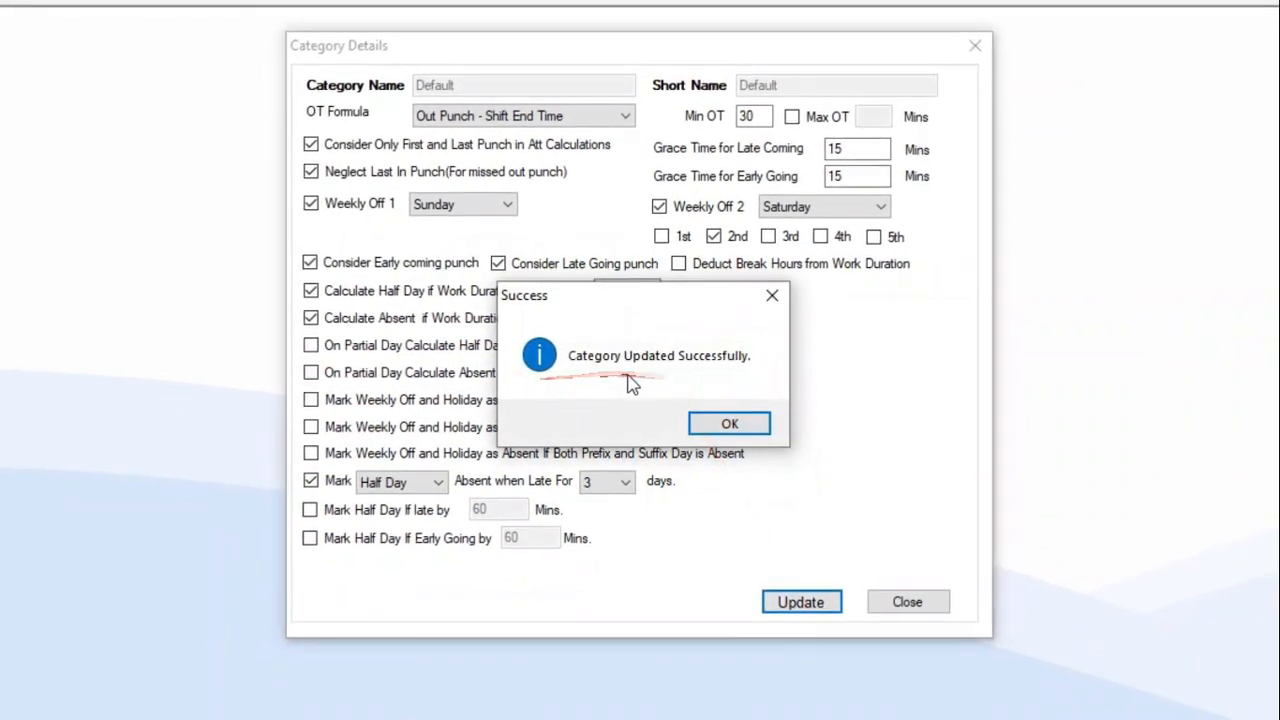
pyautogui.click(729, 423)
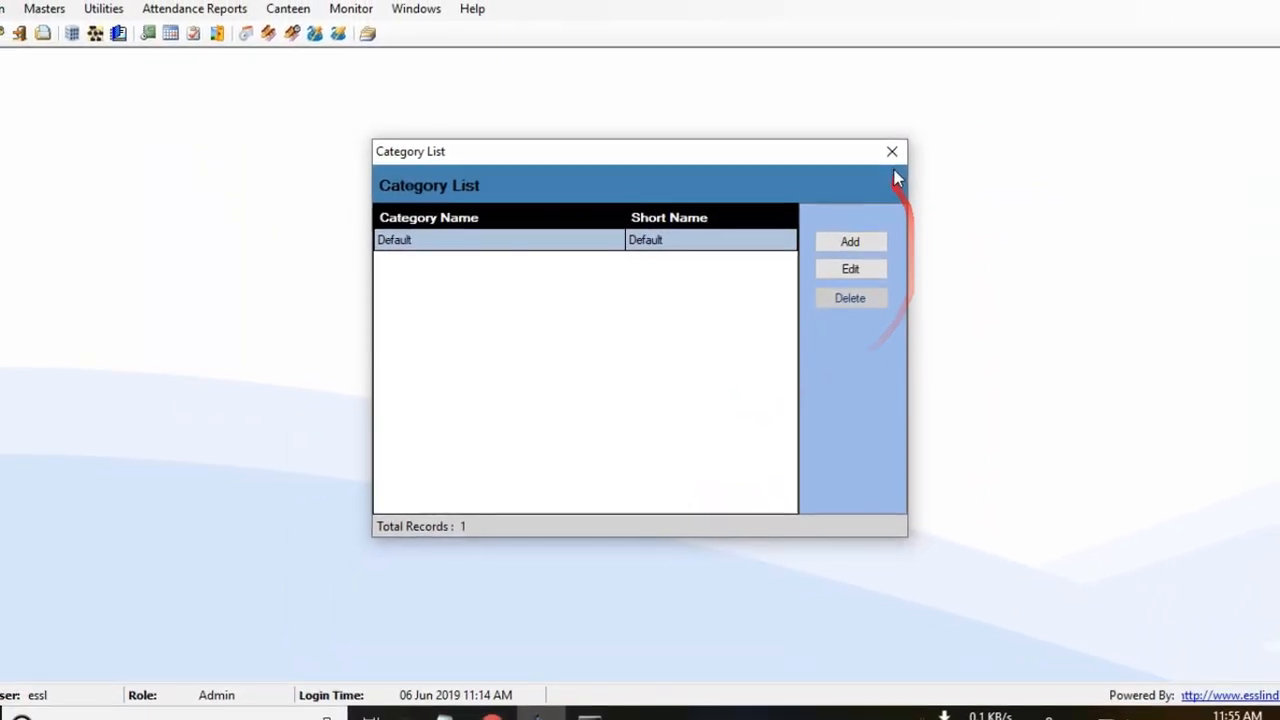
pyautogui.click(905, 141)
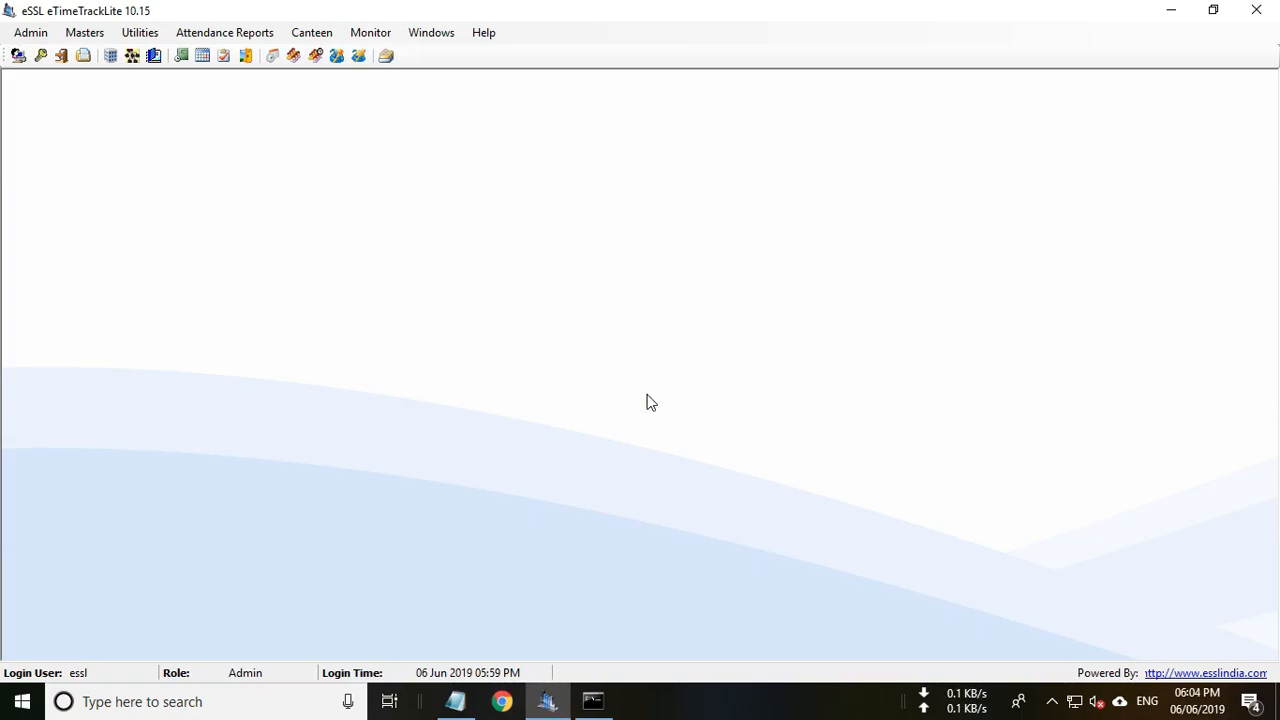
# Download the attendance logs from the TD device in Device Management and open Monitor.
pyautogui.click(139, 34)
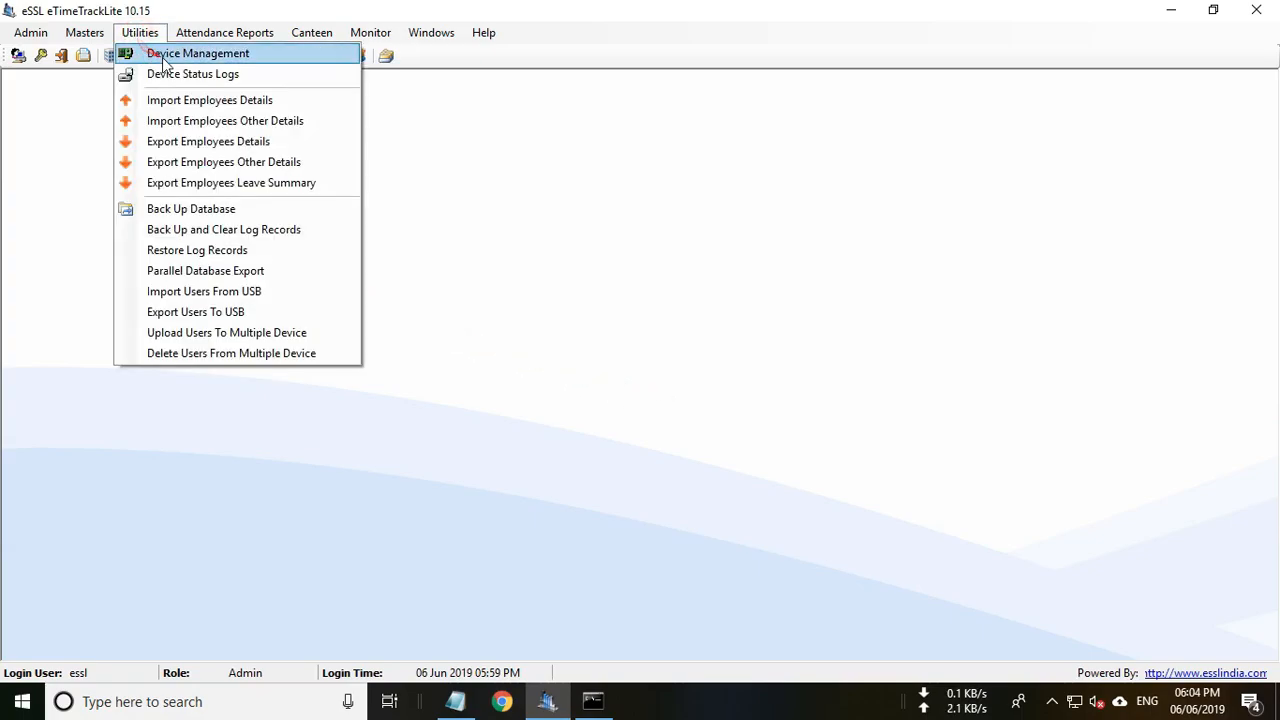
pyautogui.click(165, 54)
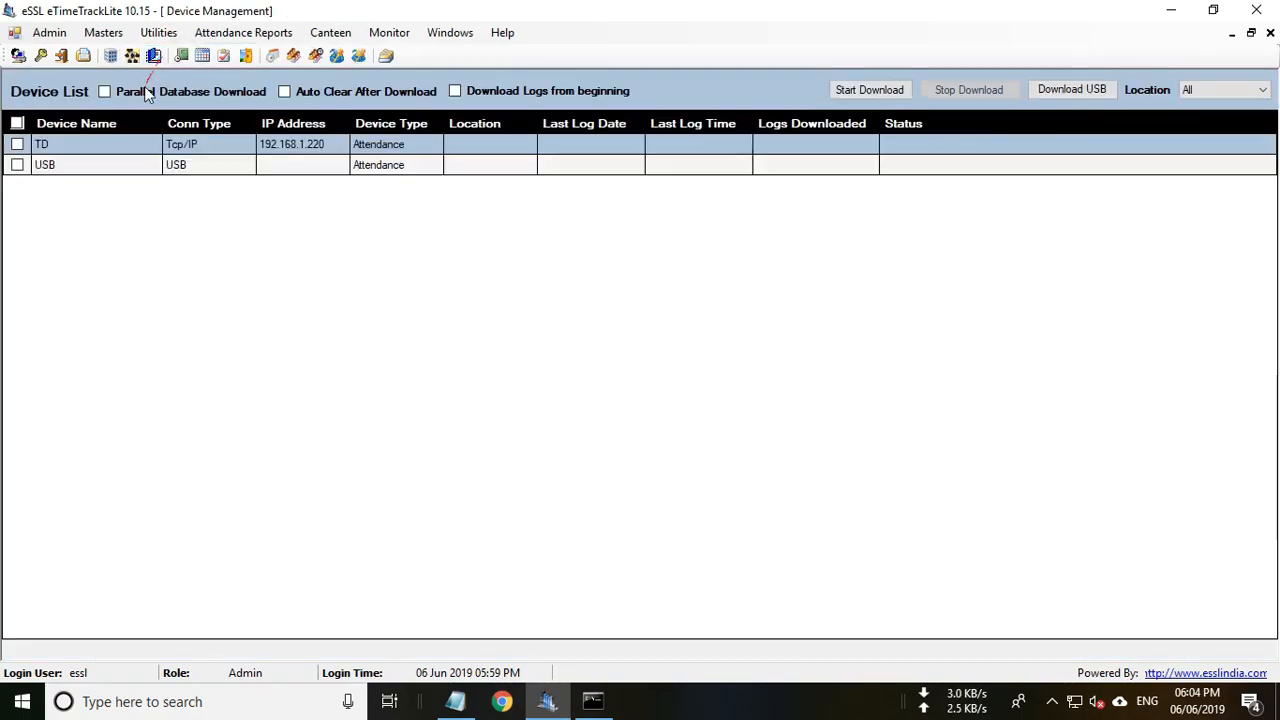
pyautogui.click(17, 144)
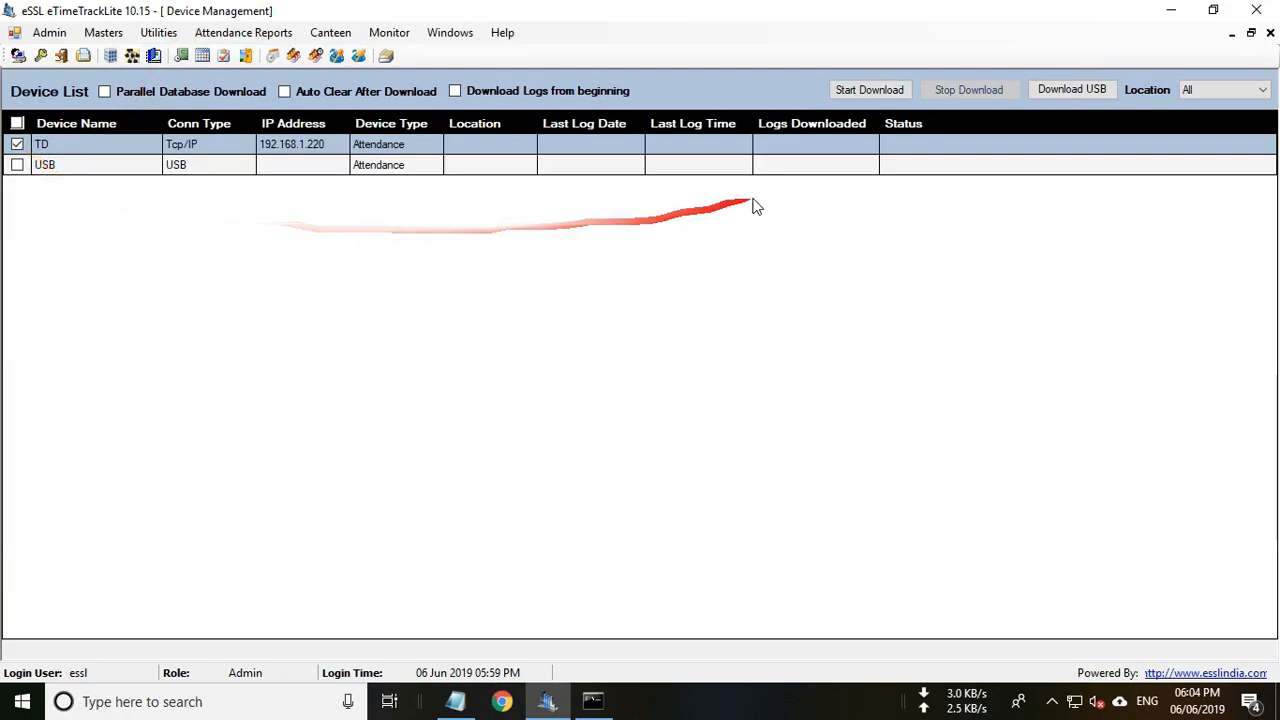
pyautogui.click(888, 93)
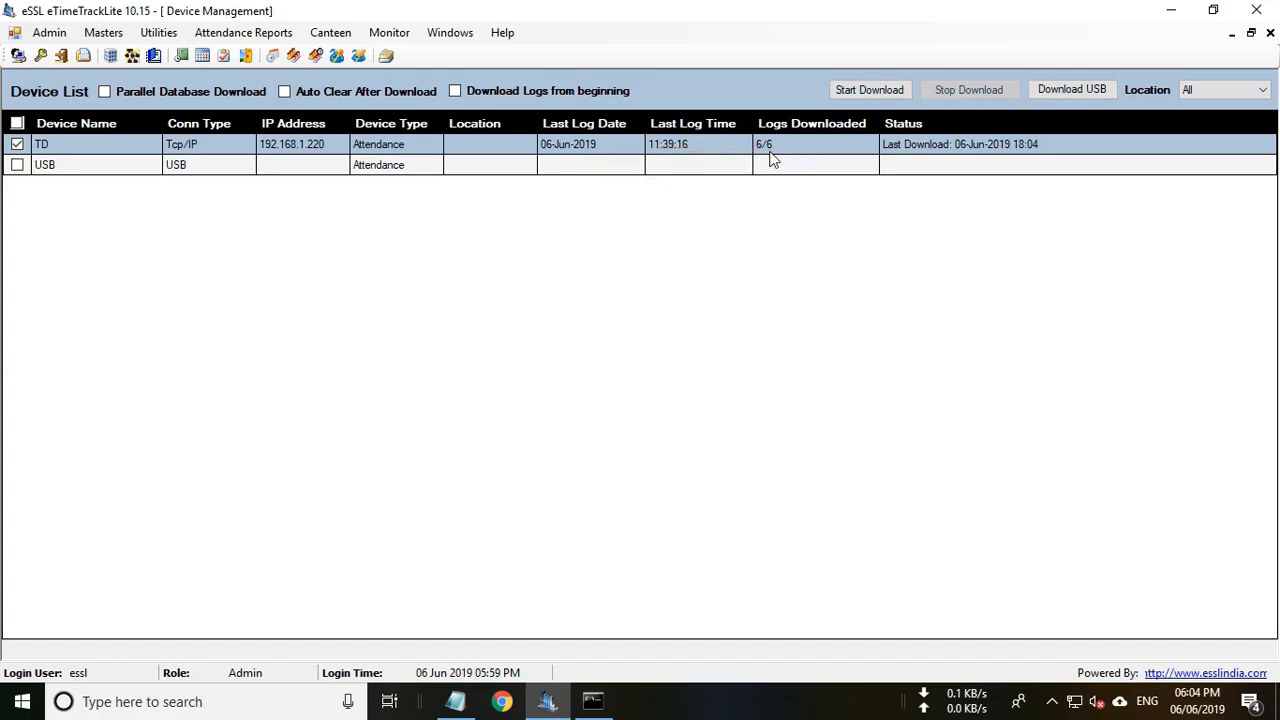
pyautogui.click(403, 37)
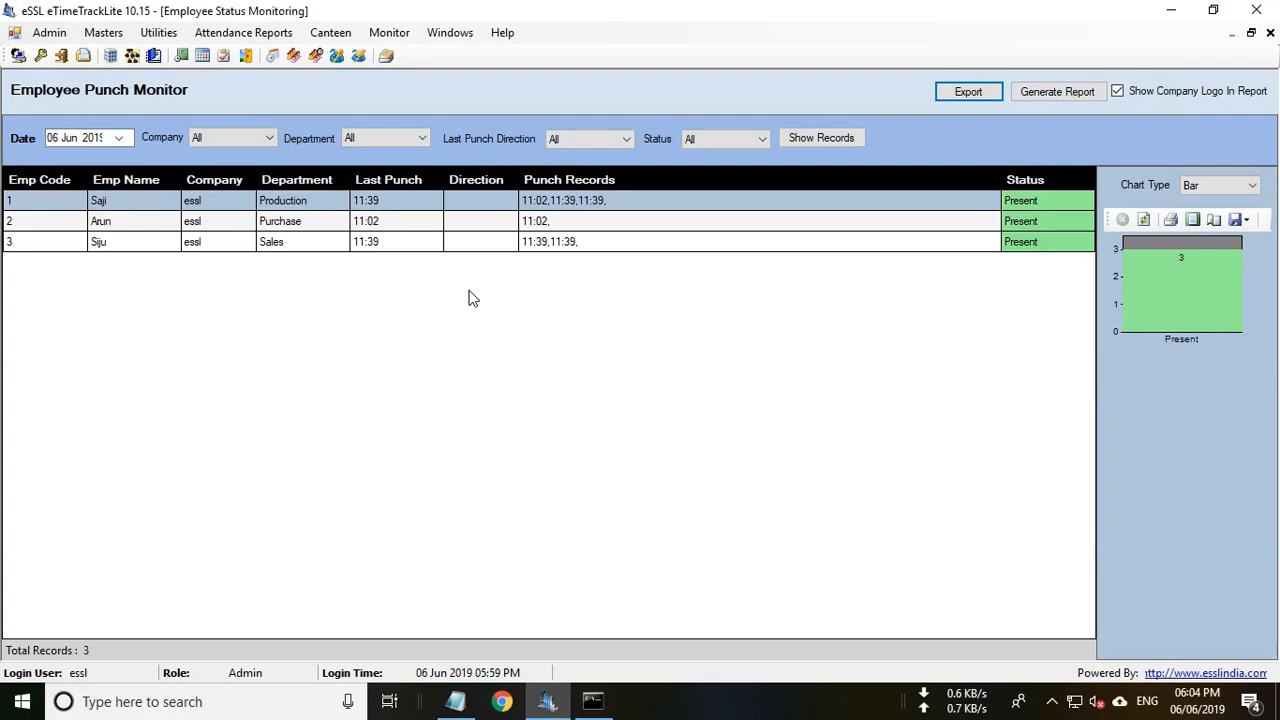
# Check two employees' punch records, then close the Employee Punch Monitor and Device List.
pyautogui.click(531, 200)
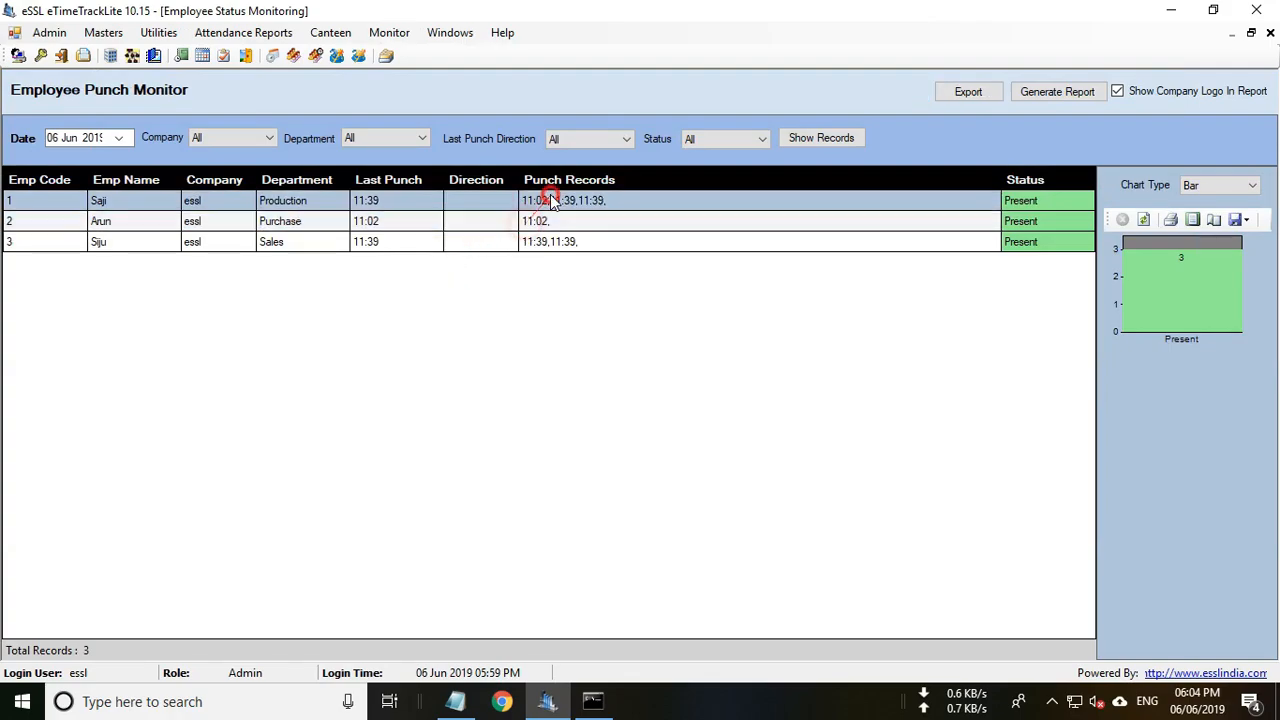
pyautogui.click(549, 240)
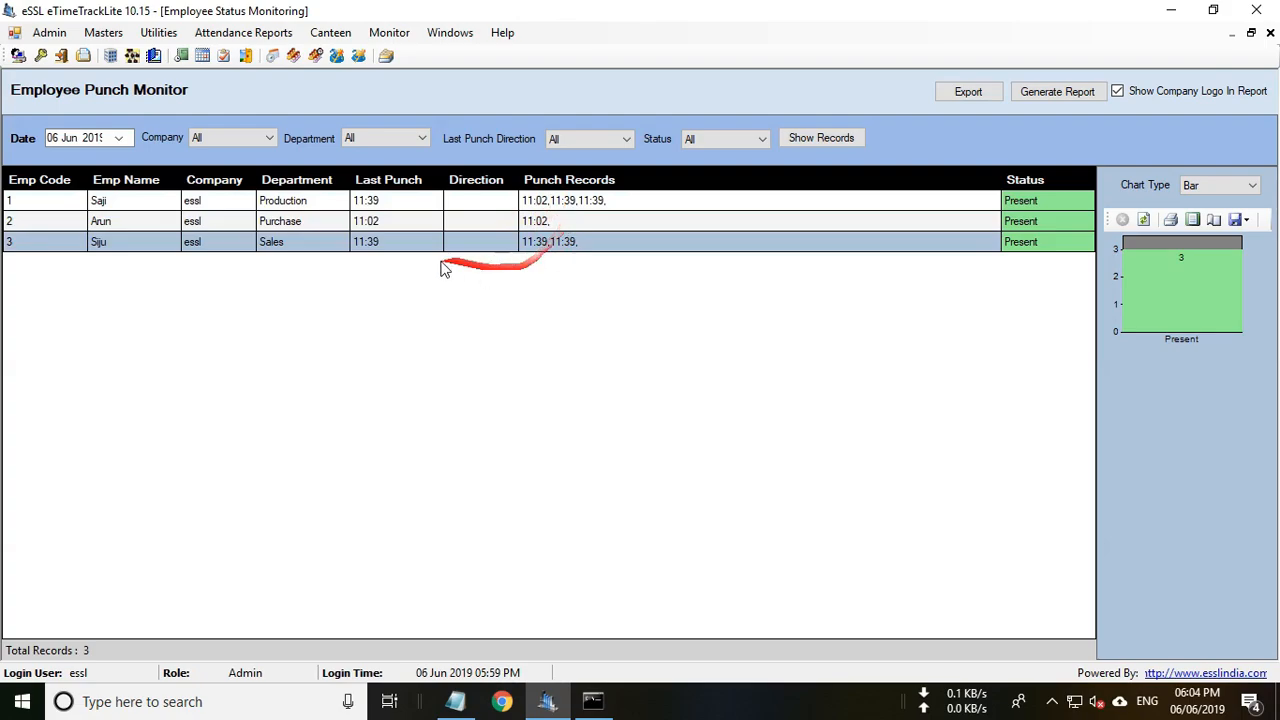
pyautogui.click(1270, 33)
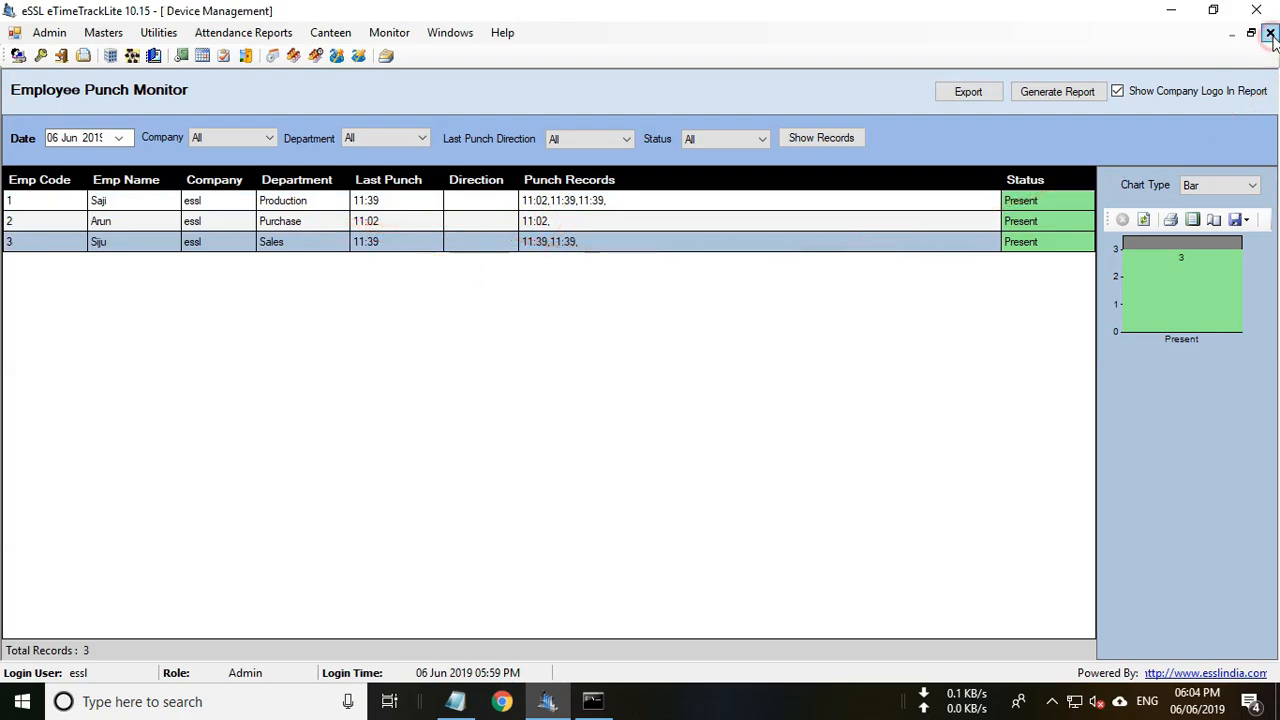
pyautogui.click(1270, 34)
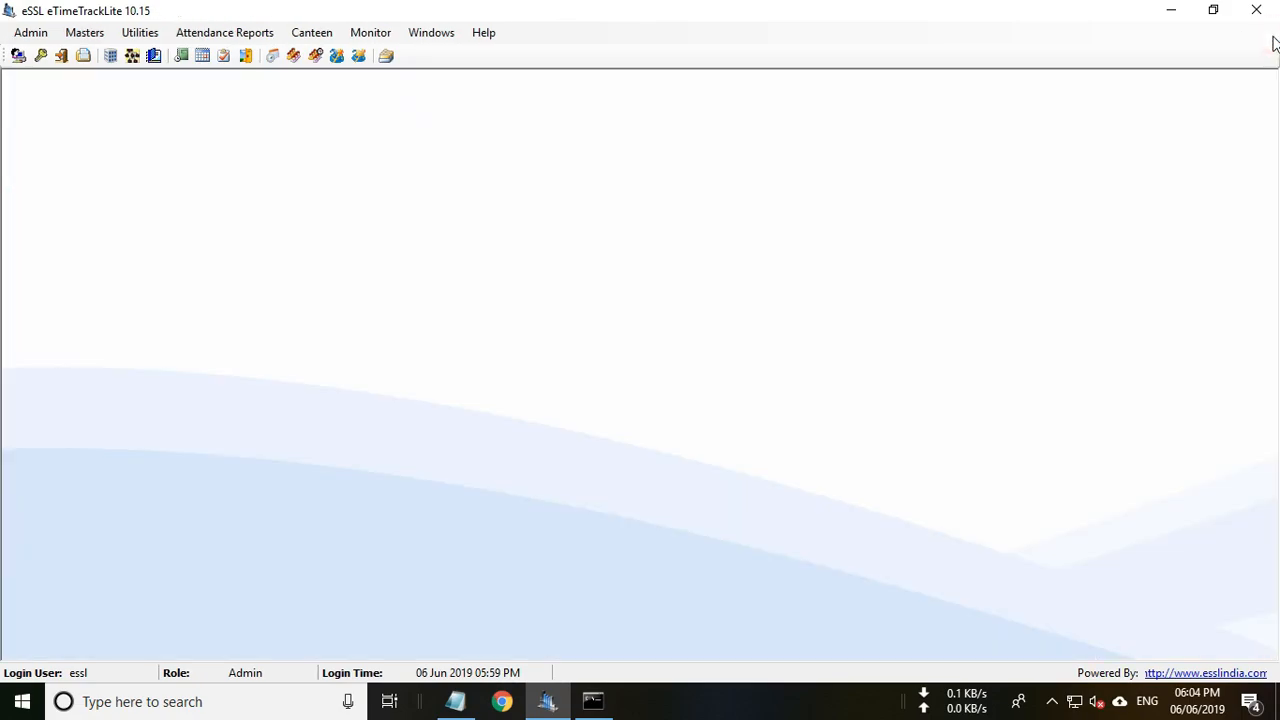
# Recalculate attendance for all departments from 06 May to 06 Jun 2019.
pyautogui.click(238, 33)
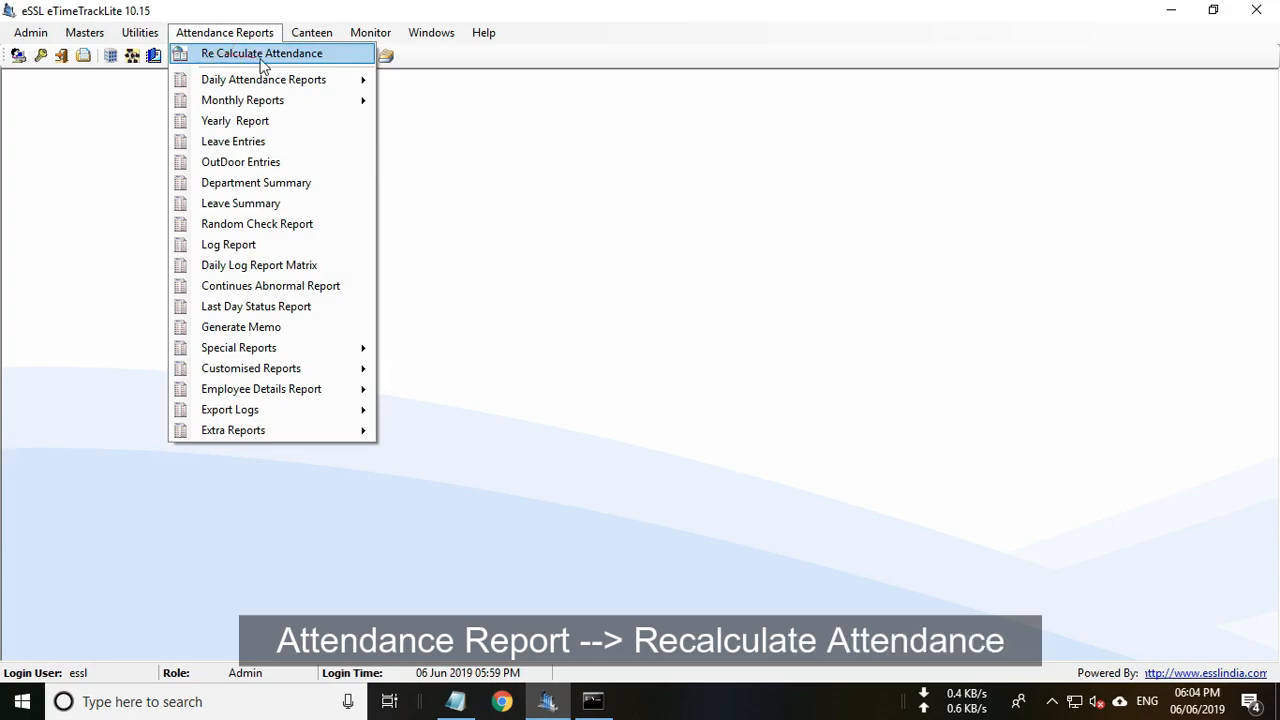
pyautogui.click(294, 58)
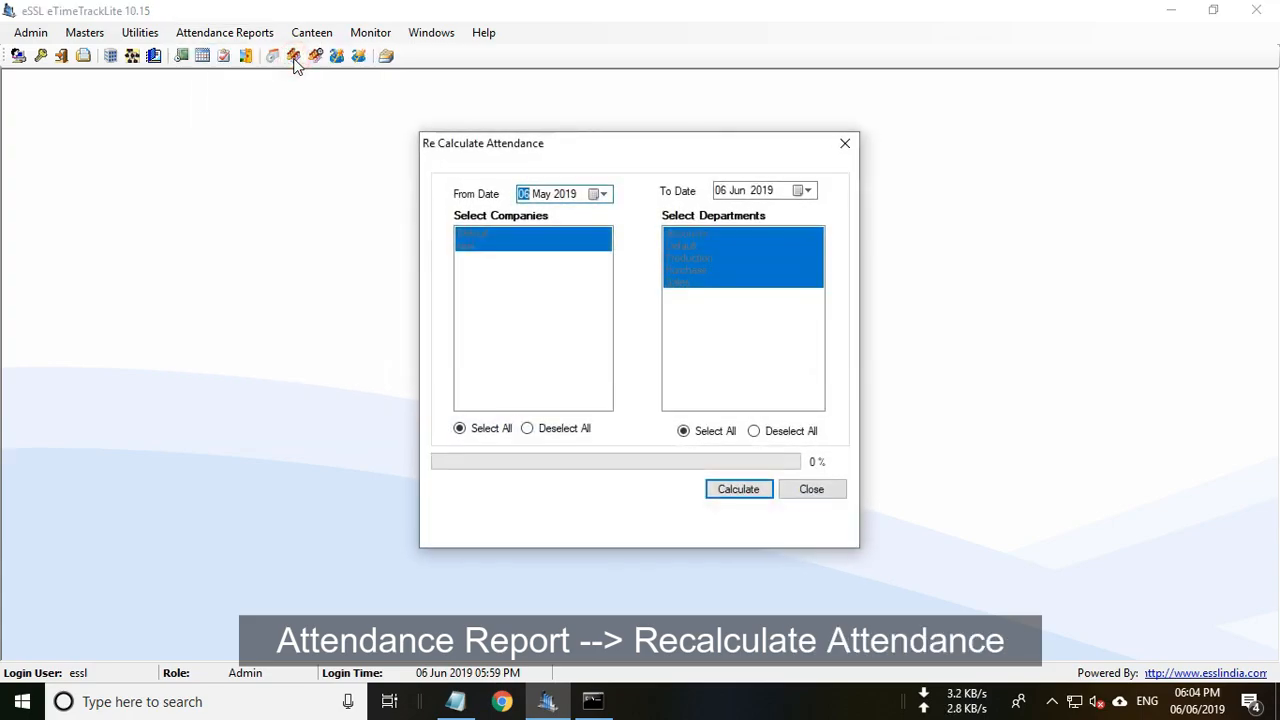
pyautogui.click(737, 496)
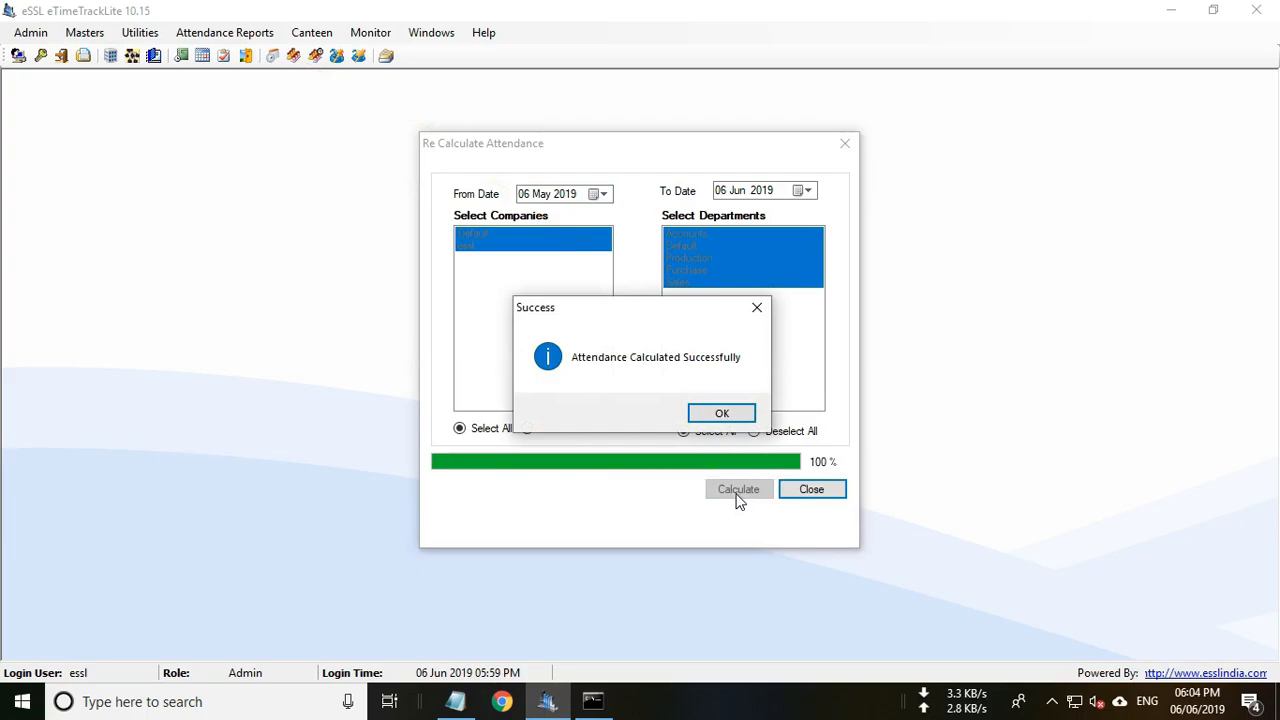
pyautogui.click(722, 412)
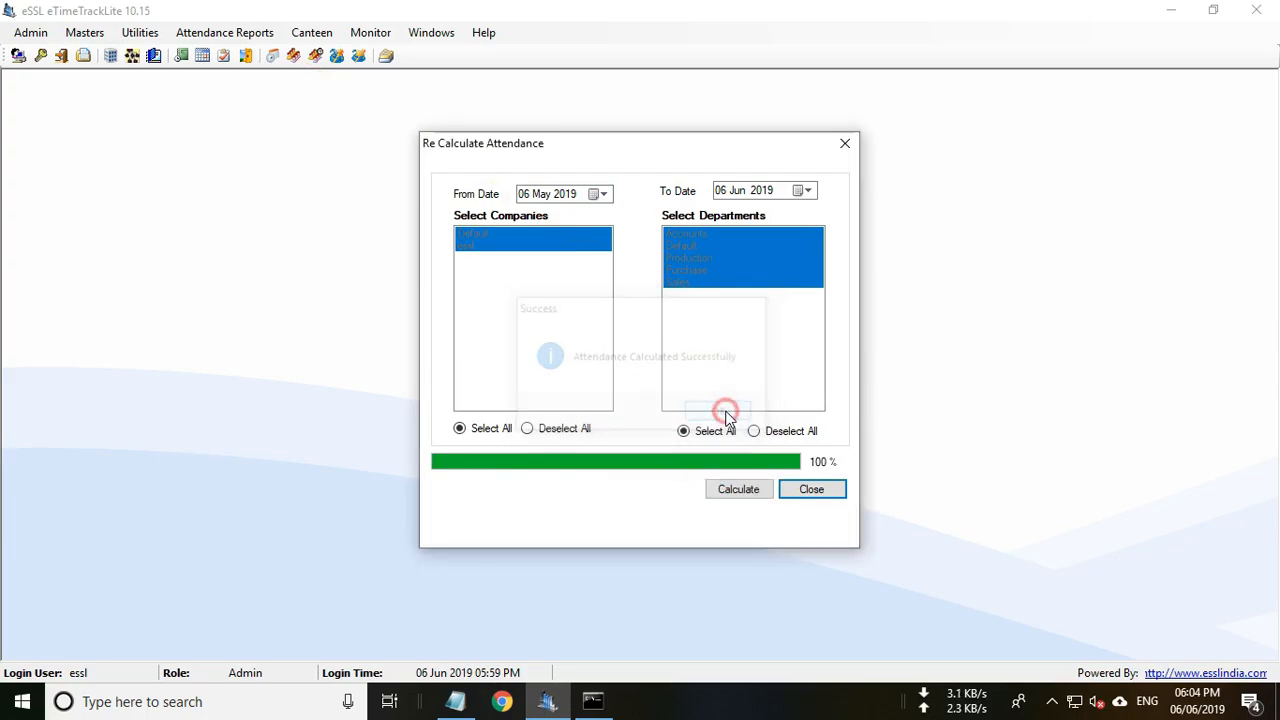
pyautogui.click(812, 489)
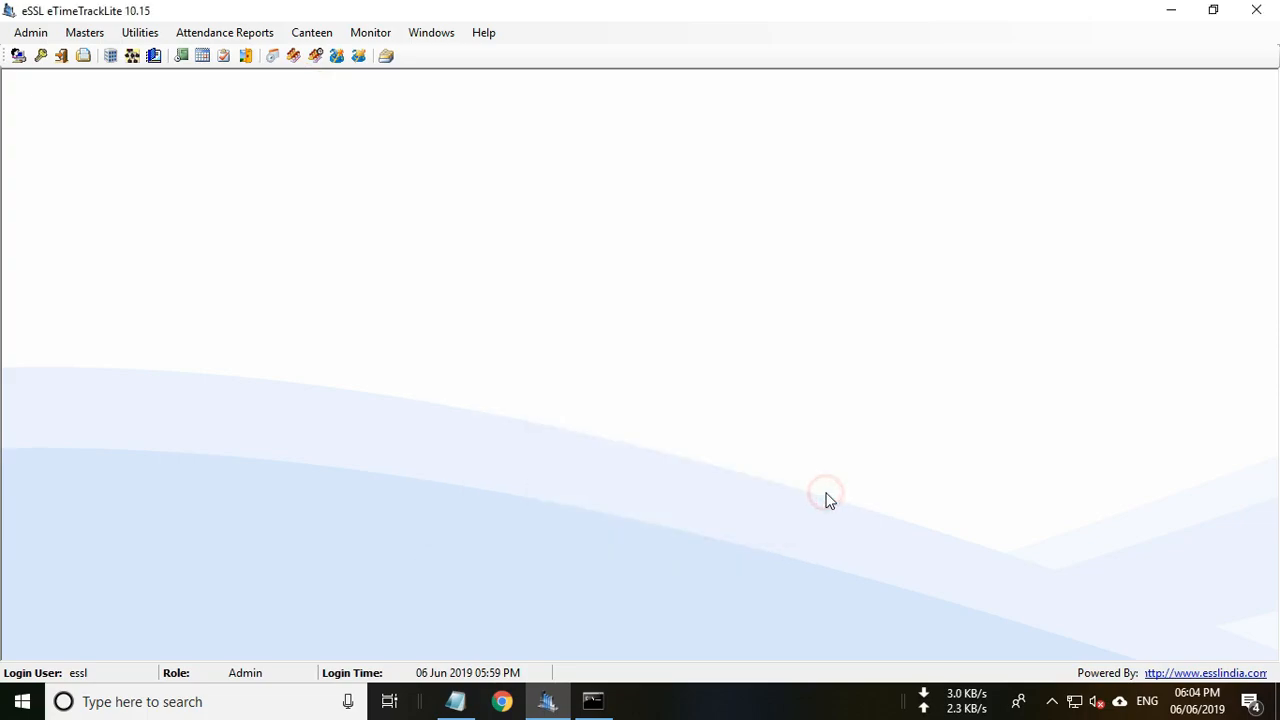
pyautogui.click(228, 33)
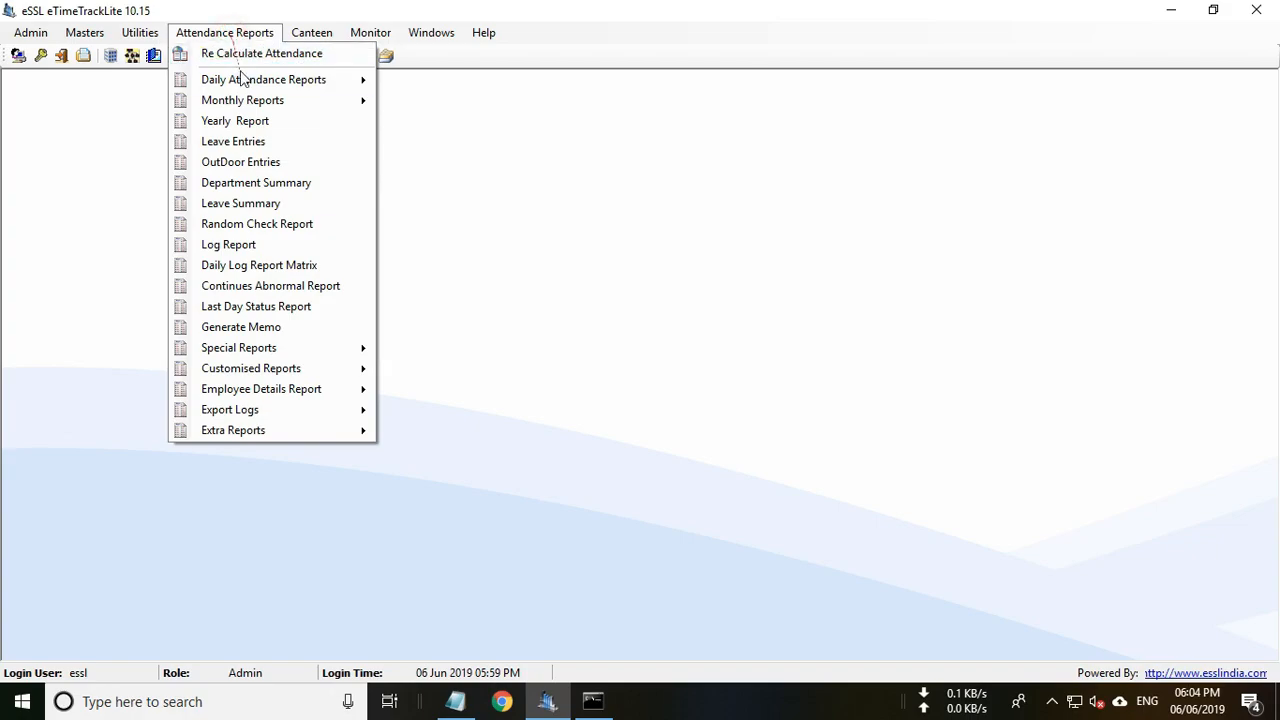
# Set up the Detailed daily attendance report for 06 Jun 2019 to 06 Jun 2019.
pyautogui.moveTo(240, 82)
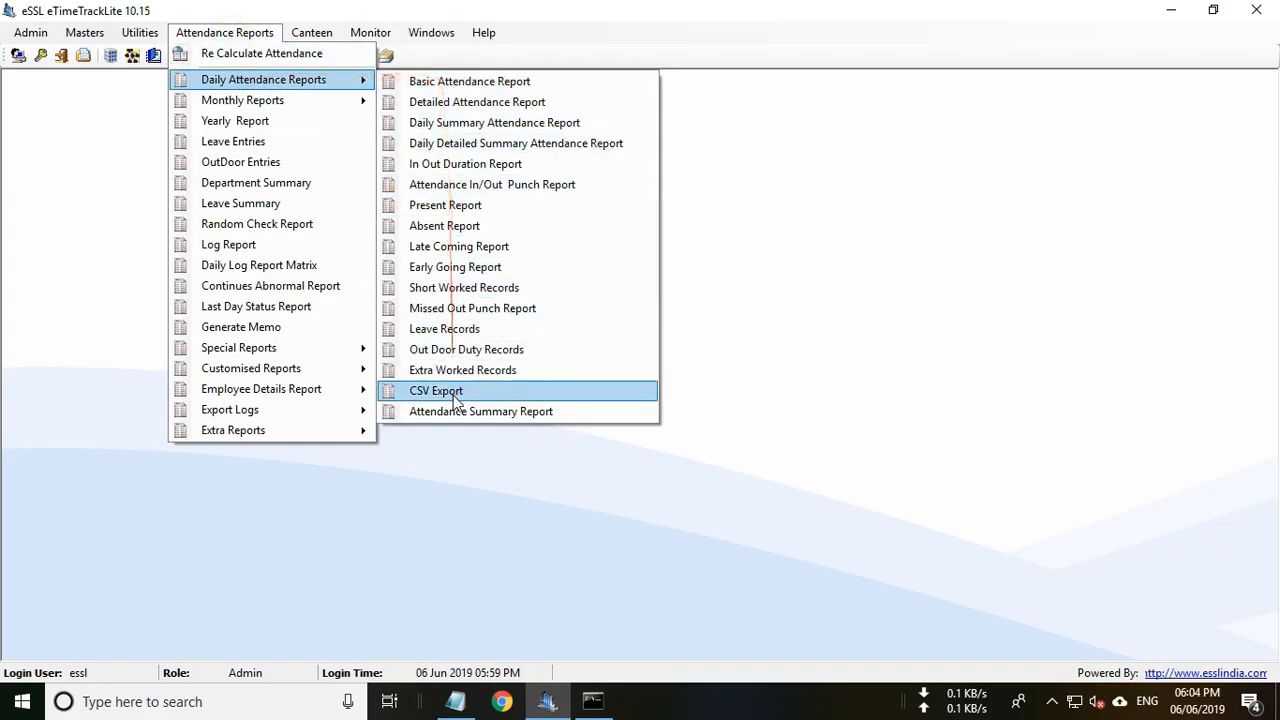
pyautogui.moveTo(312, 100)
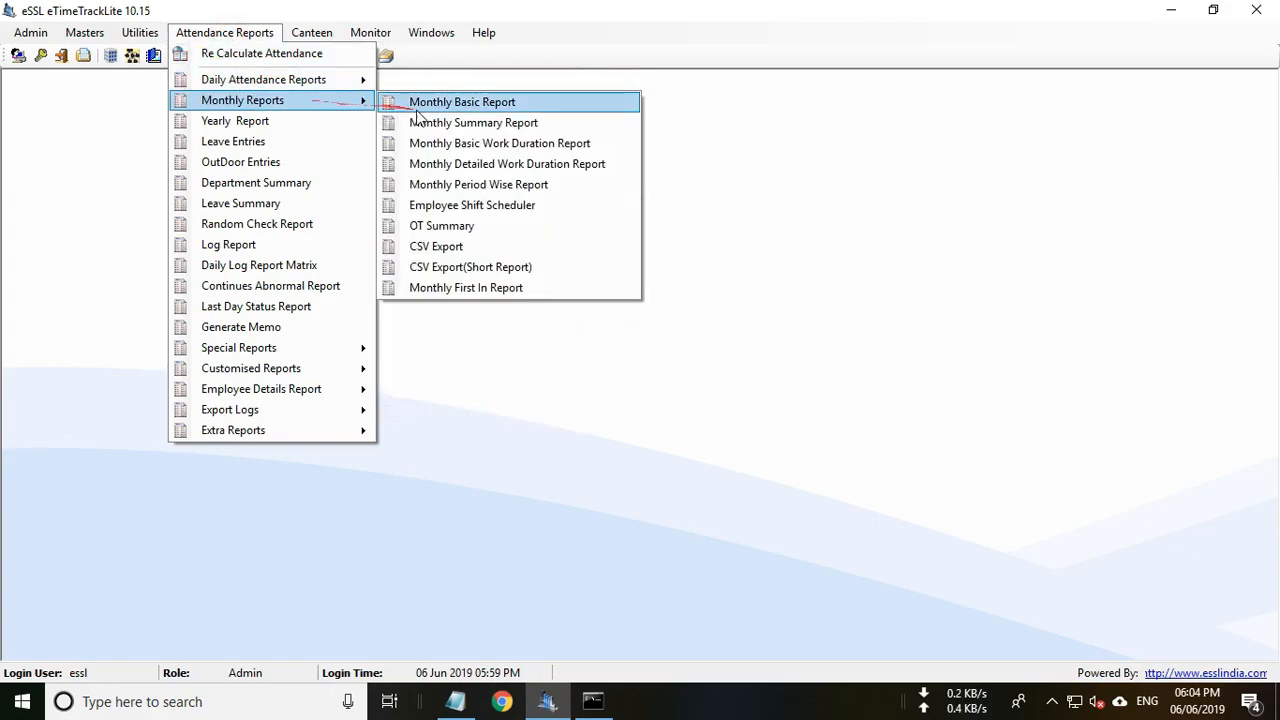
pyautogui.moveTo(334, 80)
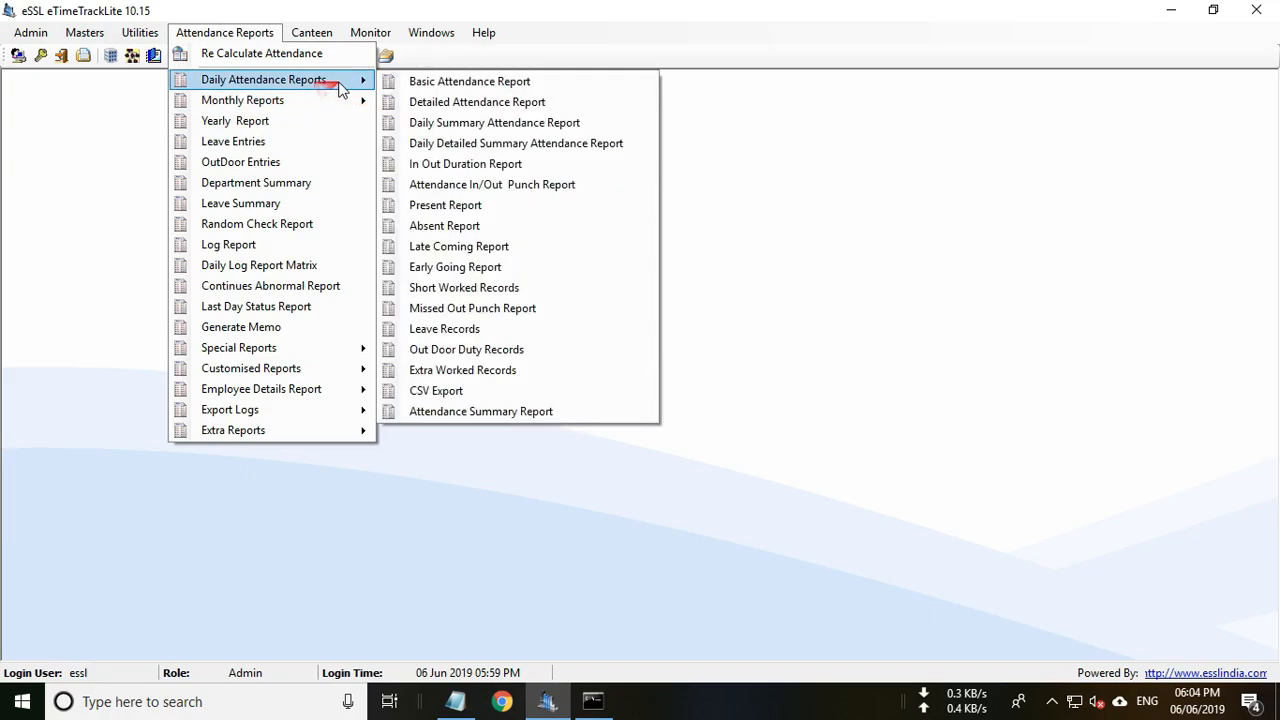
pyautogui.click(440, 101)
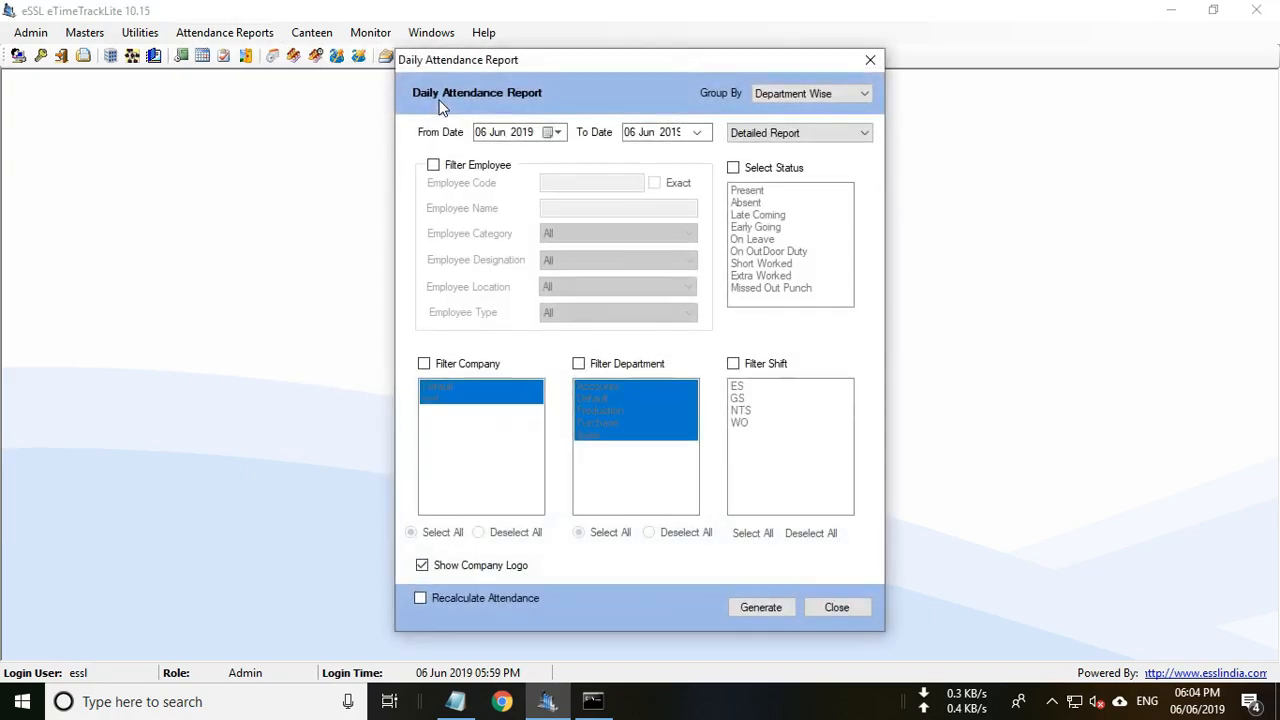
pyautogui.click(557, 132)
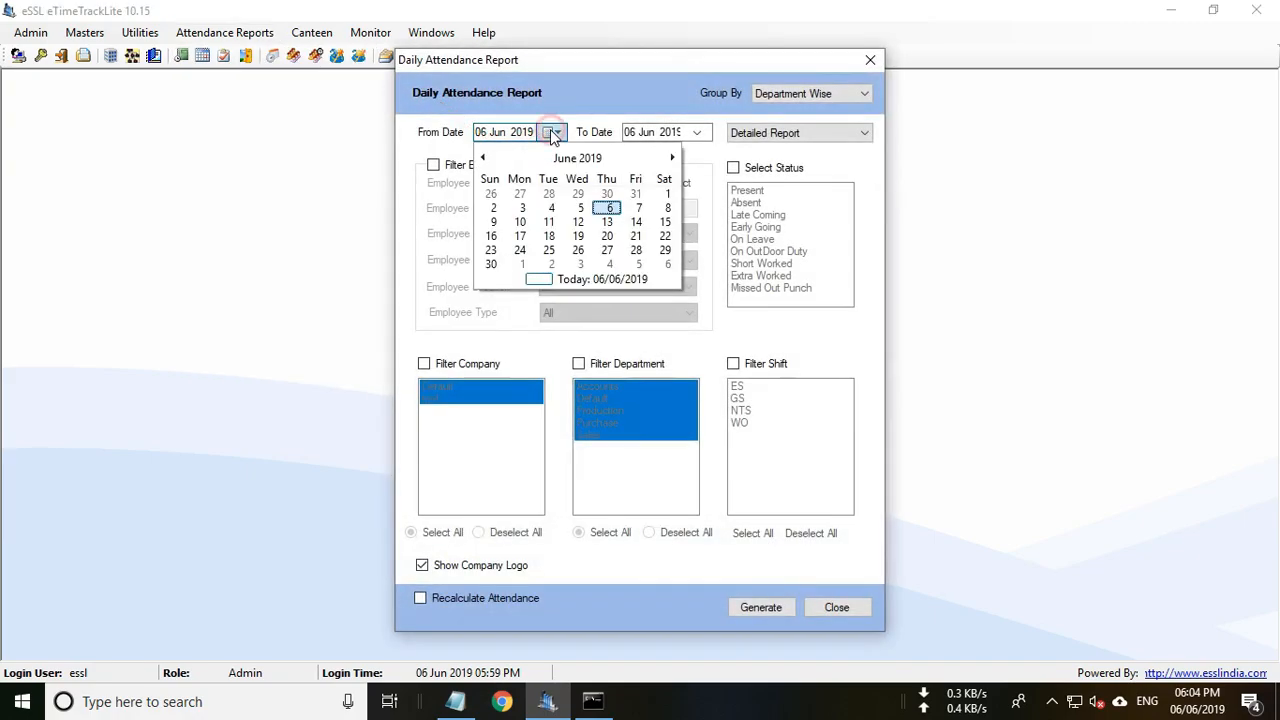
pyautogui.click(557, 132)
pyautogui.click(697, 132)
pyautogui.click(699, 133)
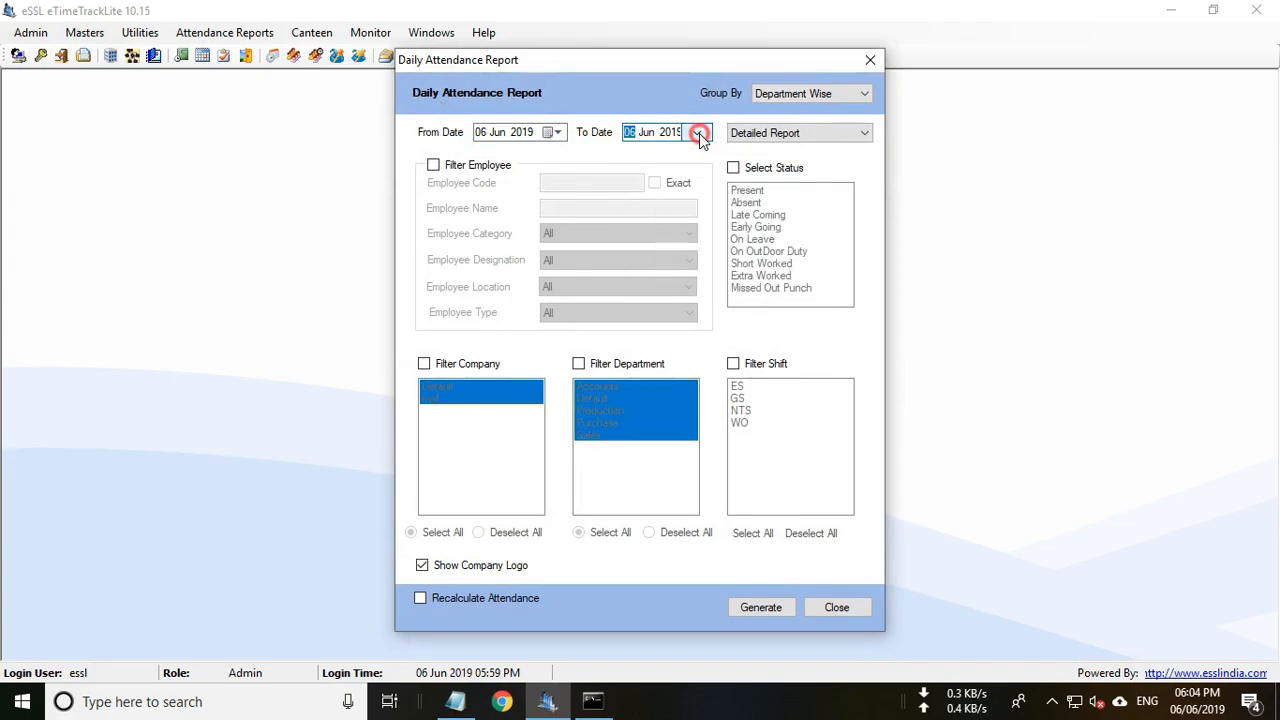
# Generate the detailed report with recalculation and no company logo, view it, and close it.
pyautogui.click(420, 598)
pyautogui.click(422, 566)
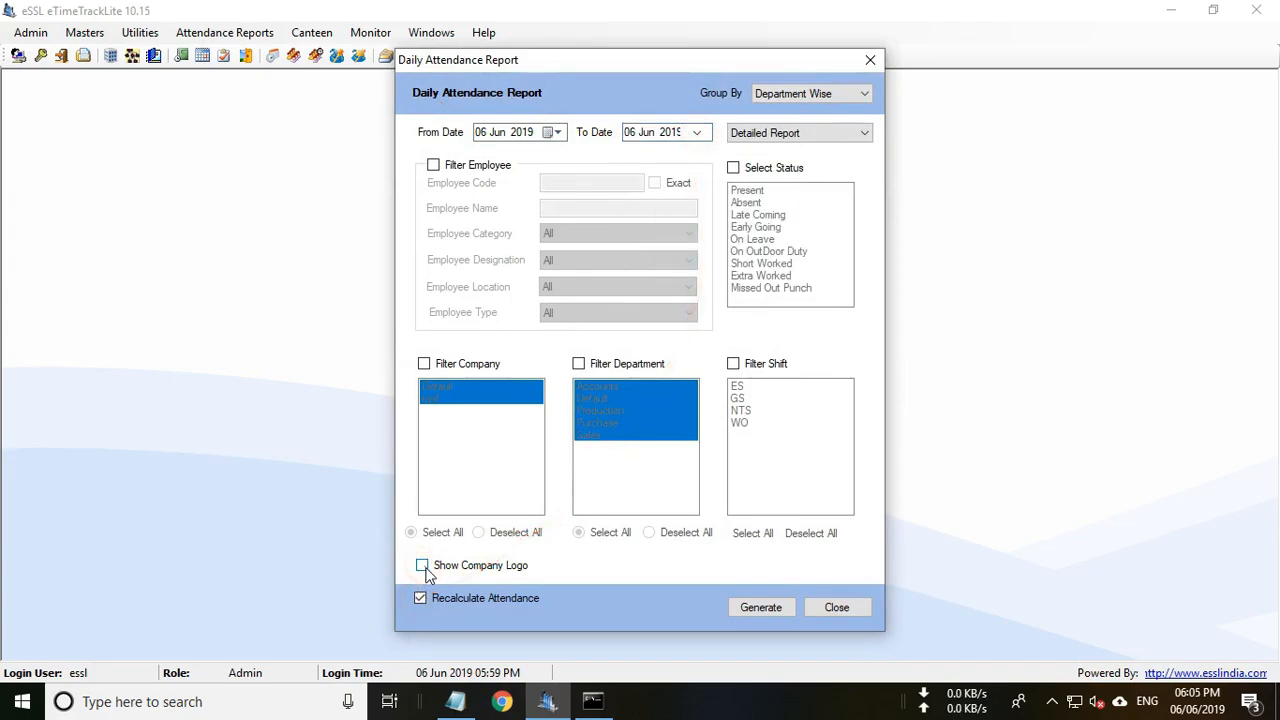
pyautogui.click(760, 608)
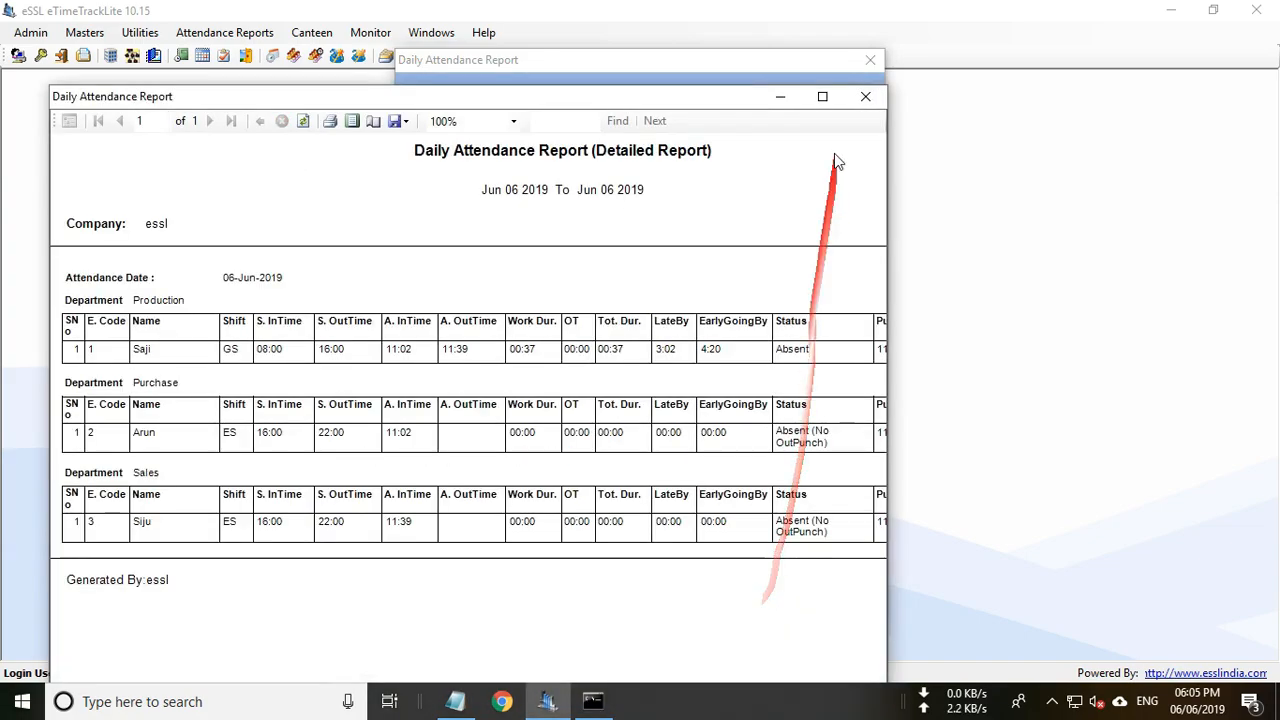
pyautogui.click(822, 96)
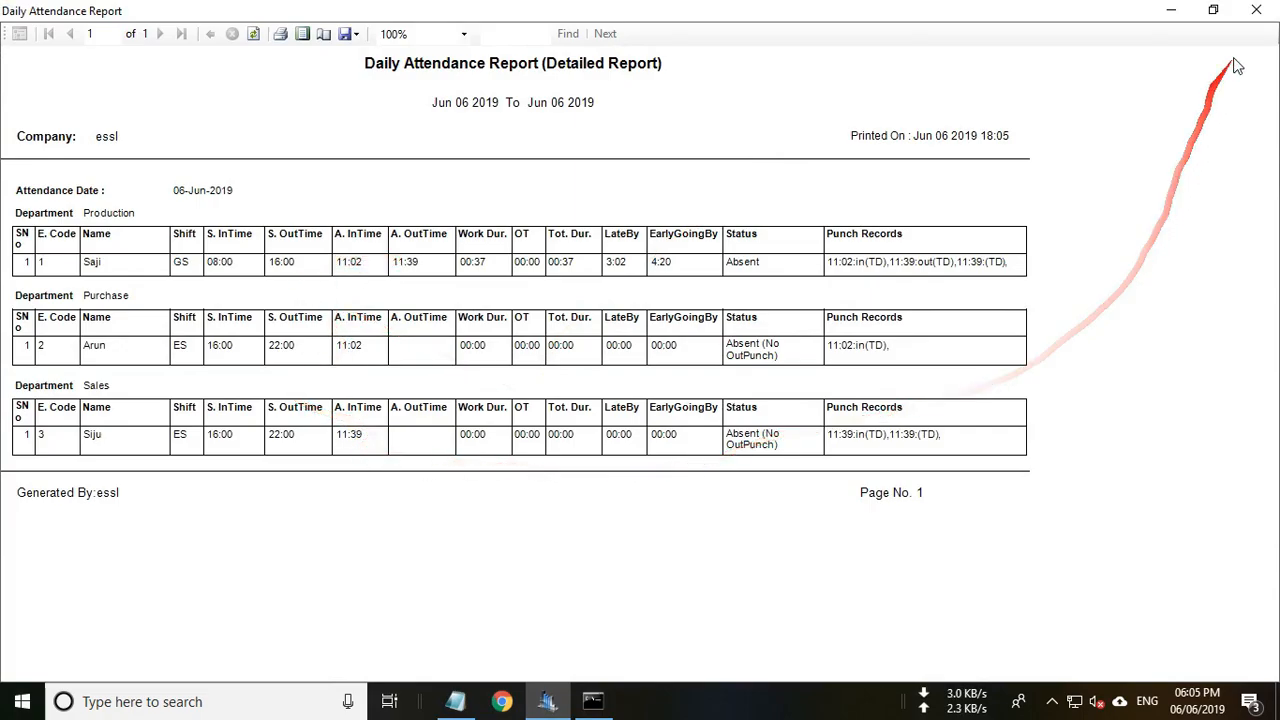
pyautogui.click(1256, 10)
# Generate the Basic daily attendance report, view it full screen, and close it.
pyautogui.click(771, 132)
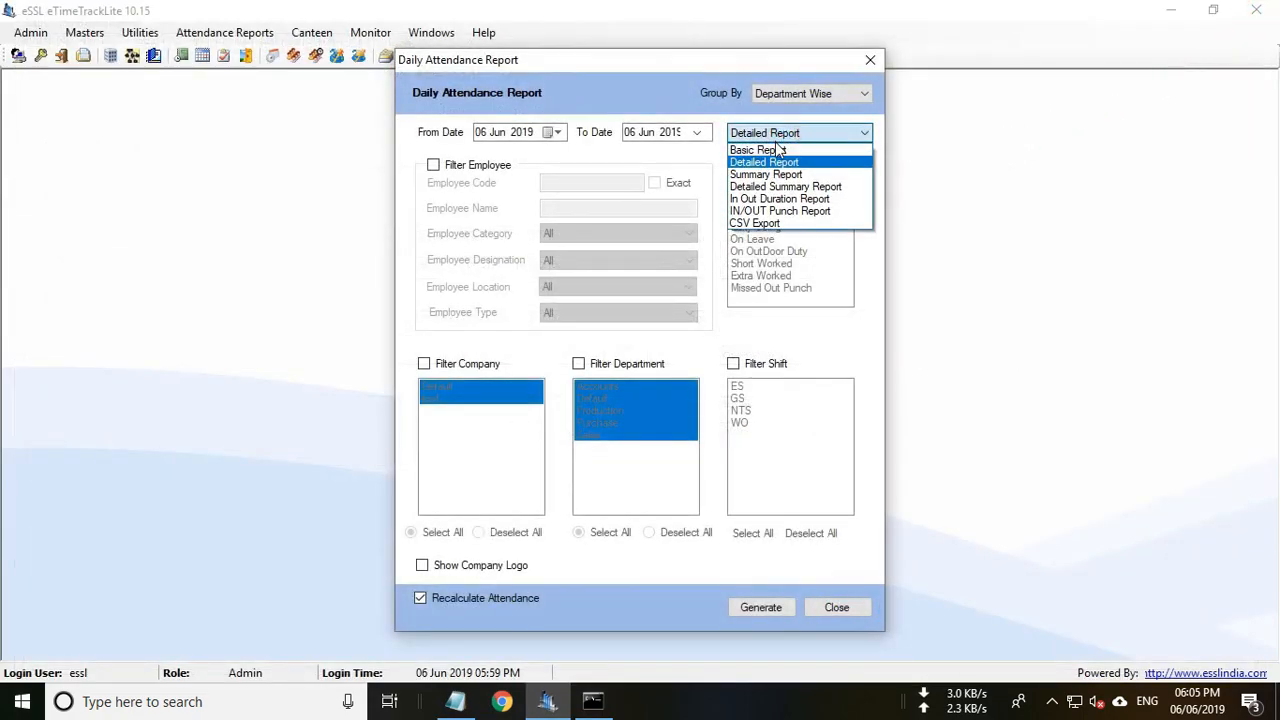
pyautogui.click(771, 146)
pyautogui.click(765, 610)
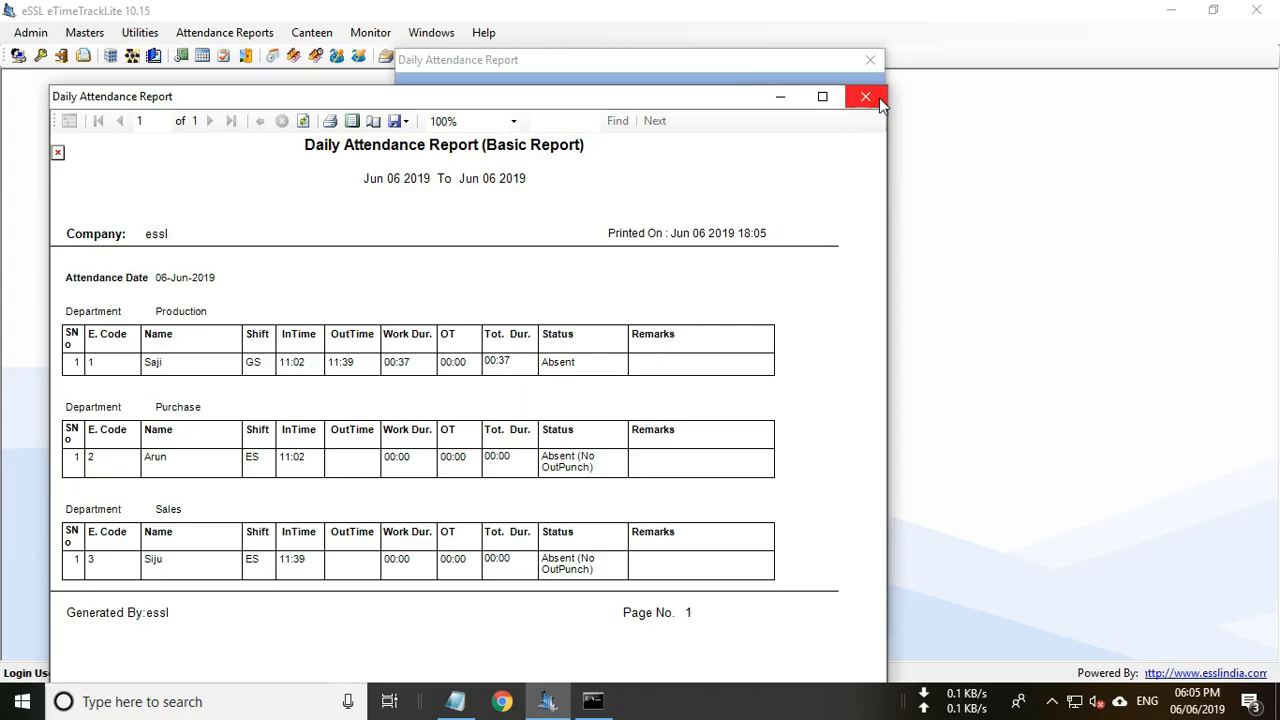
pyautogui.click(825, 97)
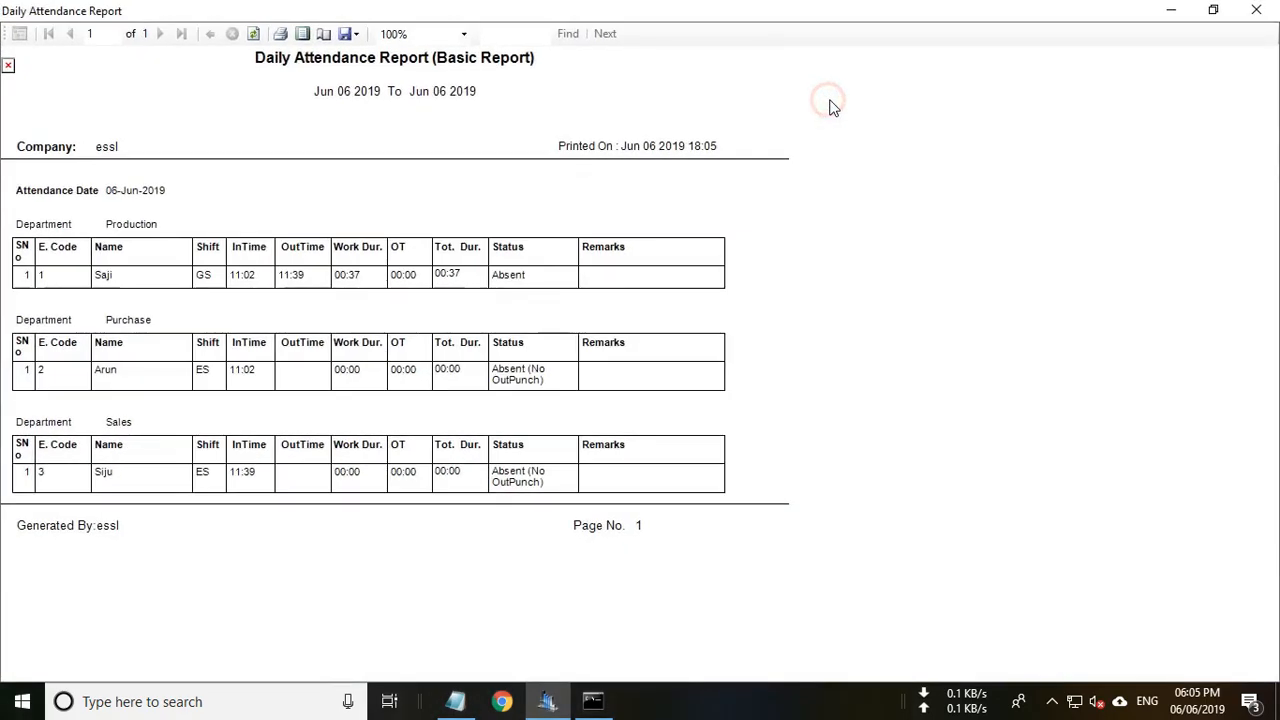
pyautogui.click(1256, 12)
# Generate the Summary report, check its export formats, cancel printing, and close the viewer.
pyautogui.click(776, 133)
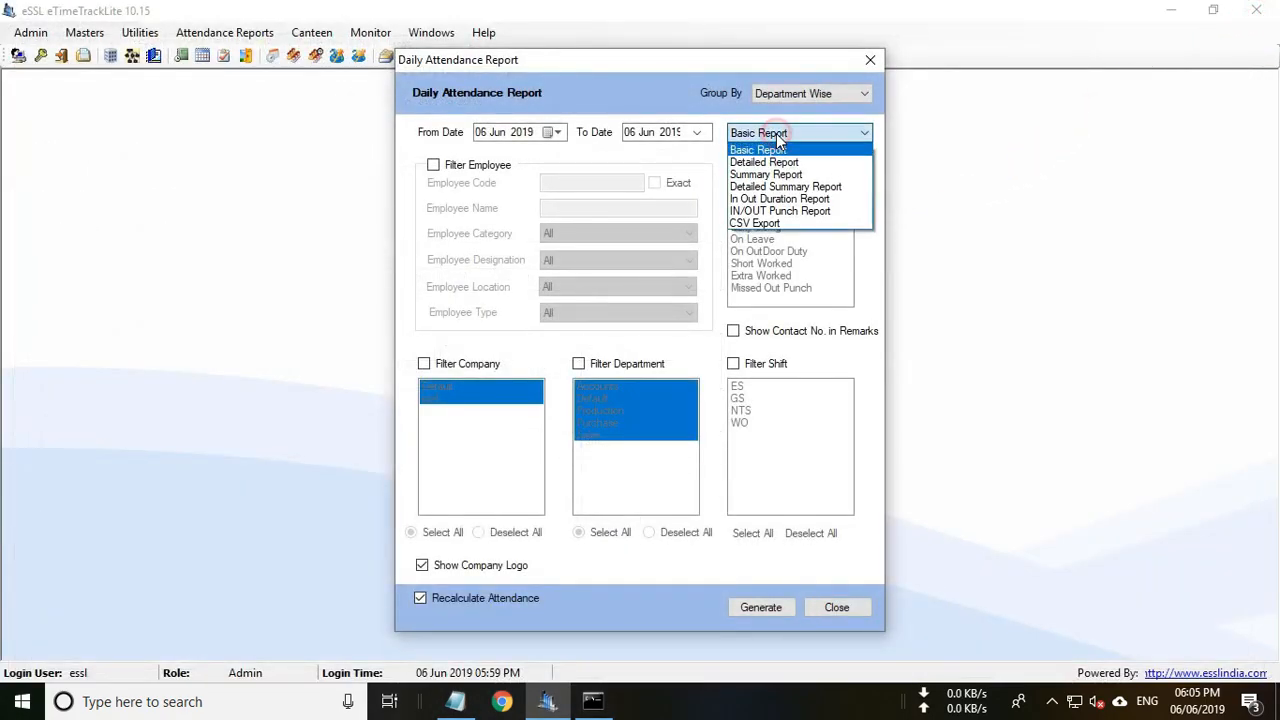
pyautogui.click(766, 174)
pyautogui.click(763, 608)
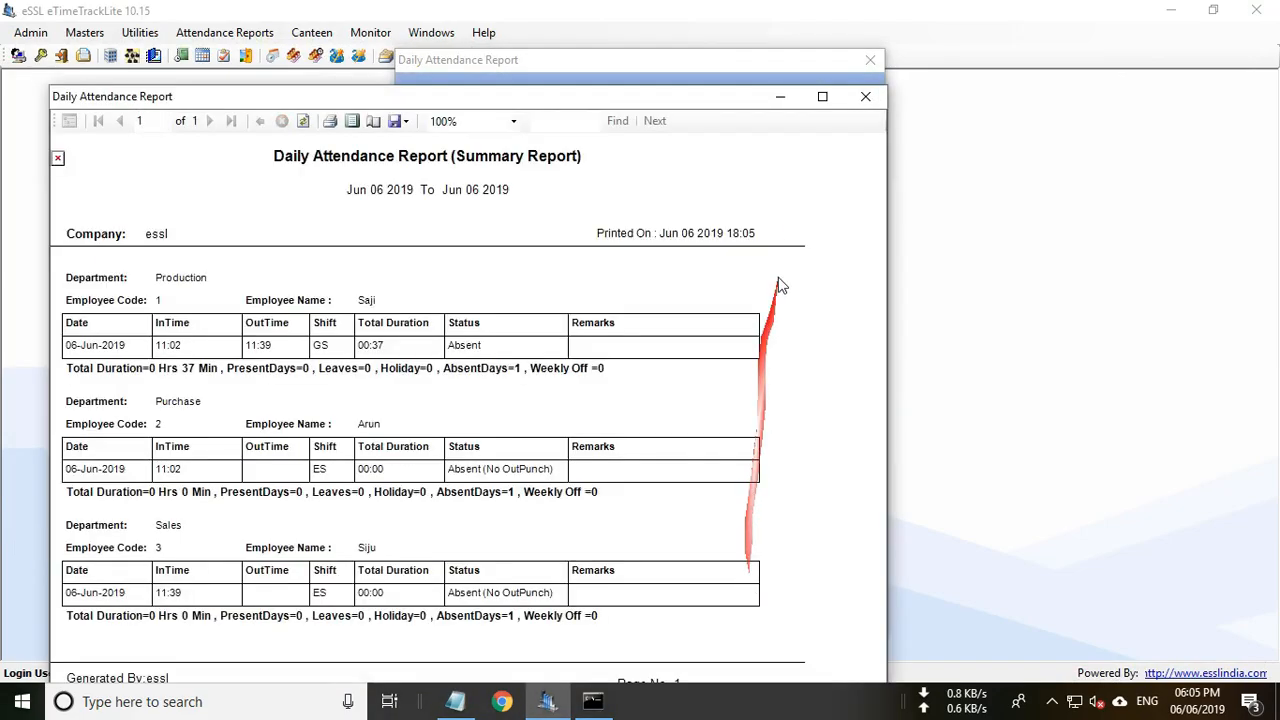
pyautogui.click(822, 96)
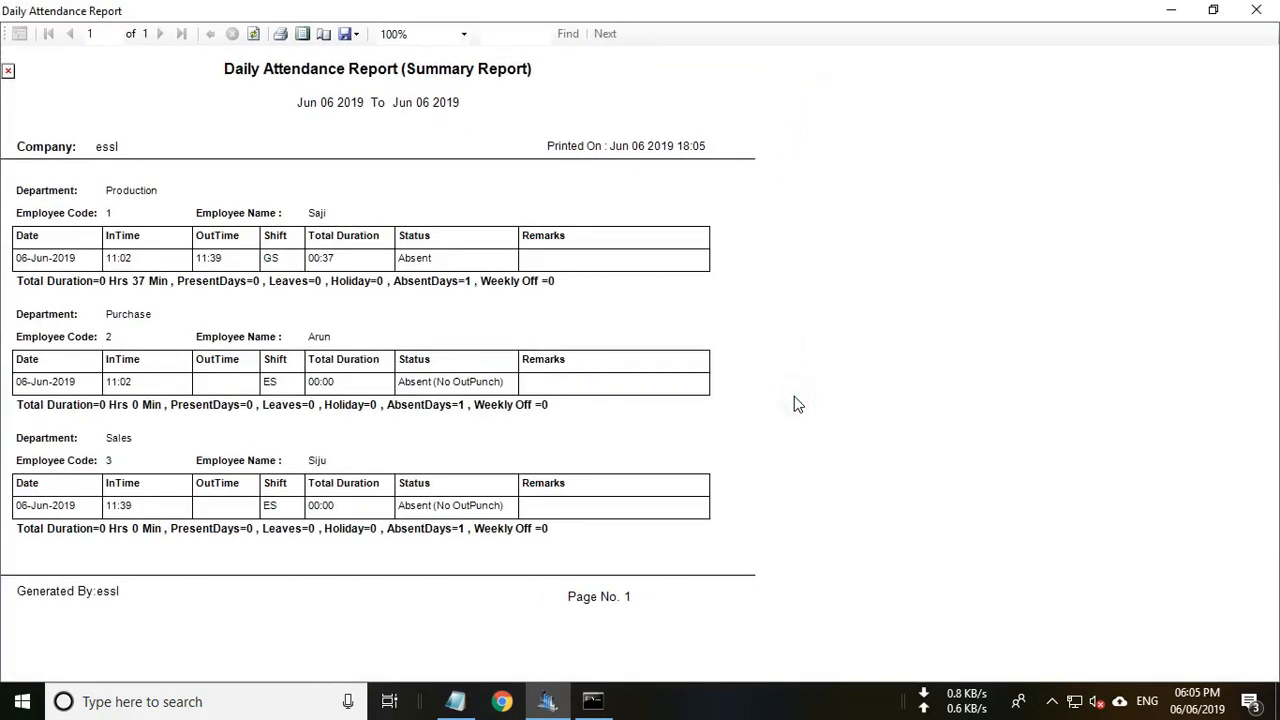
pyautogui.click(346, 33)
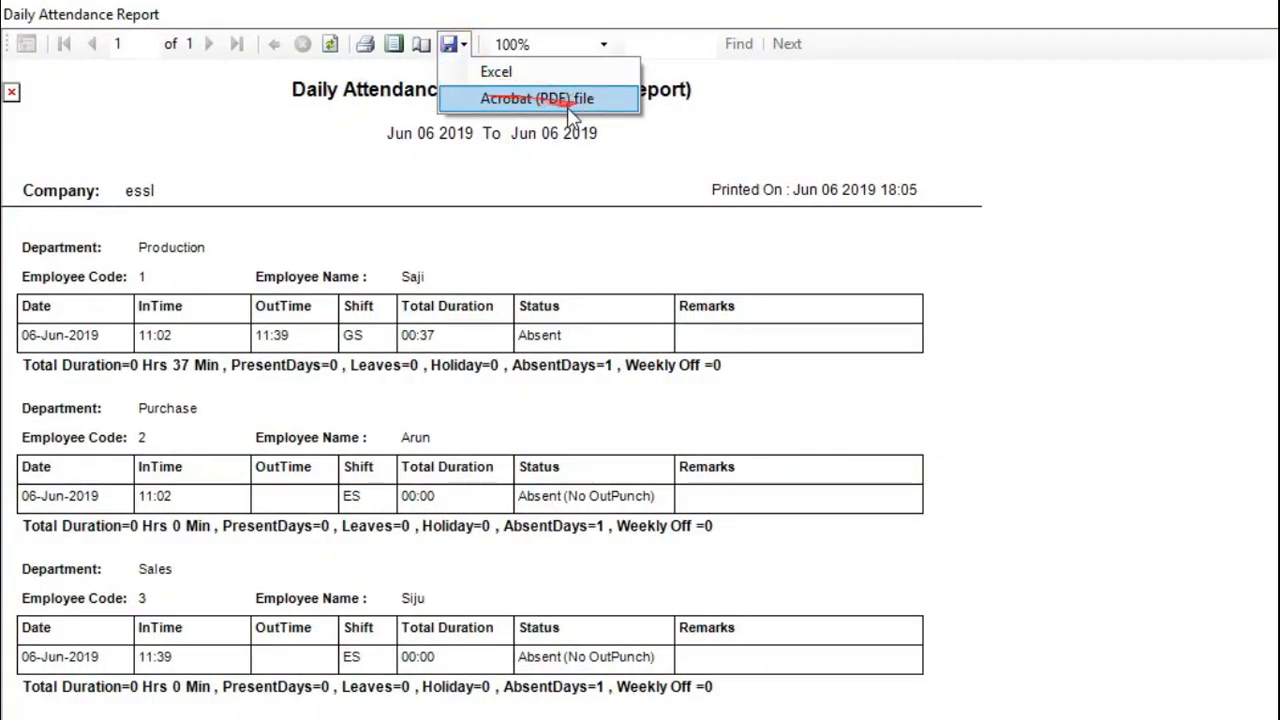
pyautogui.click(376, 58)
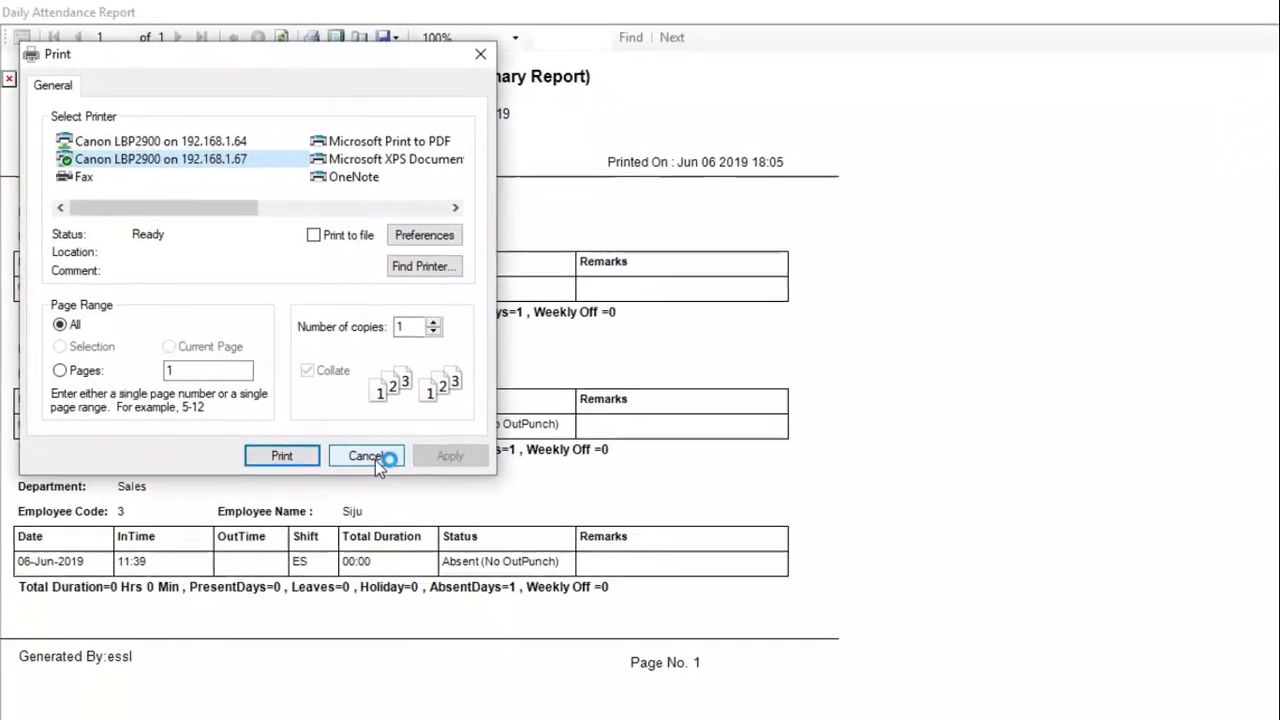
pyautogui.click(366, 456)
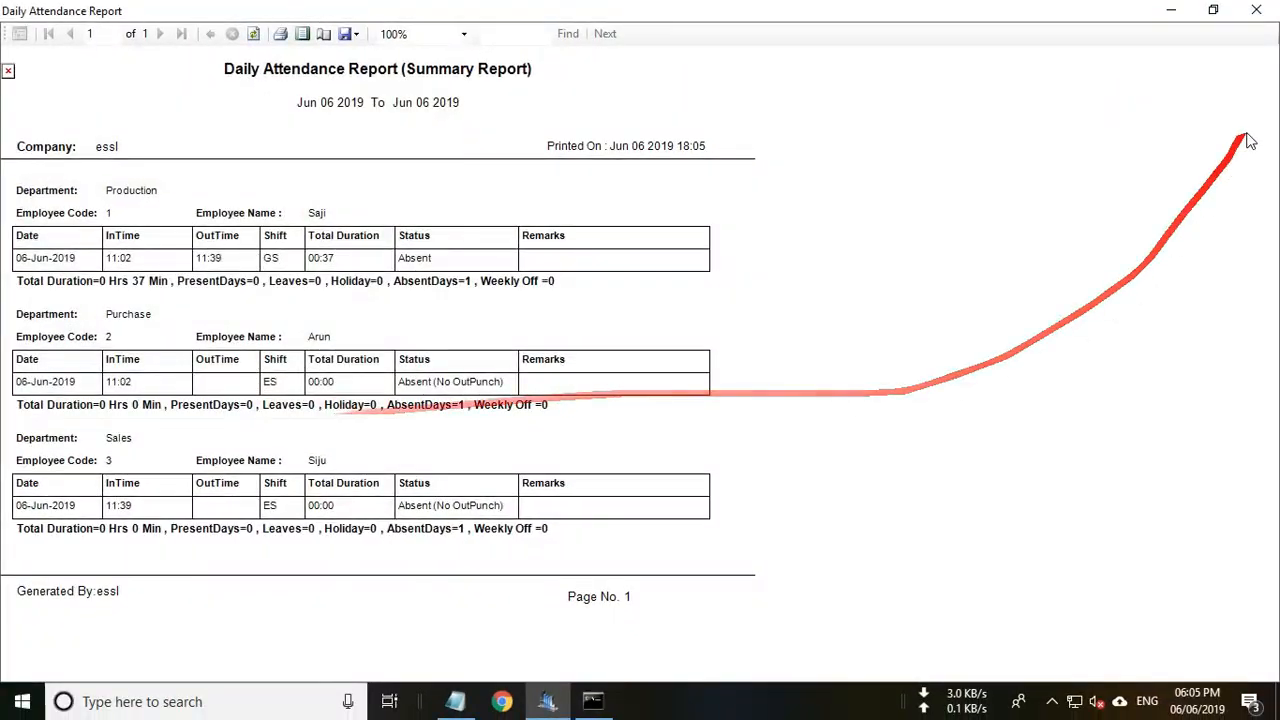
pyautogui.click(1254, 12)
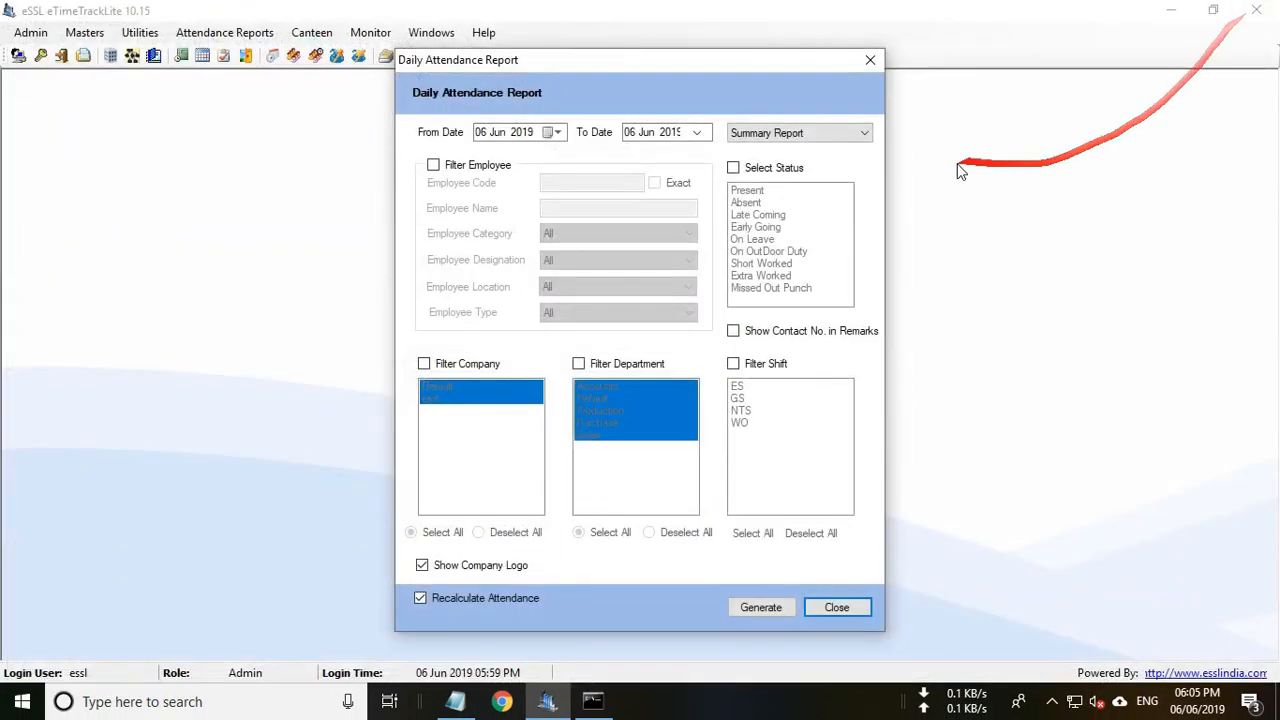
# Close the daily report settings and download the attendance logs via Dn/Upload > U Disk Download > Download Attlog.
pyautogui.click(868, 56)
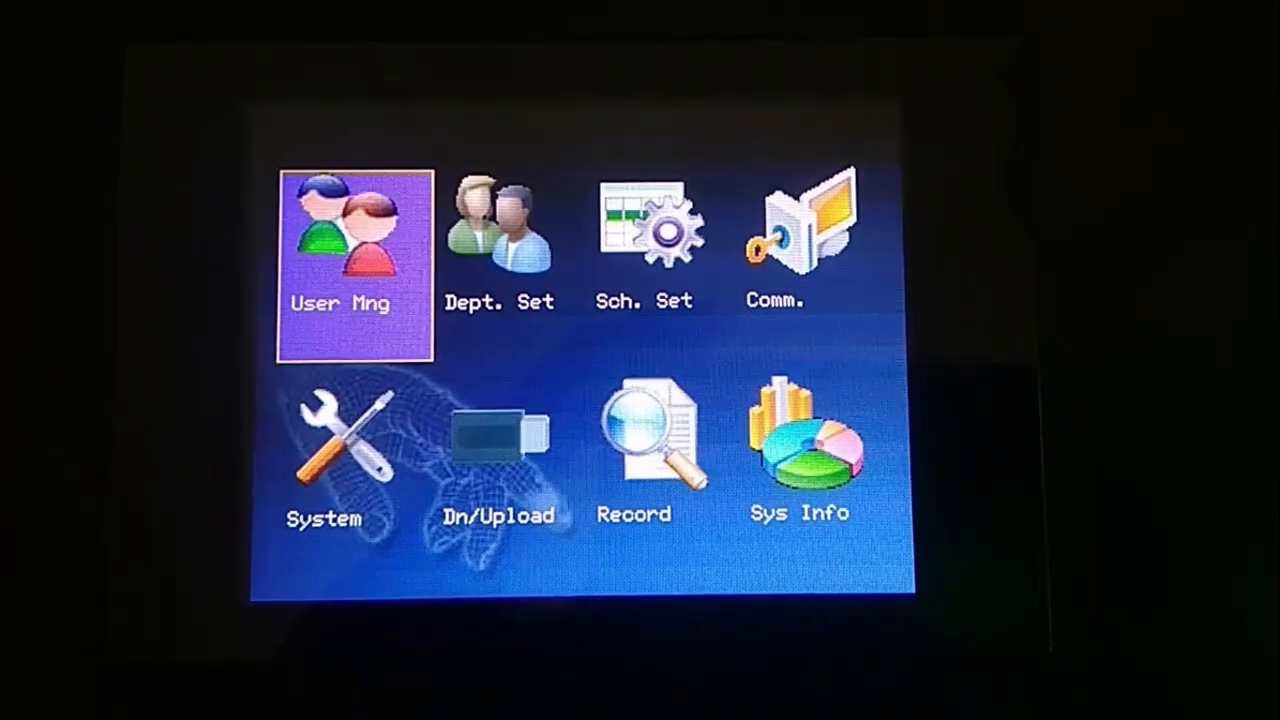
pyautogui.press('Down')
pyautogui.press('Right')
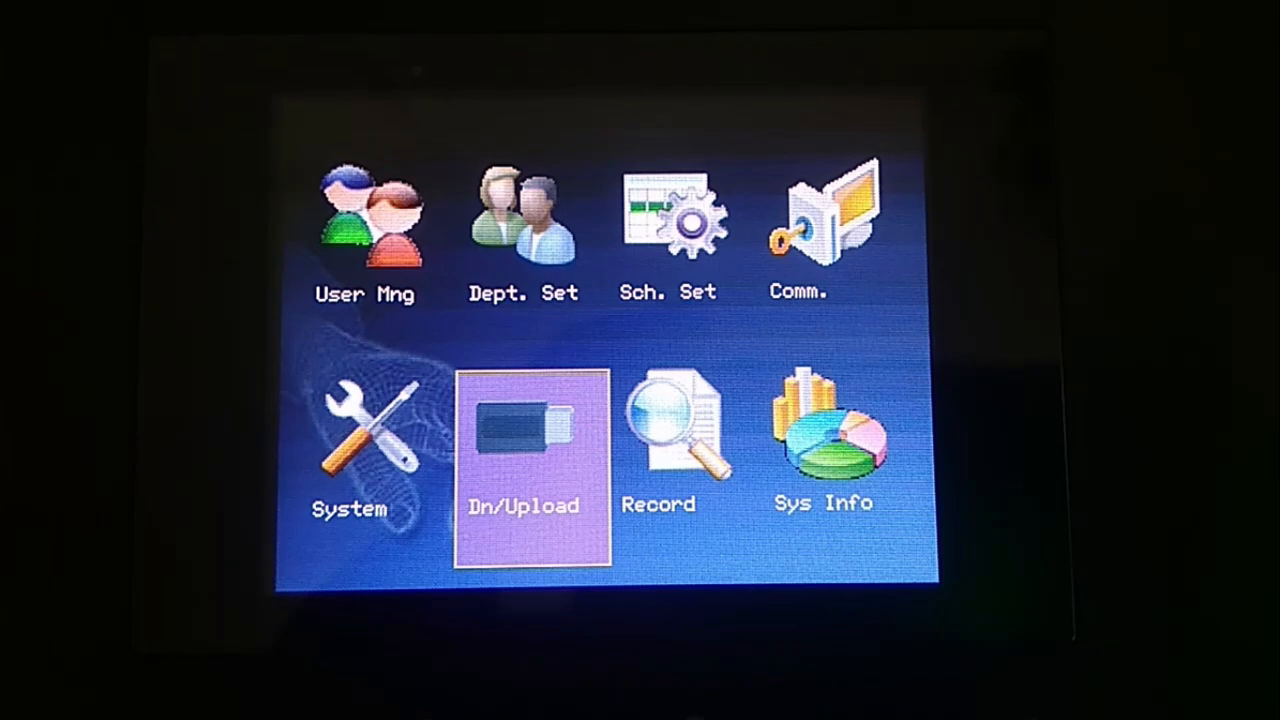
pyautogui.press('Return')
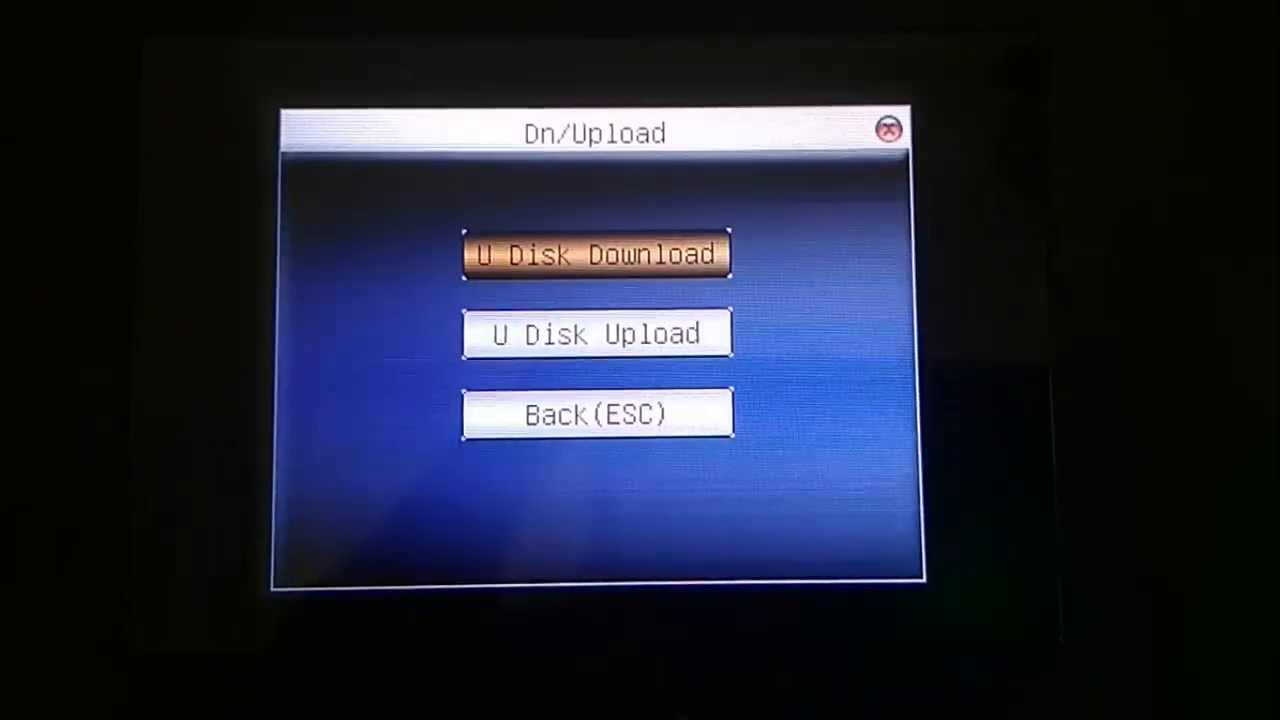
pyautogui.press('Return')
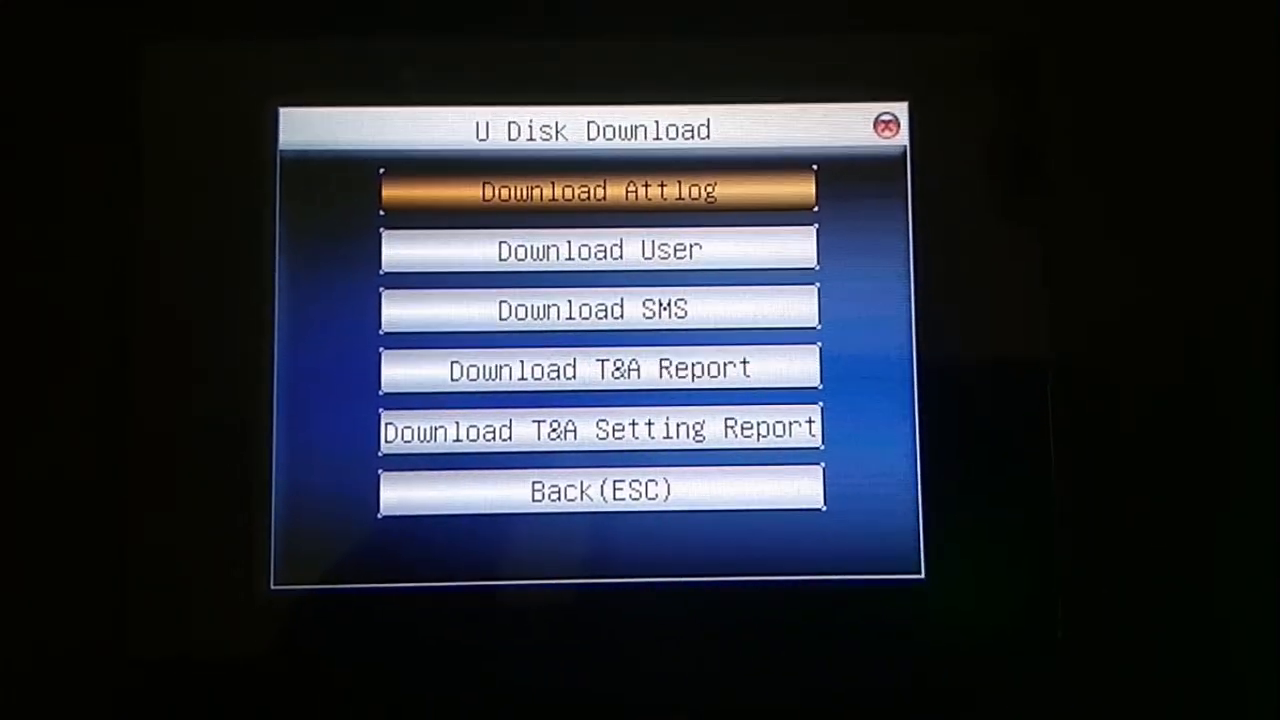
pyautogui.press('Return')
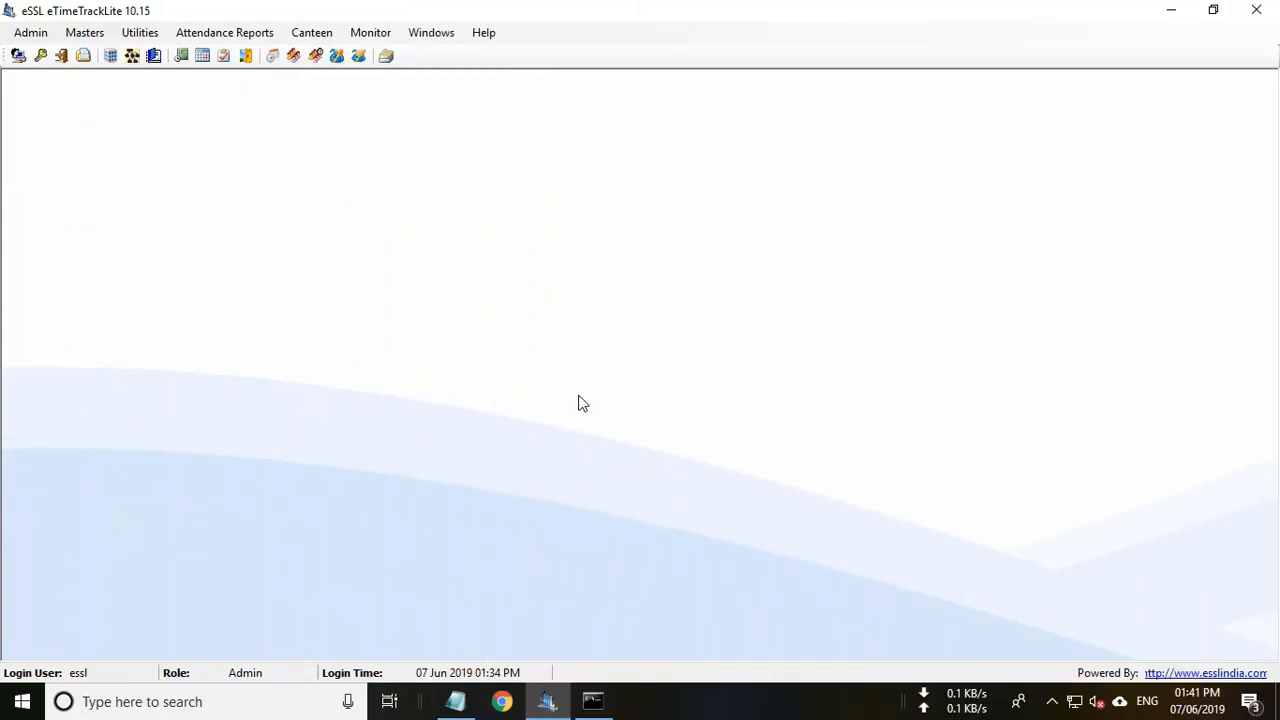
pyautogui.click(1166, 12)
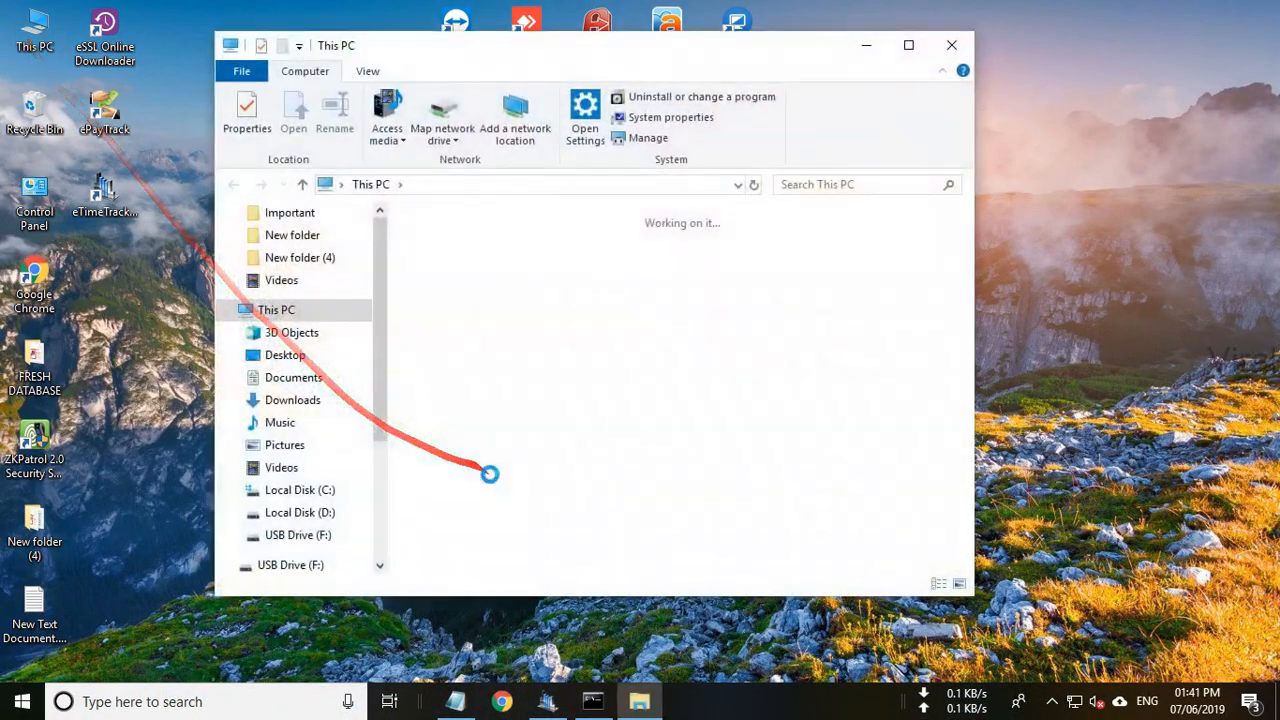
pyautogui.click(722, 548)
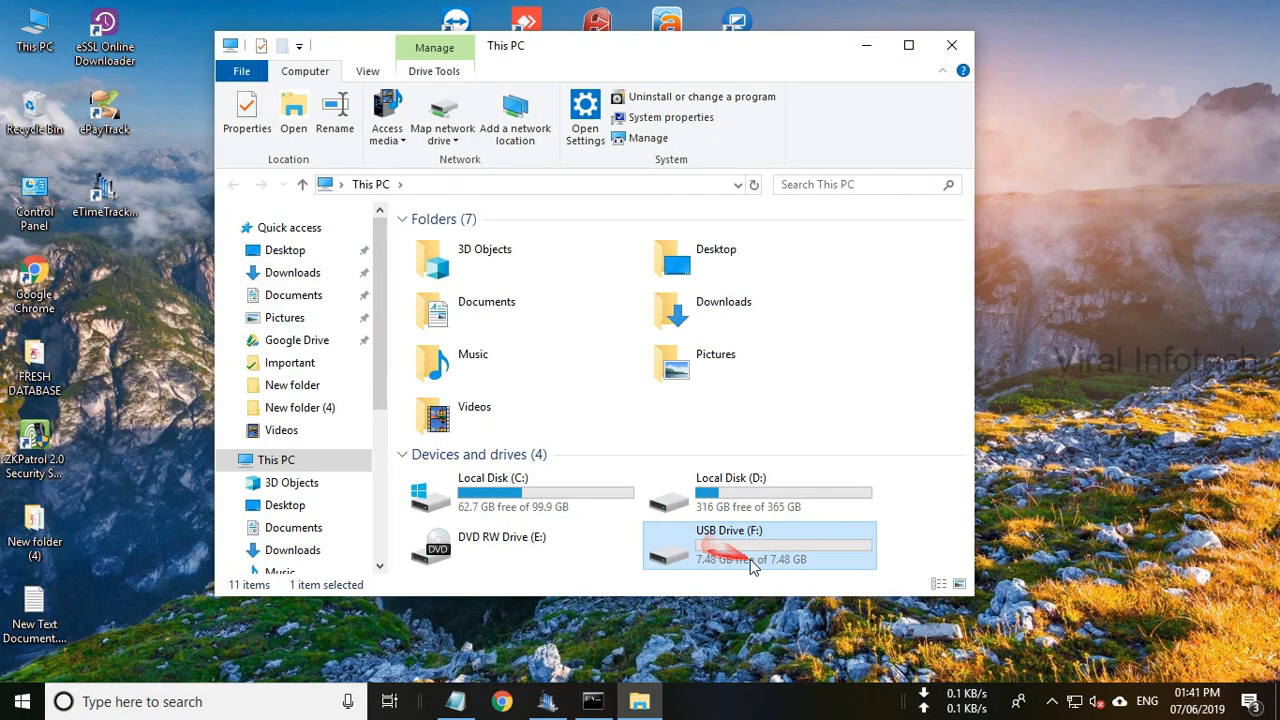
pyautogui.doubleClick(728, 550)
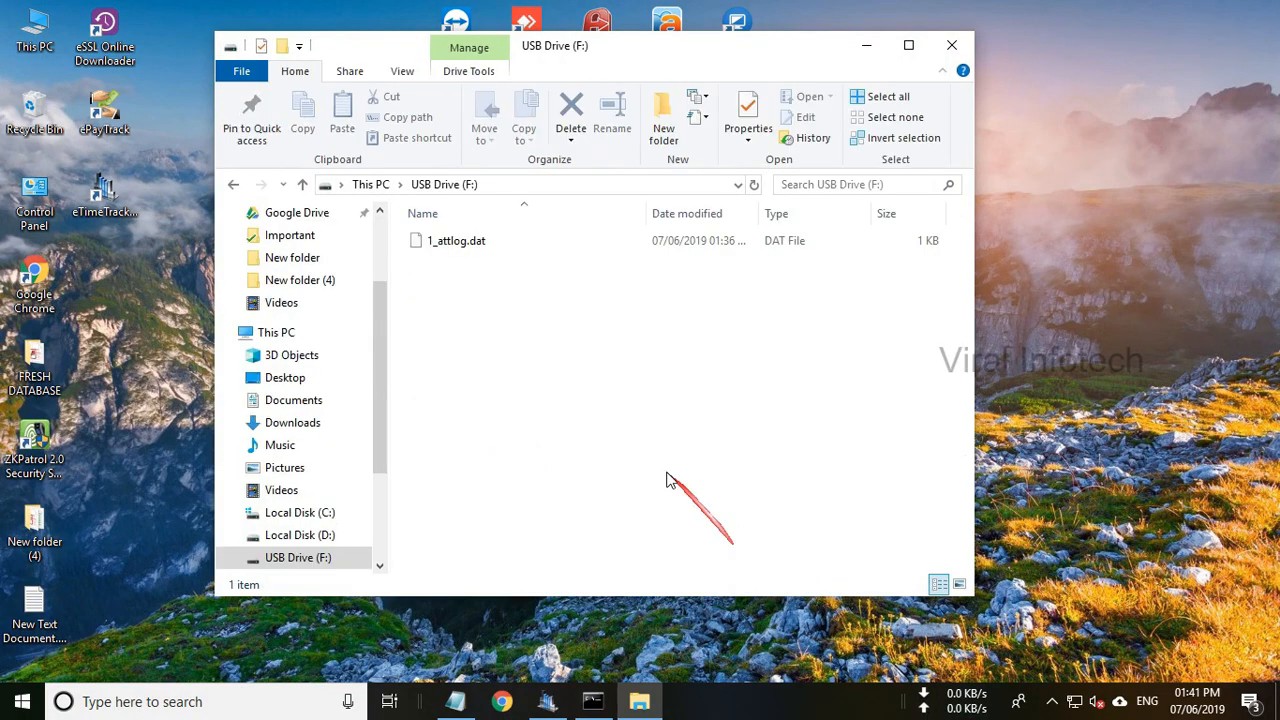
pyautogui.click(470, 241)
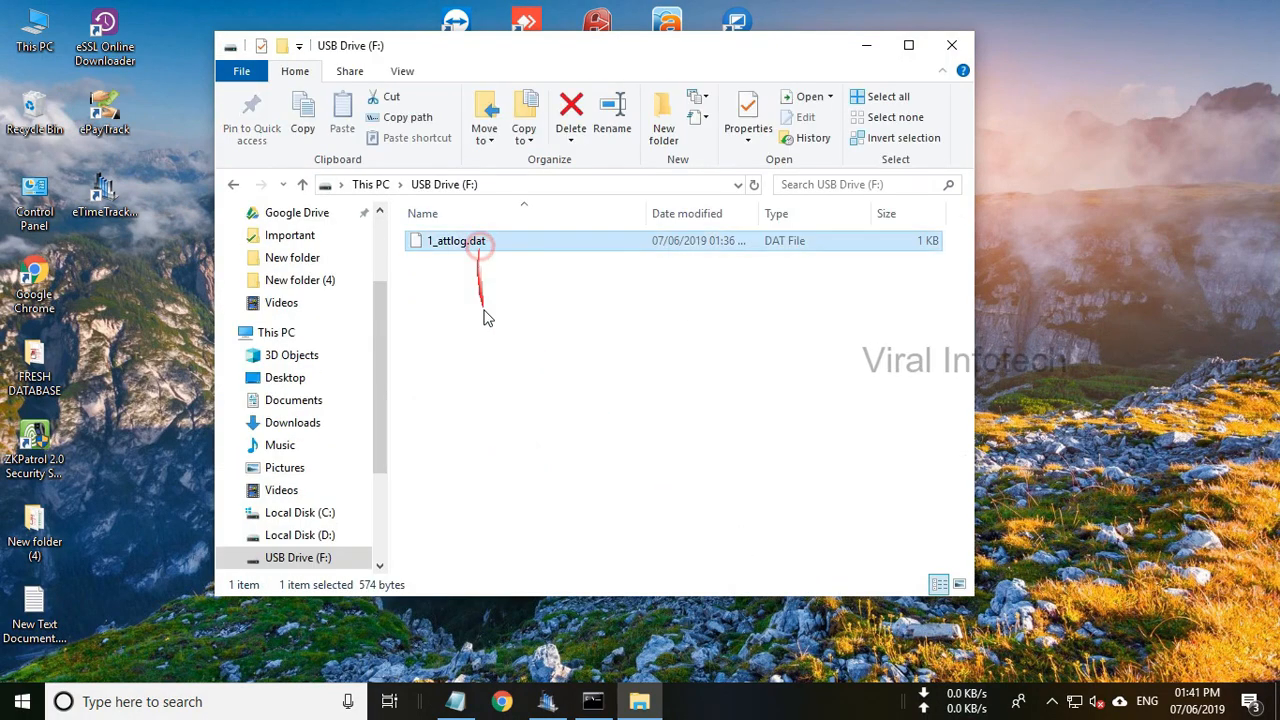
pyautogui.click(952, 44)
pyautogui.click(540, 704)
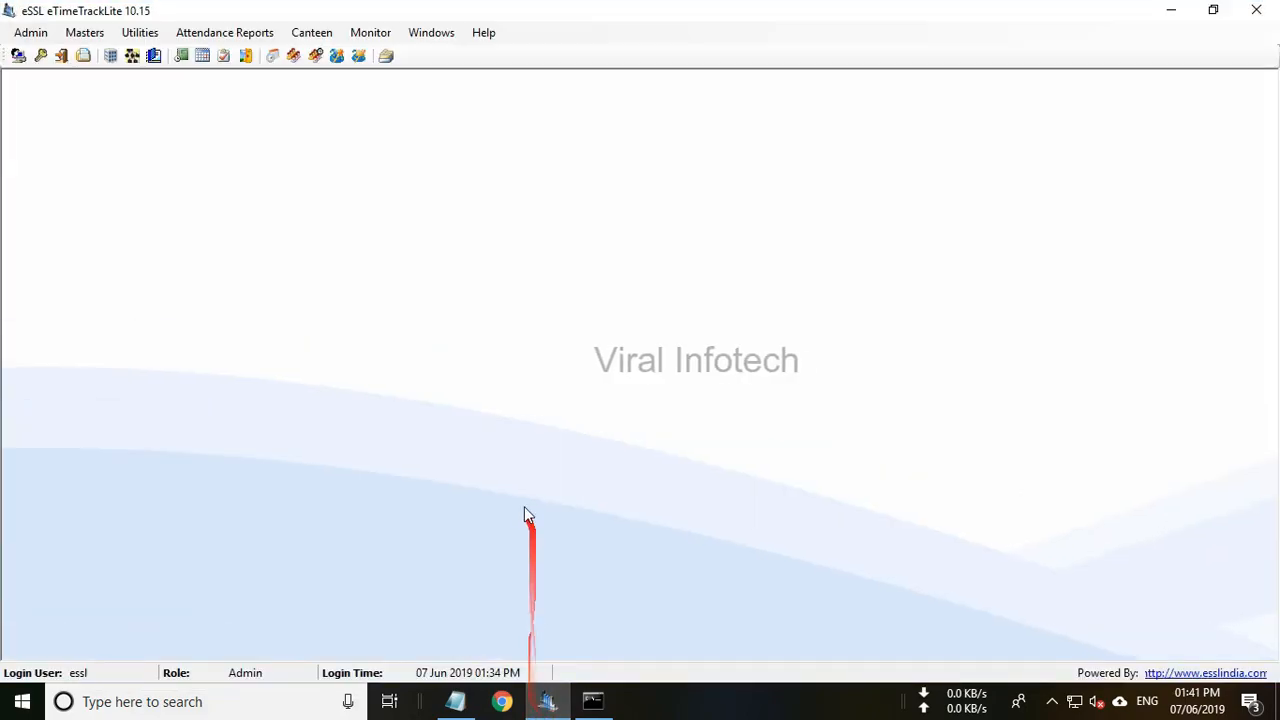
# Open Utilities > Device Management, tick the USB device row, and start Download USB.
pyautogui.click(139, 32)
pyautogui.click(190, 53)
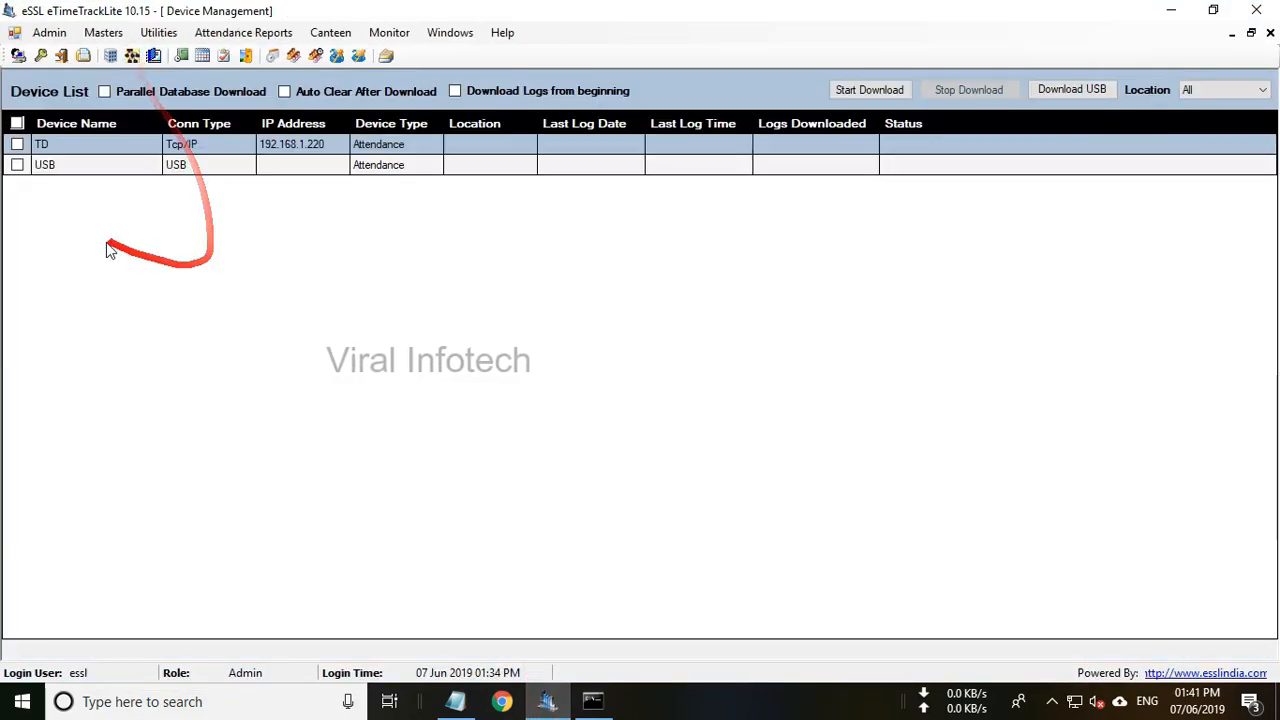
pyautogui.click(17, 165)
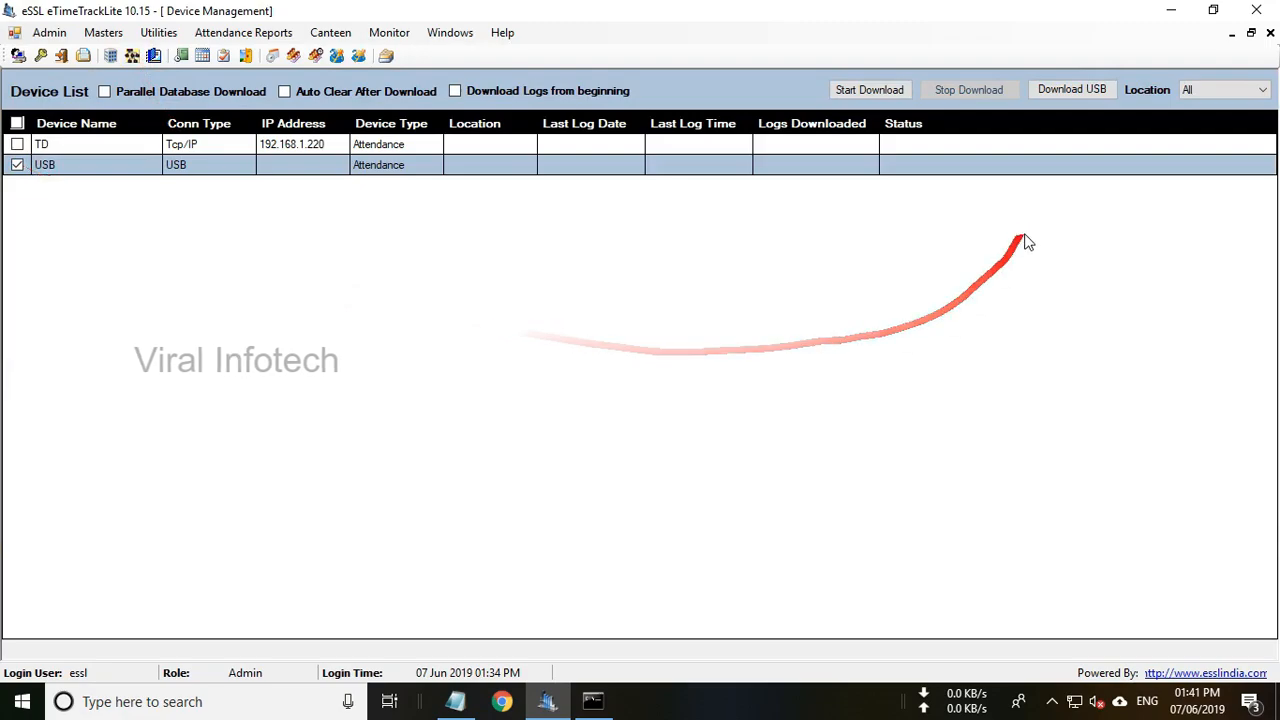
pyautogui.click(1086, 92)
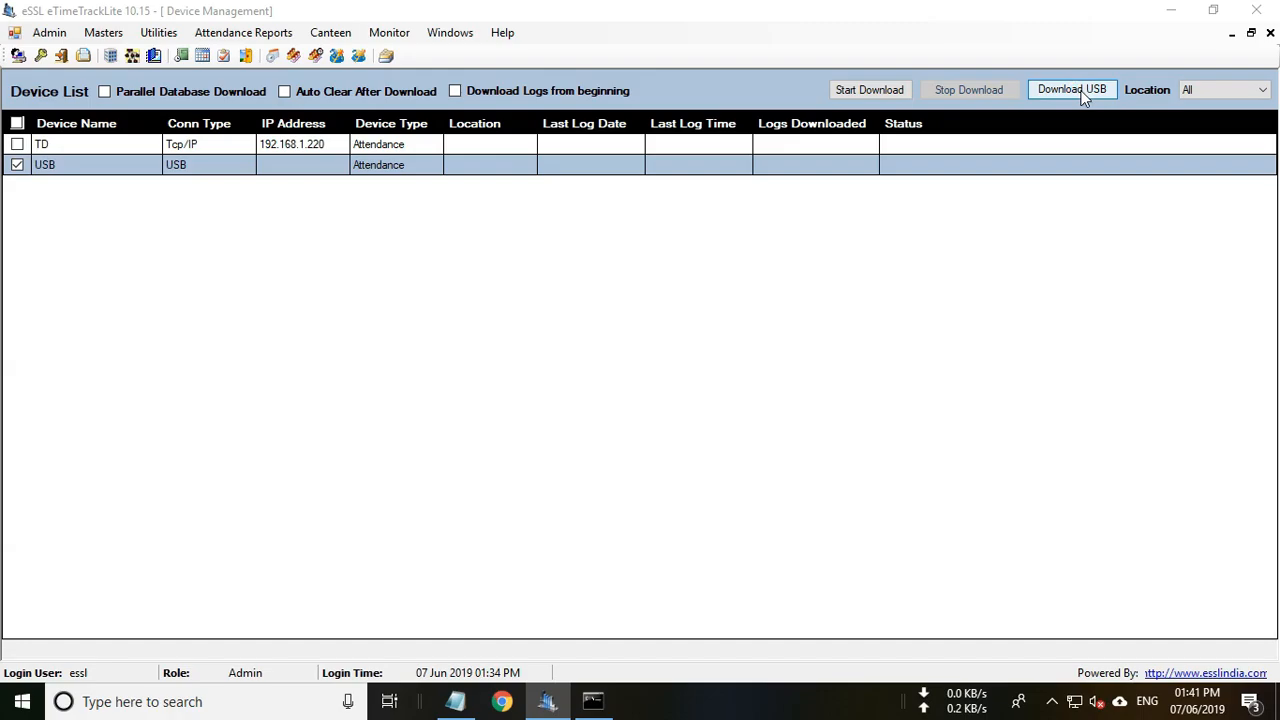
# Import 1_attlog.dat from the USB drive, bringing in all 14 attendance logs.
pyautogui.click(1081, 90)
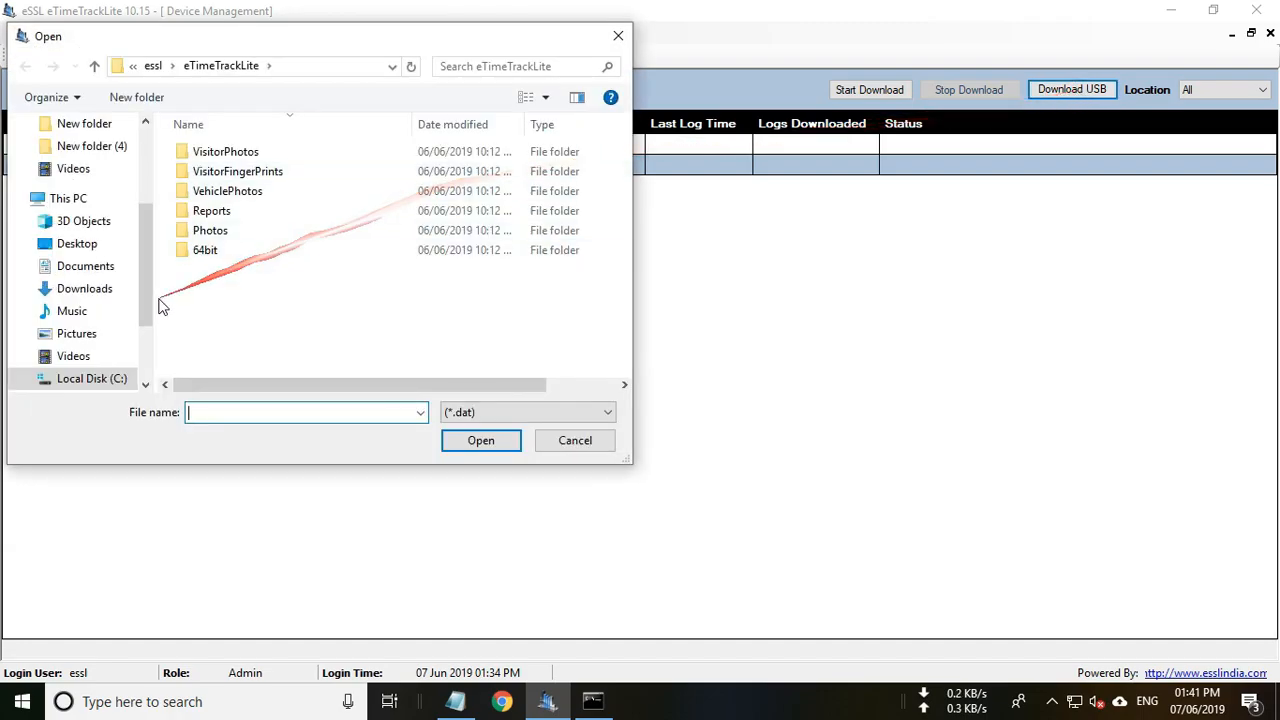
pyautogui.scroll(-2, 147, 305)
pyautogui.click(100, 304)
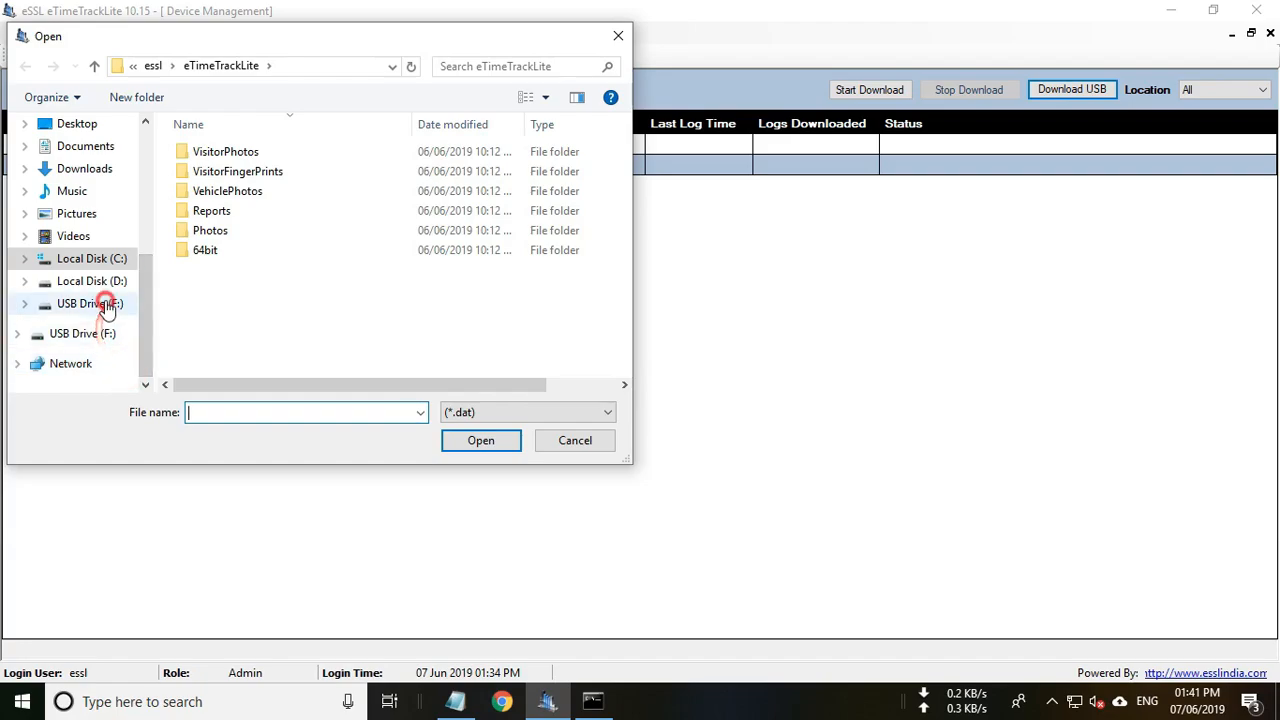
pyautogui.click(247, 162)
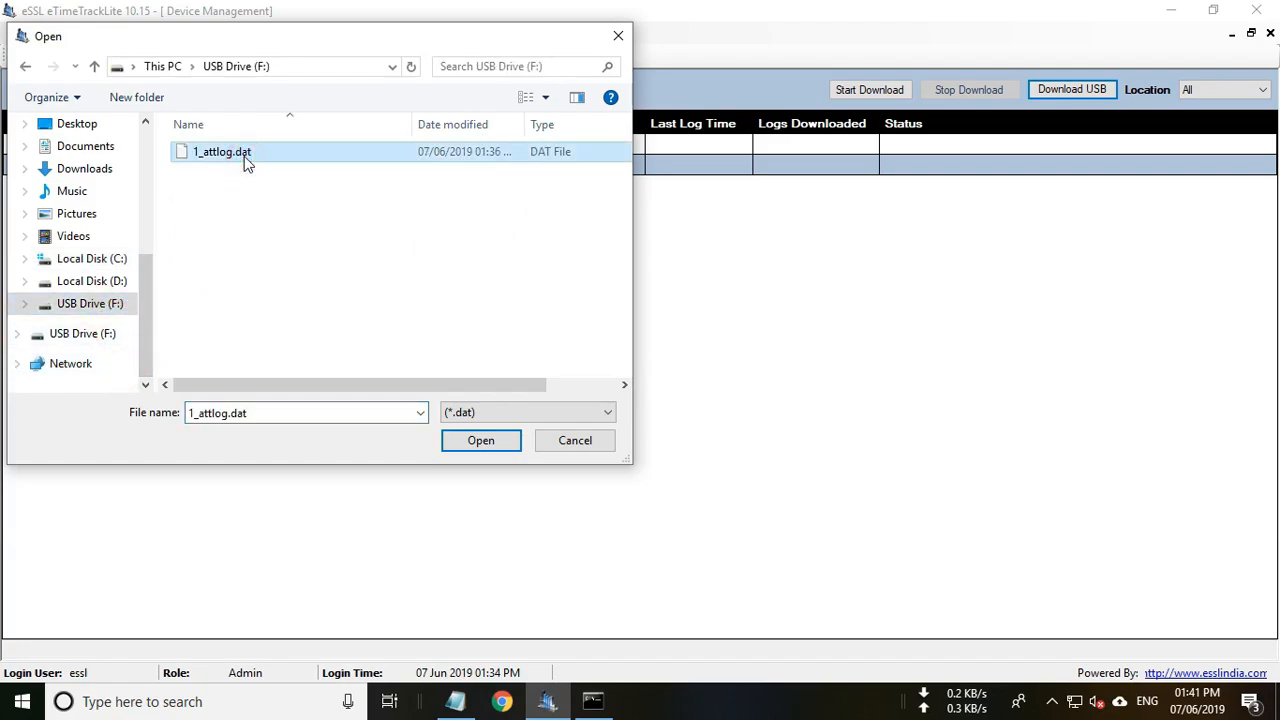
pyautogui.click(484, 439)
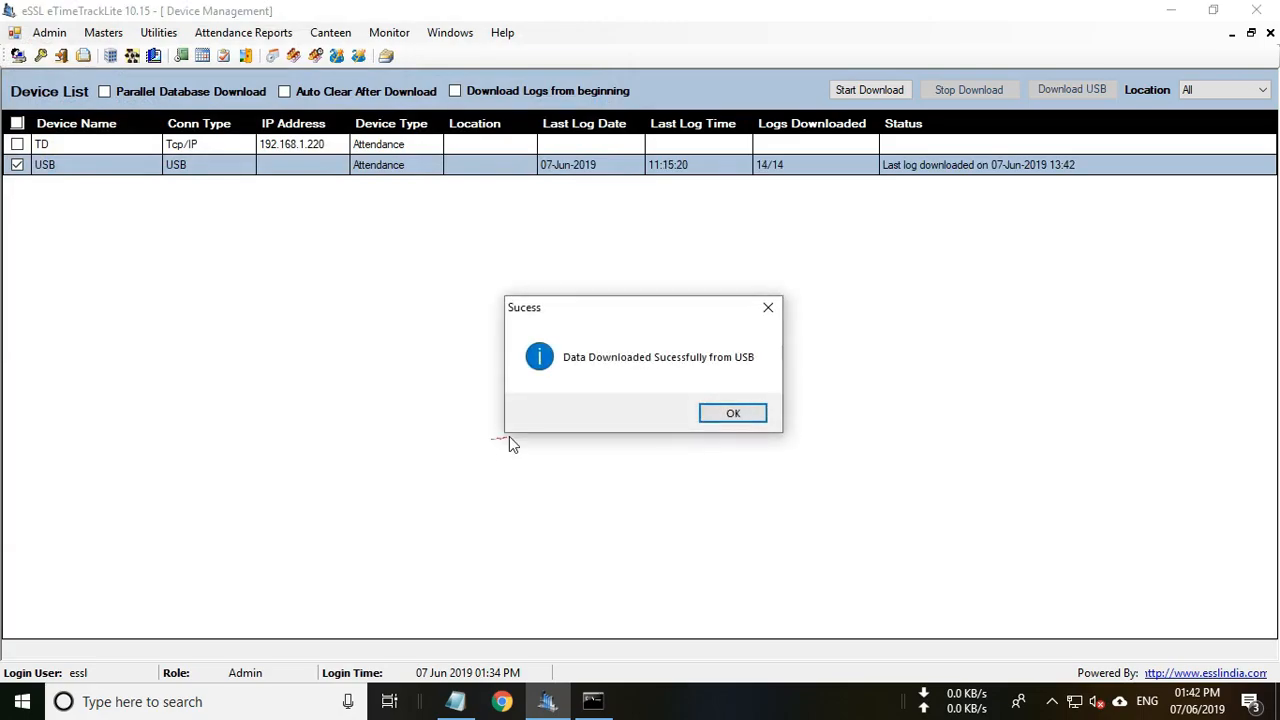
pyautogui.click(735, 414)
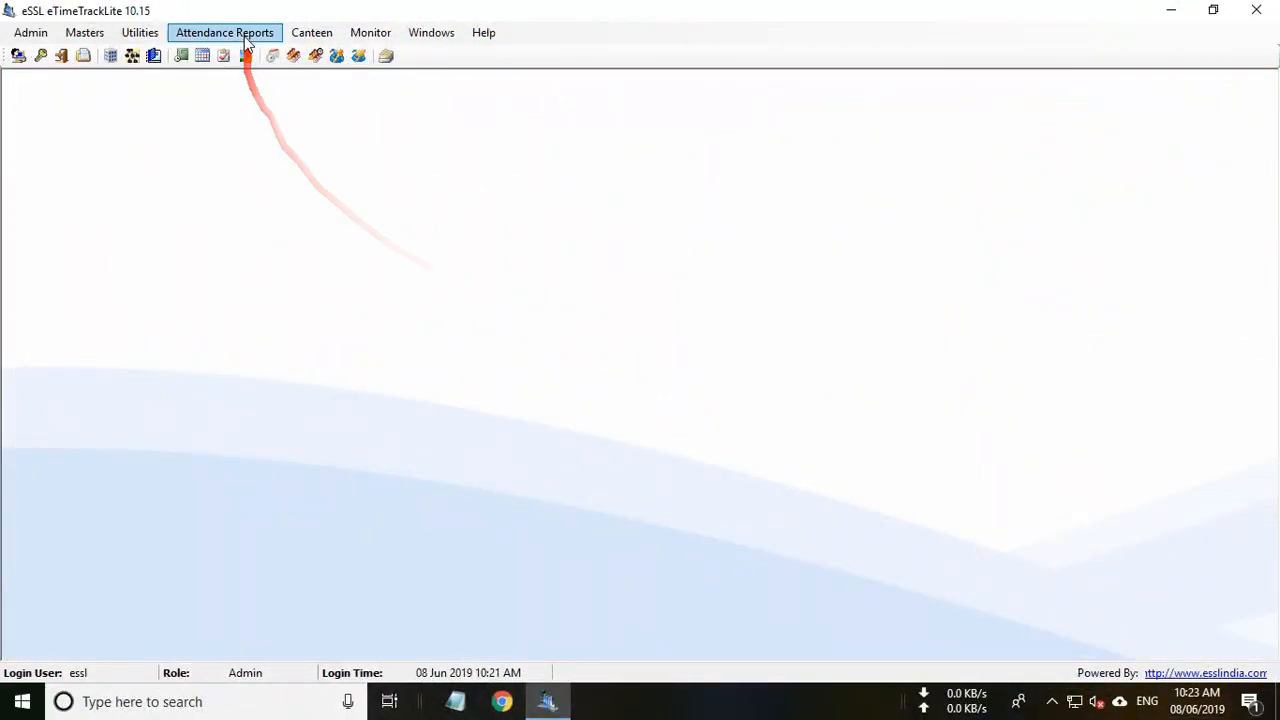
# Open the Monthly Detailed Work Duration Report and set its dates to 01–31 May 2019.
pyautogui.click(238, 32)
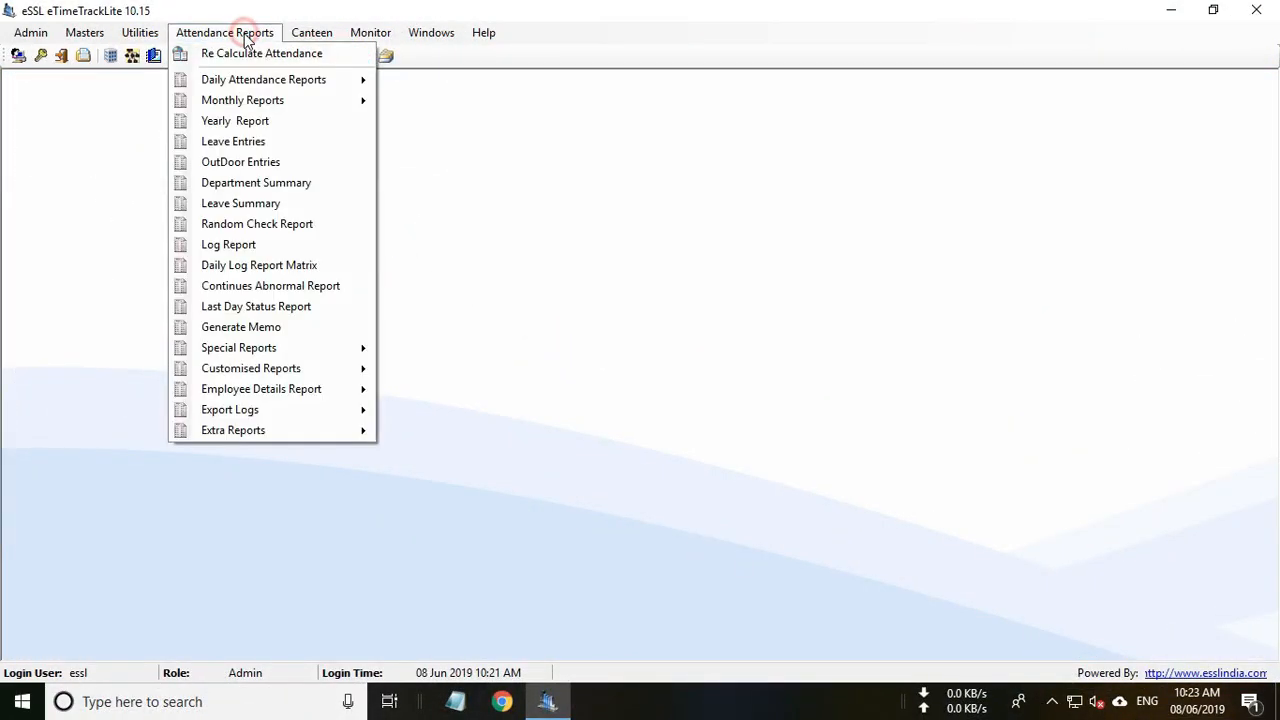
pyautogui.moveTo(240, 104)
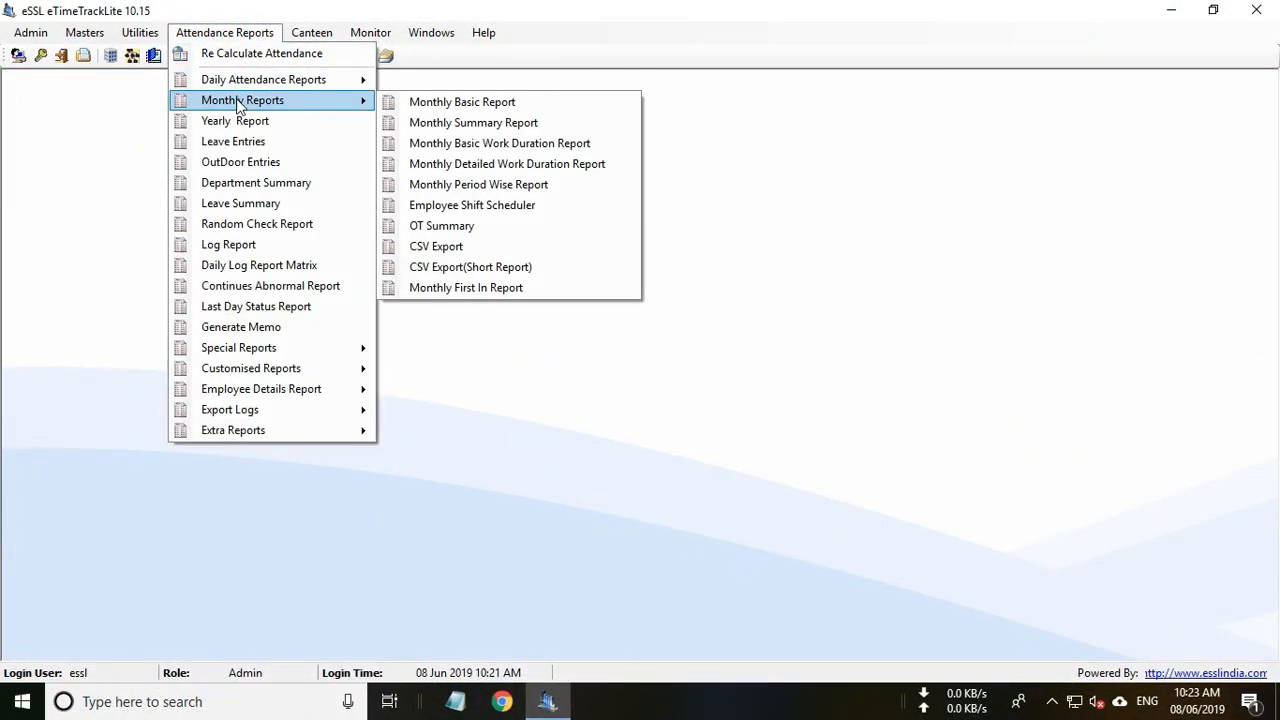
pyautogui.click(503, 164)
pyautogui.click(420, 255)
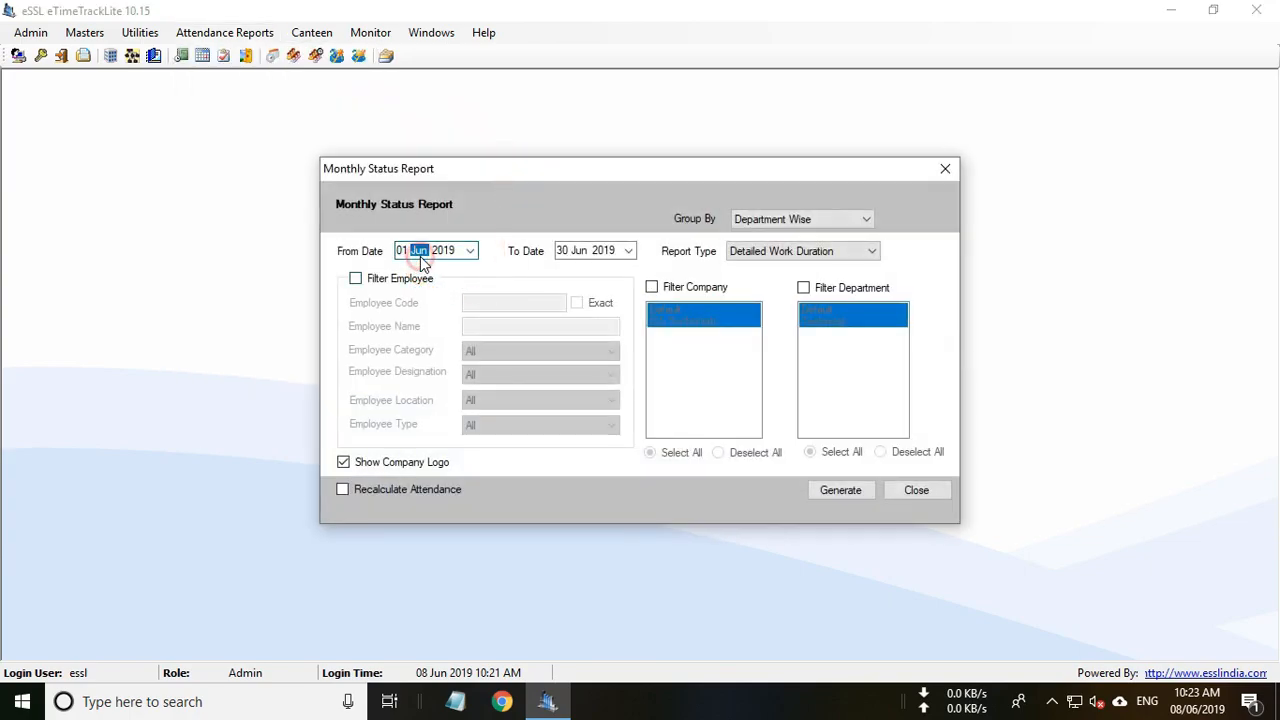
pyautogui.press('Down')
pyautogui.click(585, 251)
pyautogui.press('Down')
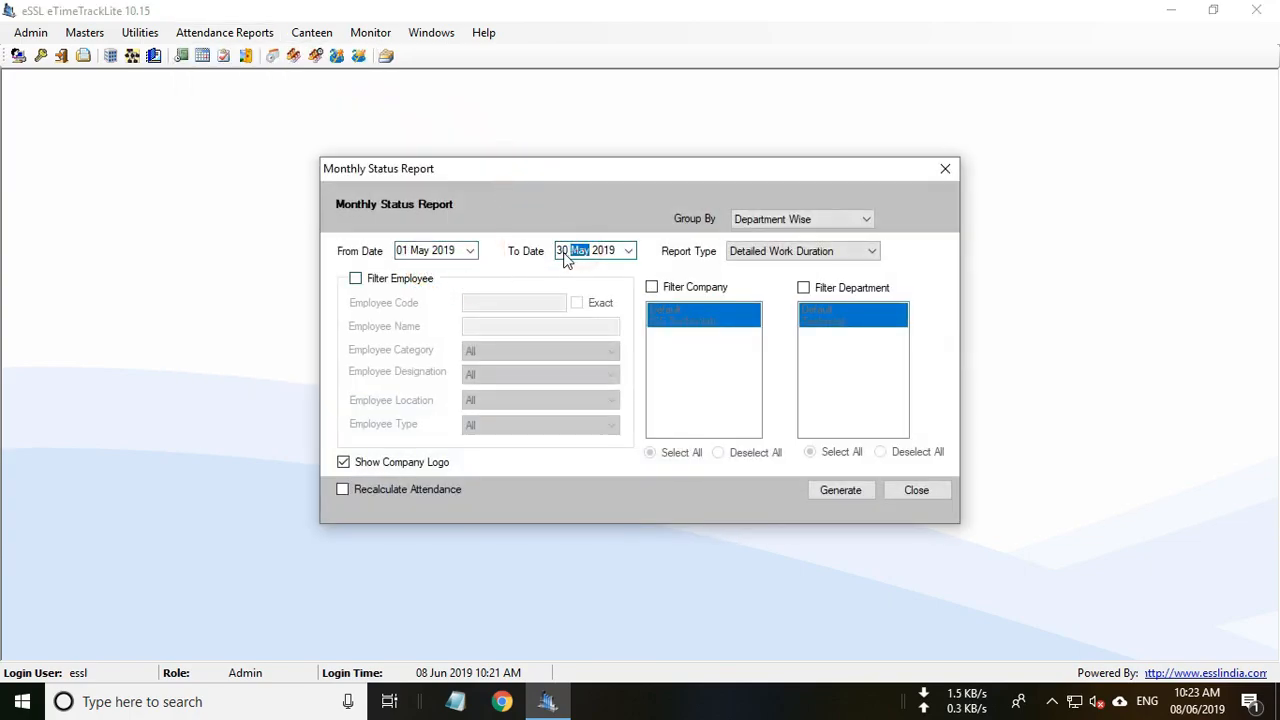
pyautogui.click(562, 251)
pyautogui.press('Up')
# Tick Recalculate Attendance, untick Show Company Logo, and generate the report.
pyautogui.click(366, 488)
pyautogui.click(373, 461)
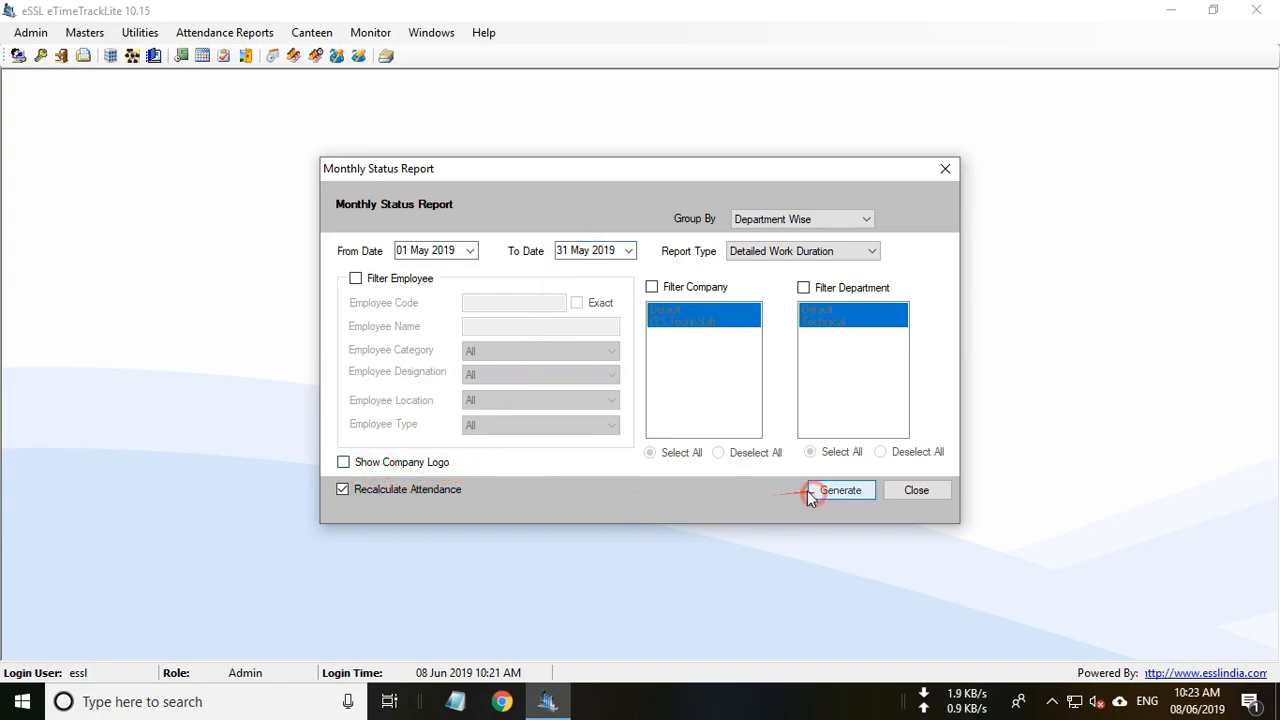
pyautogui.click(810, 490)
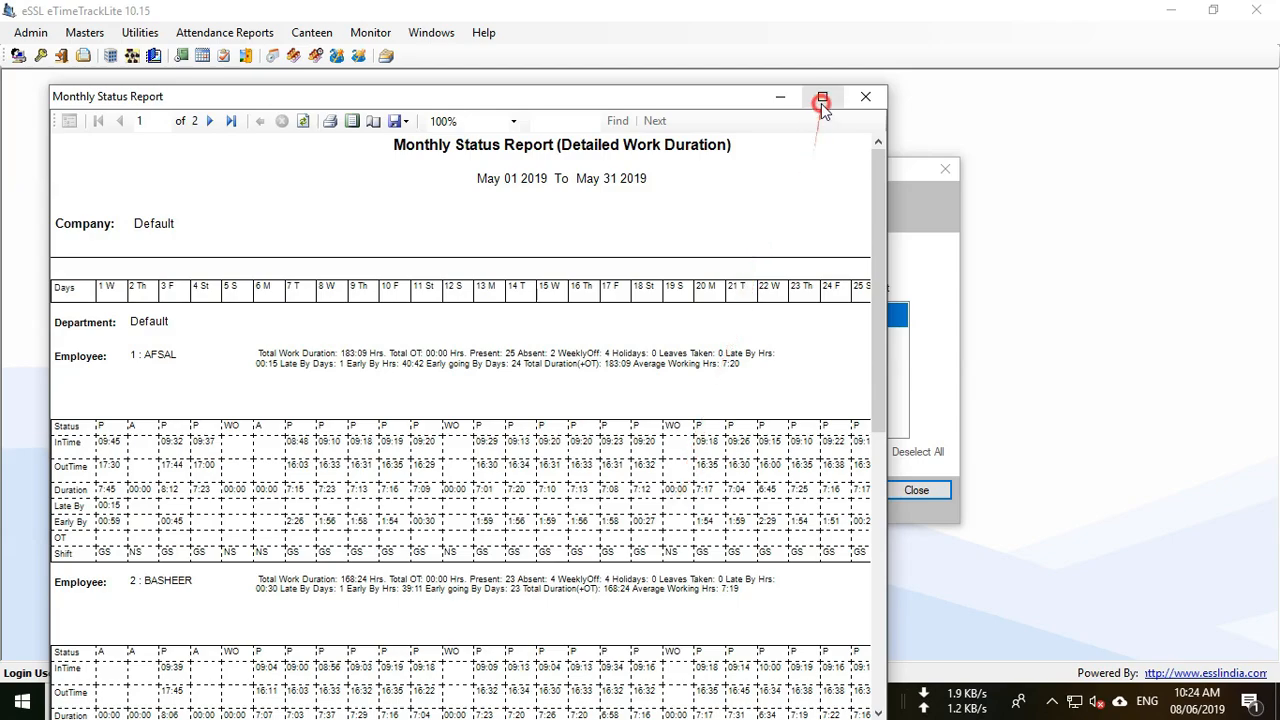
# Maximize the May work duration report, scroll through it, and close the viewer.
pyautogui.click(822, 96)
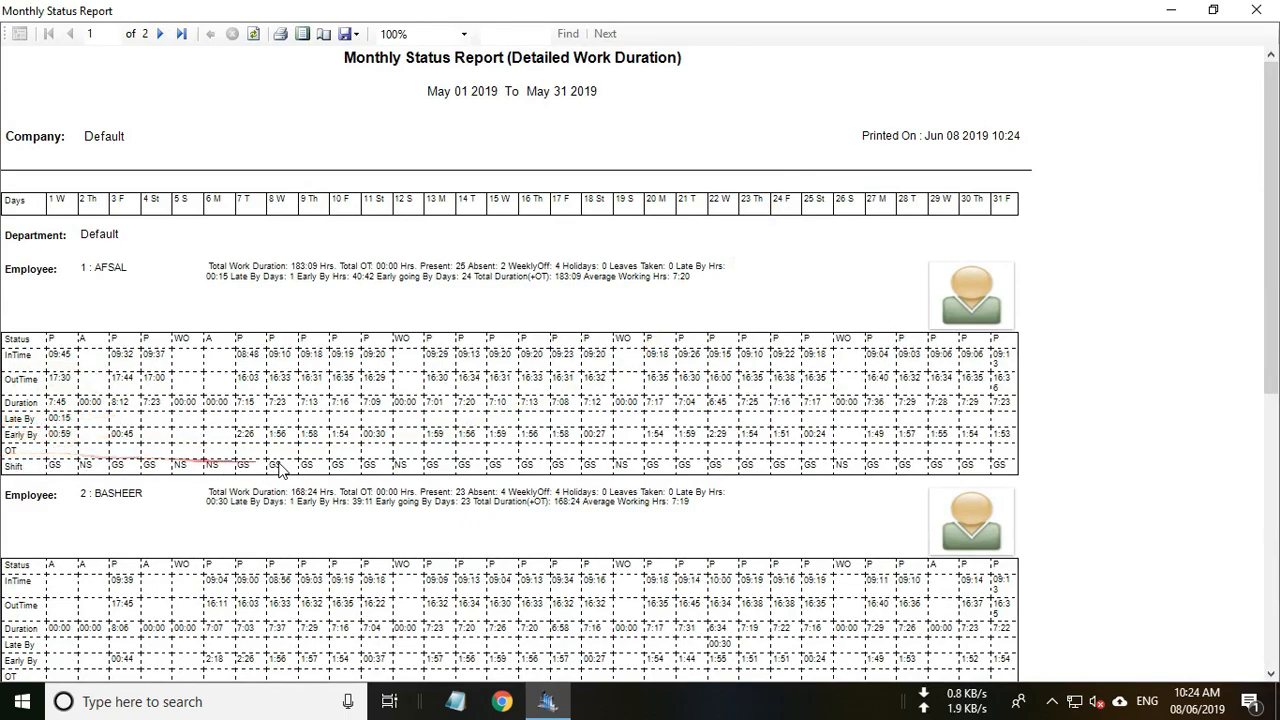
pyautogui.scroll(-4, 290, 455)
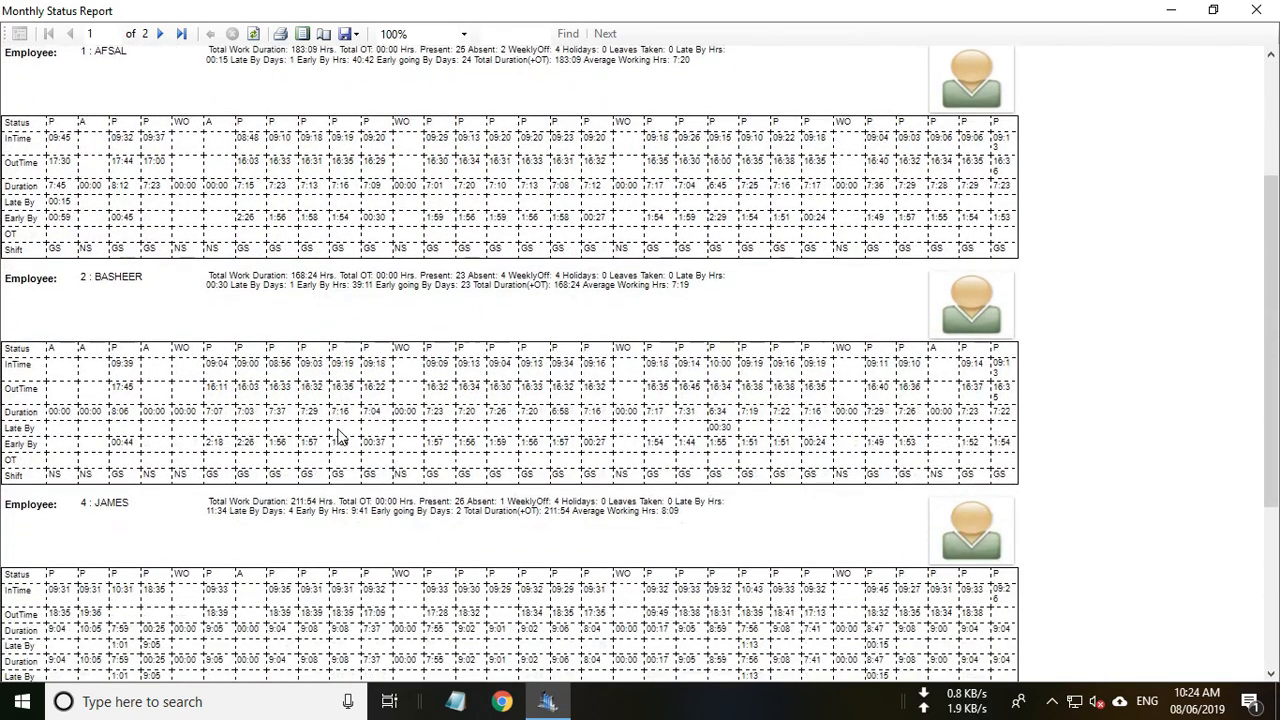
pyautogui.scroll(4, 340, 437)
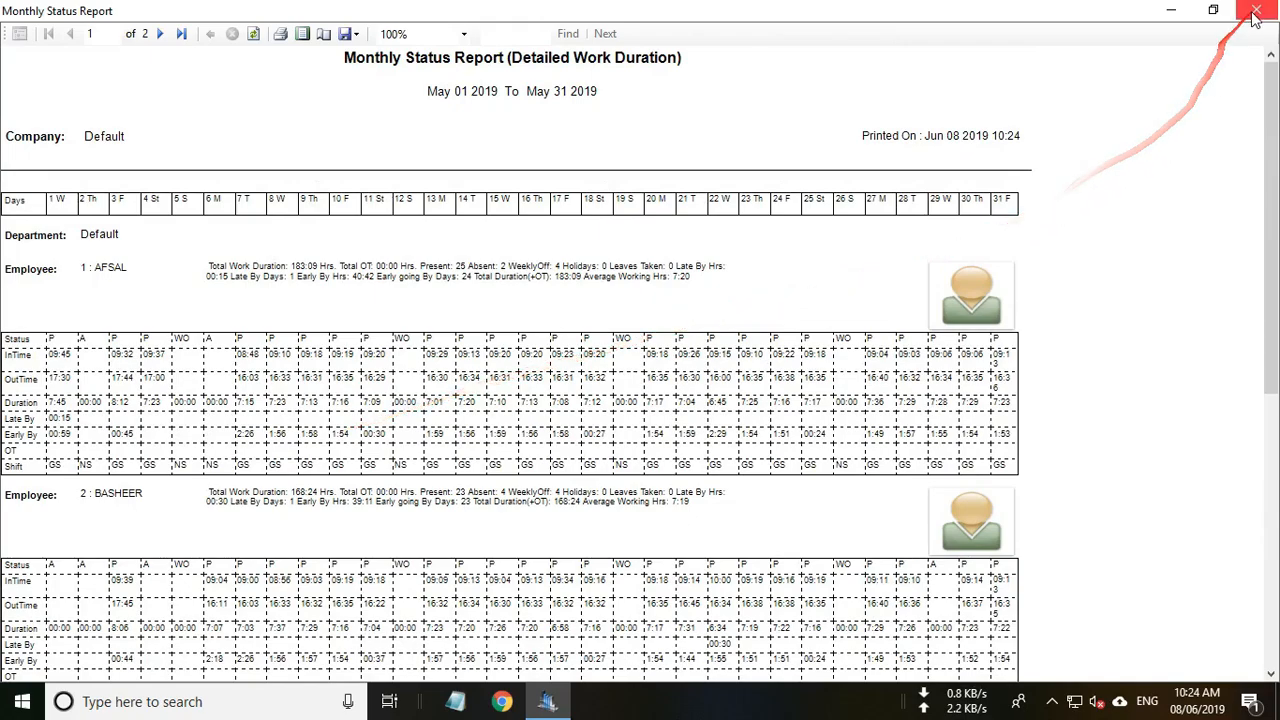
pyautogui.click(1256, 12)
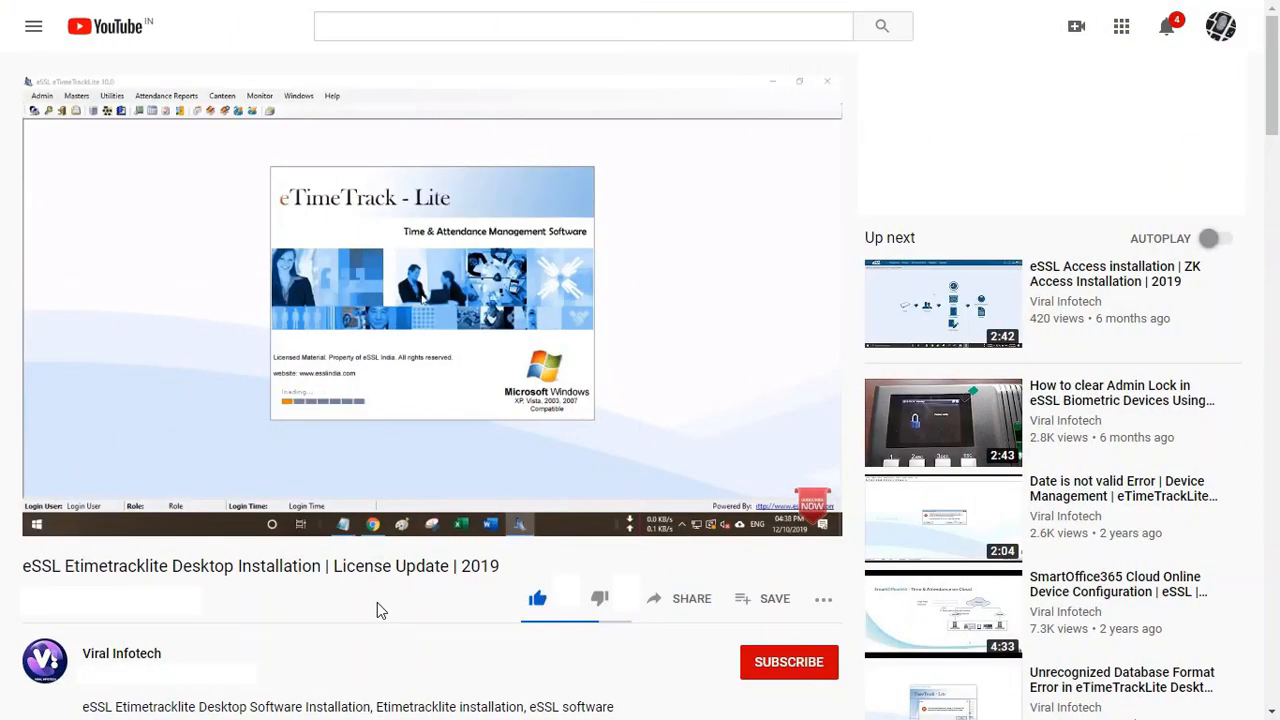
# Expand the video description, read through it, and collapse it again.
pyautogui.scroll(-4, 377, 602)
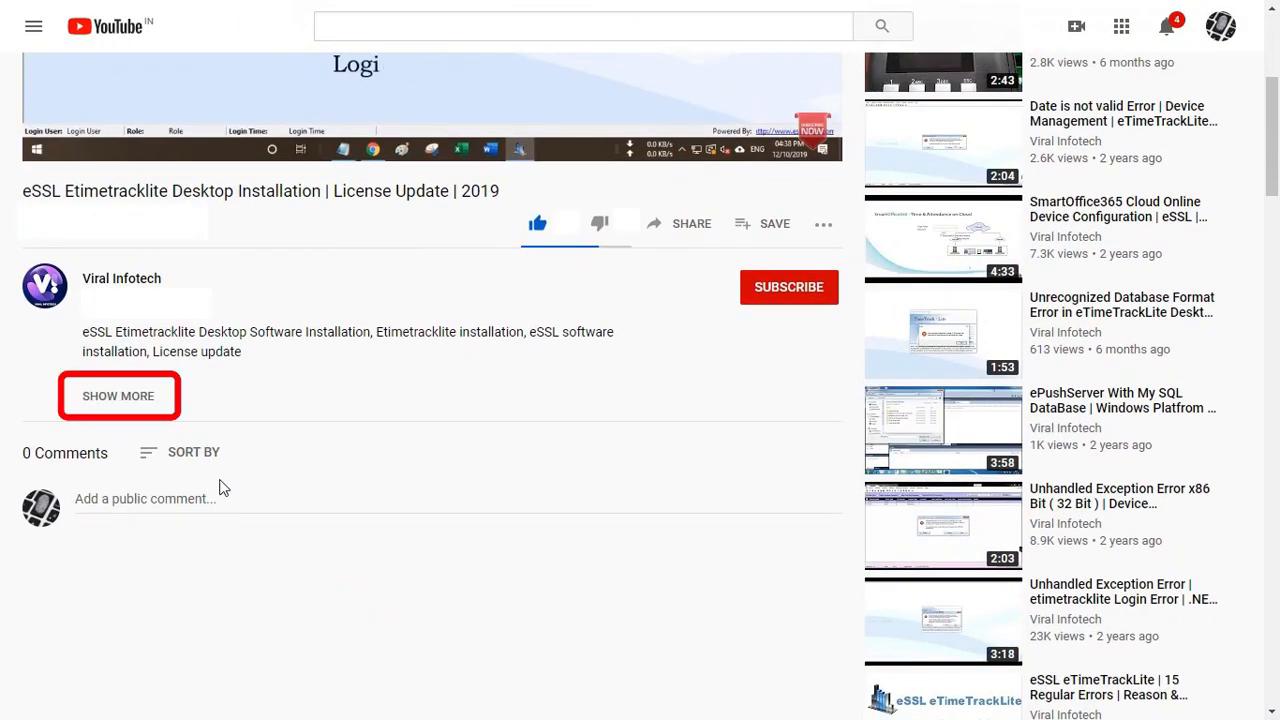
pyautogui.click(118, 397)
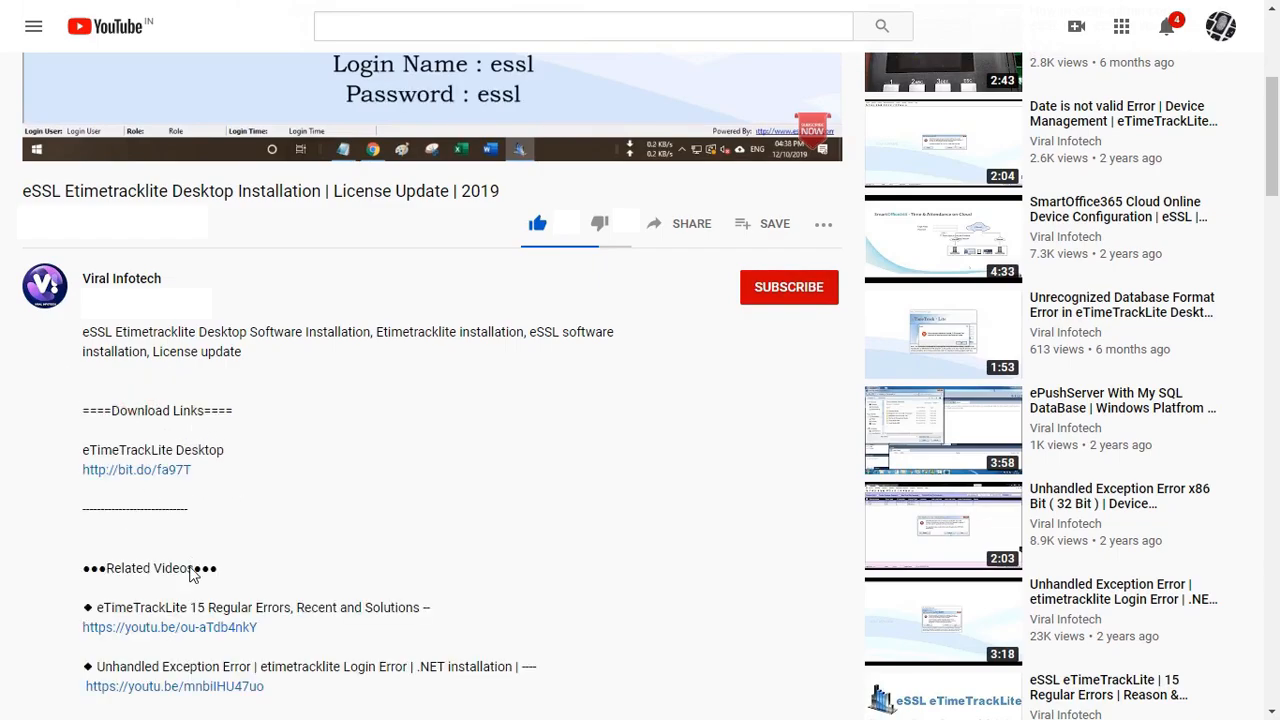
pyautogui.scroll(-3, 253, 675)
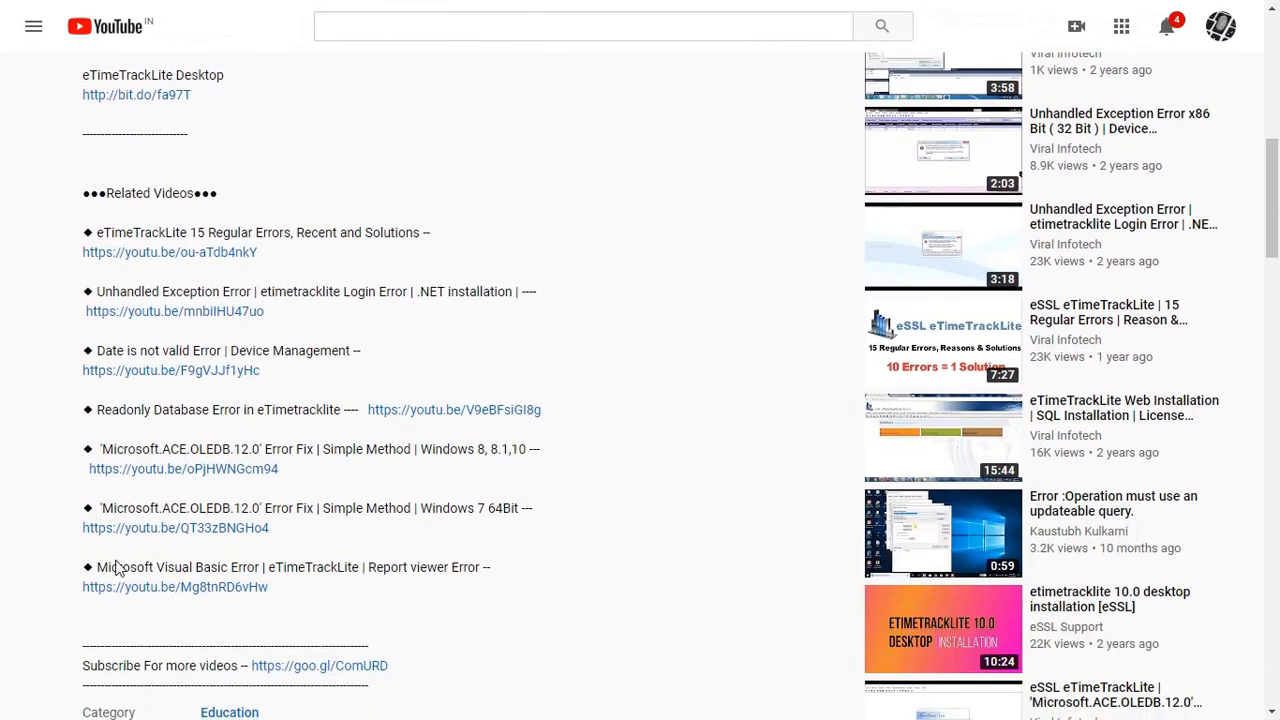
pyautogui.scroll(-2, 188, 670)
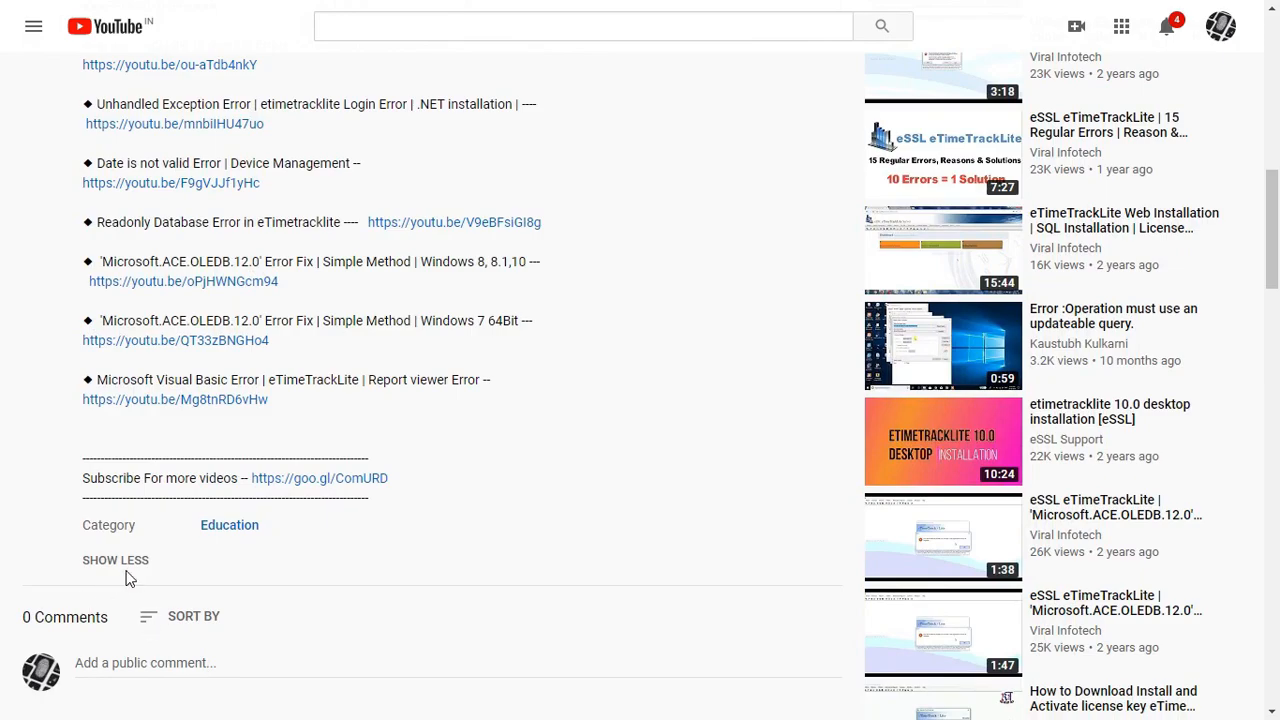
pyautogui.click(130, 562)
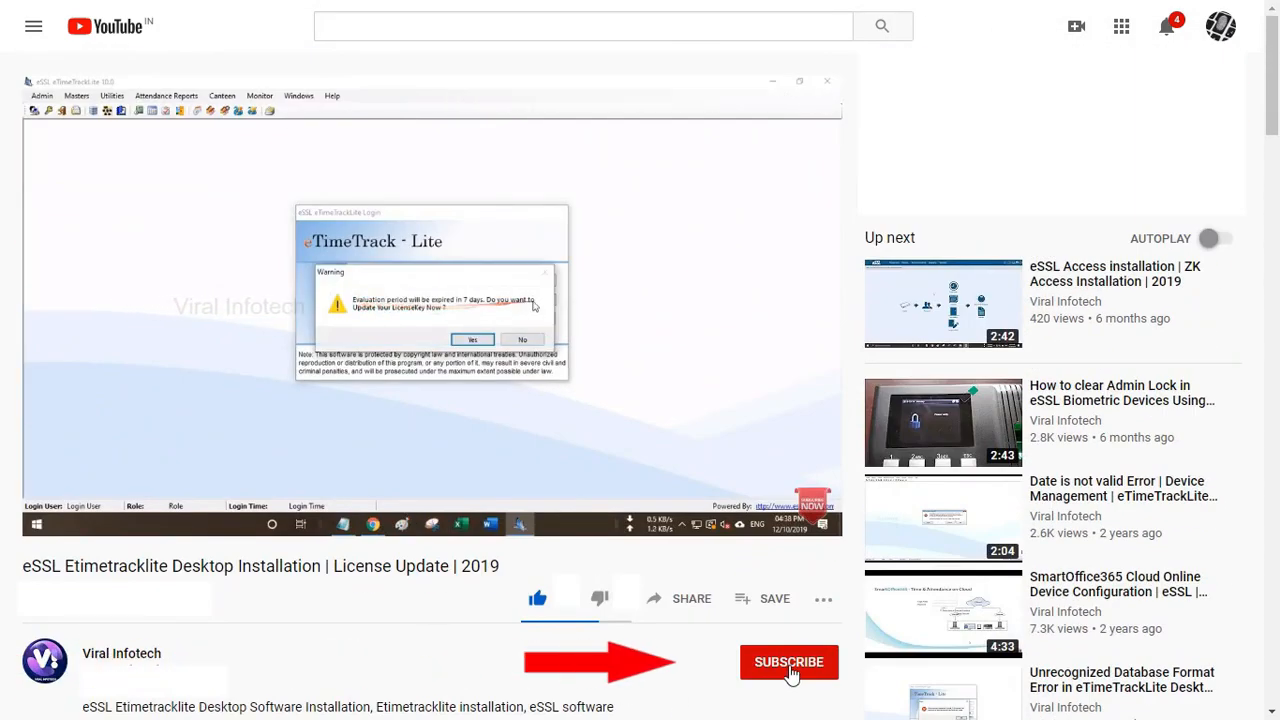
# Subscribe to the channel and set its notifications to All.
pyautogui.click(790, 675)
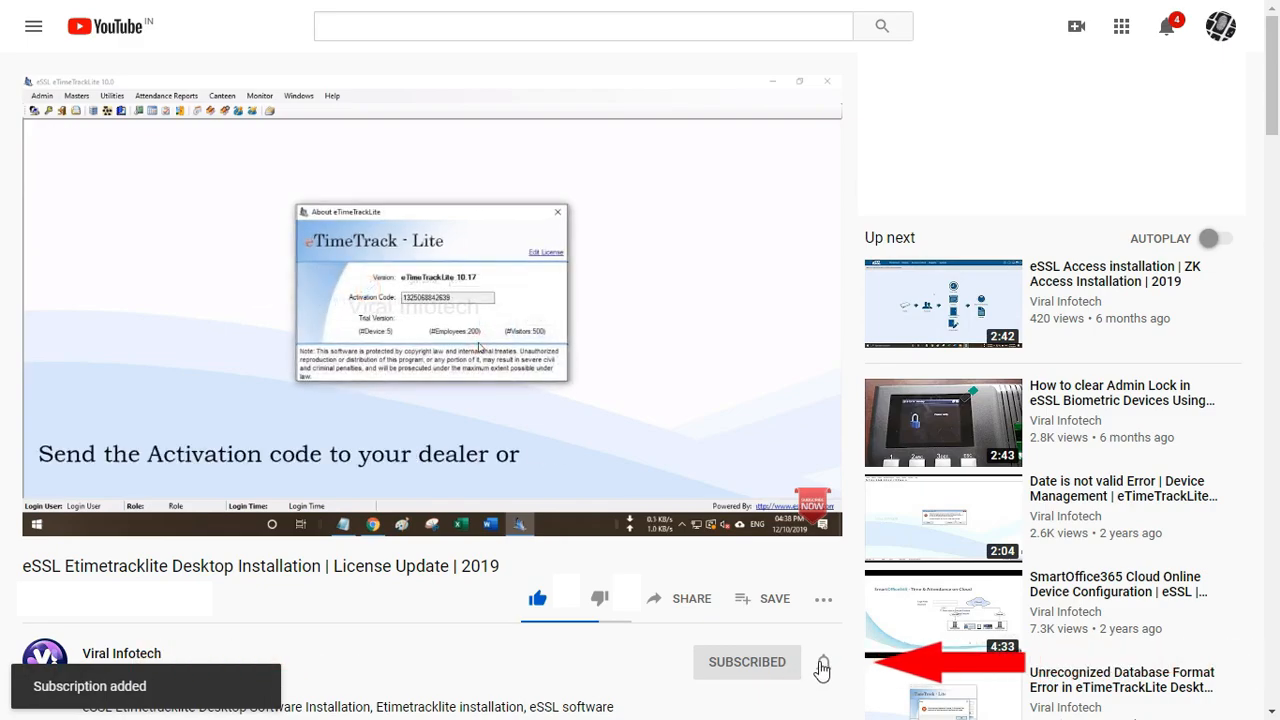
pyautogui.click(822, 665)
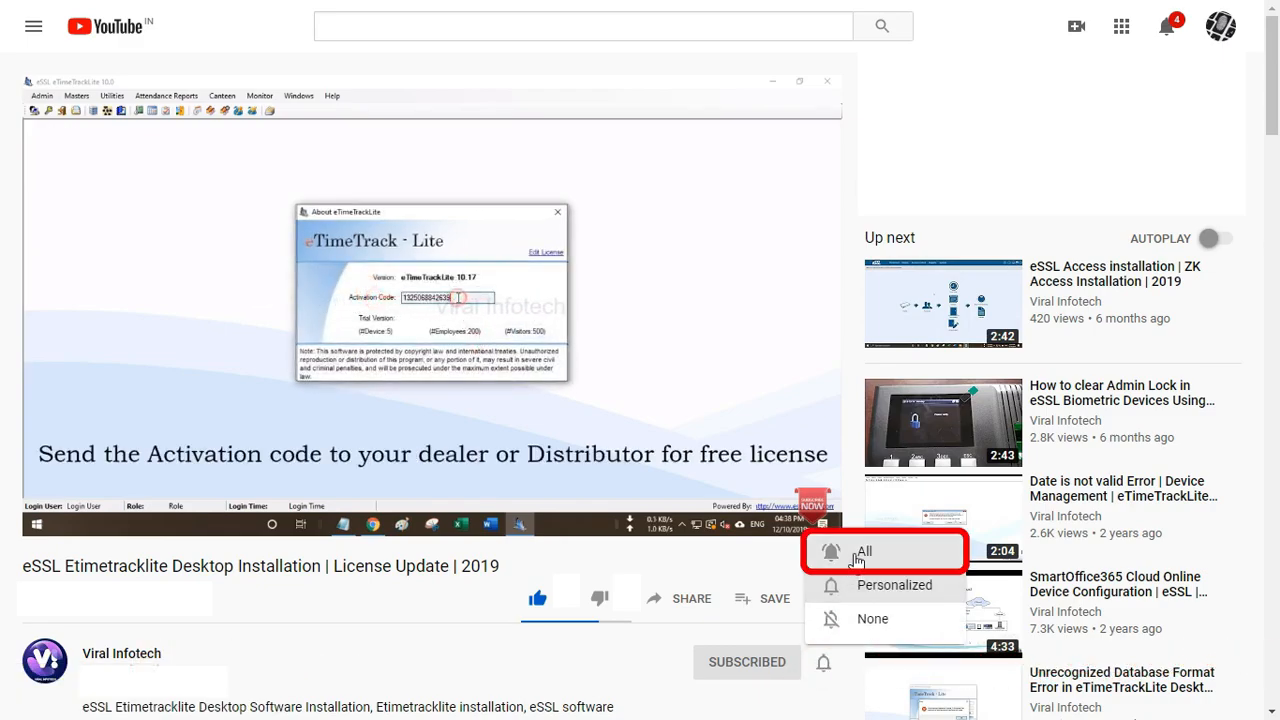
pyautogui.click(857, 558)
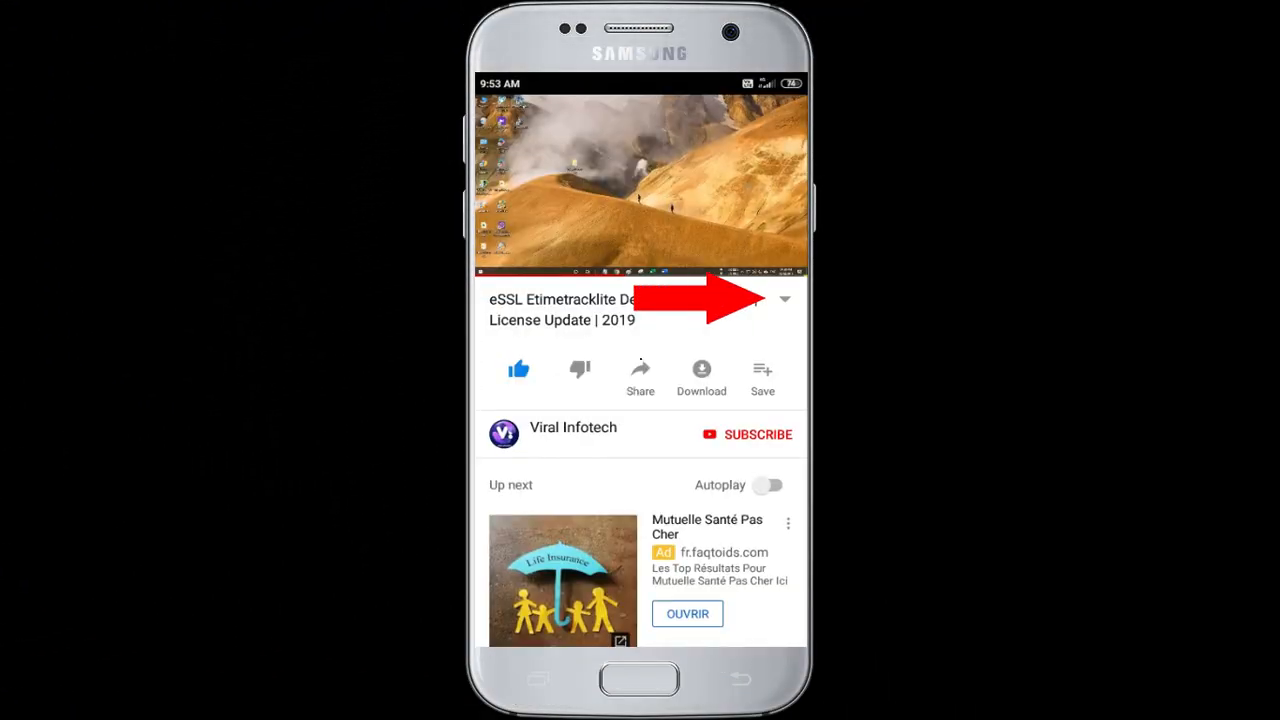
# Expand and scroll the video description on the phone, collapse it, then subscribe to Viral Infotech.
pyautogui.click(785, 299)
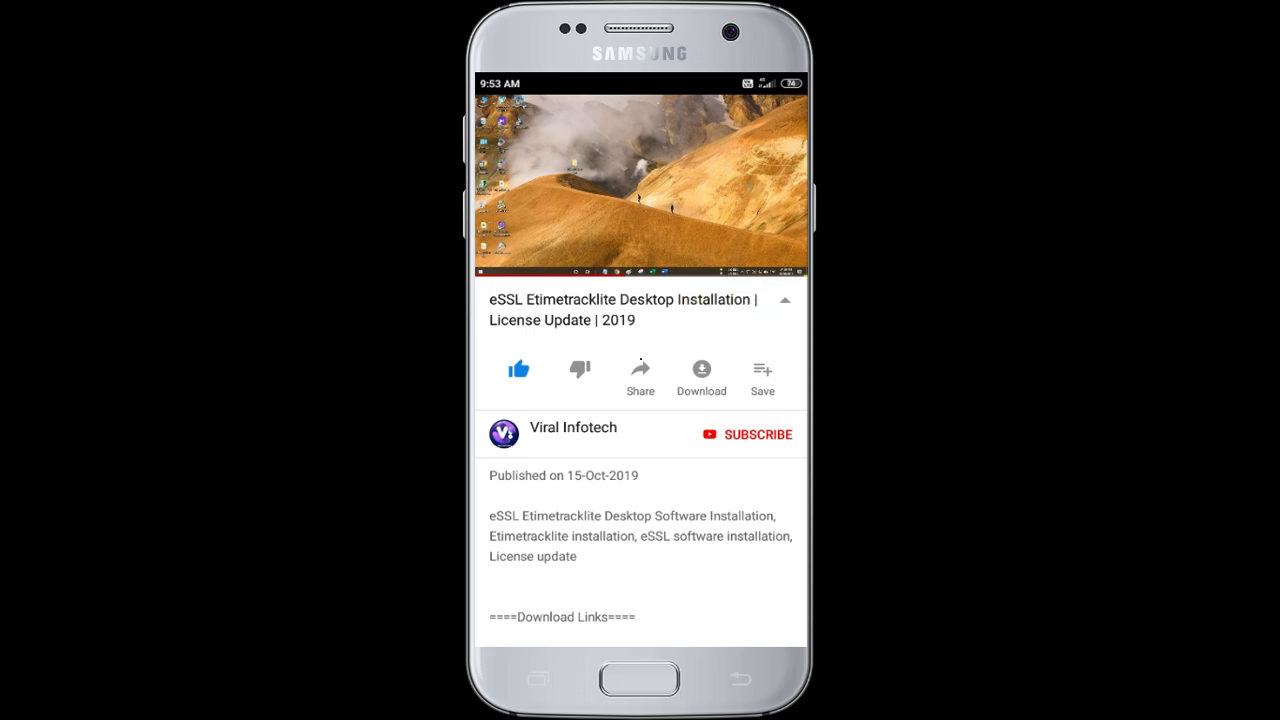
pyautogui.scroll(-2, 641, 460)
pyautogui.scroll(-3, 641, 352)
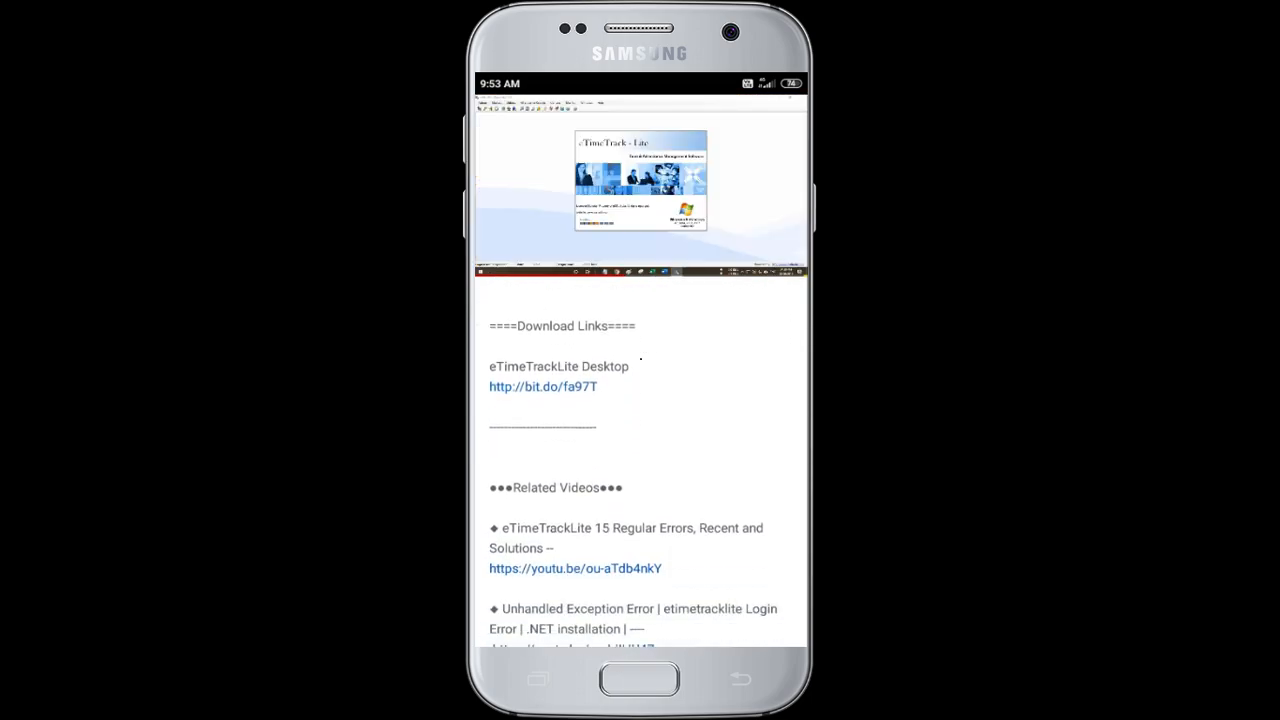
pyautogui.scroll(-3, 641, 357)
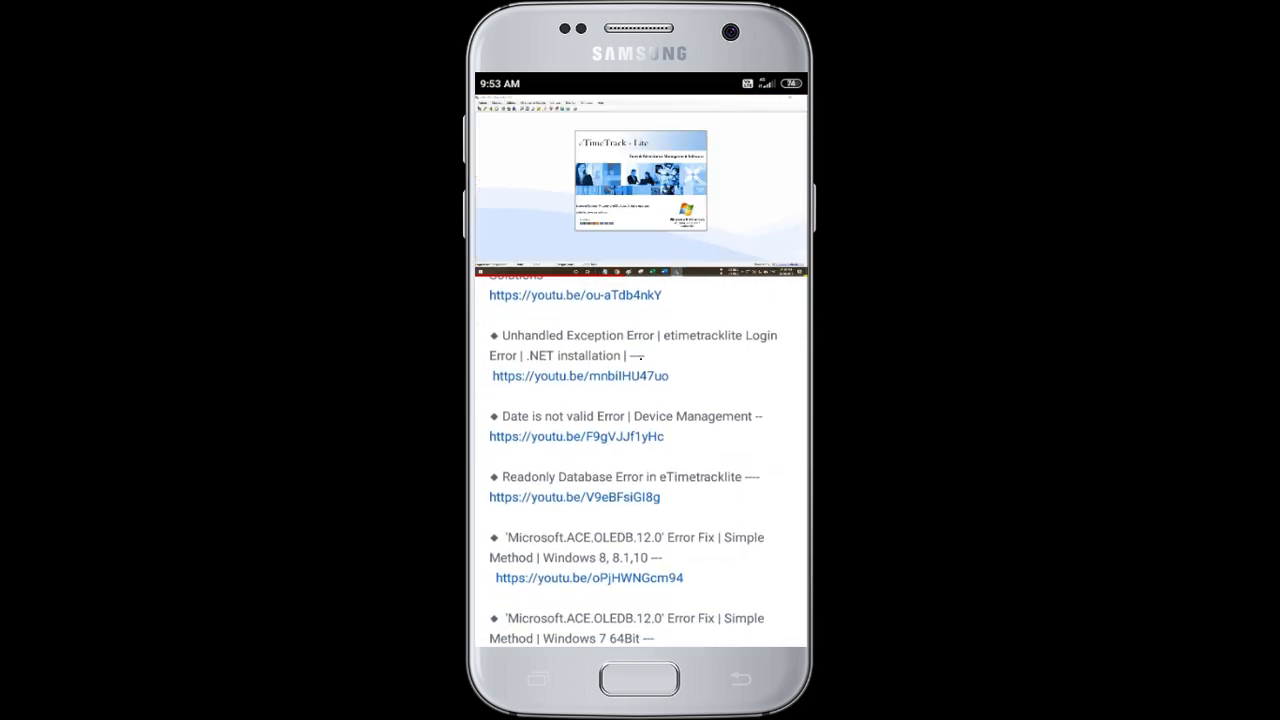
pyautogui.scroll(-2, 641, 359)
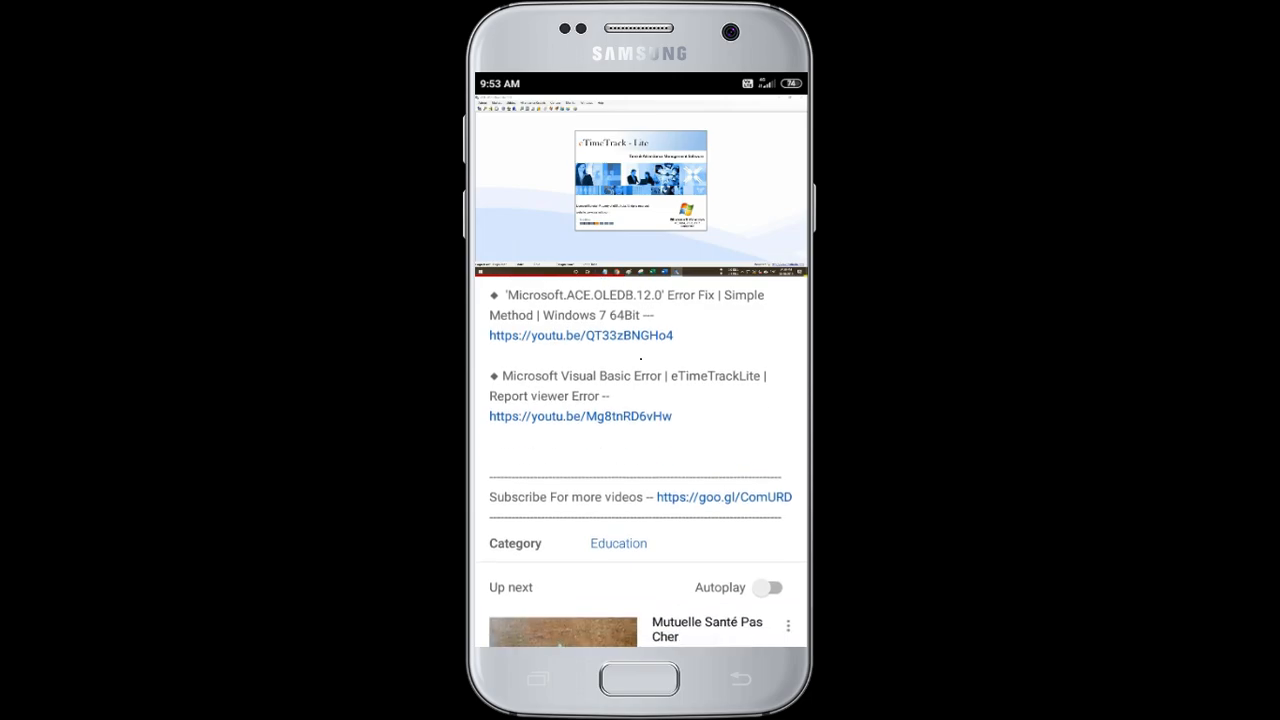
pyautogui.scroll(3, 641, 360)
pyautogui.scroll(5, 641, 360)
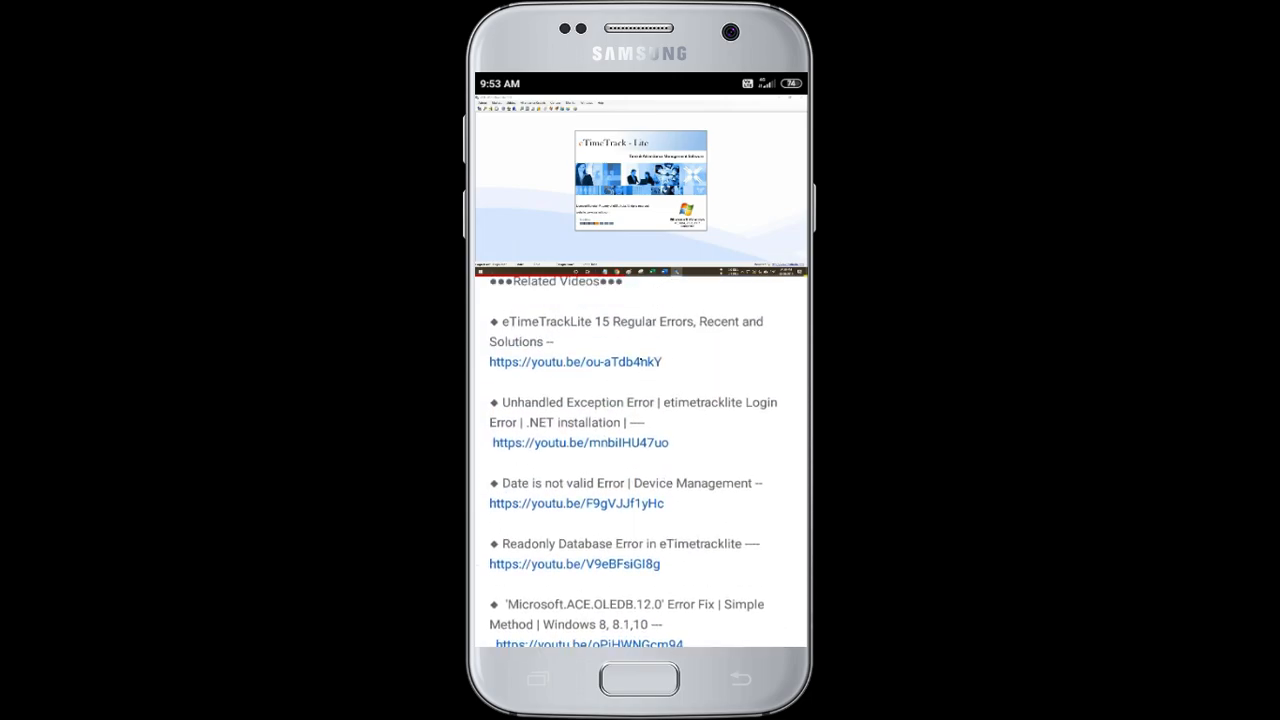
pyautogui.scroll(3, 641, 361)
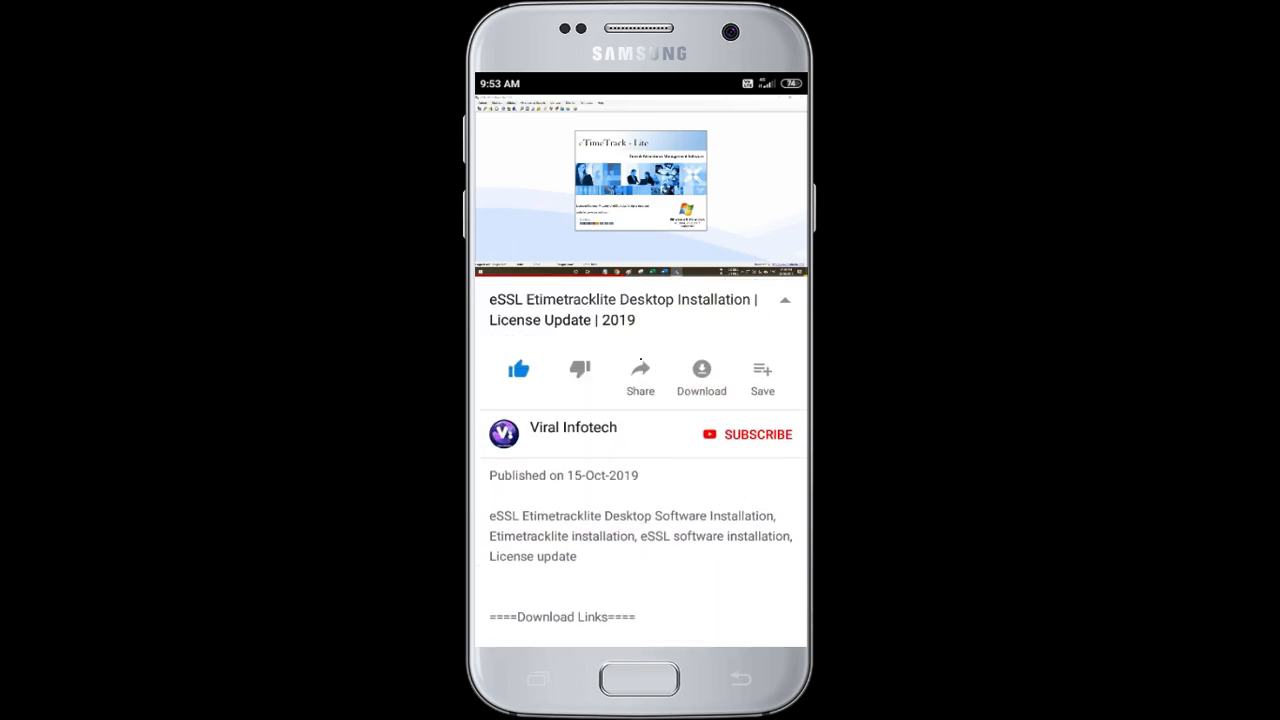
pyautogui.click(785, 300)
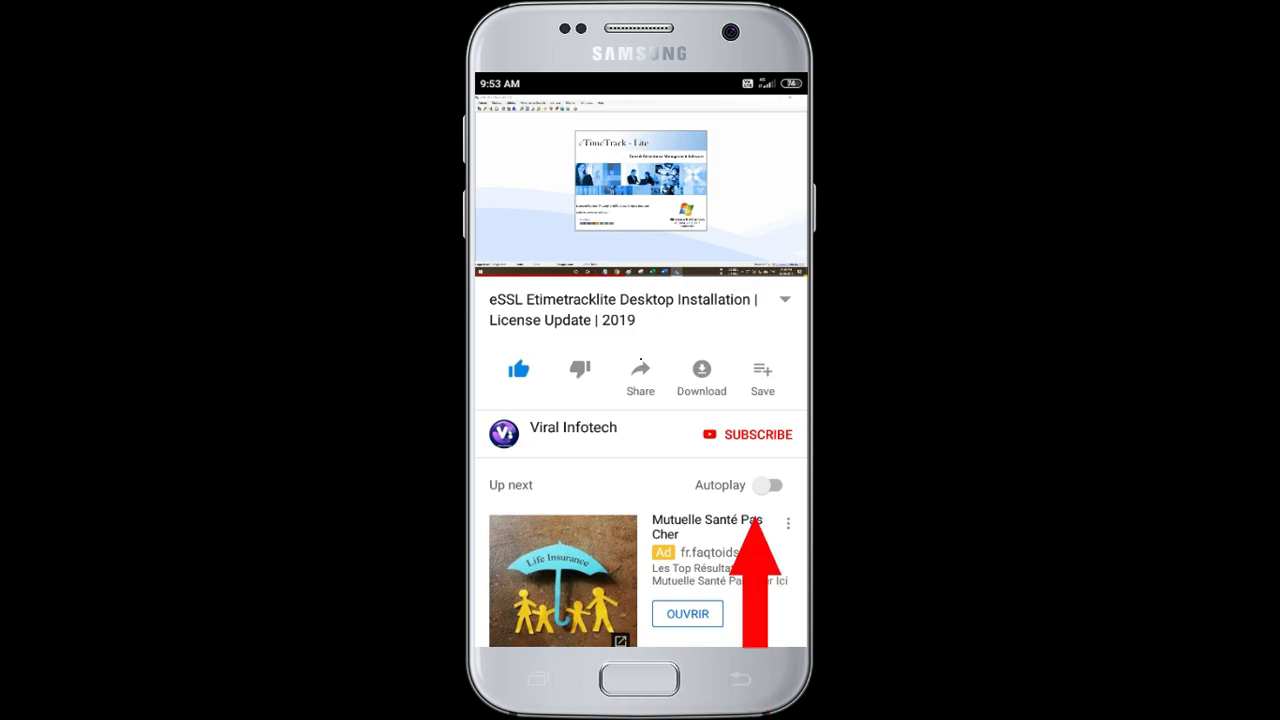
pyautogui.click(748, 434)
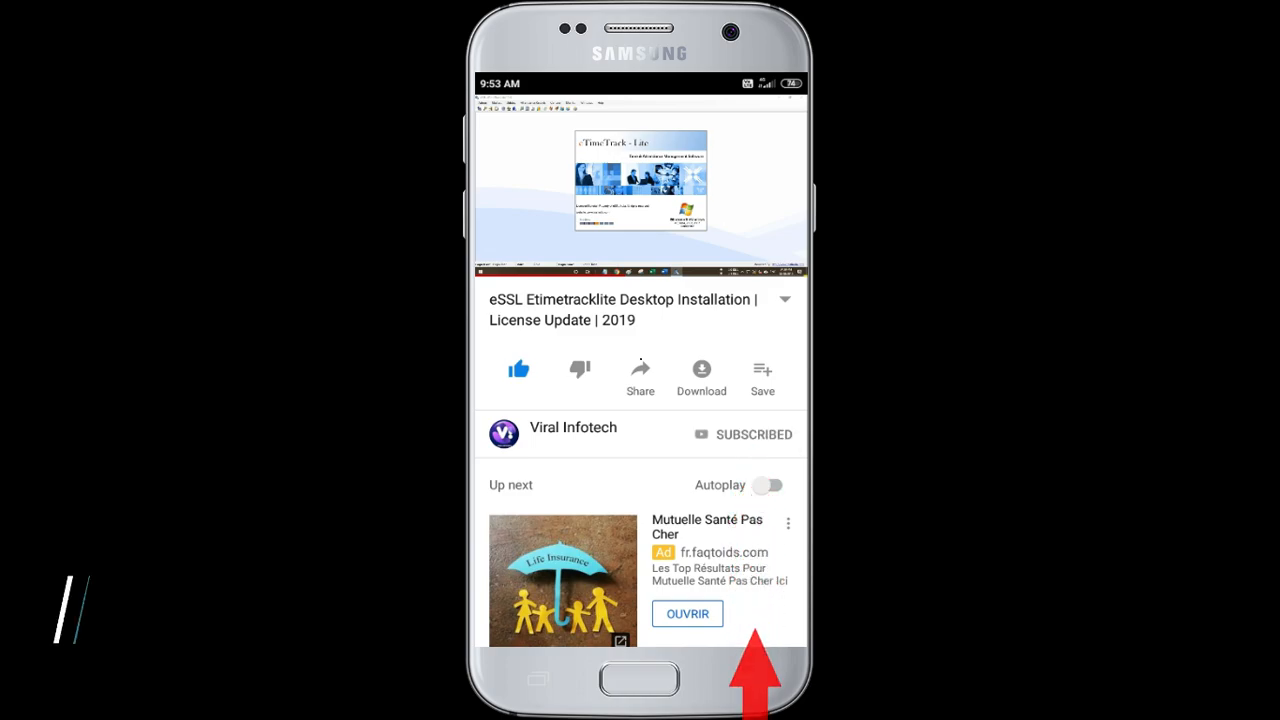